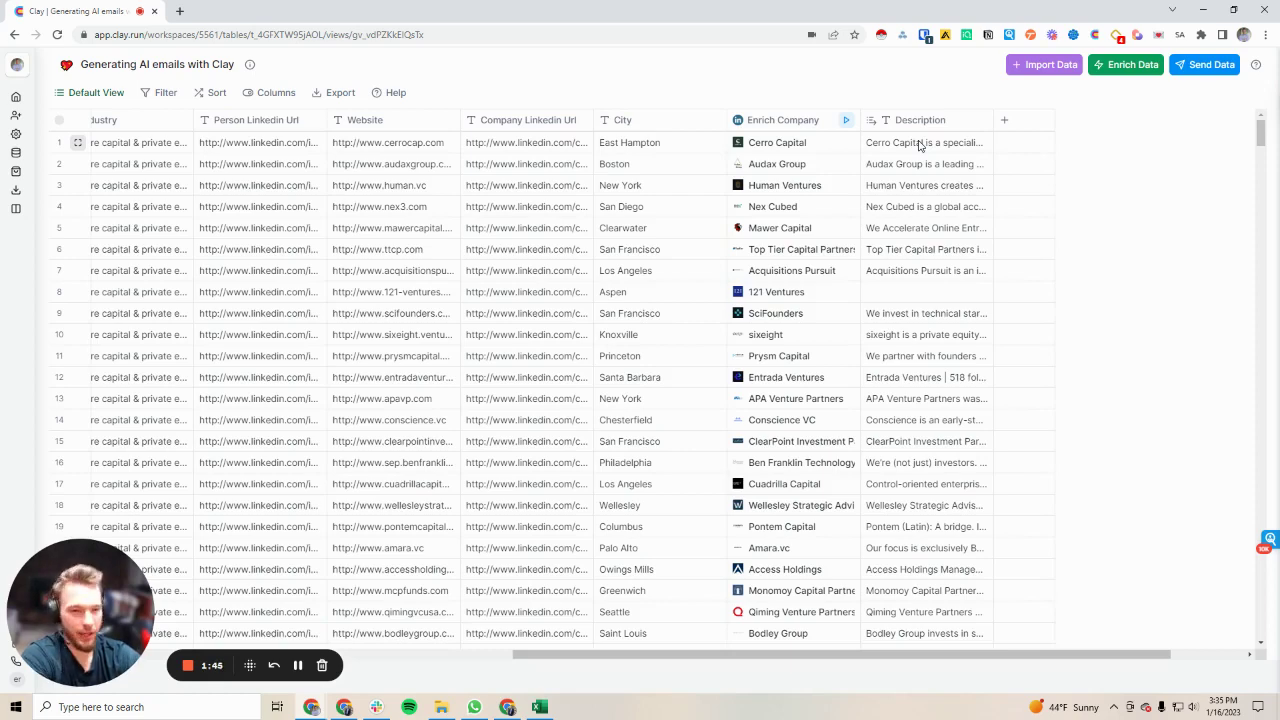
- Add a new OpenAI/GPT-3 Complete Prompt enrichment from the list of data providers
left_click(1126, 68)
left_click(1183, 191)
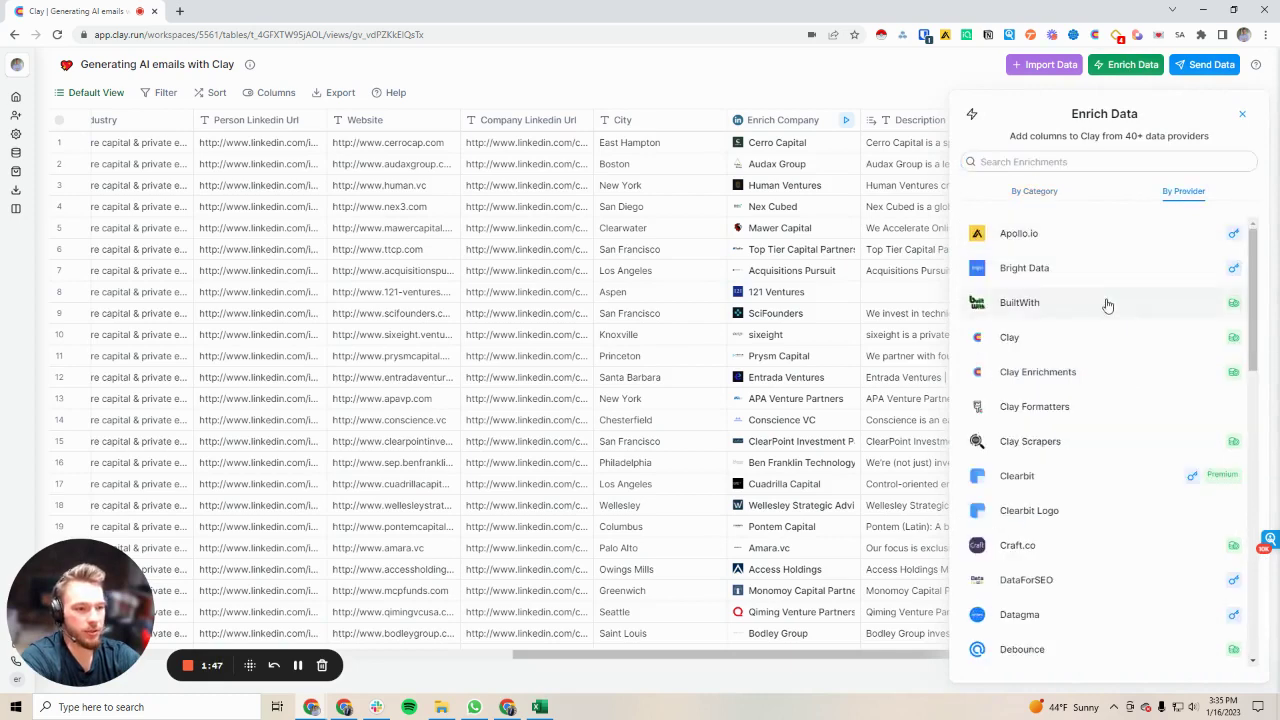
scroll(1100, 420, "down", 6)
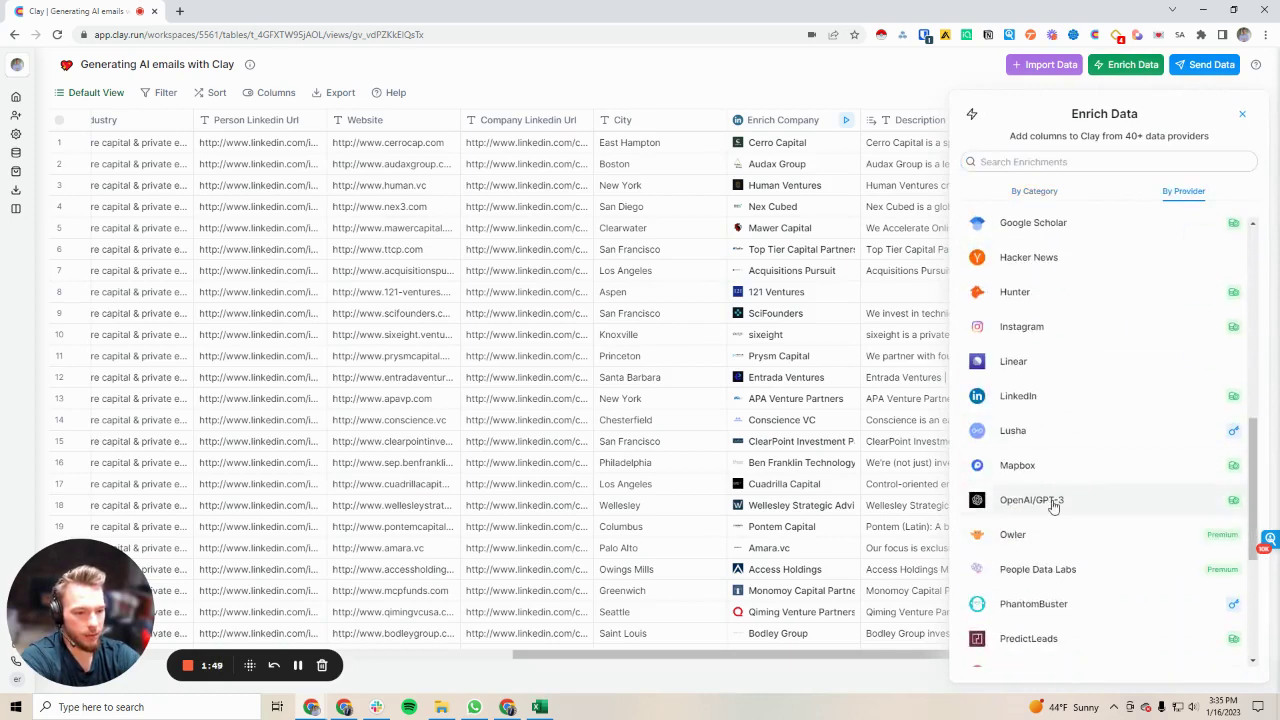
left_click(1052, 502)
left_click(1052, 244)
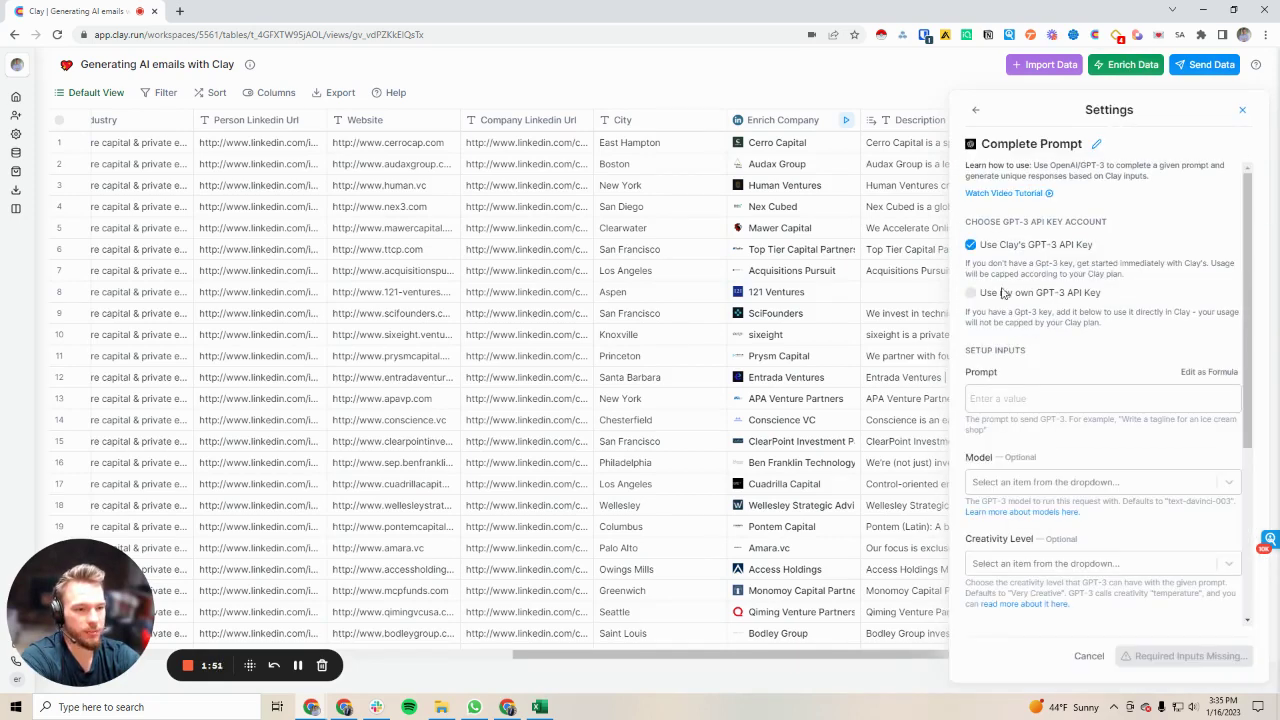
- Set the Complete Prompt enrichment to use the account's own GPT-3 API key
left_click(971, 292)
scroll(1025, 277, "down", 3)
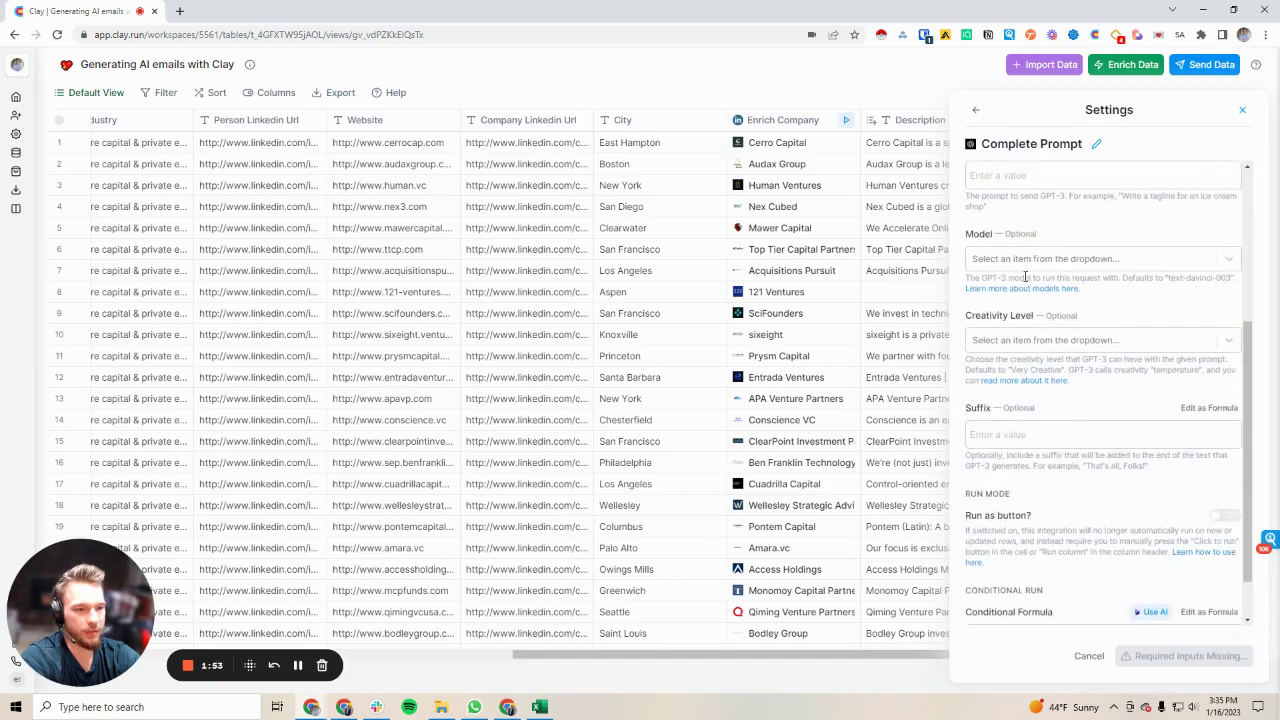
scroll(1025, 277, "up", 2)
- Expand the Enrich Company data offered for the Prompt input and review its available fields
left_click(1049, 312)
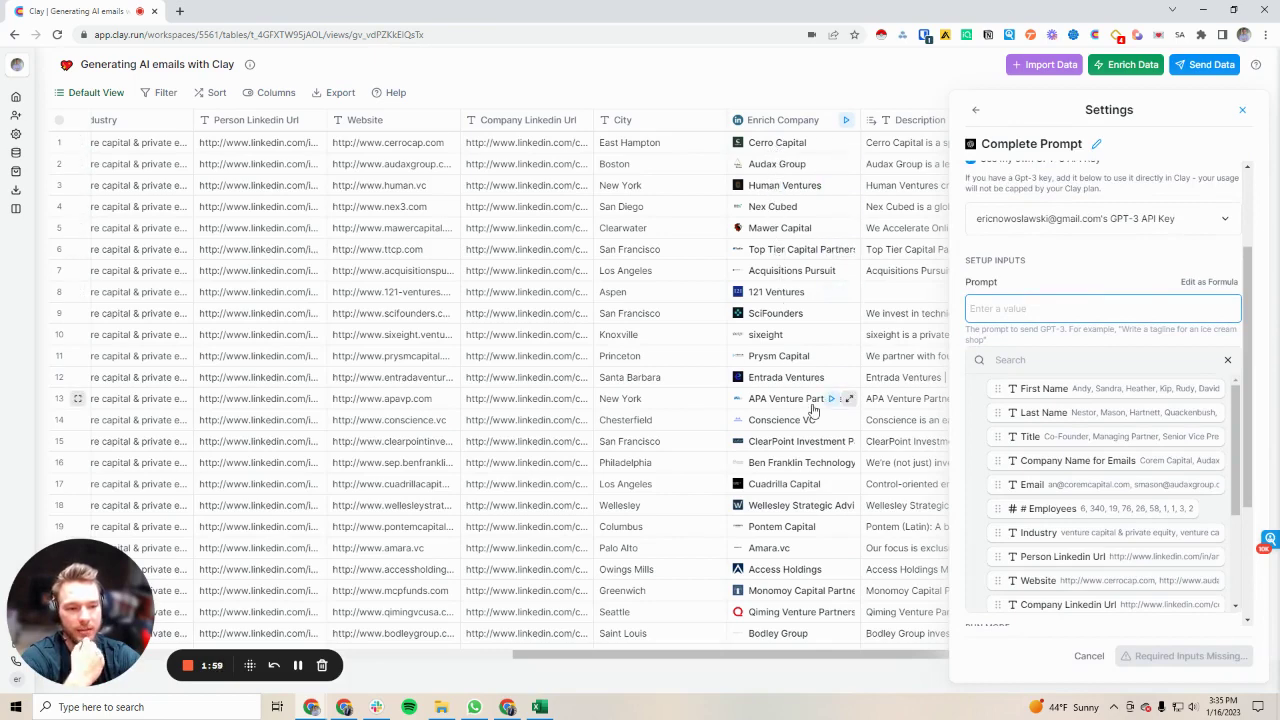
scroll(1090, 475, "down", 3)
left_click(982, 524)
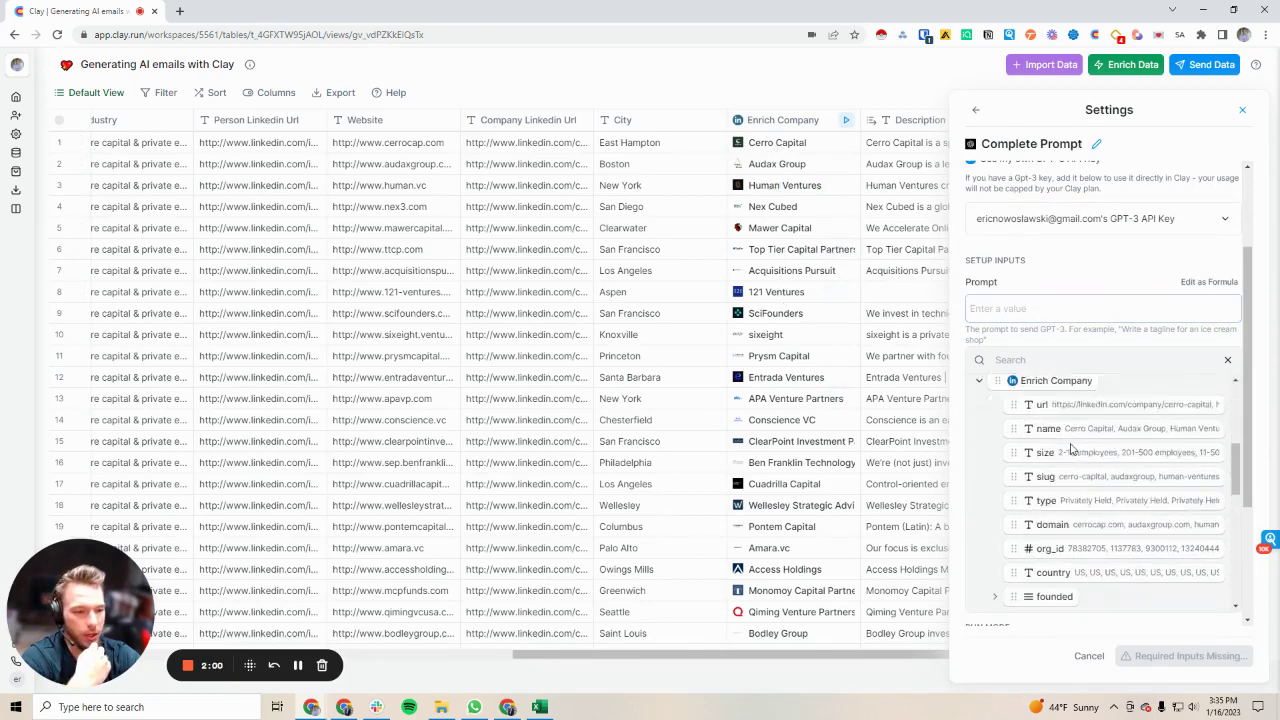
scroll(1070, 448, "down", 1)
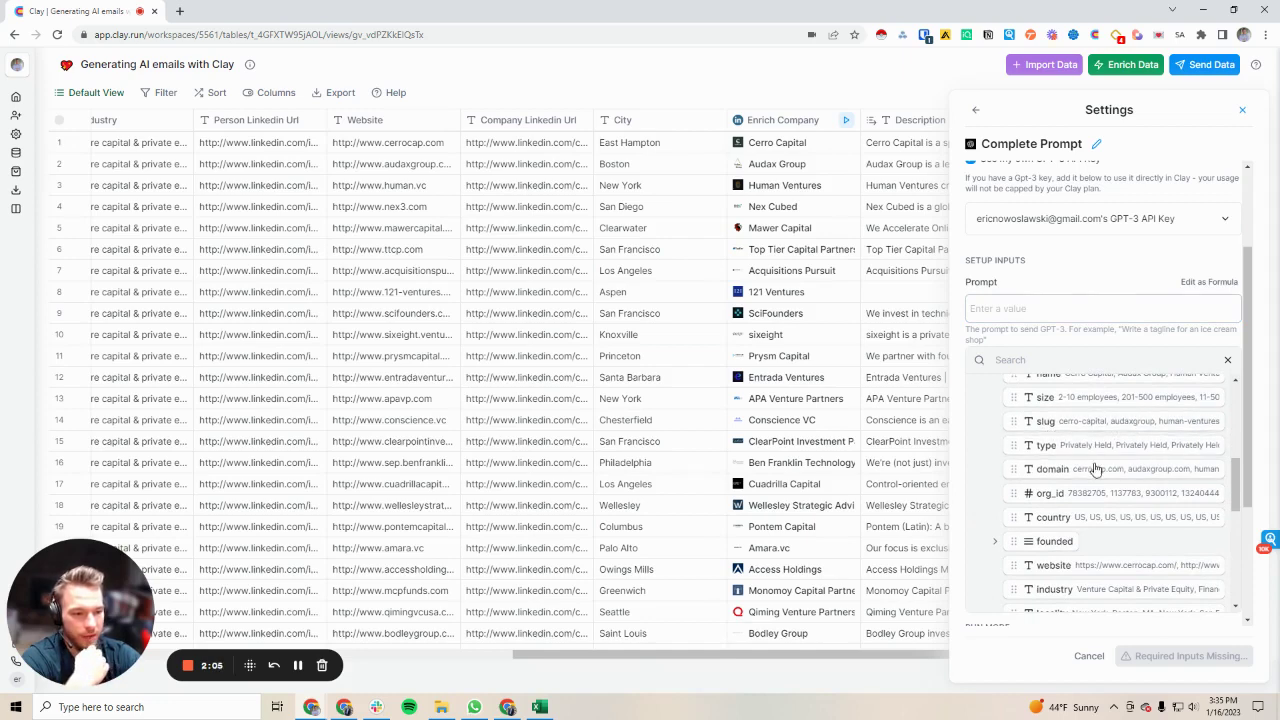
scroll(1060, 475, "down", 1)
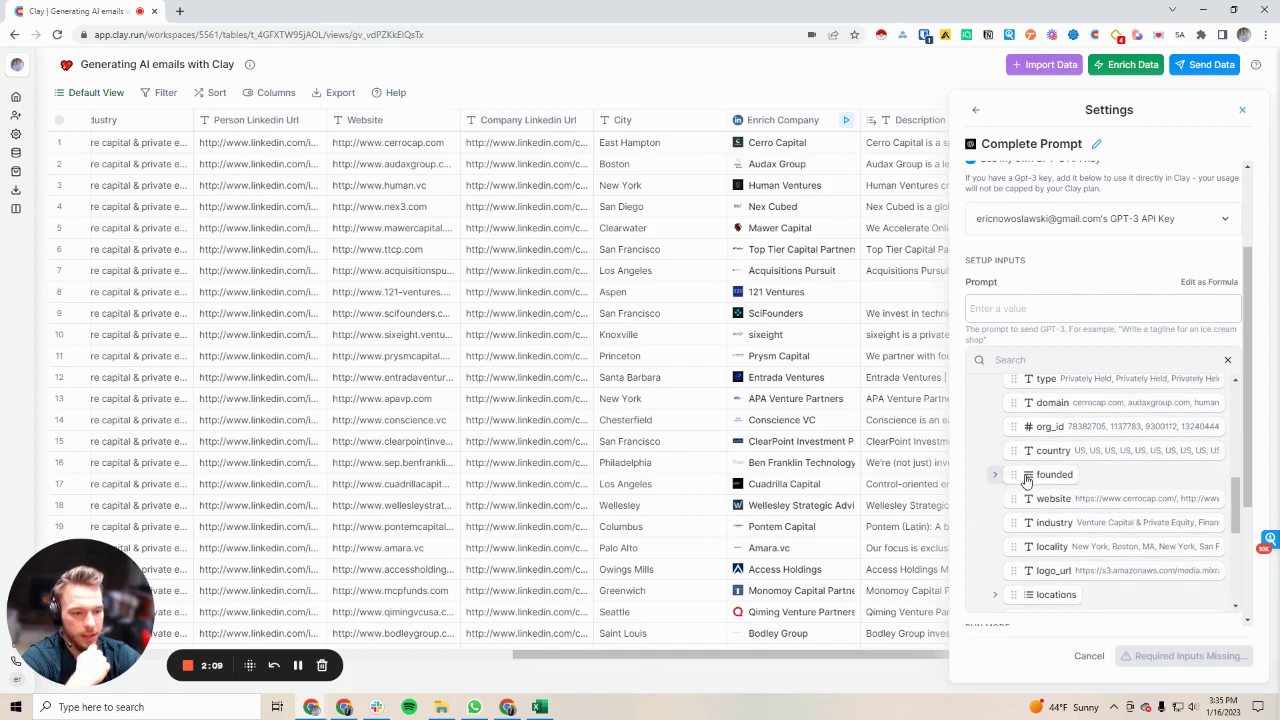
scroll(1120, 462, "down", 1)
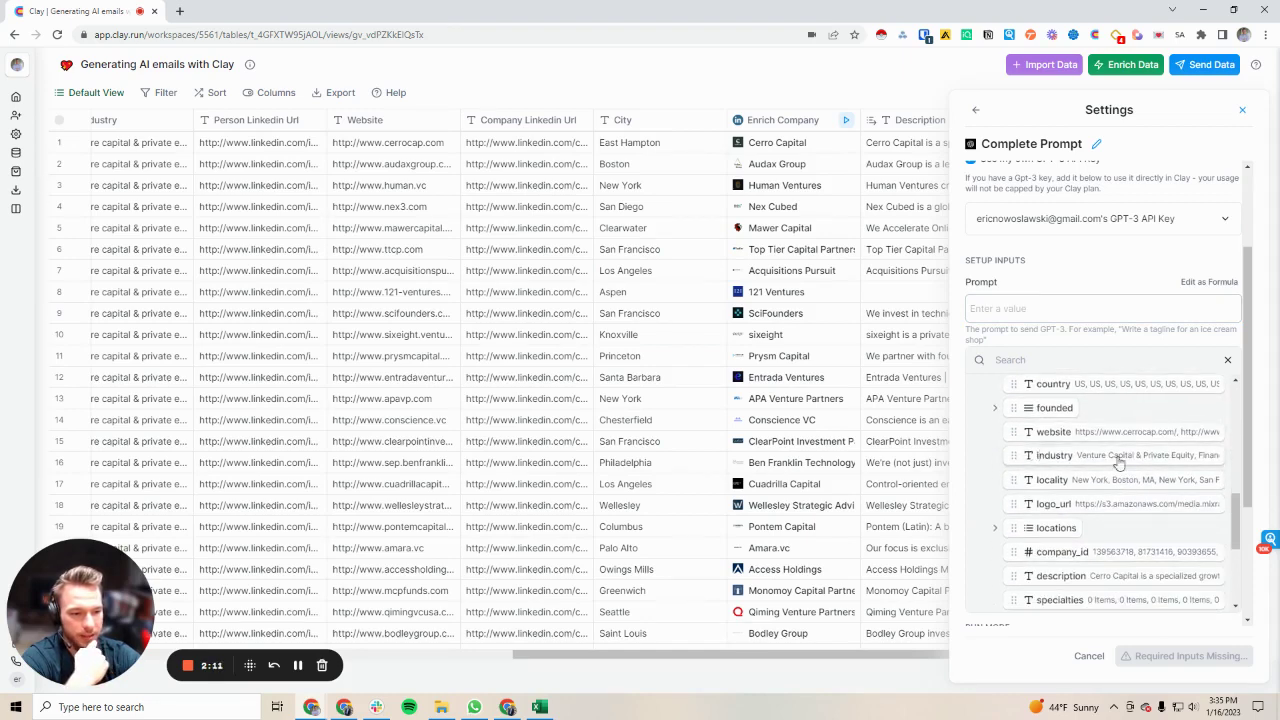
scroll(1100, 505, "down", 2)
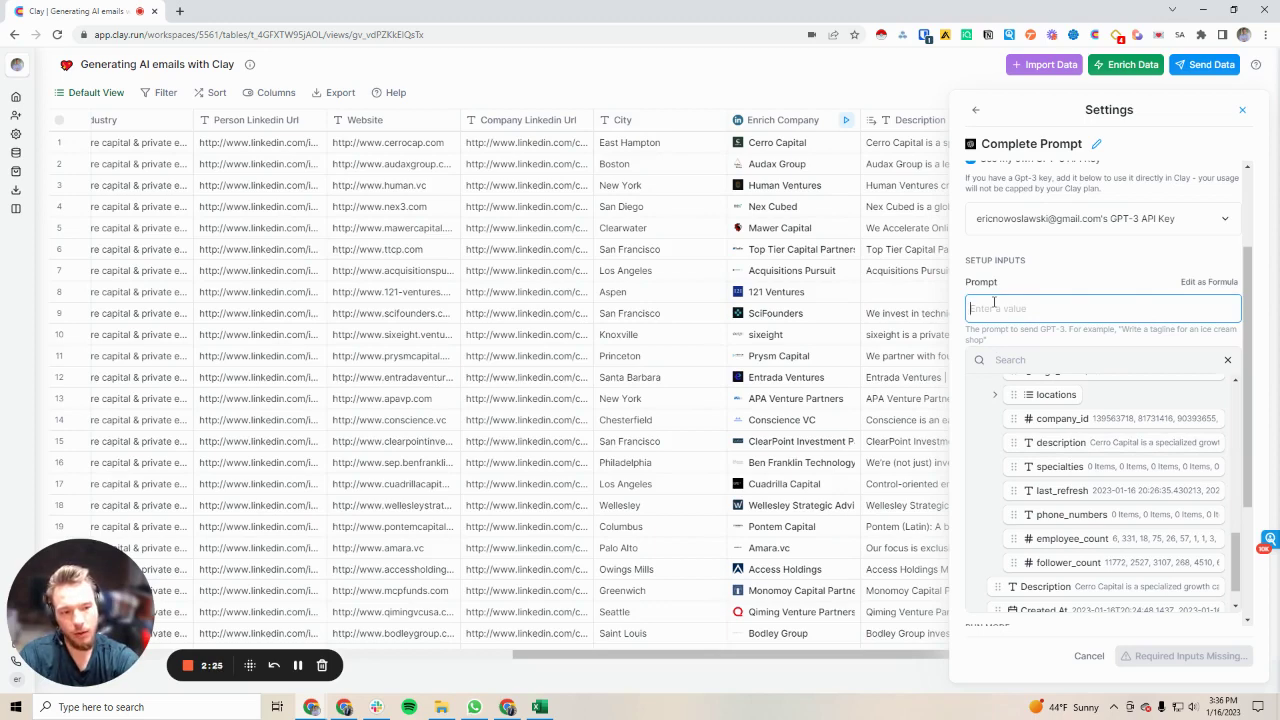
- Begin the prompt with "Write a line for a casual email"
type("Write a line f")
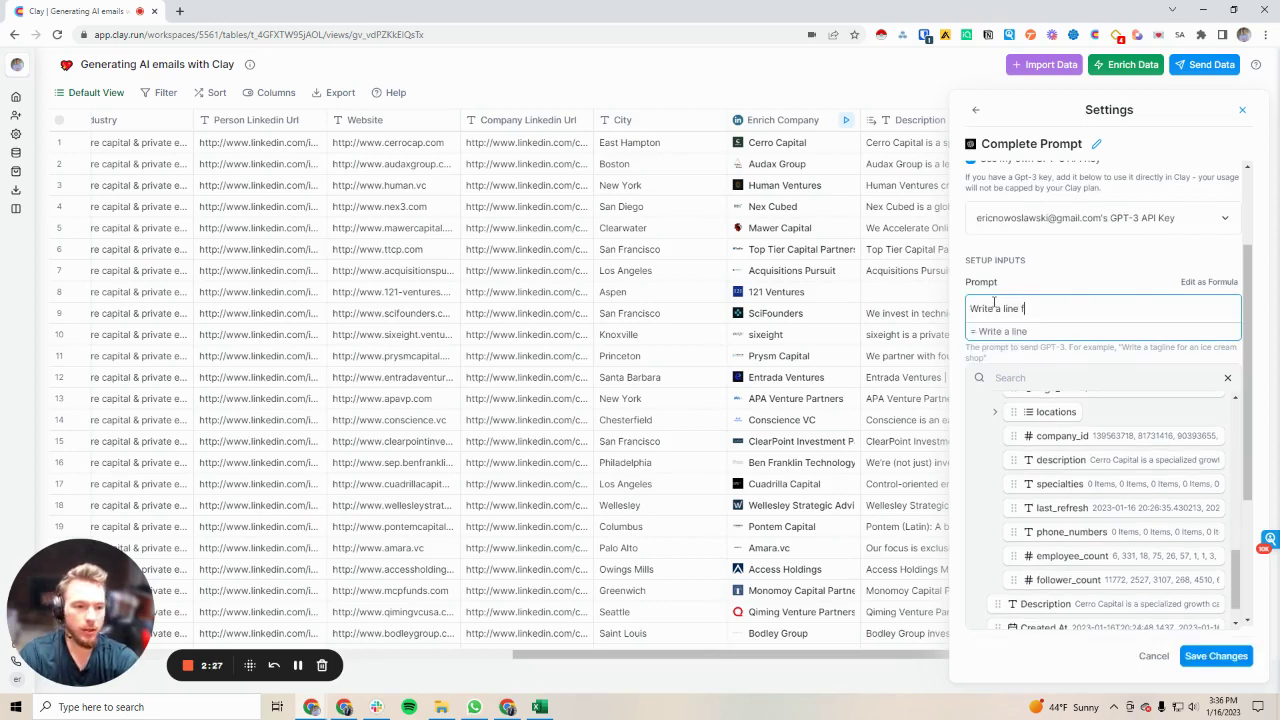
type("or a casual")
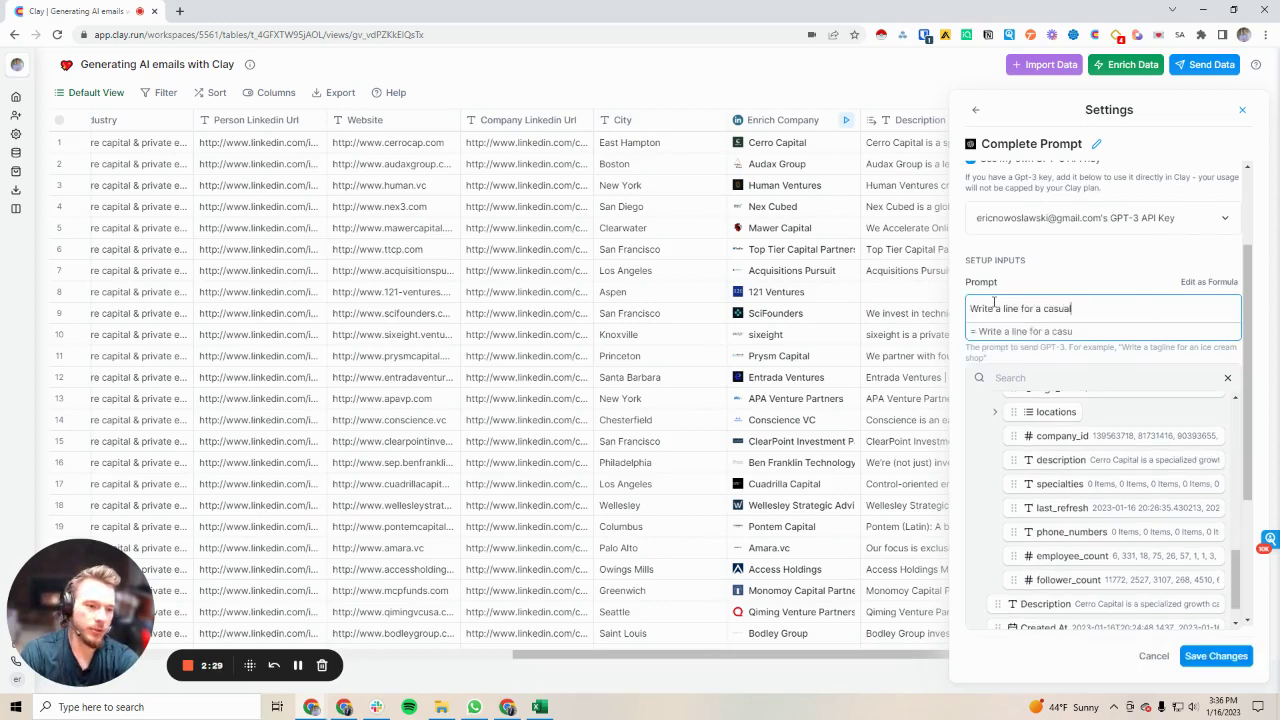
type(" email")
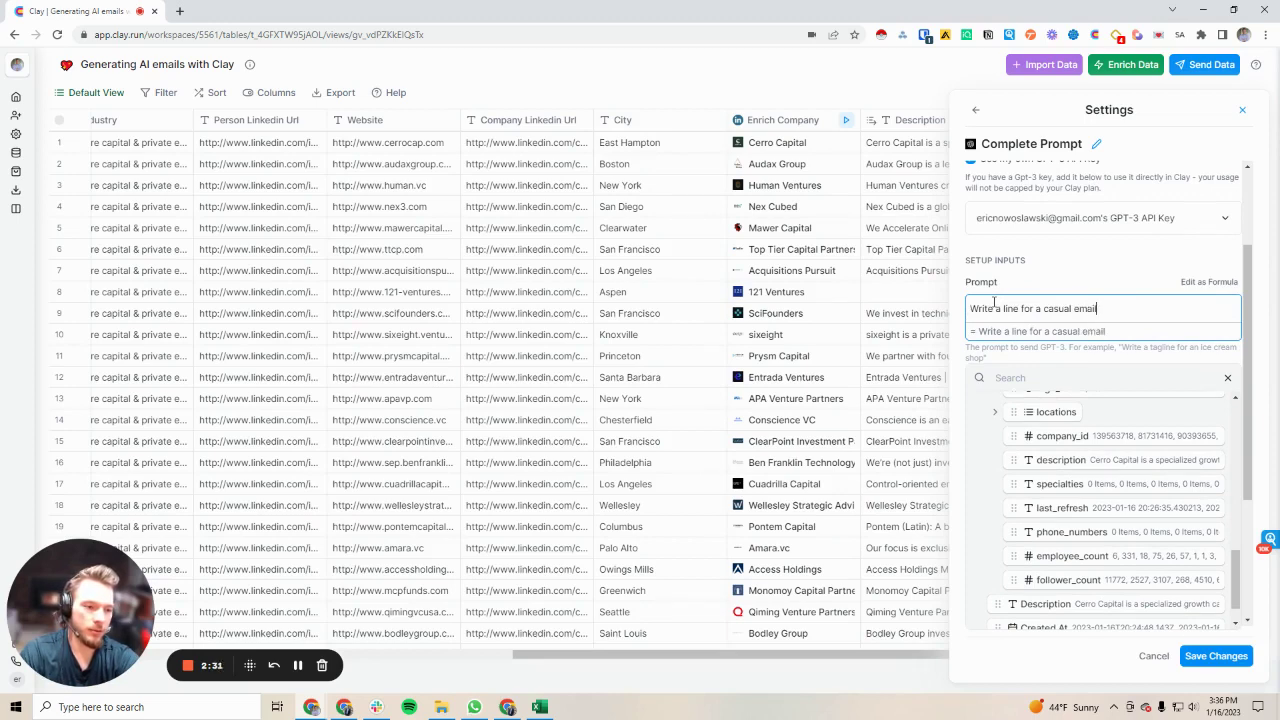
type(" answer")
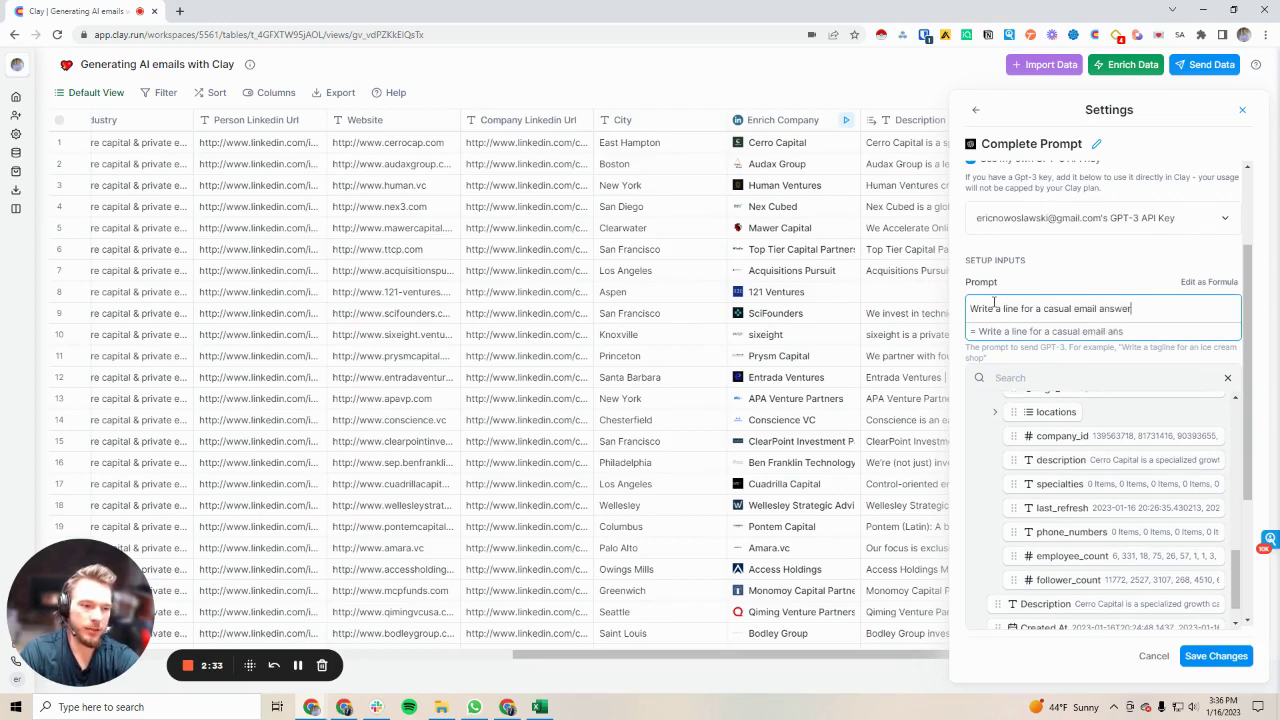
type("ing this question")
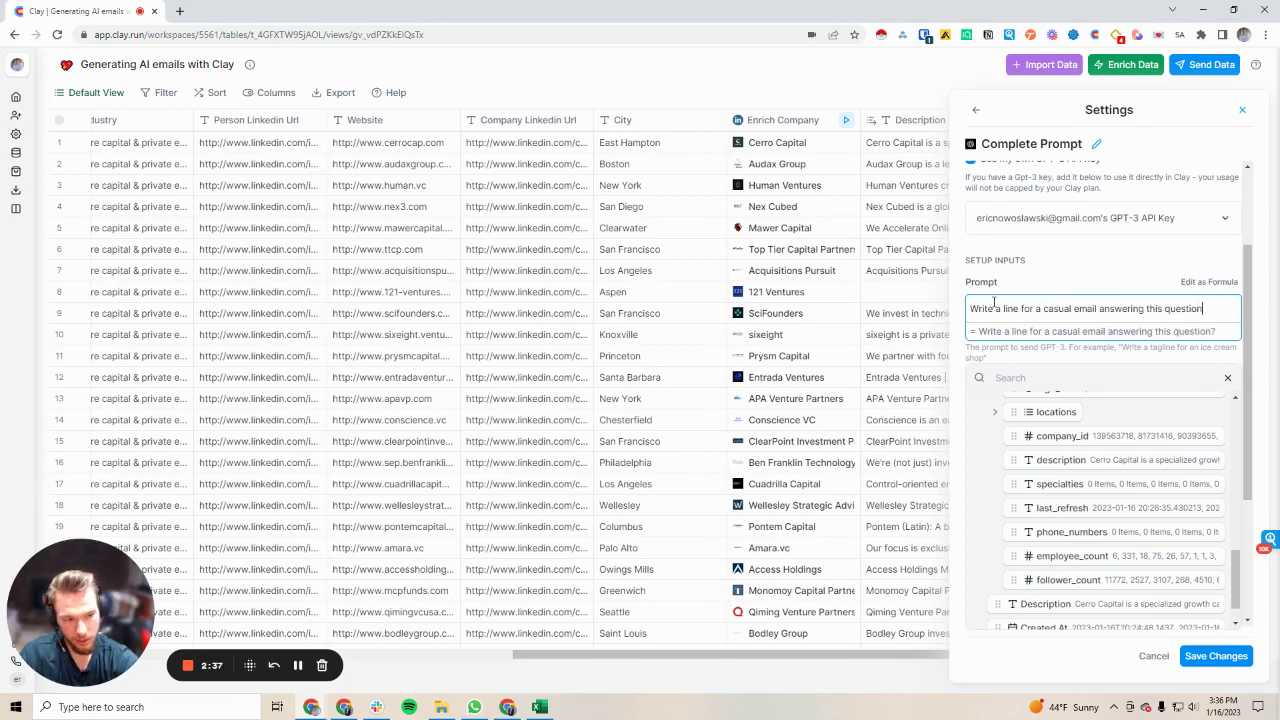
key("BackSpace")
key("BackSpace")
key("BackSpace")
key("BackSpace")
key("BackSpace")
key("BackSpace")
key("BackSpace")
key("BackSpace")
key("BackSpace")
key("BackSpace")
key("BackSpace")
key("BackSpace")
key("BackSpace")
key("BackSpace")
key("BackSpace")
key("BackSpace")
key("BackSpace")
key("BackSpace")
key("BackSpace")
key("BackSpace")
key("BackSpace")
key("BackSpace")
key("BackSpace")
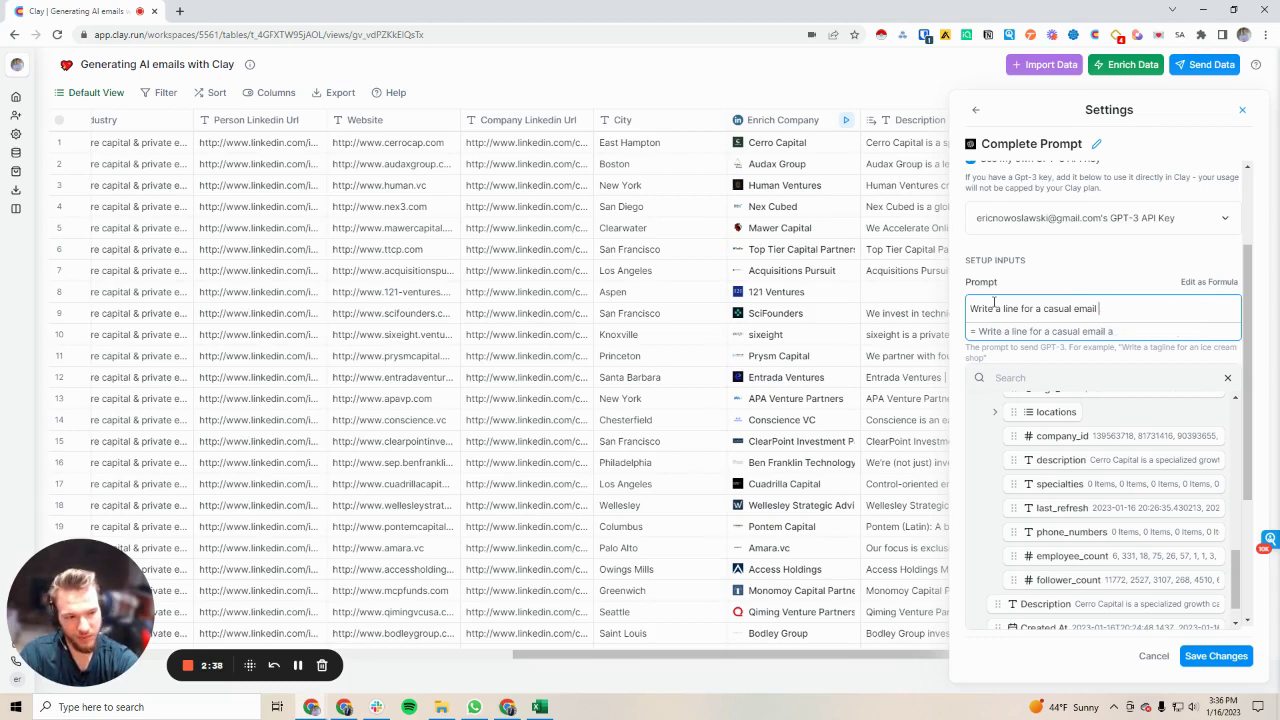
- Finish the prompt's first sentence with "completing this prompt."
type("completing this pro")
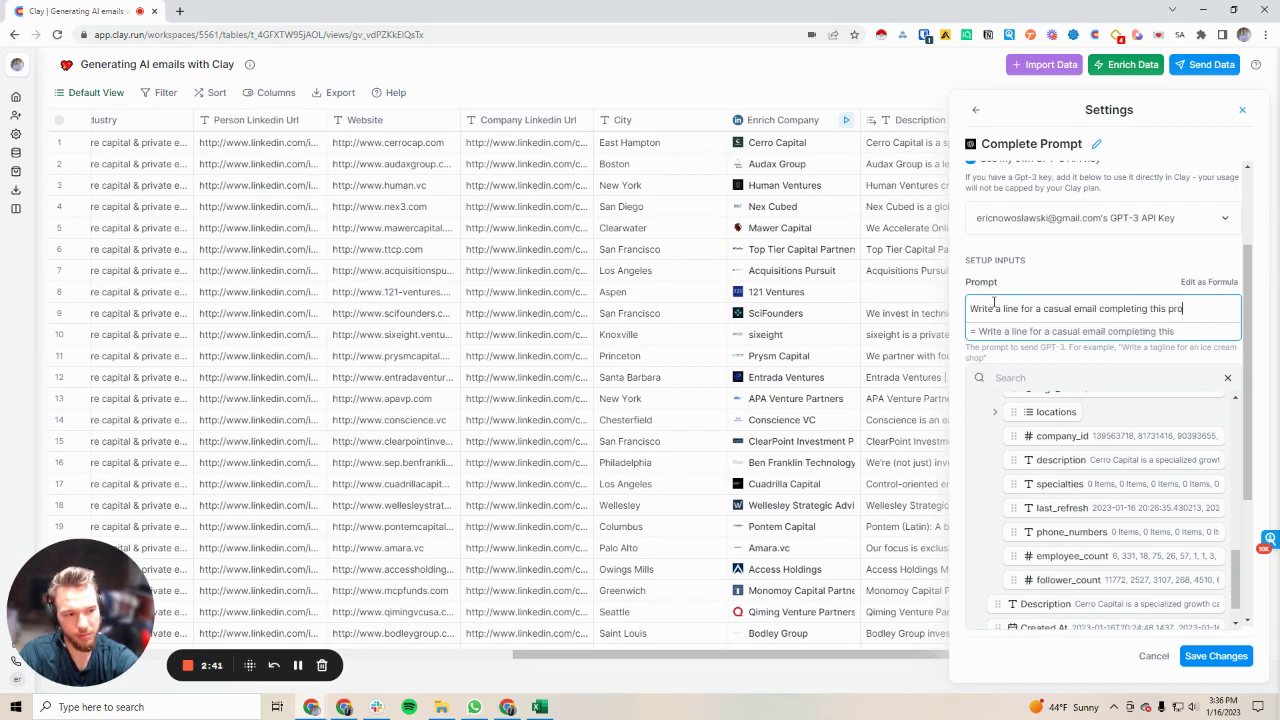
type("mpt. ")
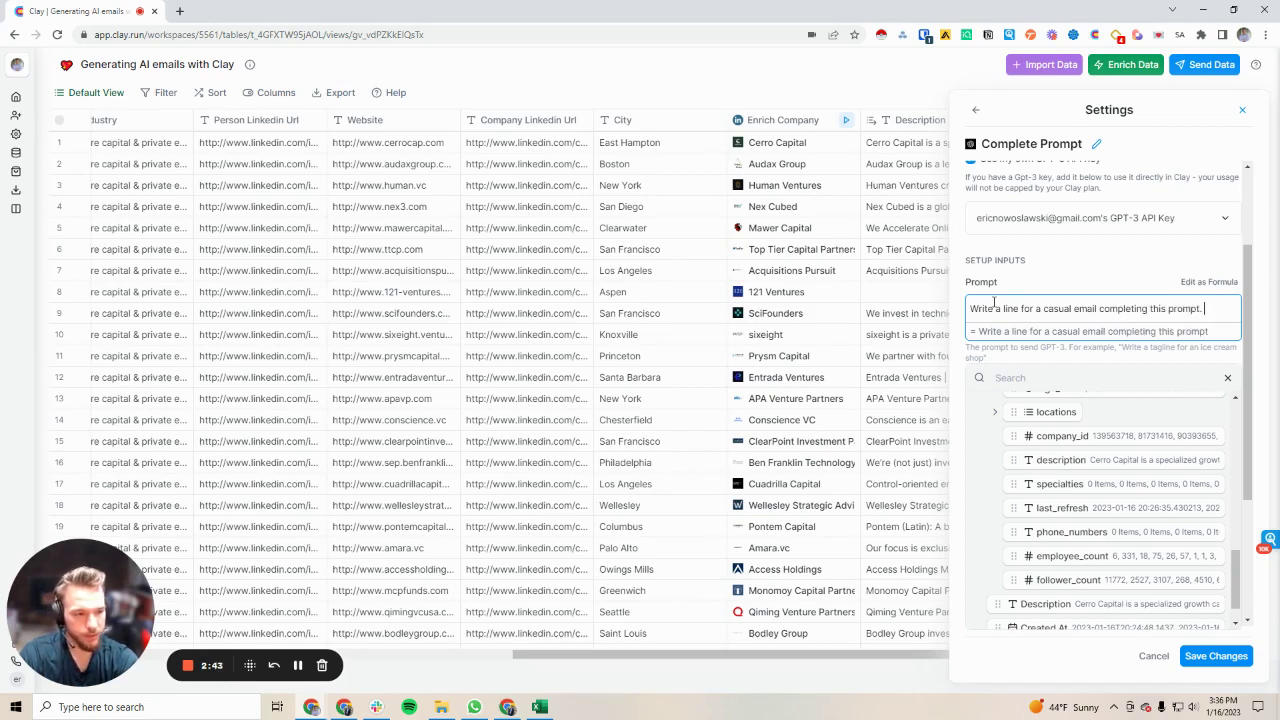
type("THe ip")
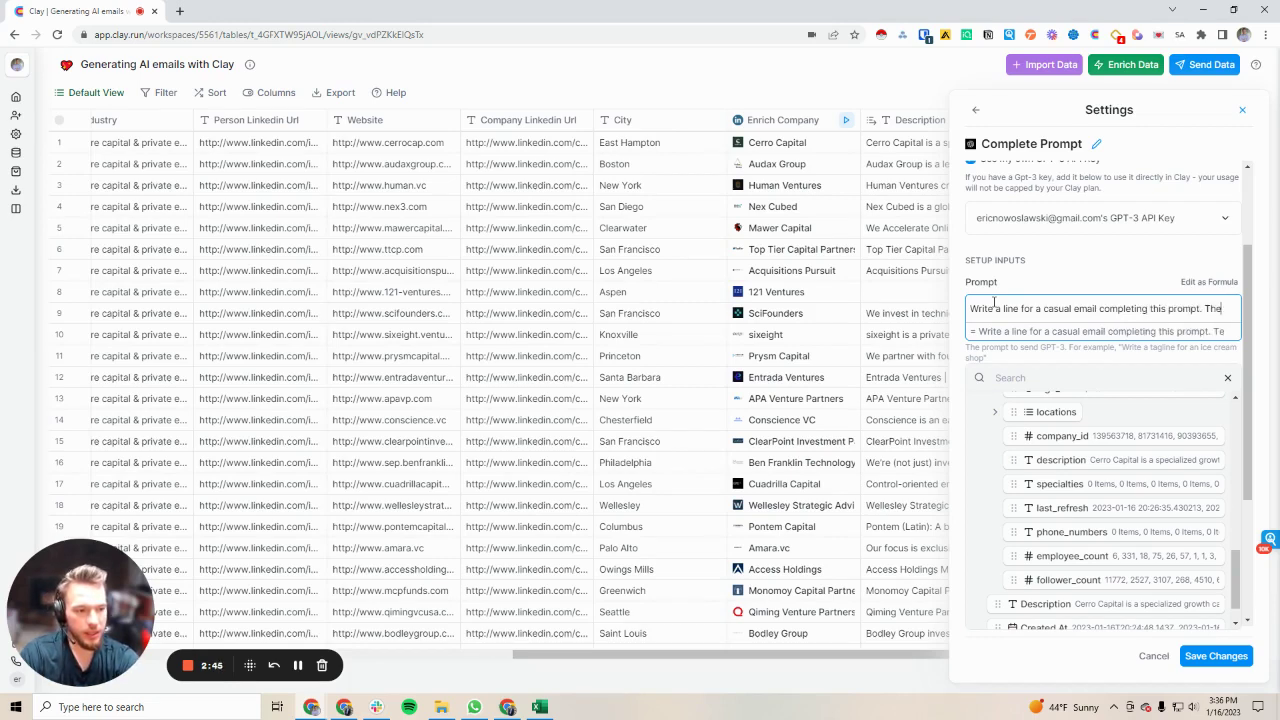
key("BackSpace")
key("BackSpace")
key("BackSpace")
key("BackSpace")
key("BackSpace")
key("BackSpace")
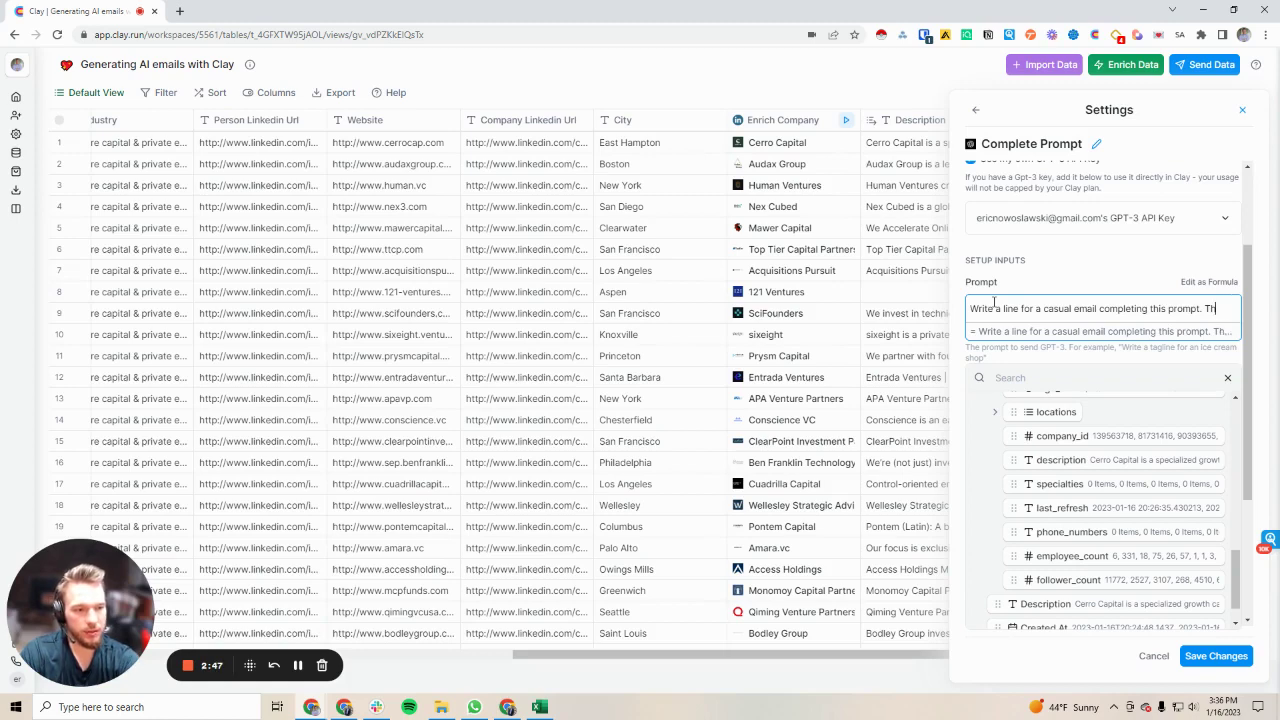
- Add "Review each input for context about the company. The input is this:" to the prompt, followed by an opening quotation mark
type("Review each in")
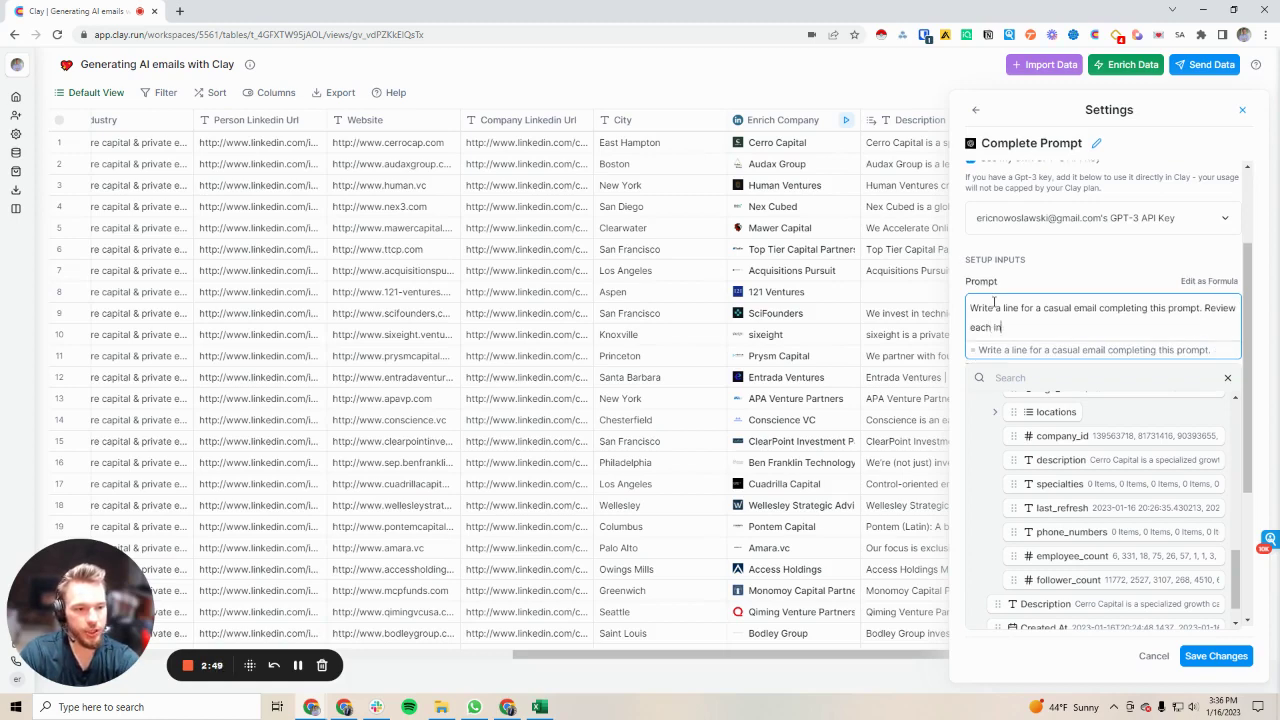
type("put for contex")
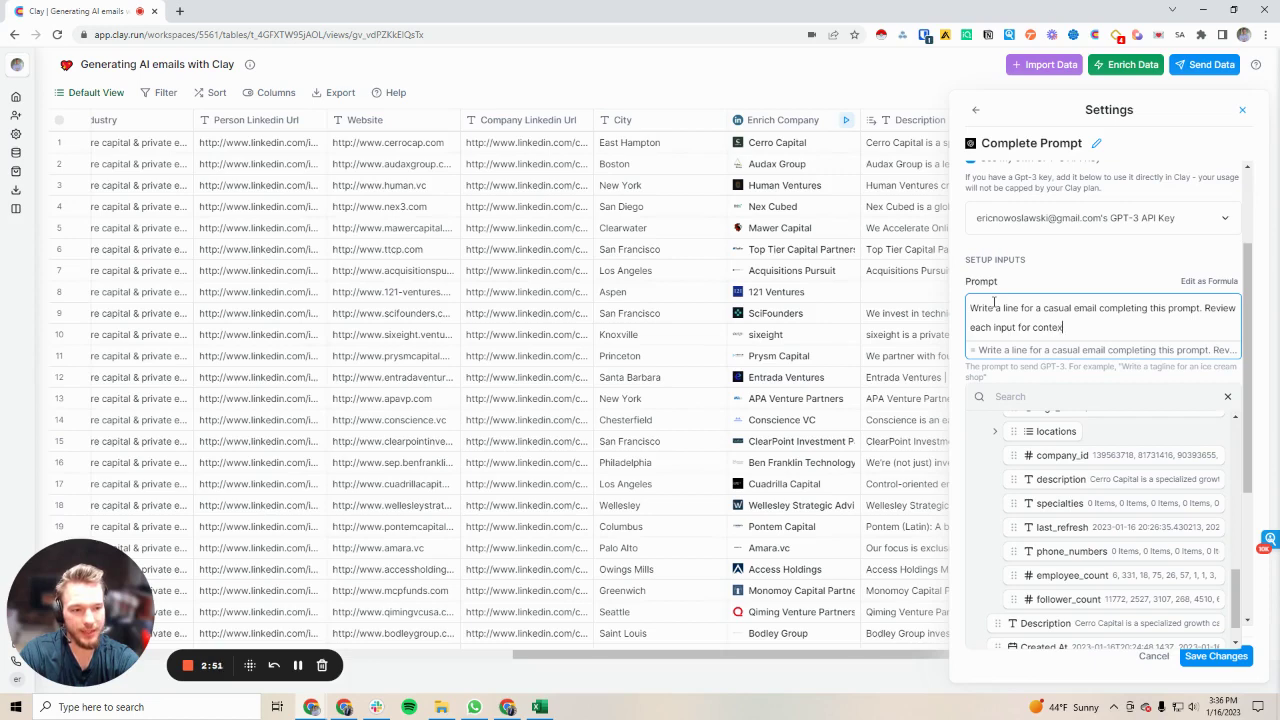
type("t about the company")
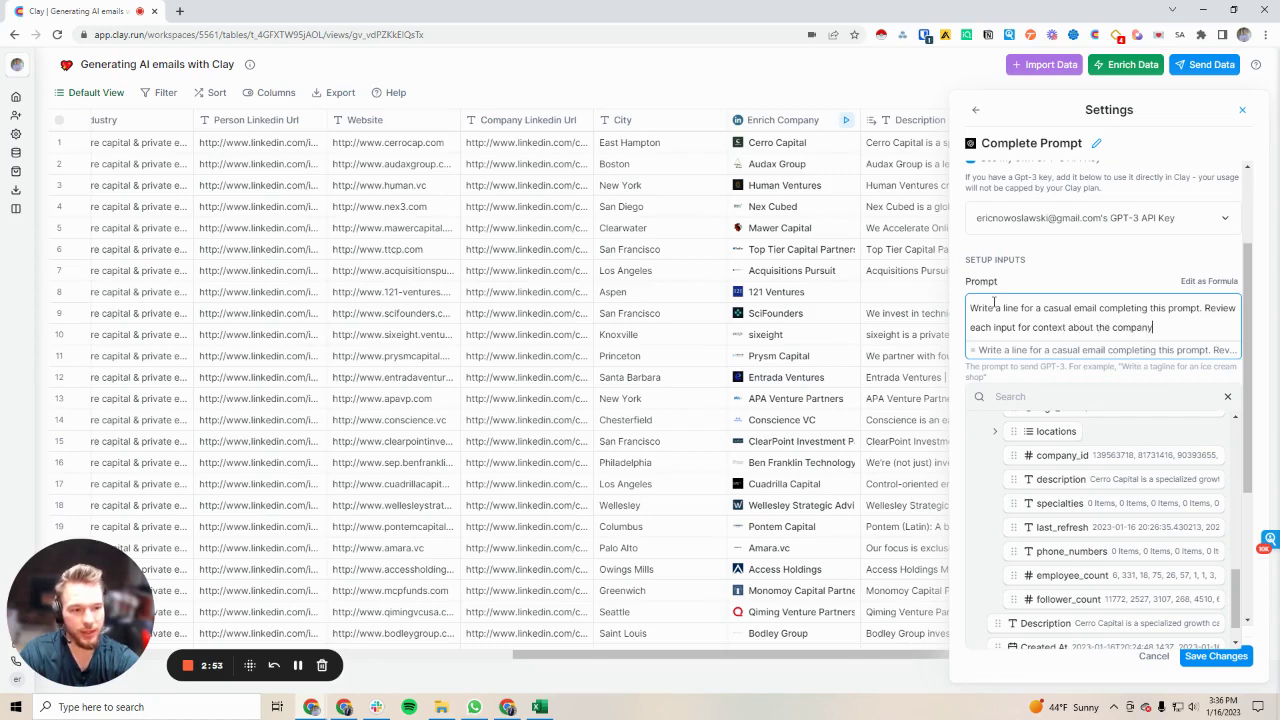
type(". The inpu")
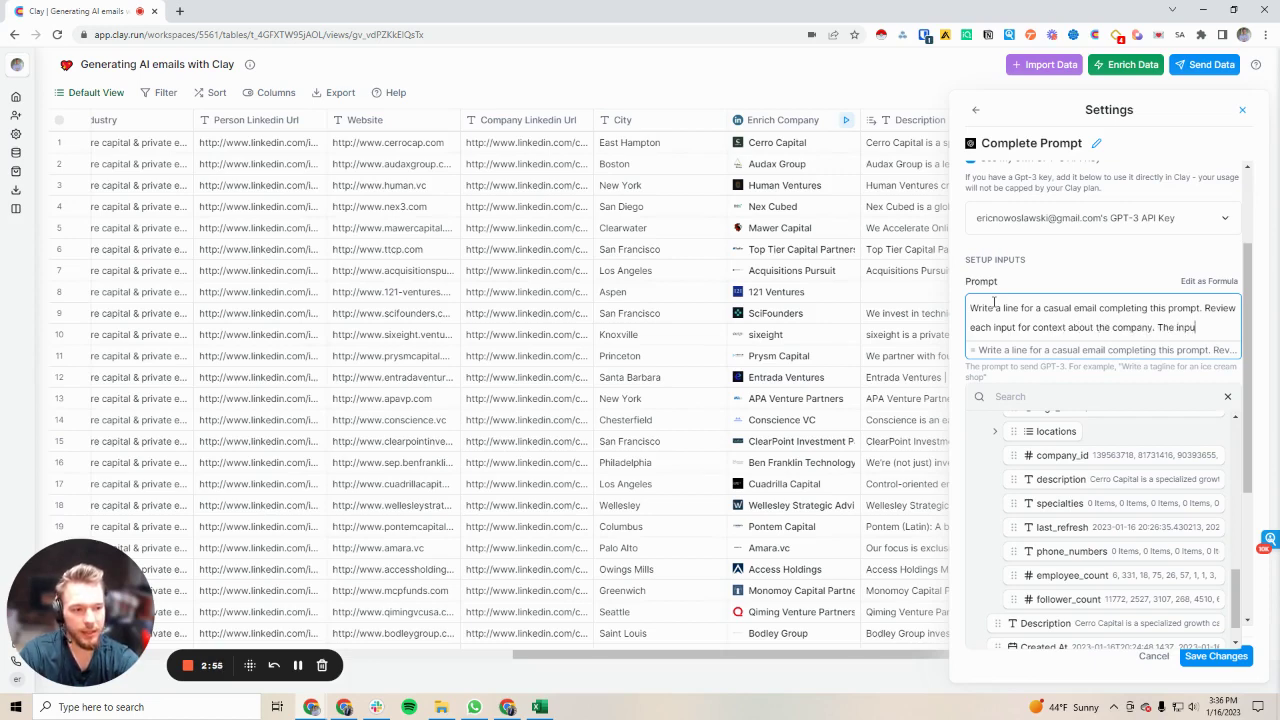
type("t is this")
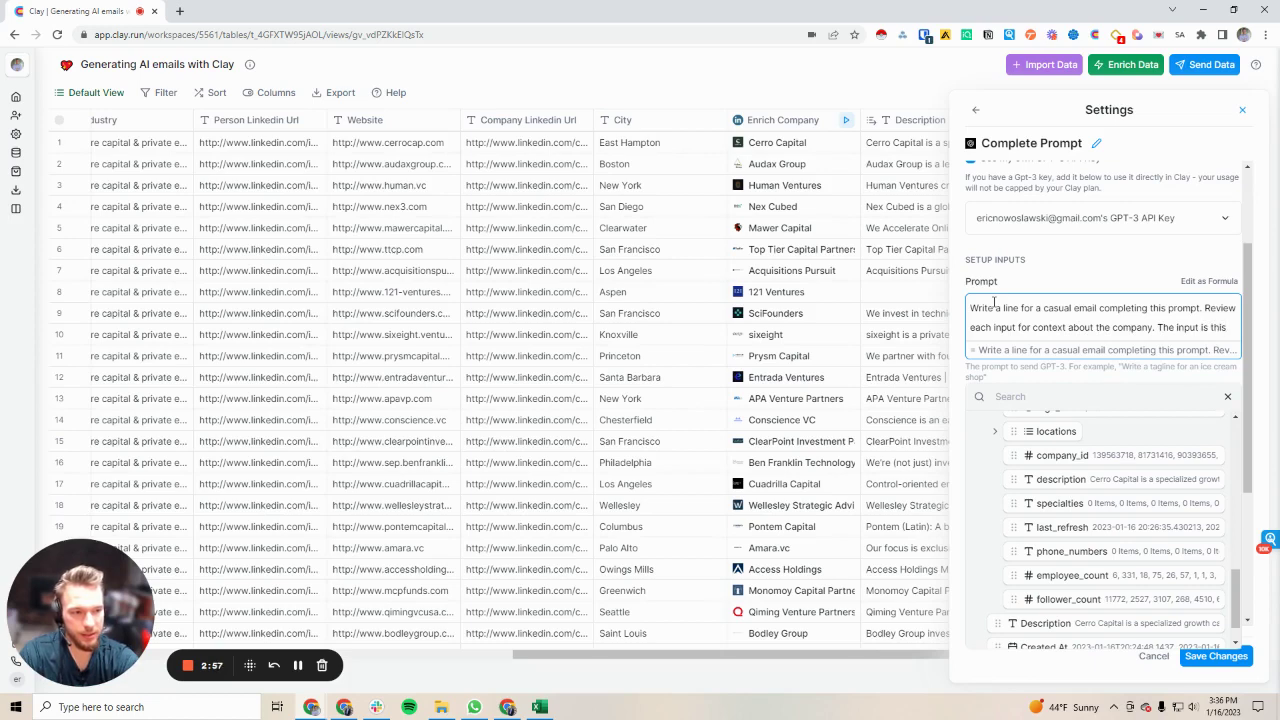
type(":")
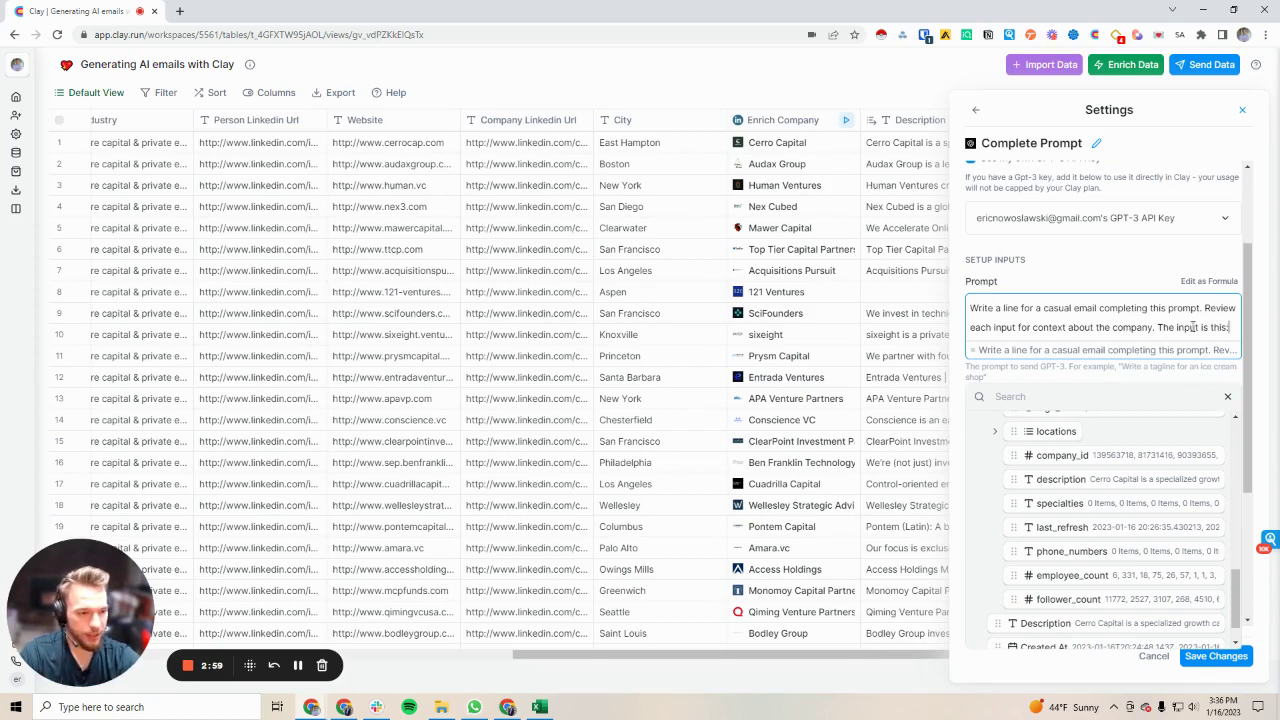
type("\"")
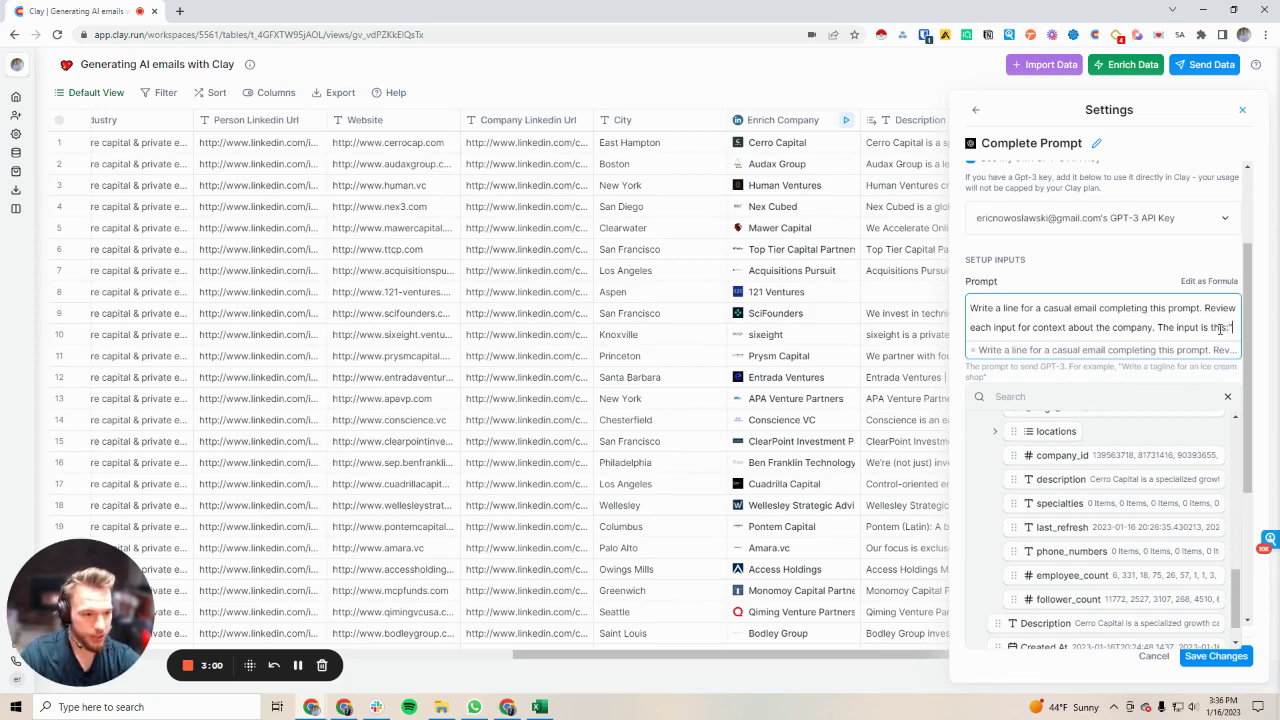
- Insert the Enrich Company description field into the prompt and close it with a quotation mark
scroll(1090, 470, "down", 1)
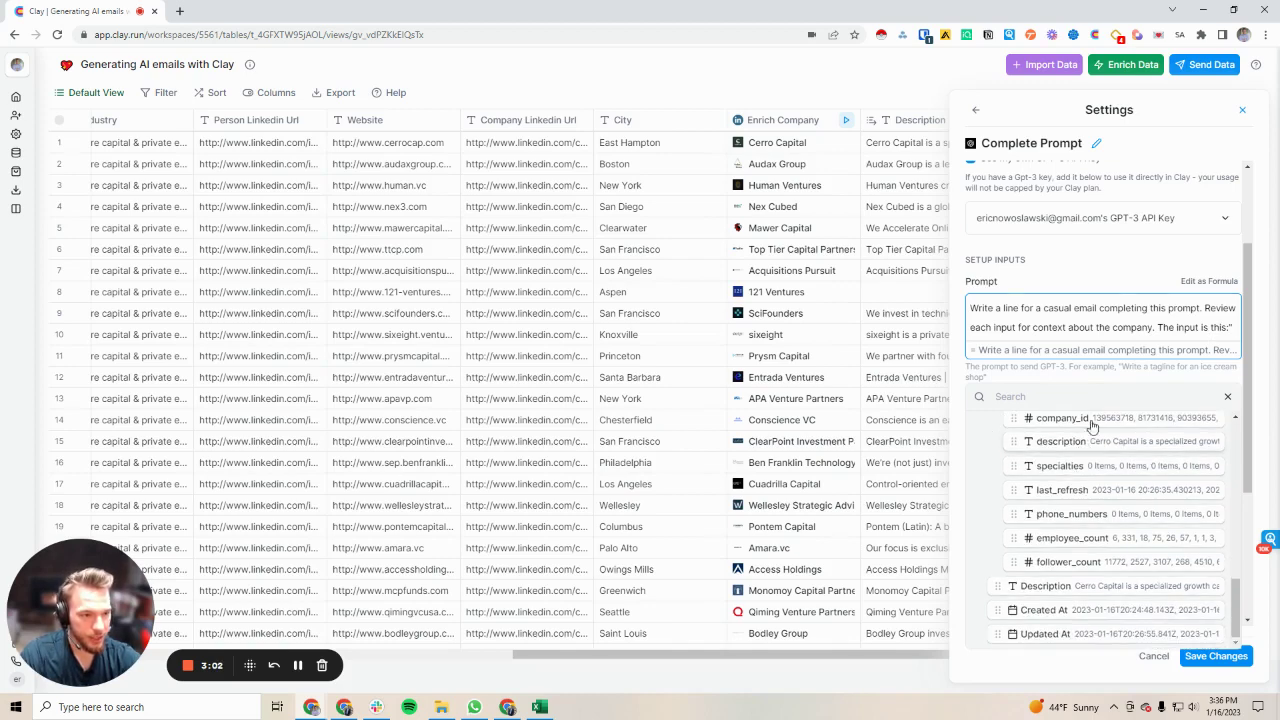
left_click(1060, 441)
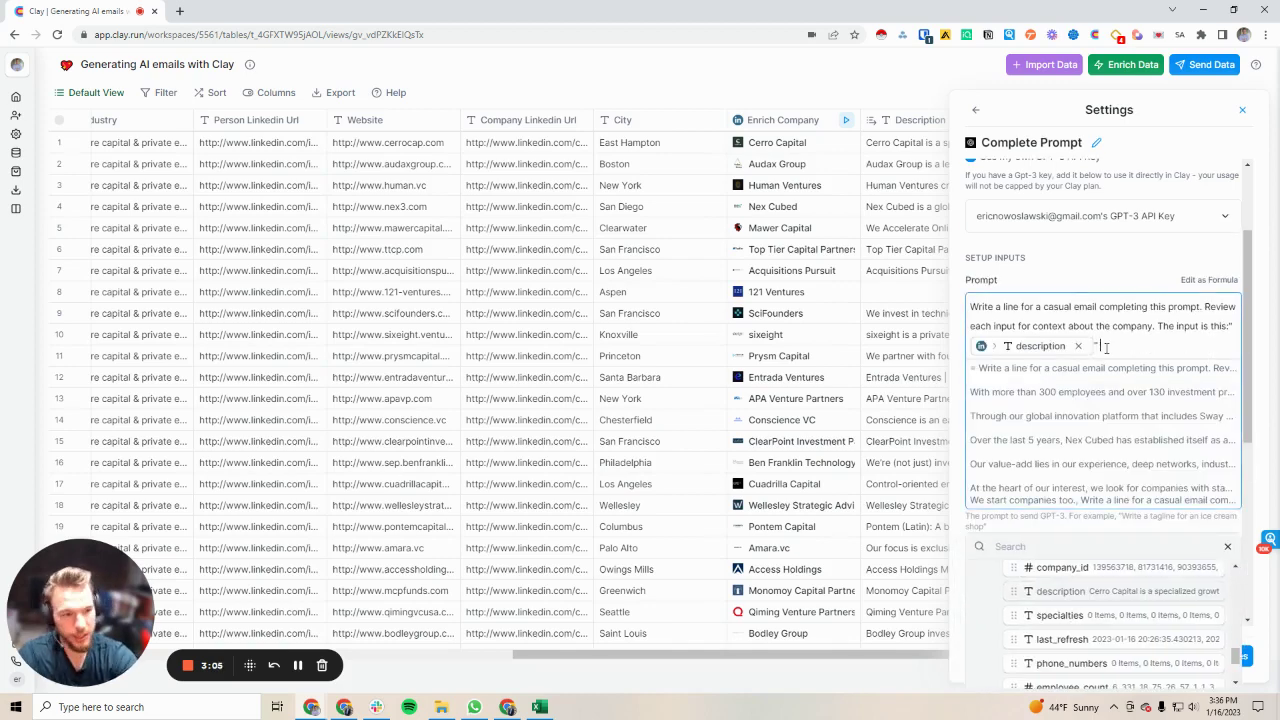
type("\"")
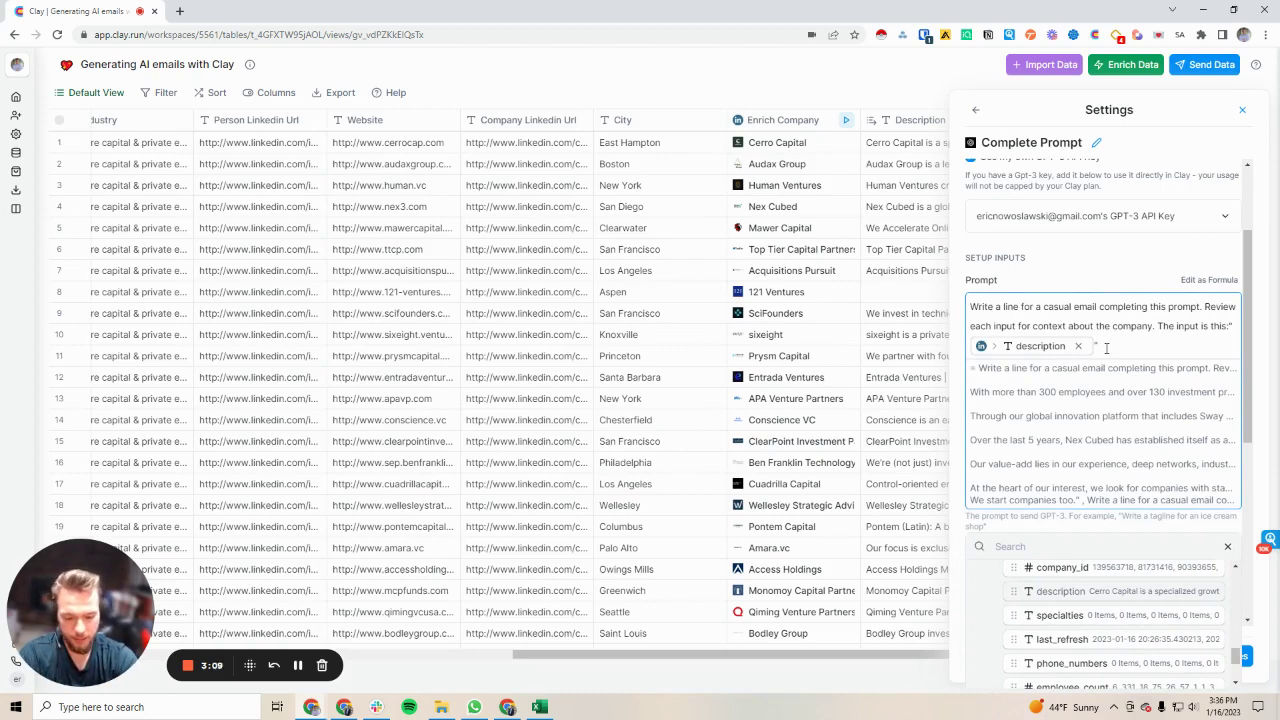
- Add "Tell me in less than 8 words" to the prompt after the quoted description field
type("Tell me more about")
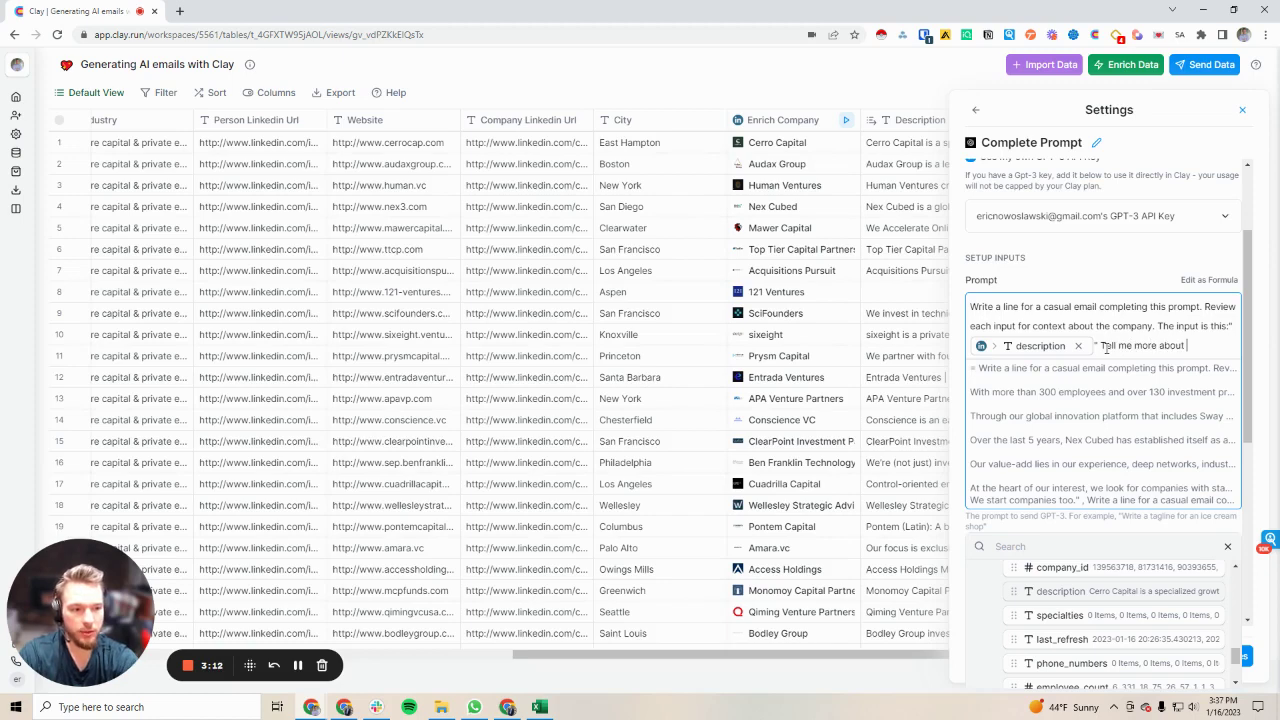
key("BackSpace")
key("BackSpace")
key("BackSpace")
key("BackSpace")
key("BackSpace")
key("BackSpace")
key("BackSpace")
key("BackSpace")
key("BackSpace")
key("BackSpace")
key("BackSpace")
type("in ")
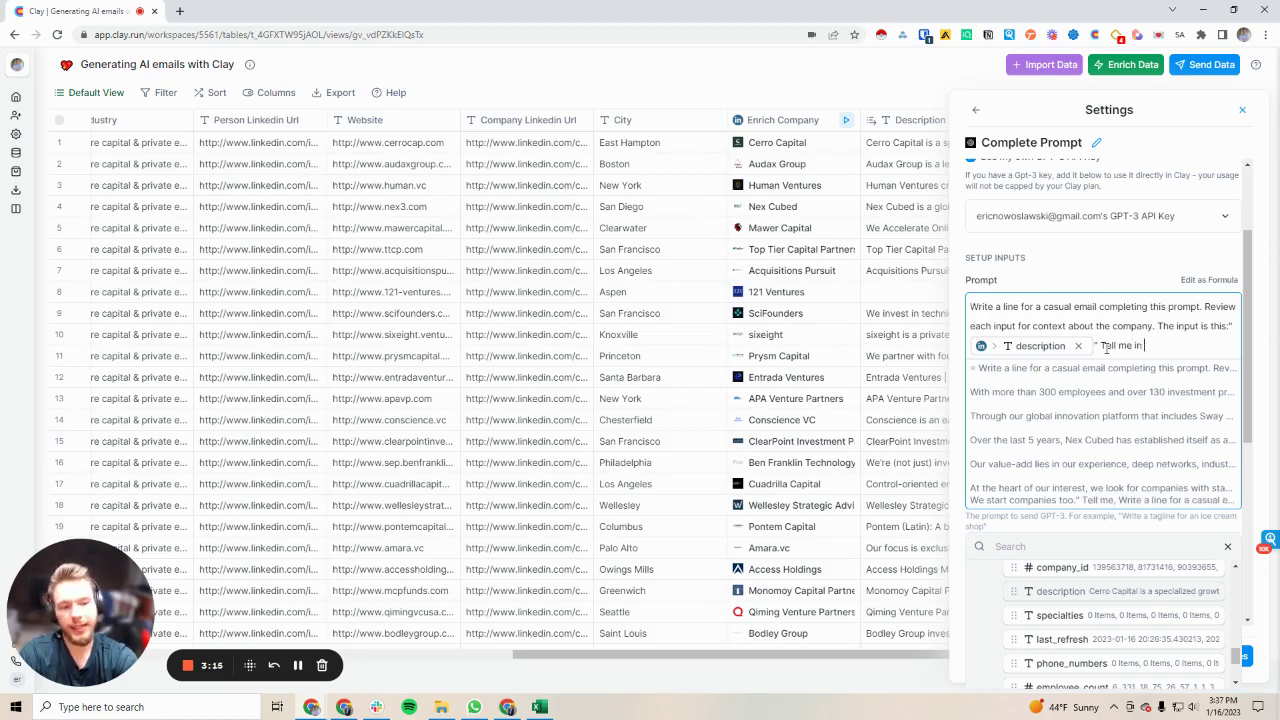
type("less t")
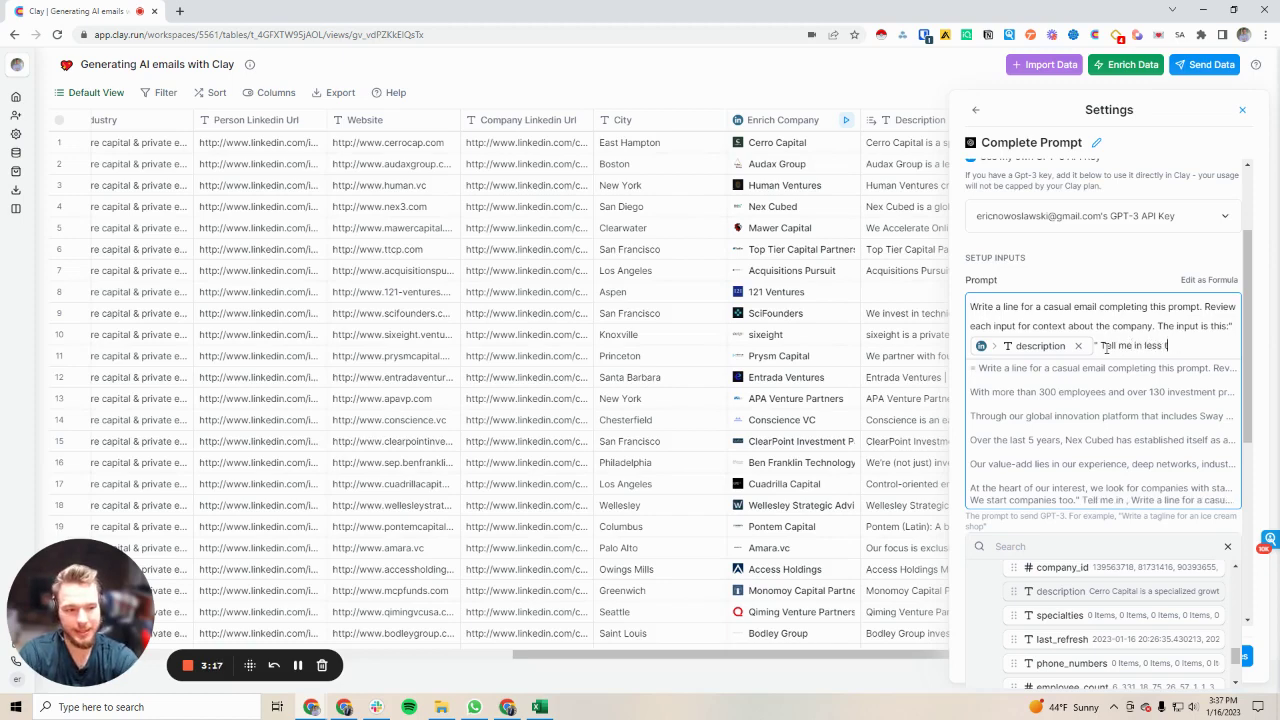
type("han 8 words")
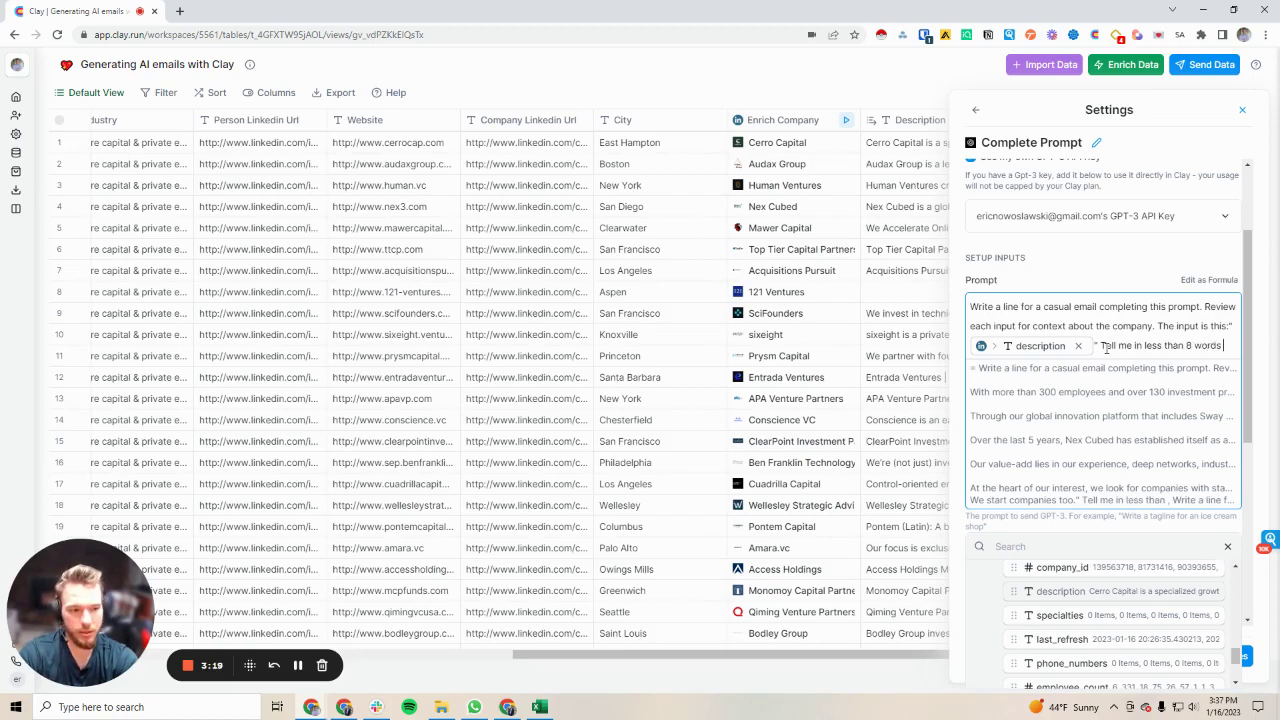
- Complete the prompt's question with "what types of companies does this firm invest in?"
type(" what types of compan")
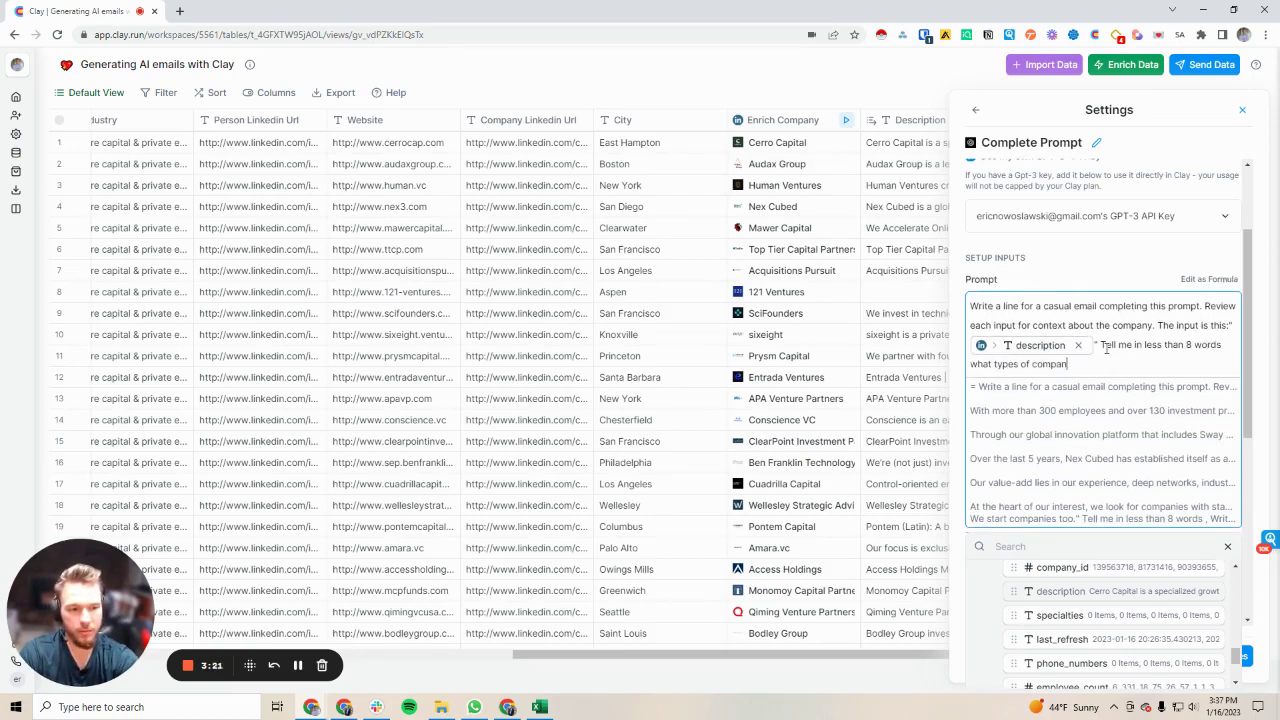
type("ies does thi")
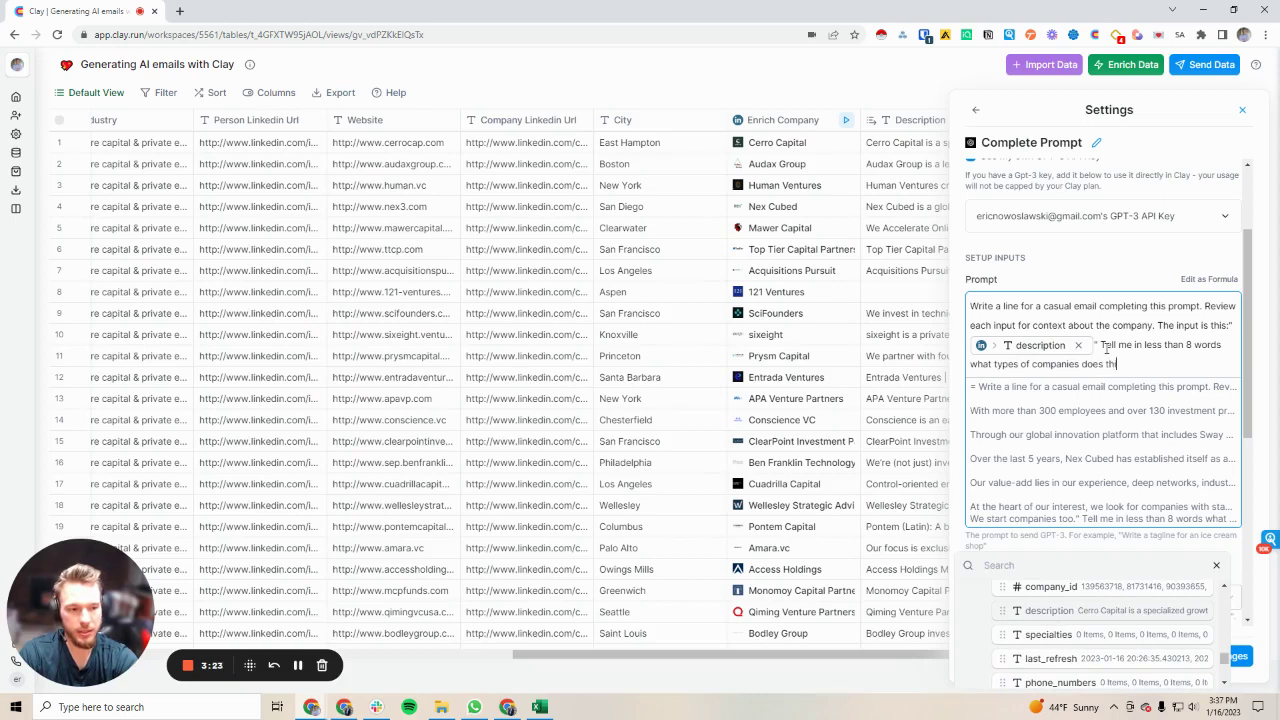
type("s firm invest in?")
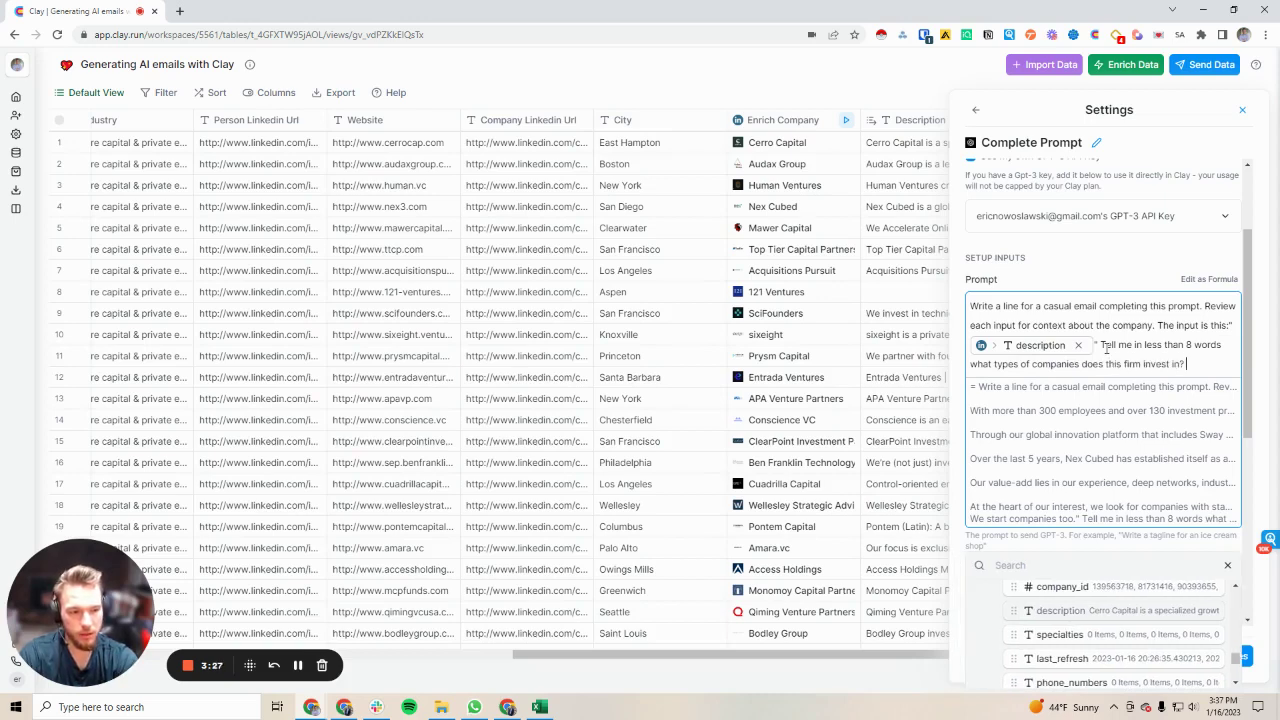
- Add the instruction "Complete this prompt to do so" at the end of the prompt
type(" Complete this promp")
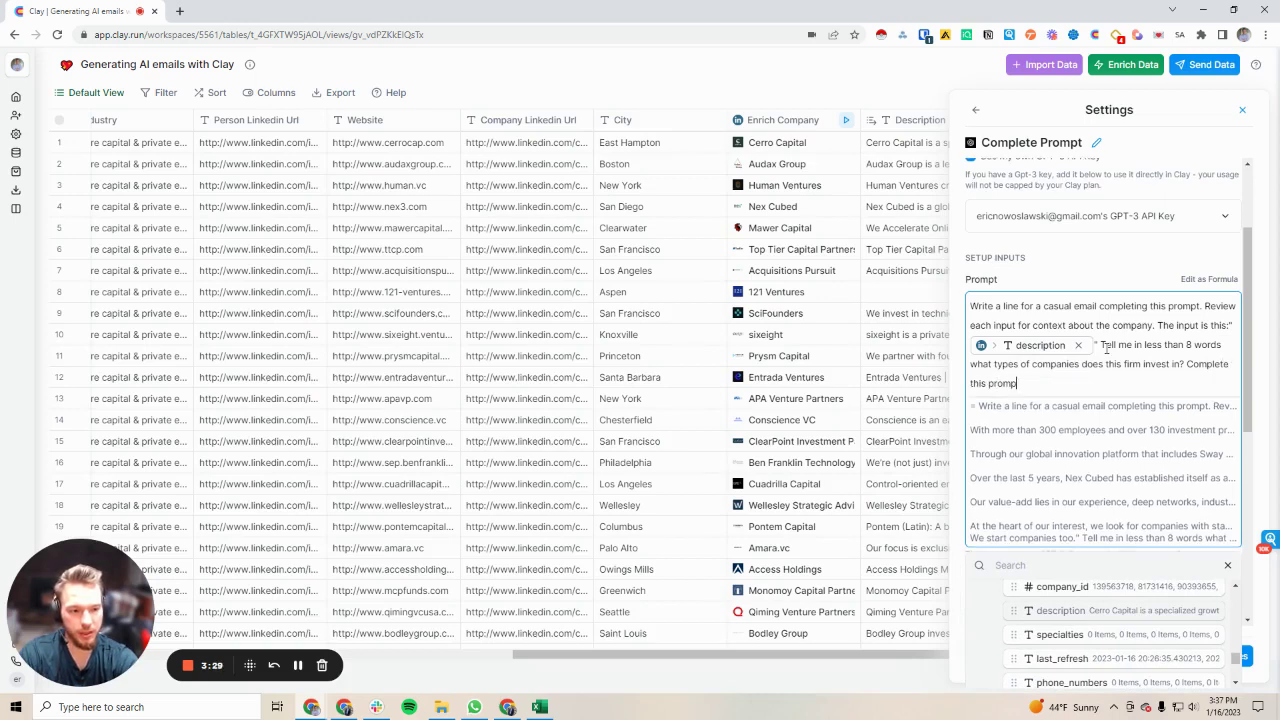
type("t whil yo")
key("BackSpace")
key("BackSpace")
key("BackSpace")
key("BackSpace")
key("BackSpace")
key("BackSpace")
key("BackSpace")
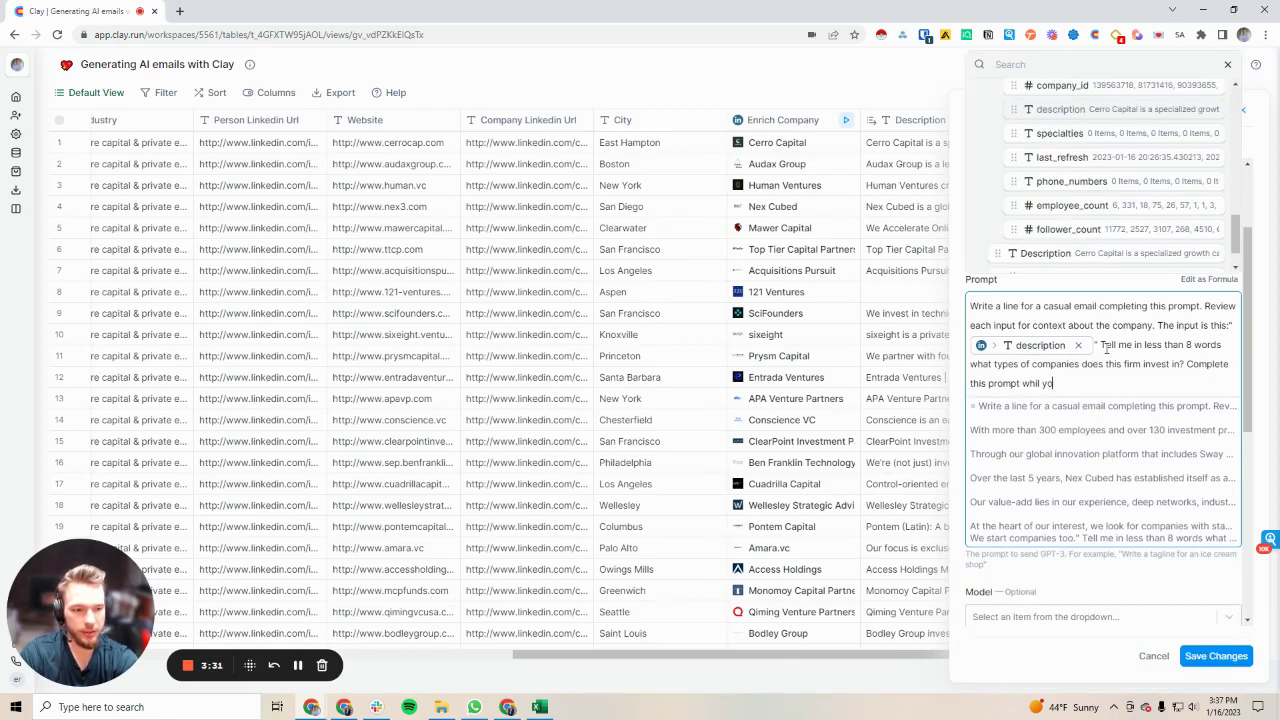
type("e")
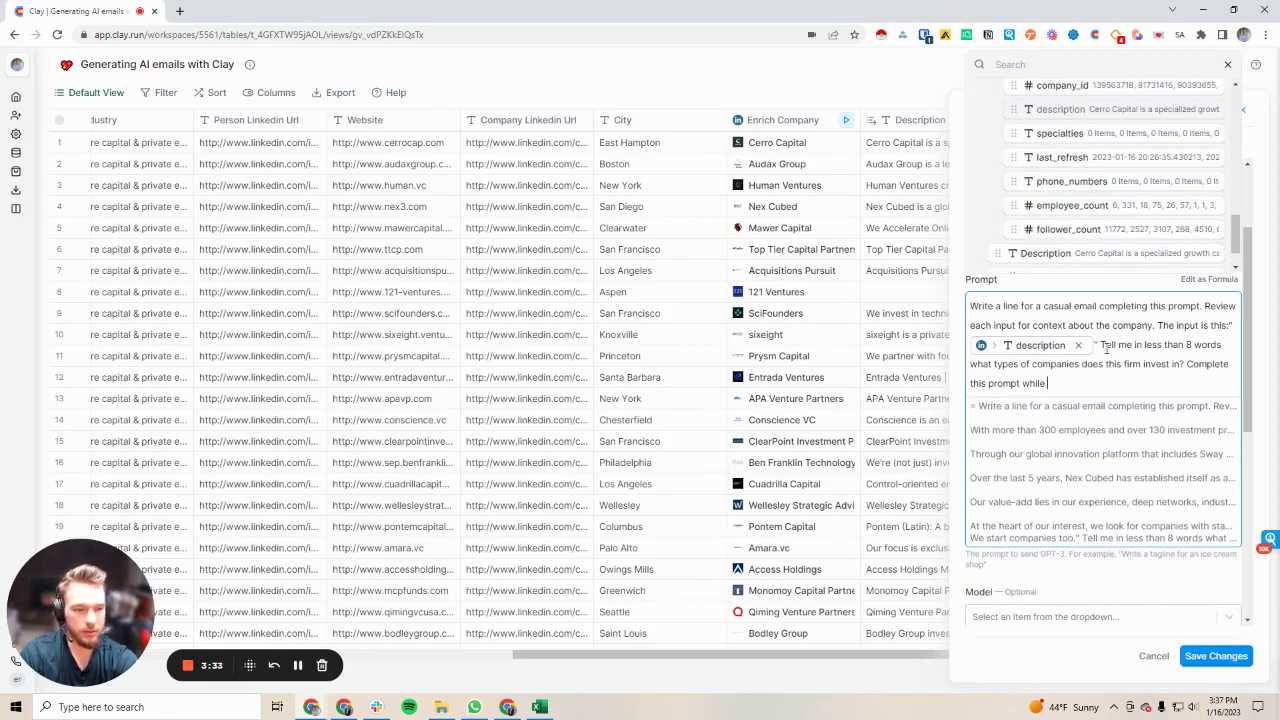
key("BackSpace")
key("BackSpace")
key("BackSpace")
key("BackSpace")
key("BackSpace")
key("BackSpace")
type("to do sc")
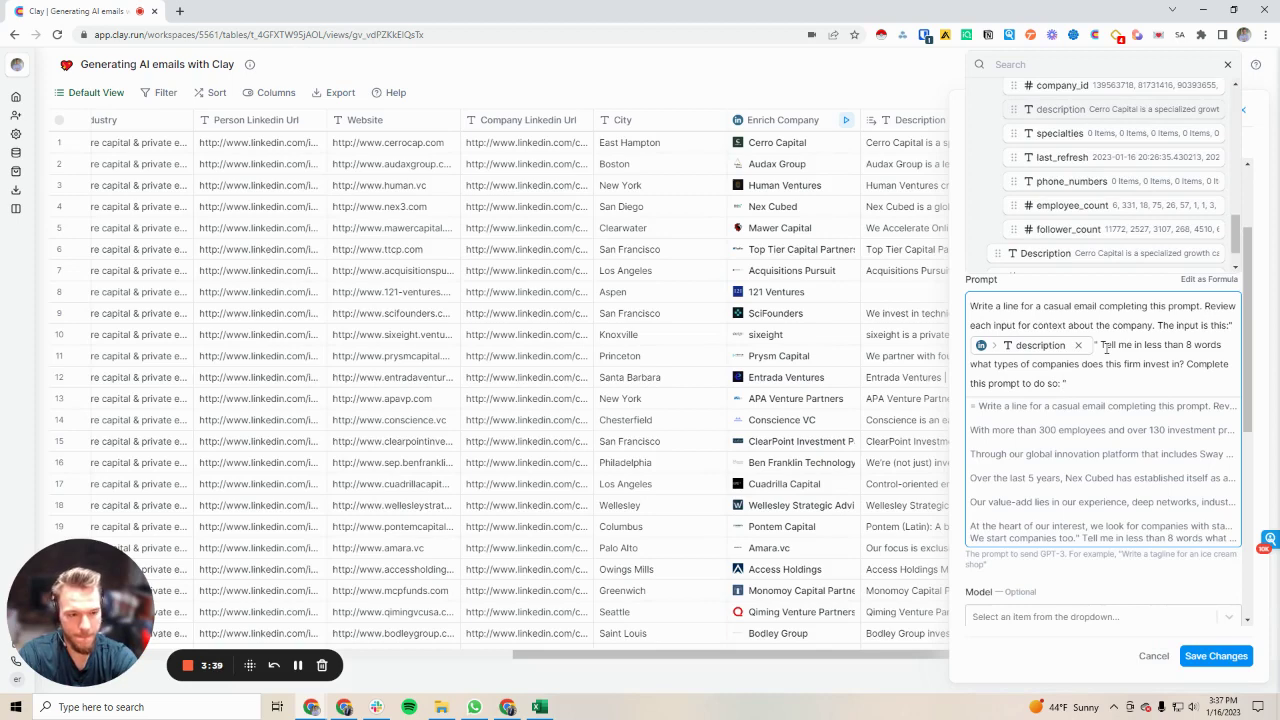
- Add a colon and the quoted sentence starter "It looks like on your website, you invest in" to the prompt
type(": \"It looks ")
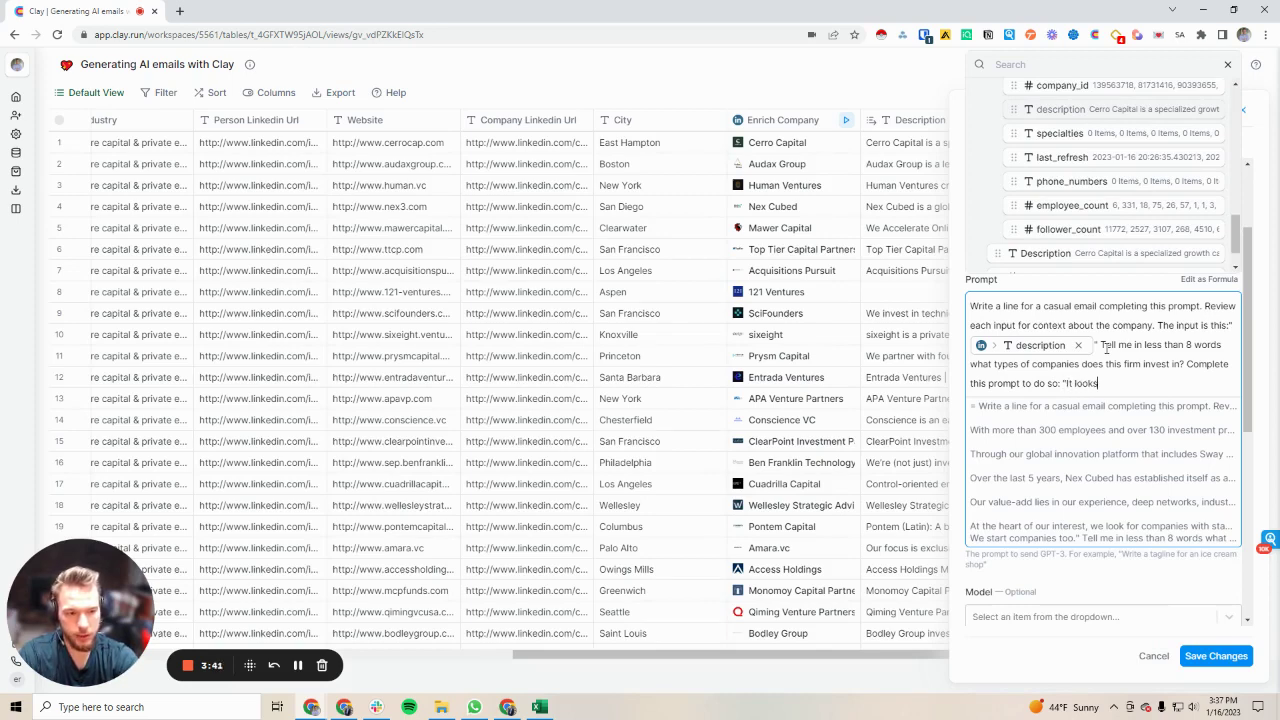
type("like on you")
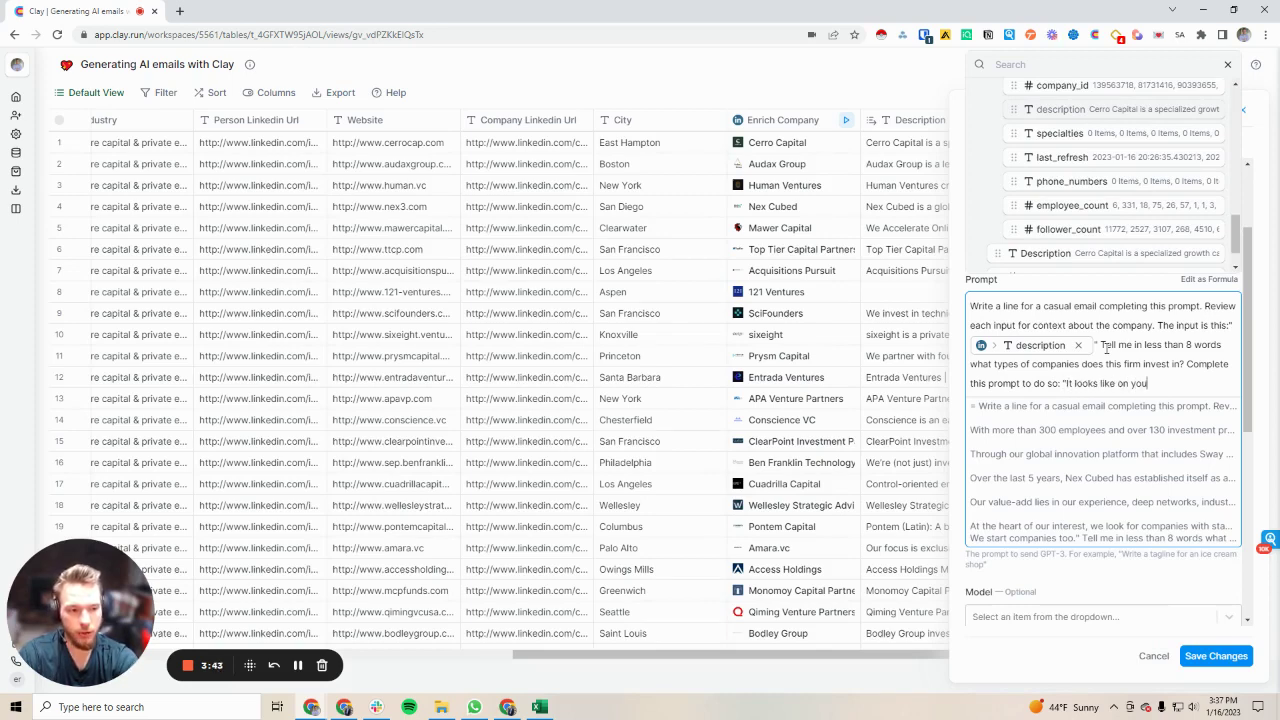
type("r website")
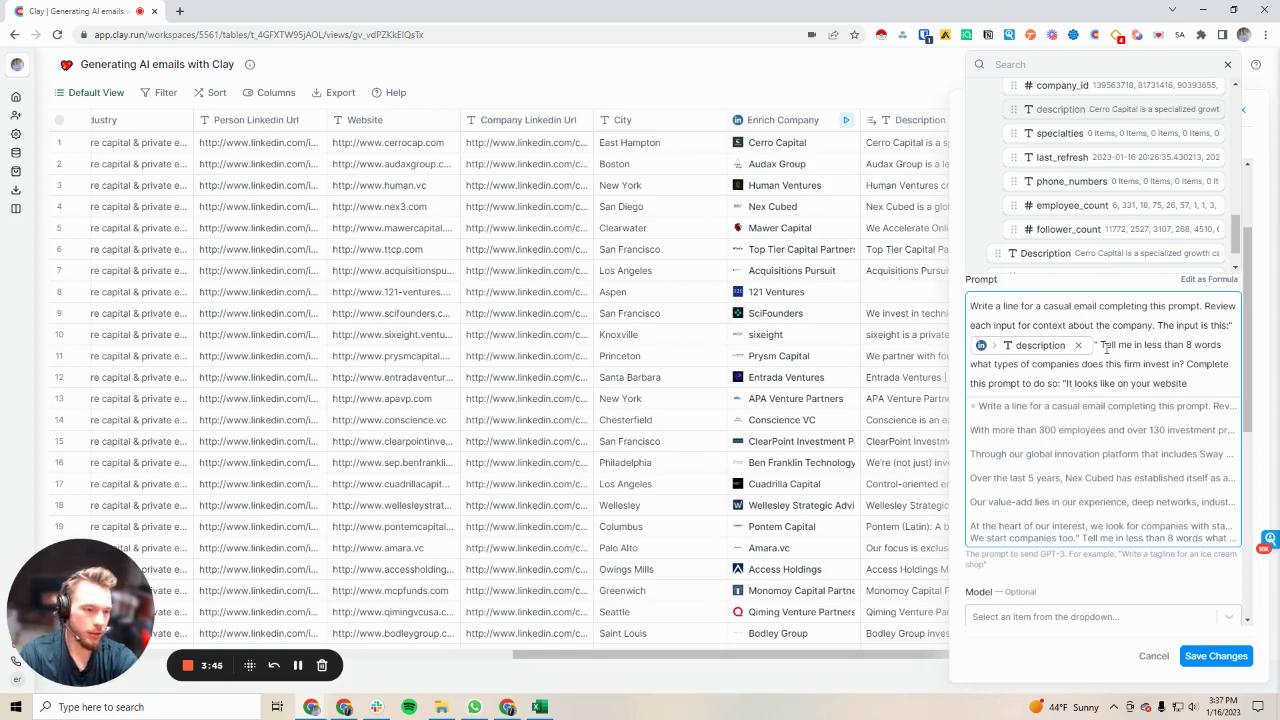
type(", you invest in")
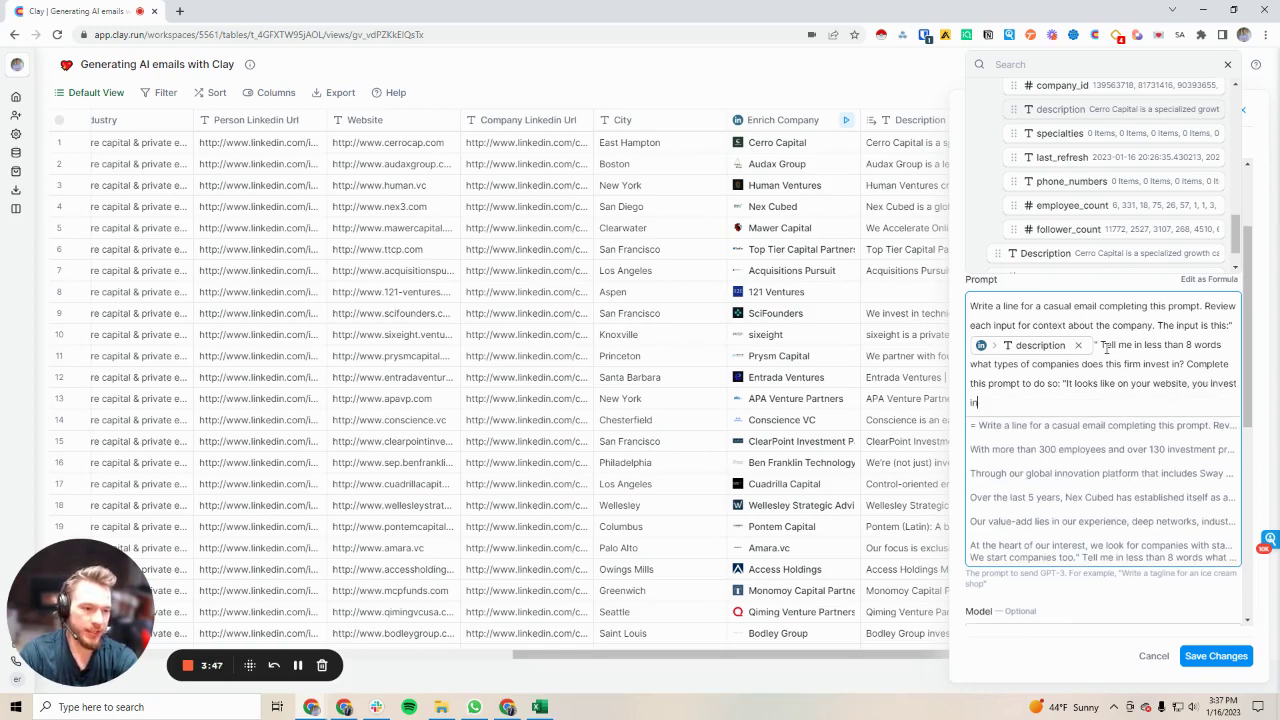
type("\"")
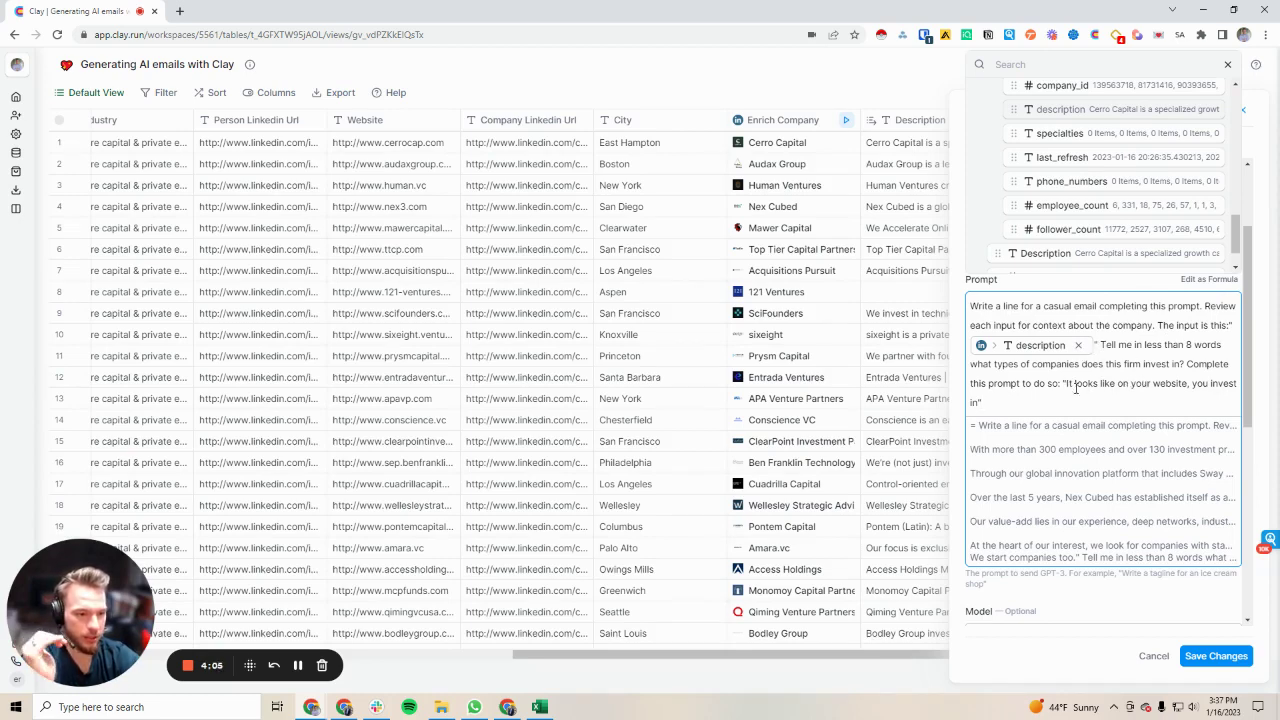
- Remove the comma after "website" in the sentence starter and save the Complete Prompt column settings
left_click(1189, 385)
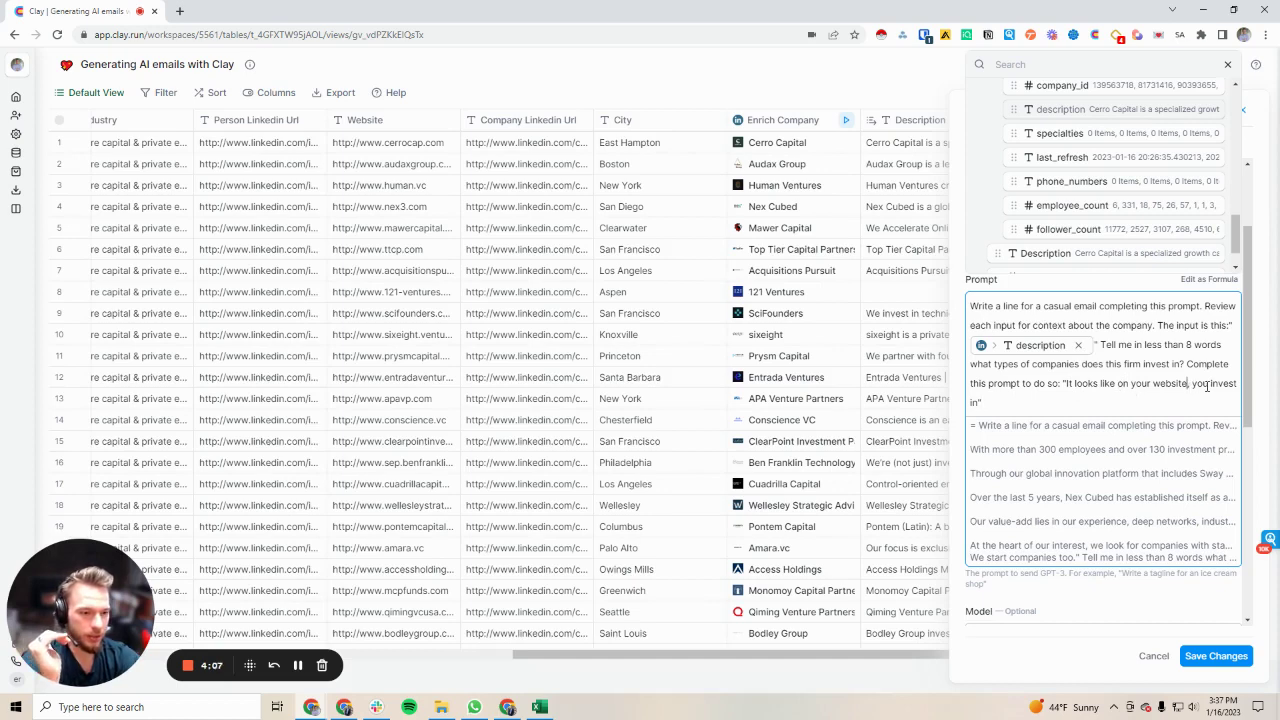
key("BackSpace")
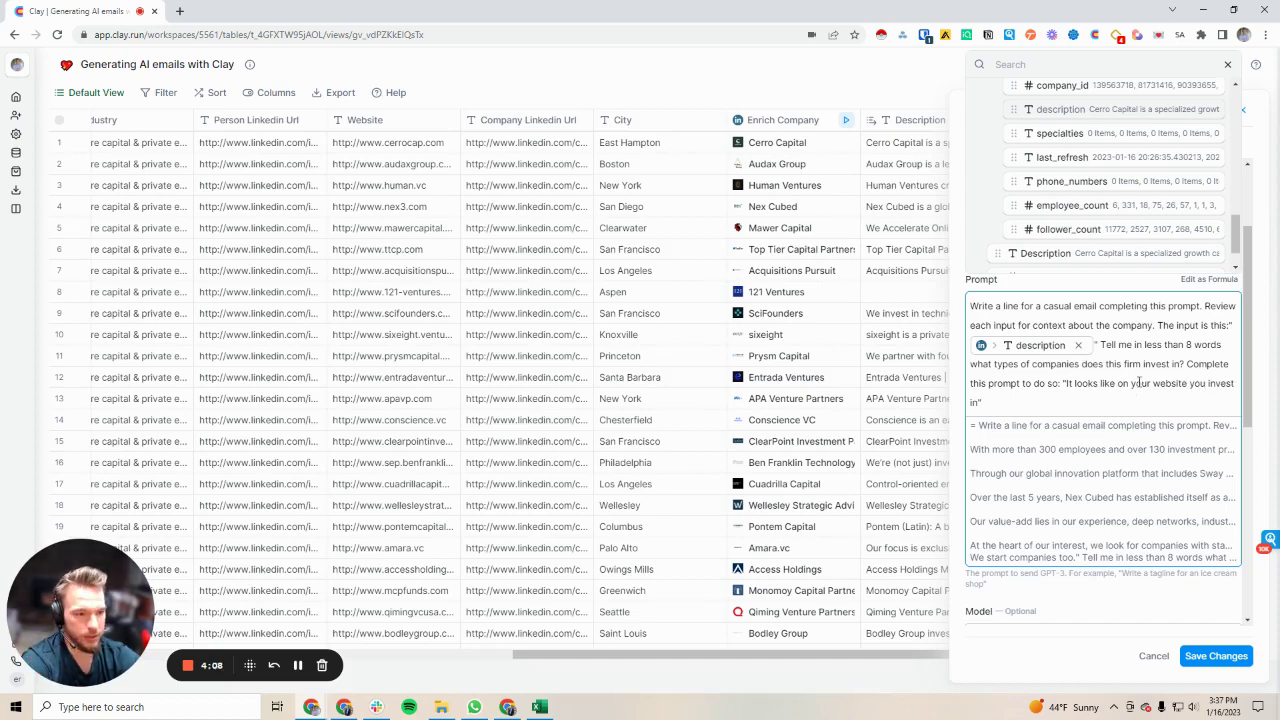
left_click(1215, 655)
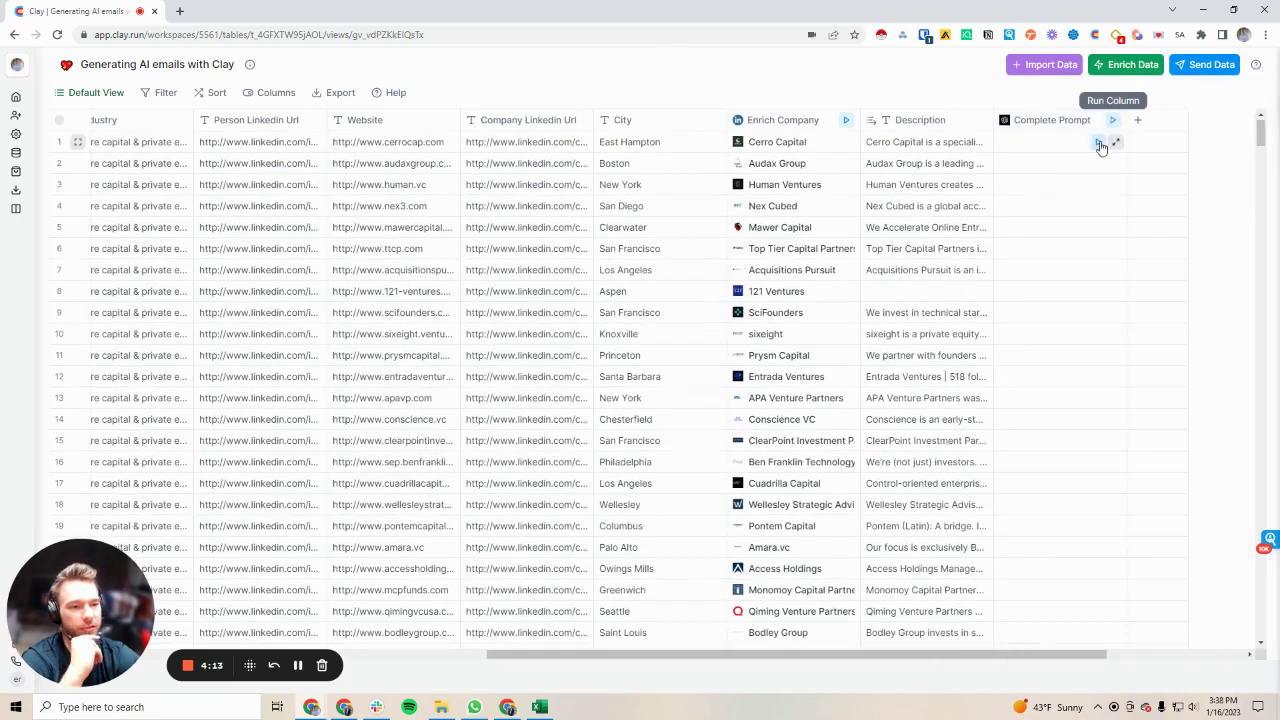
- Run the Complete Prompt enrichment for individual cells in rows 1–7 and 9–12, skipping the row without a description
left_click(1100, 142)
left_click(1100, 163)
left_click(1100, 206)
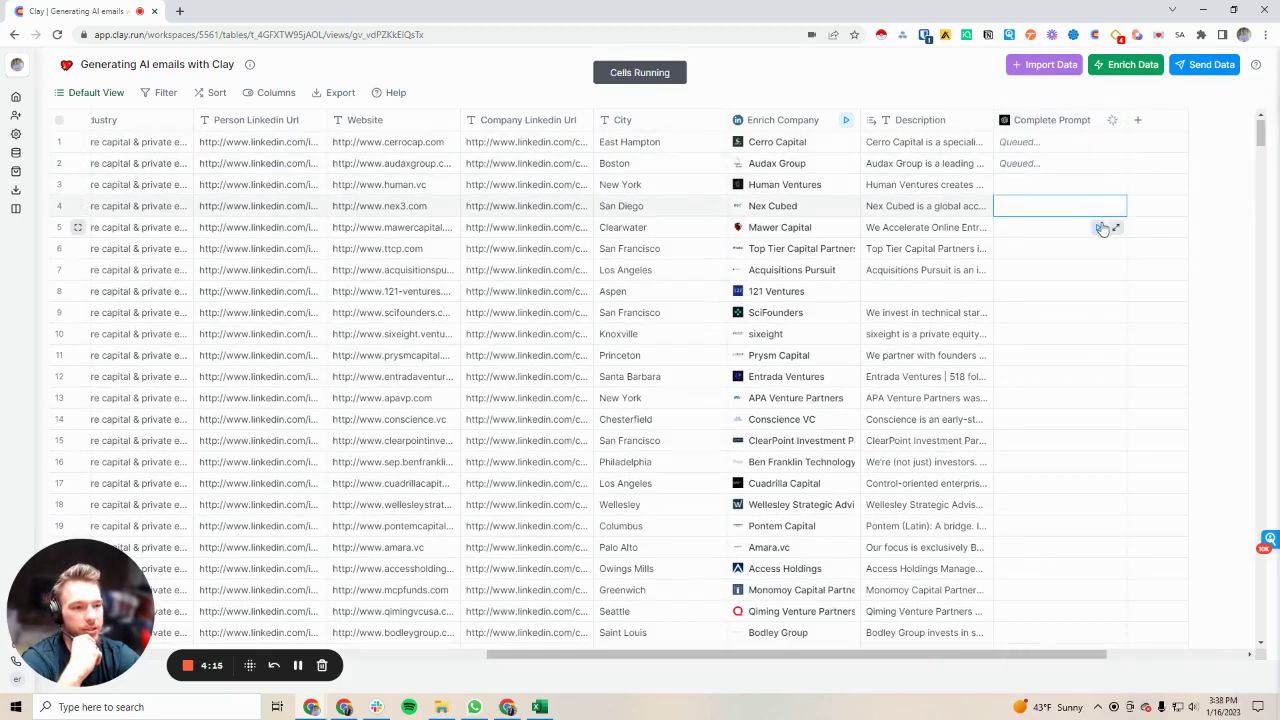
left_click(1100, 227)
left_click(1098, 313)
left_click(1098, 334)
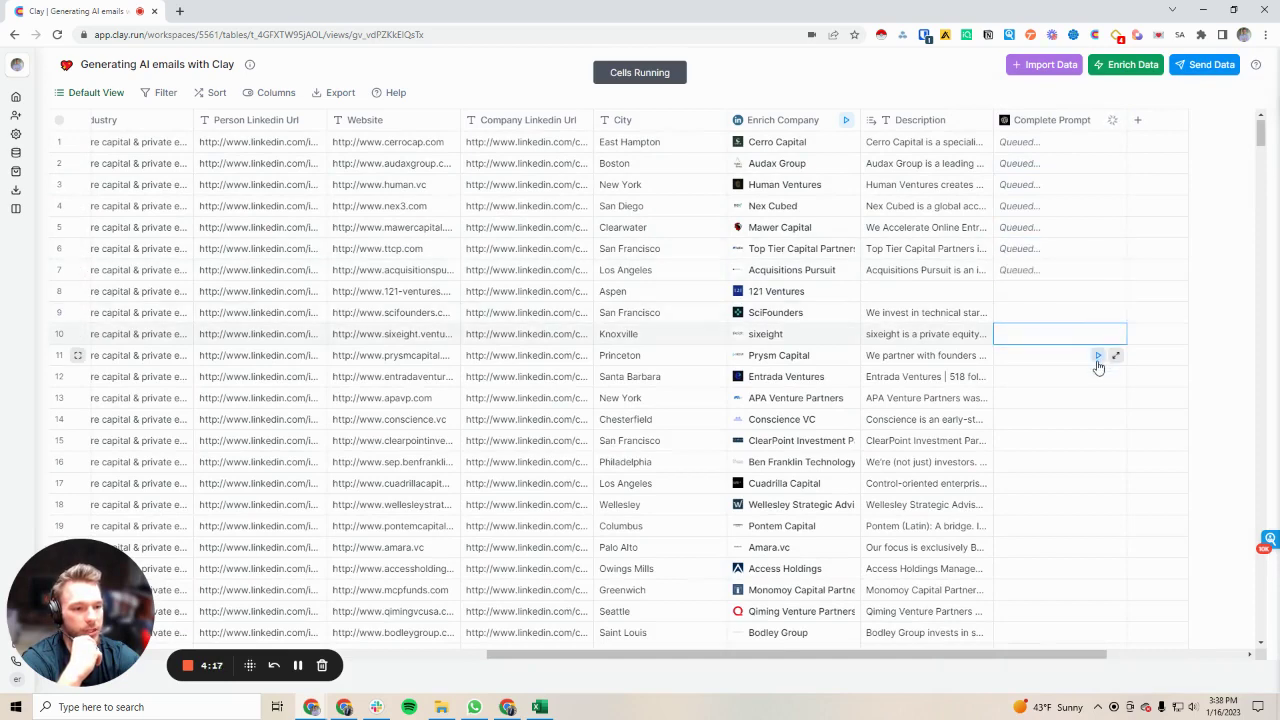
left_click(1098, 355)
left_click(1098, 376)
- Compare the generated response for Audax Group with the full text of its Description cell
scroll(937, 277, "right", 3)
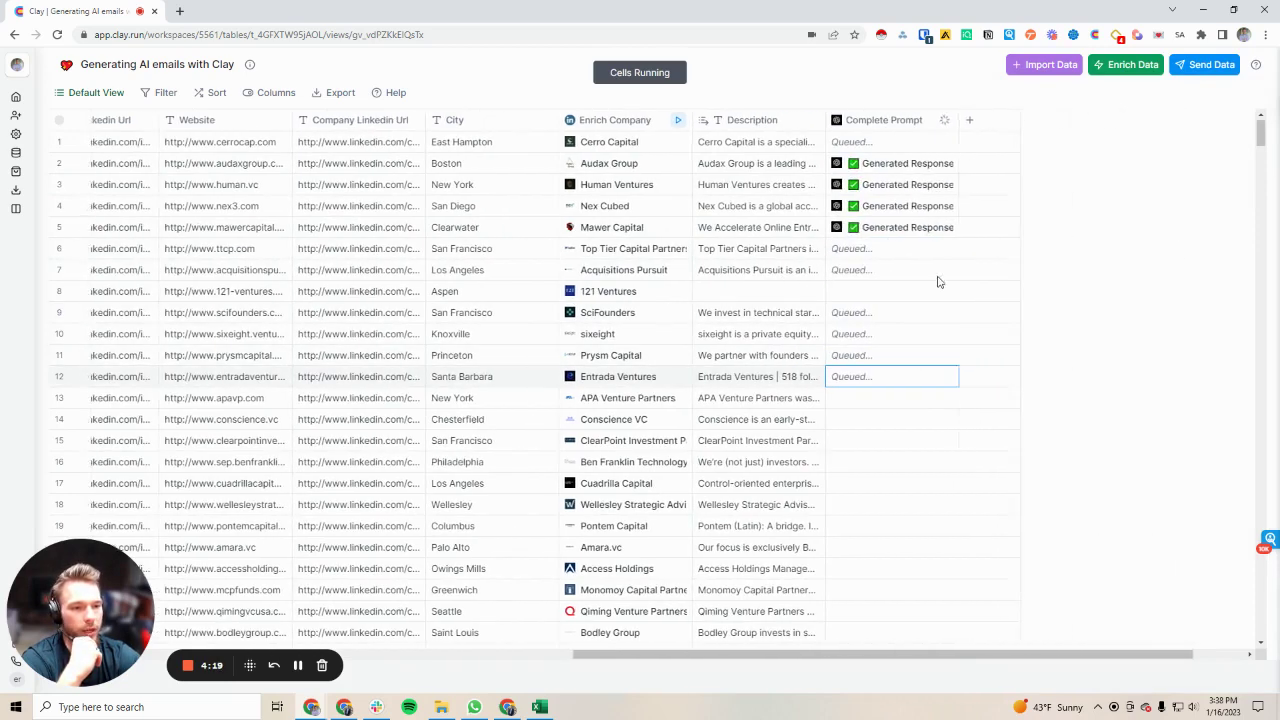
left_click(848, 163)
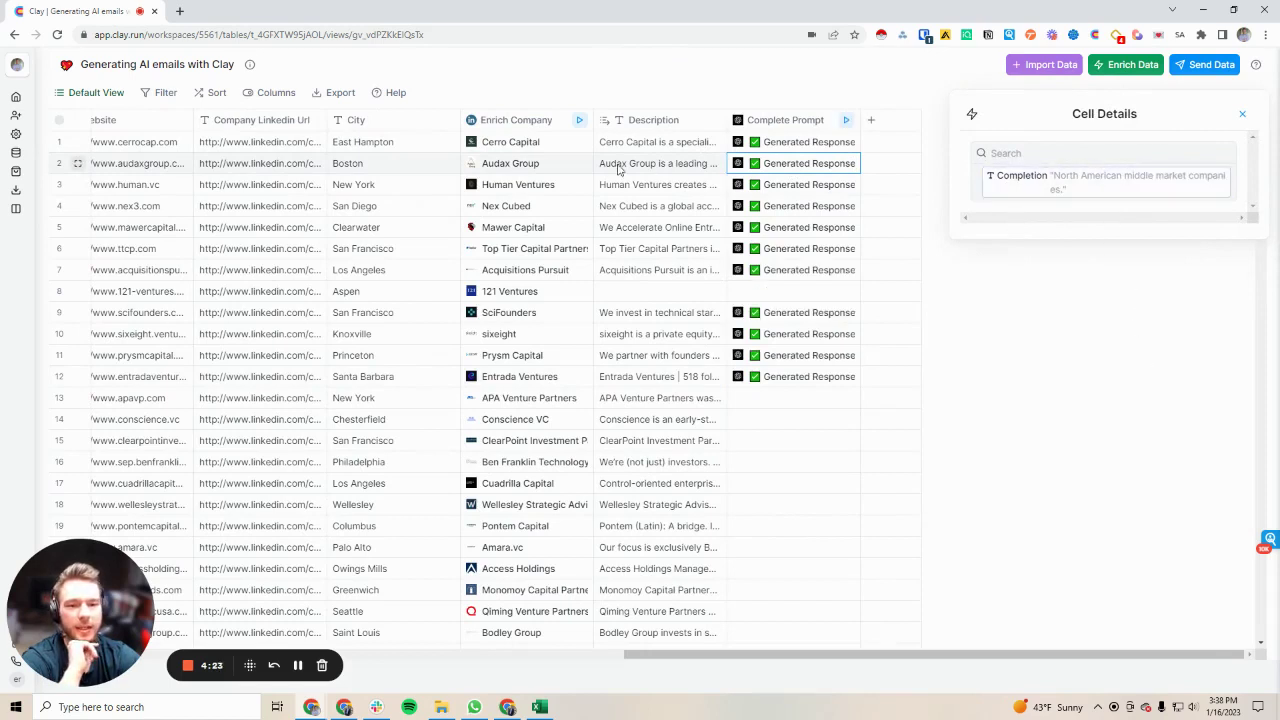
double_click(655, 163)
key("ctrl+a")
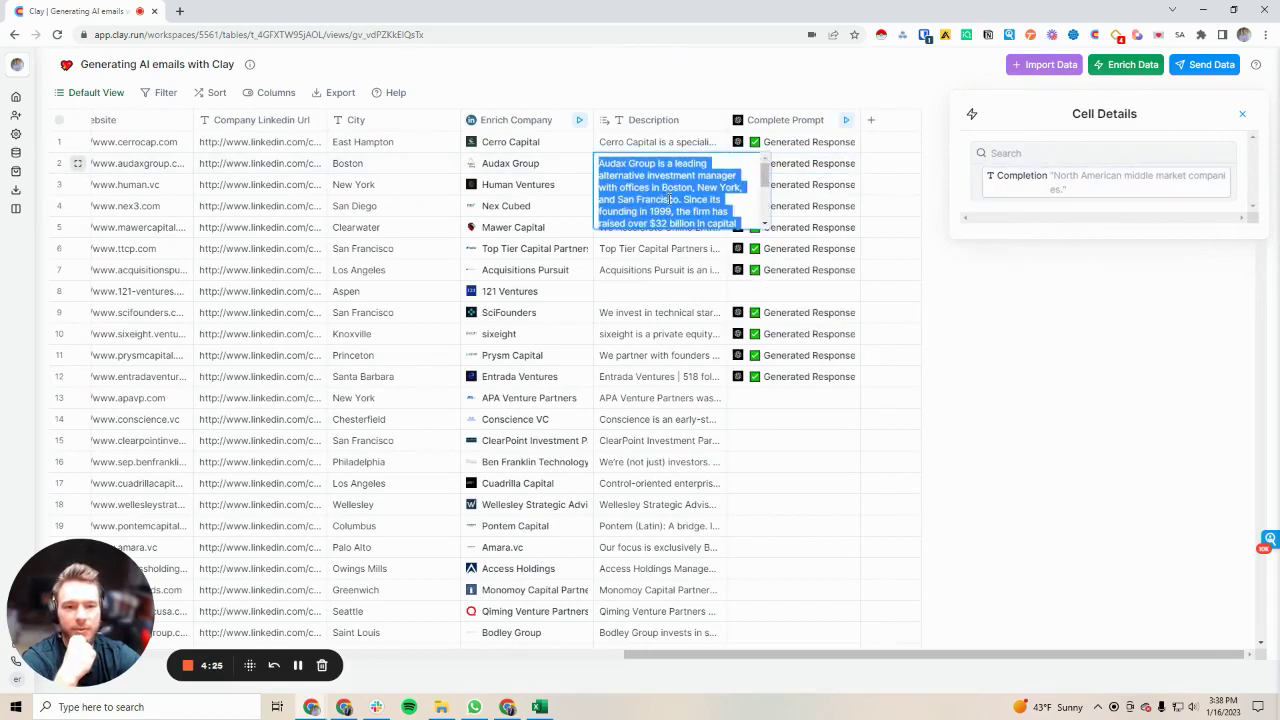
scroll(704, 205, "down", 2)
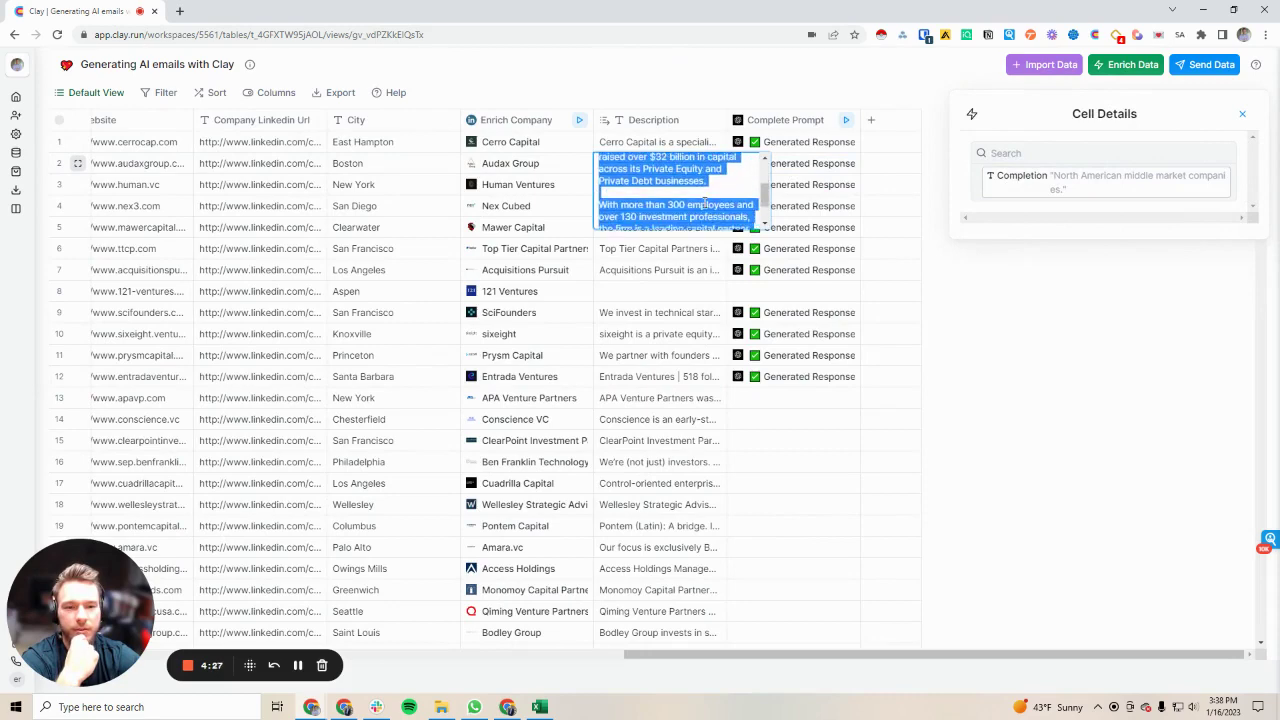
scroll(704, 205, "down", 3)
scroll(690, 200, "up", 3)
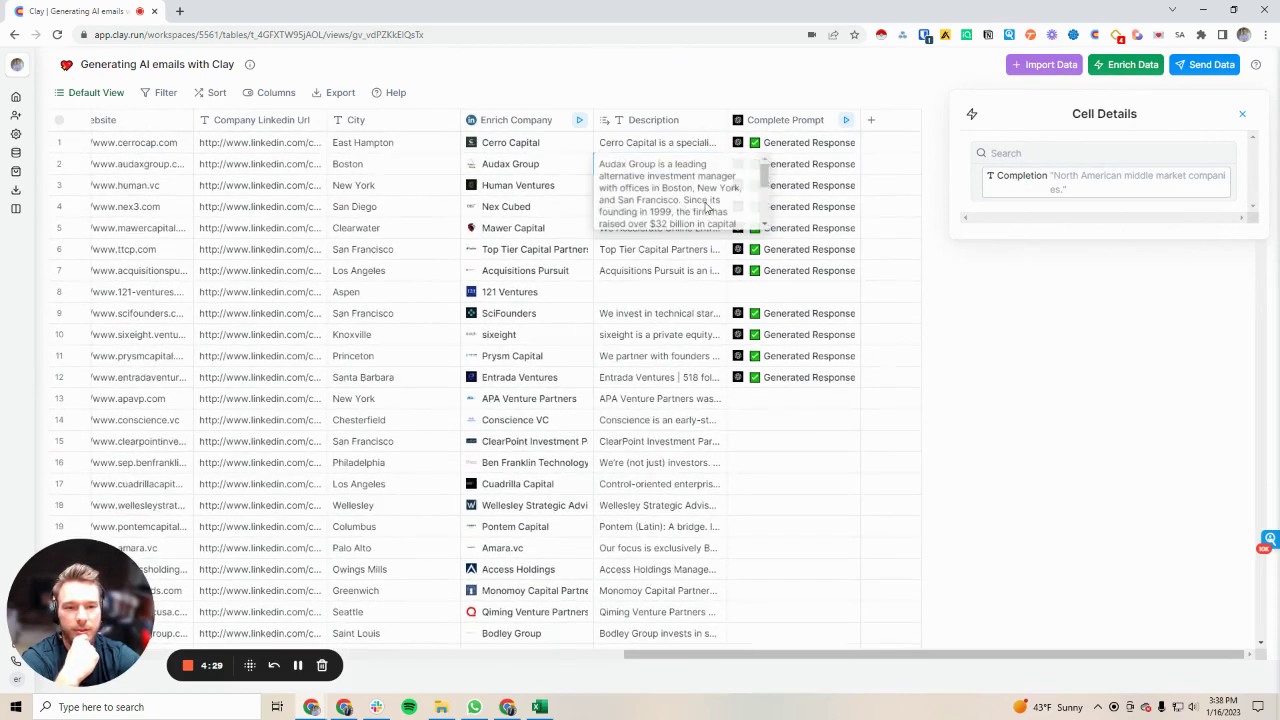
scroll(686, 198, "down", 4)
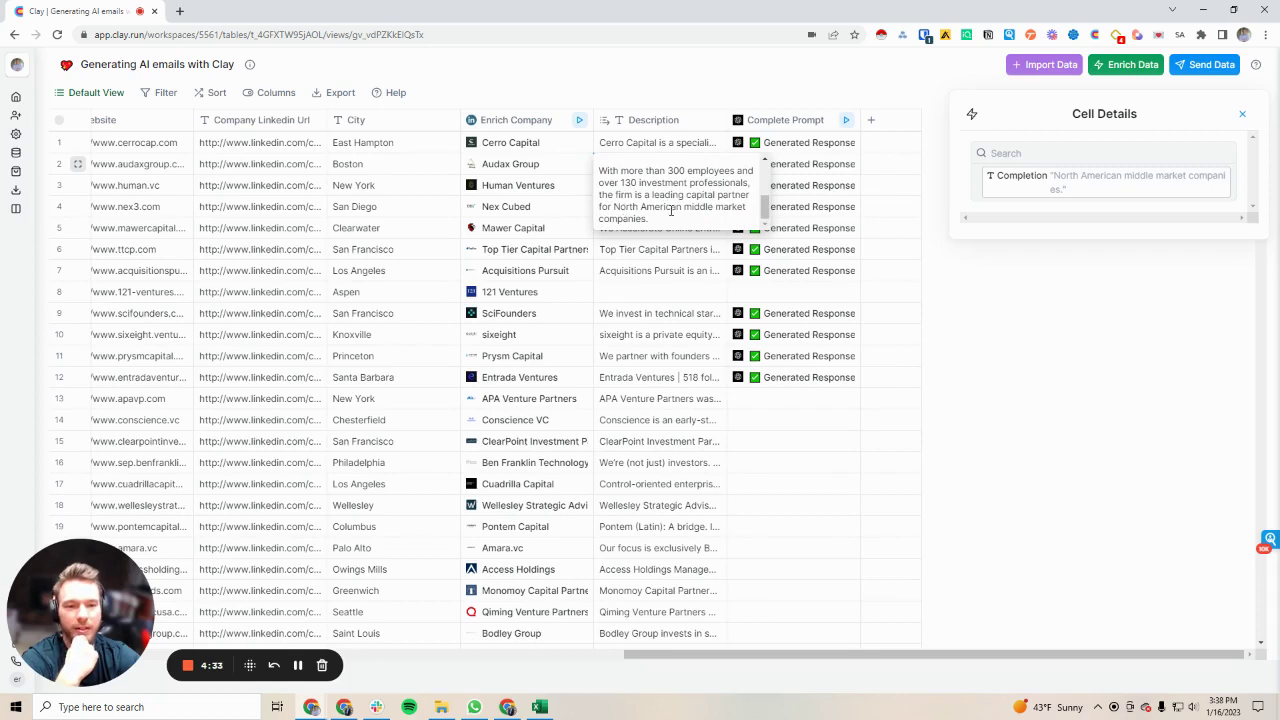
left_click(1045, 311)
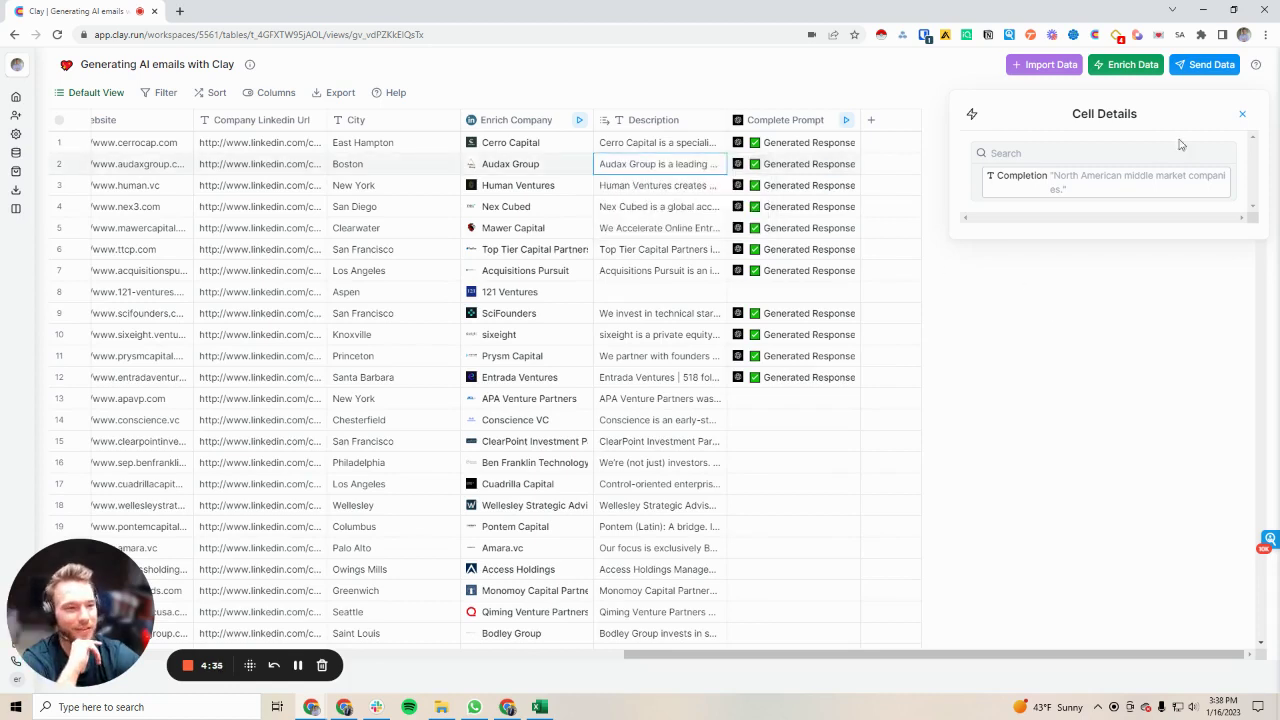
- Map the Completion output of the Audax Group response to a new table column and close the cell details
left_click(1242, 113)
left_click(849, 164)
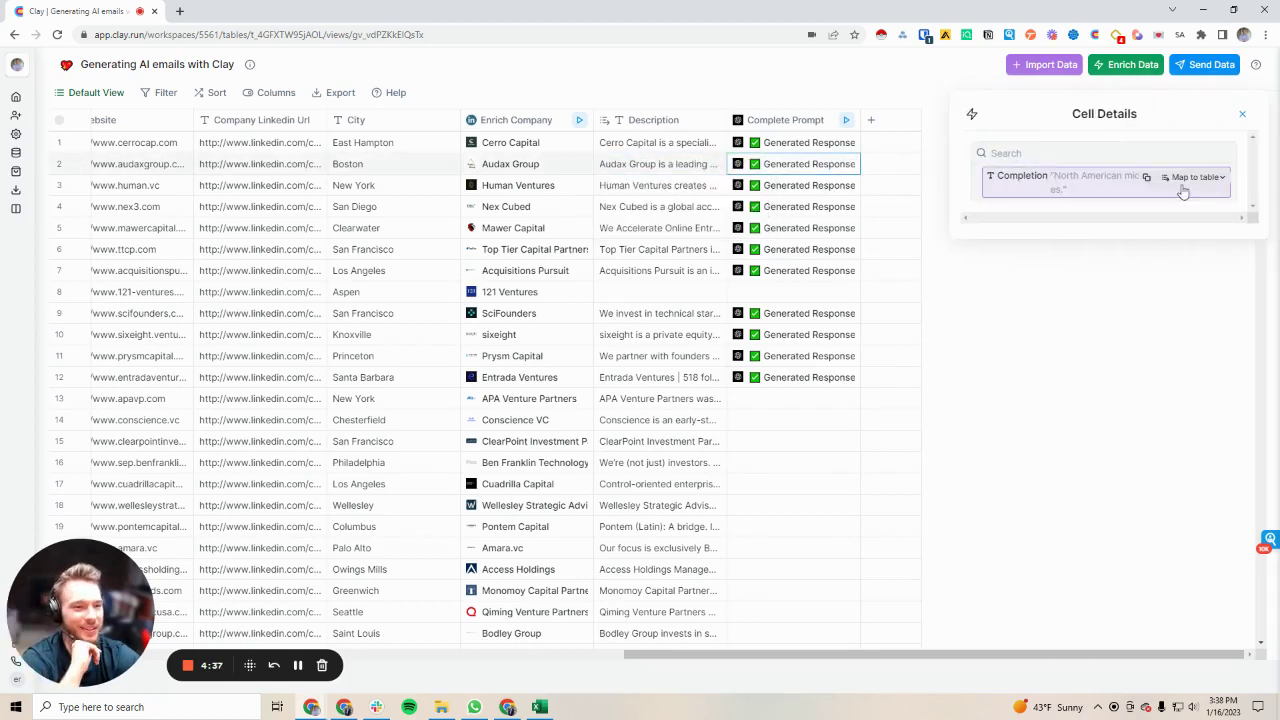
left_click(1192, 177)
left_click(1110, 413)
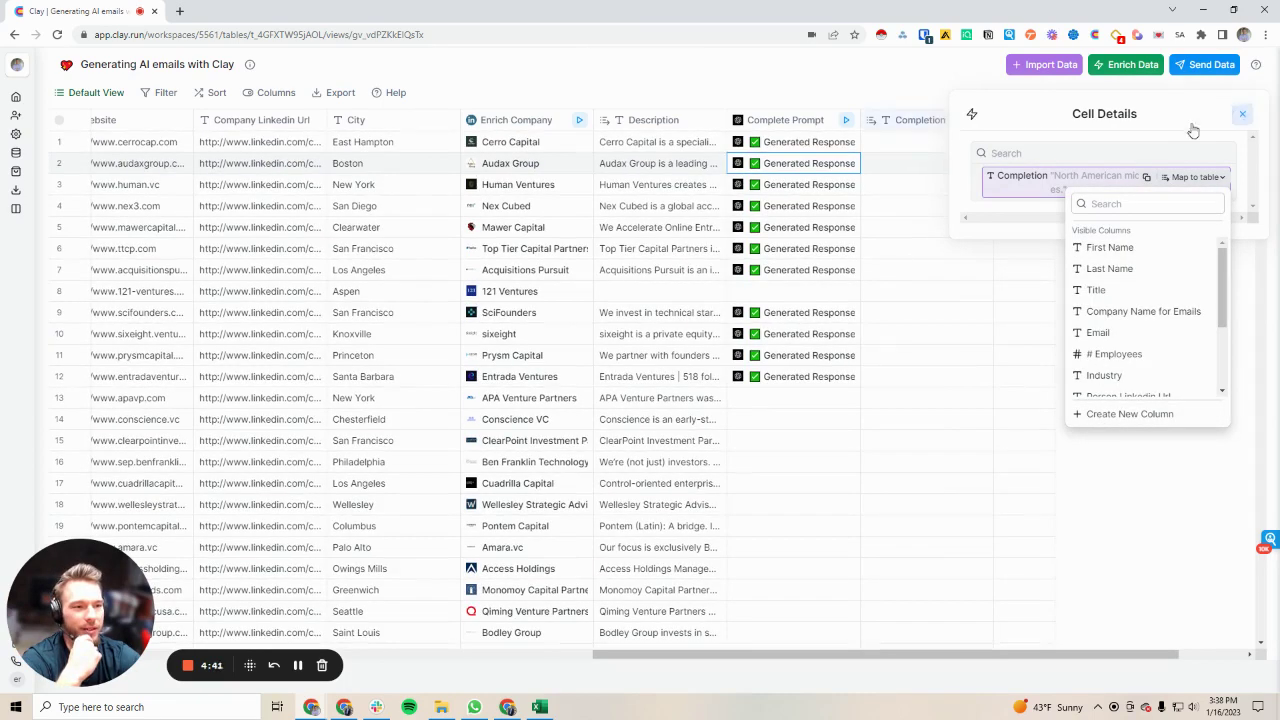
left_click(1242, 113)
- Widen the Description and Completion columns so more of their text fits
left_click_drag(727, 120, 795, 120)
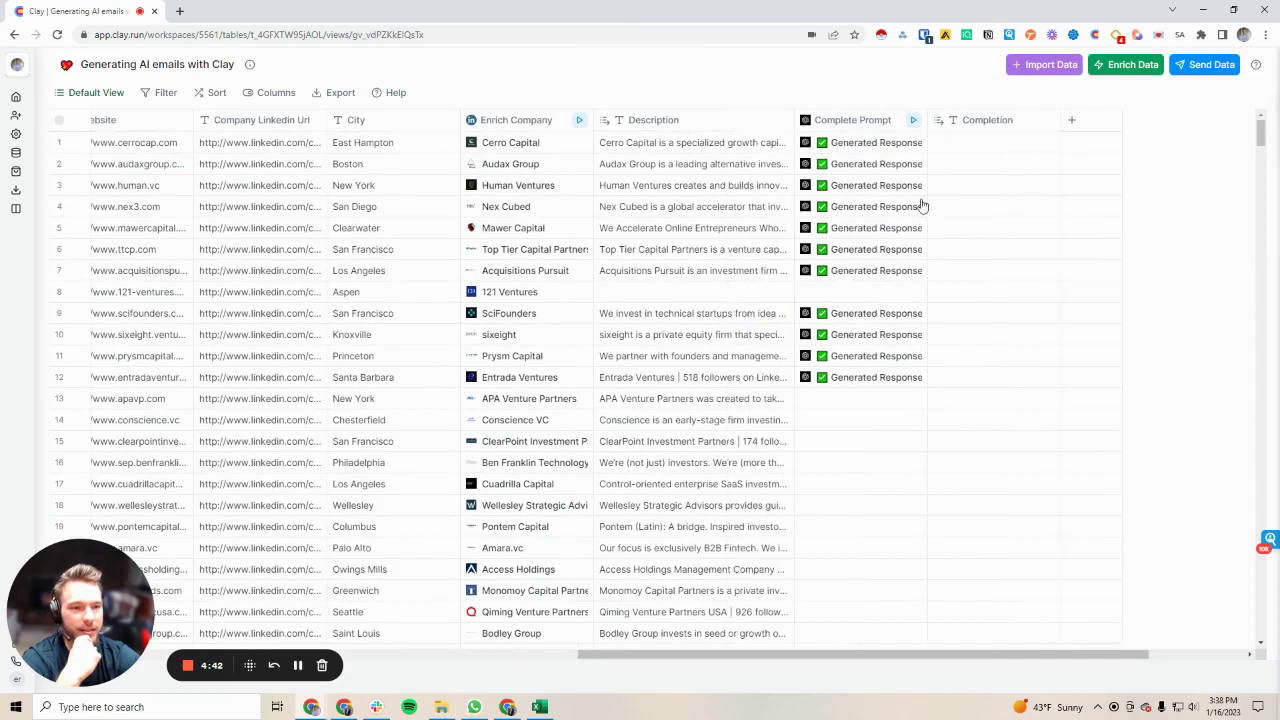
scroll(900, 203, "right", 3)
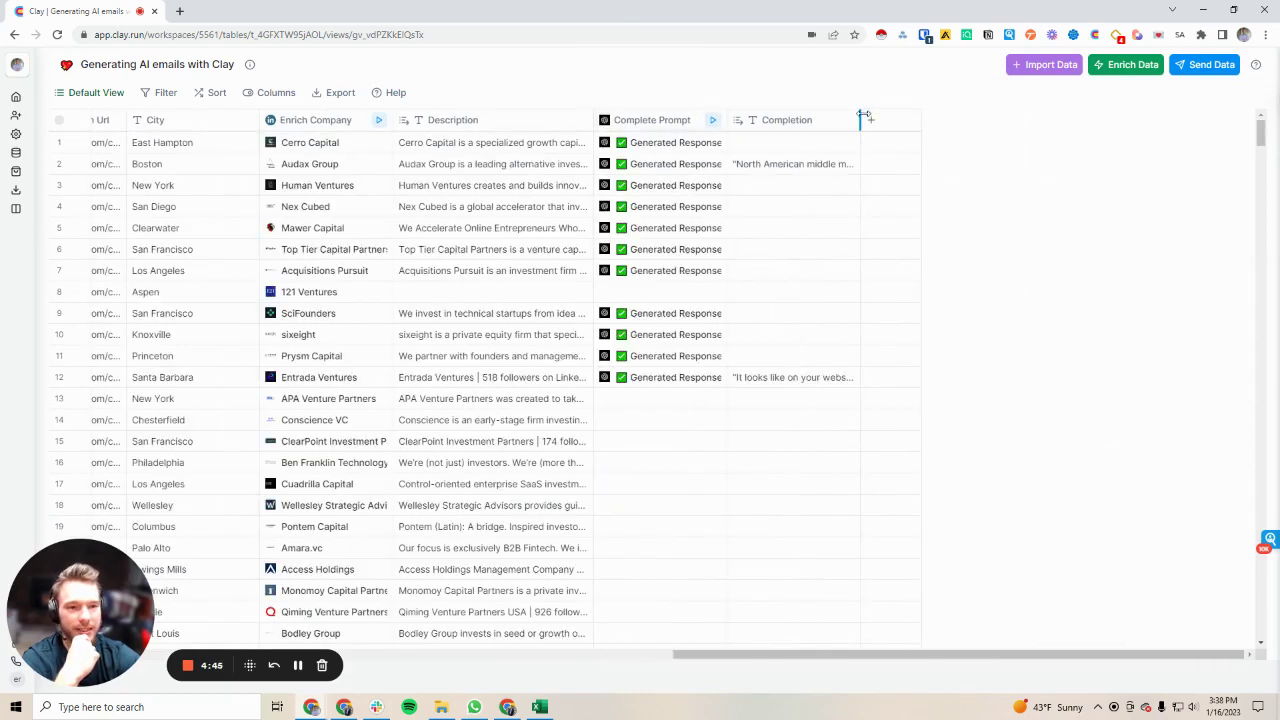
left_click_drag(864, 117, 1073, 124)
key("ctrl+a")
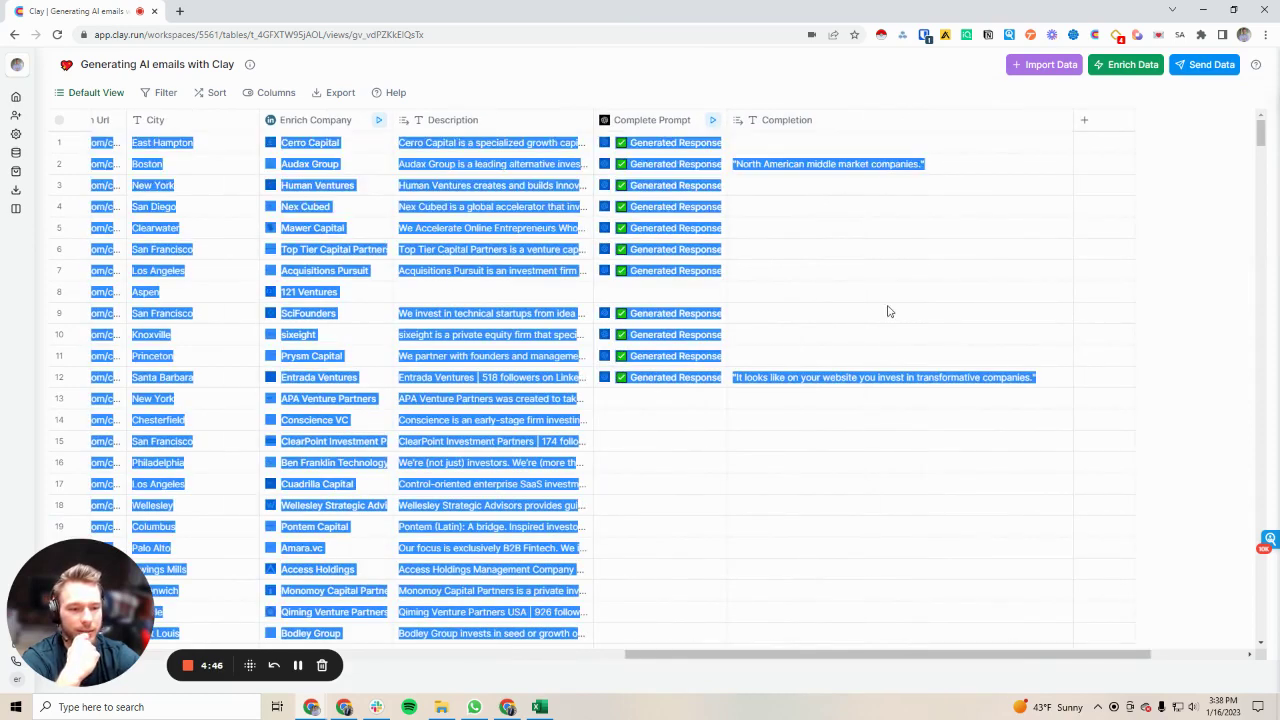
left_click(887, 312)
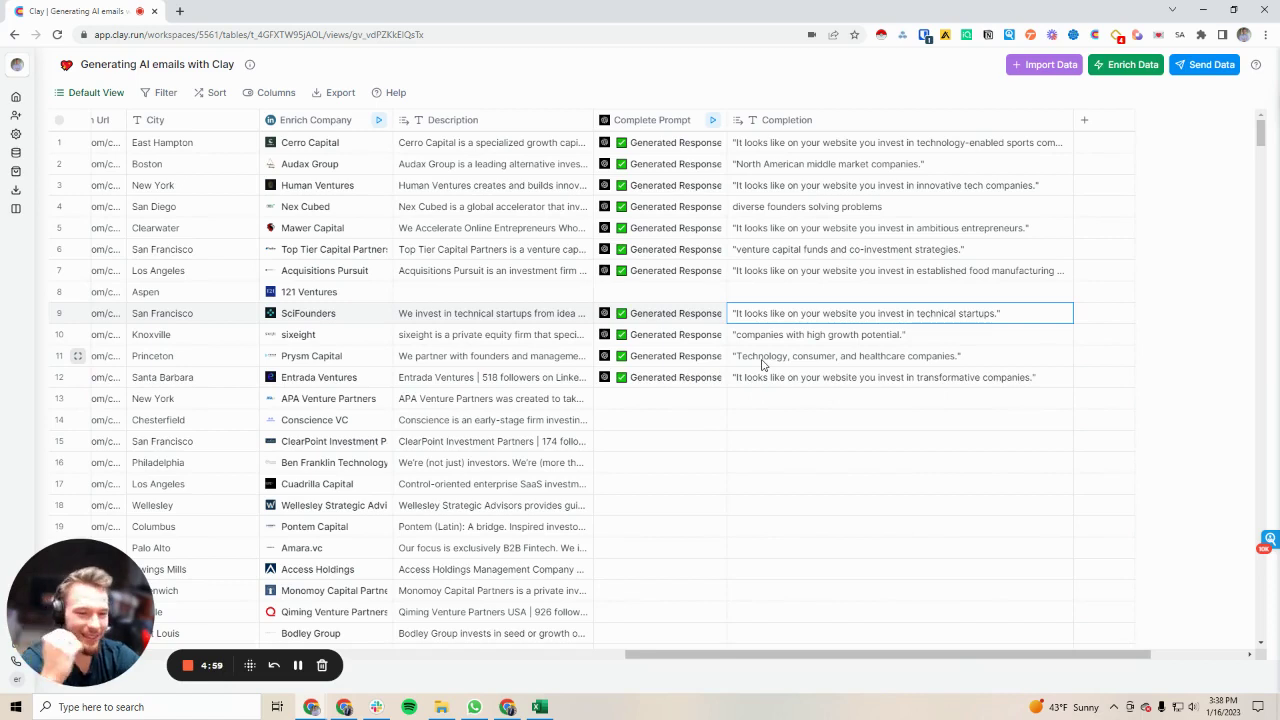
- Compare the sixeight and SciFounders completions with their full Description texts, then close the cell details
left_click(657, 336)
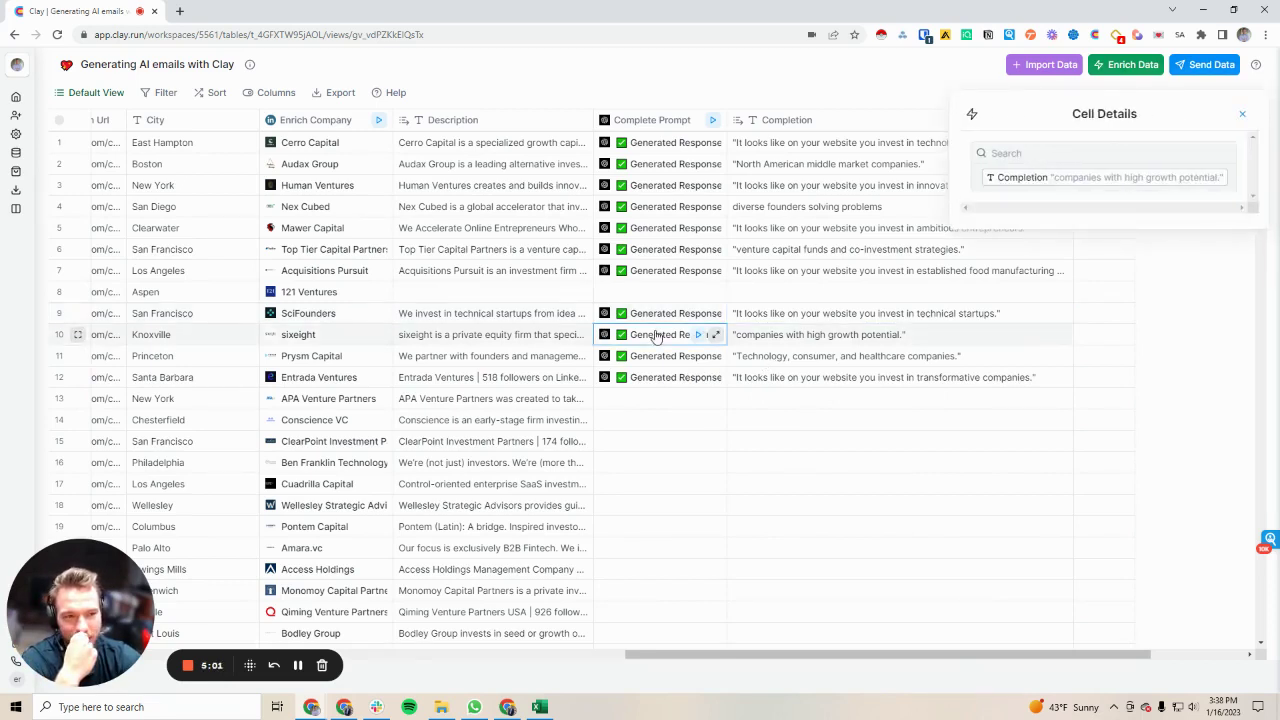
double_click(500, 336)
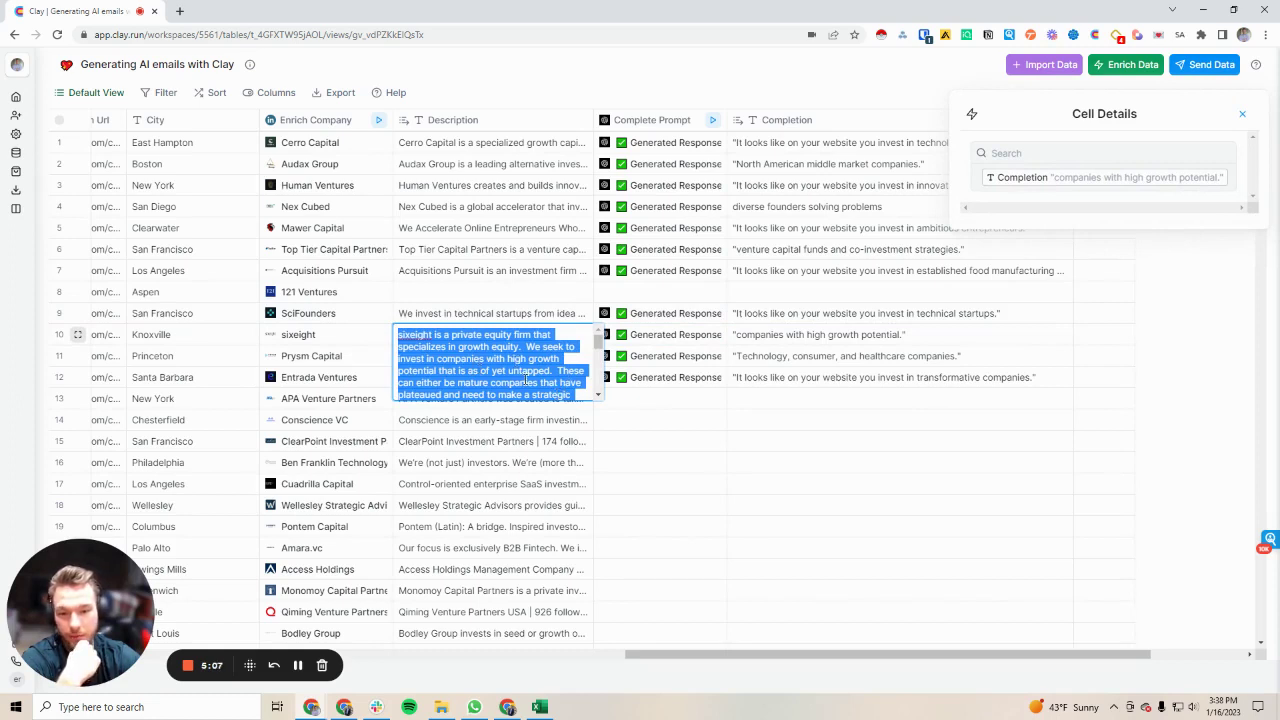
scroll(546, 370, "down", 1)
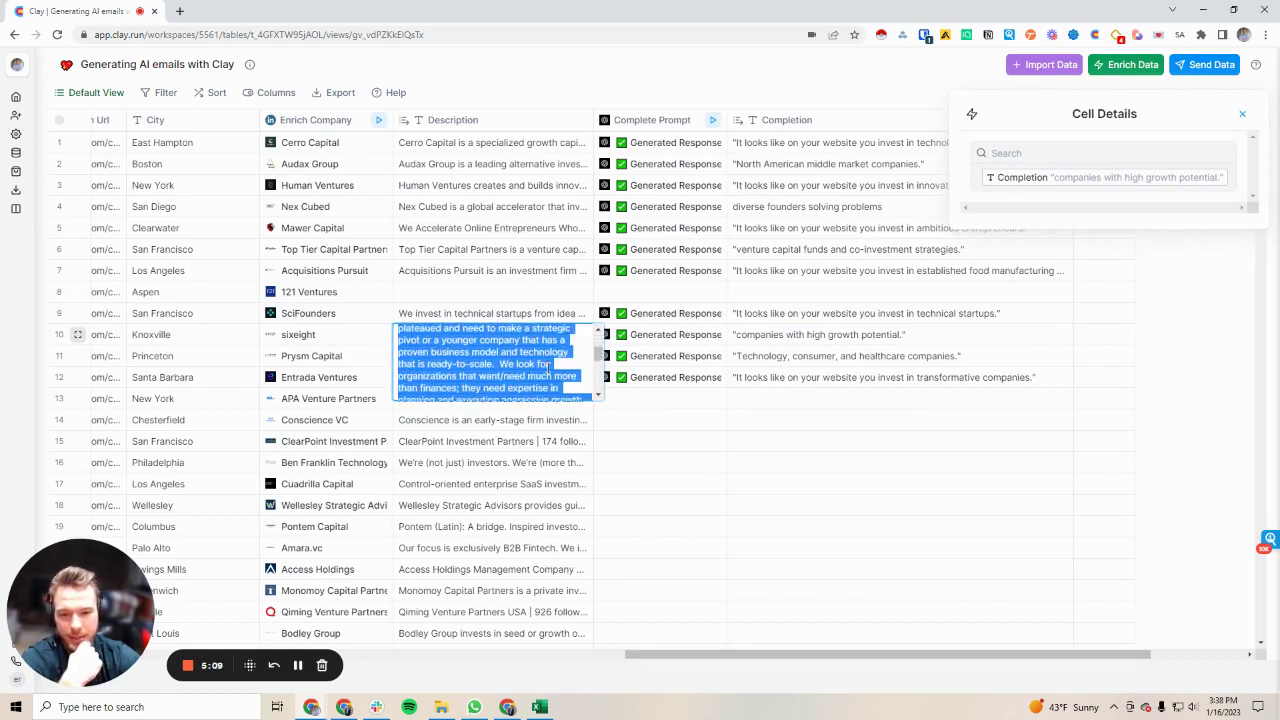
left_click(846, 342)
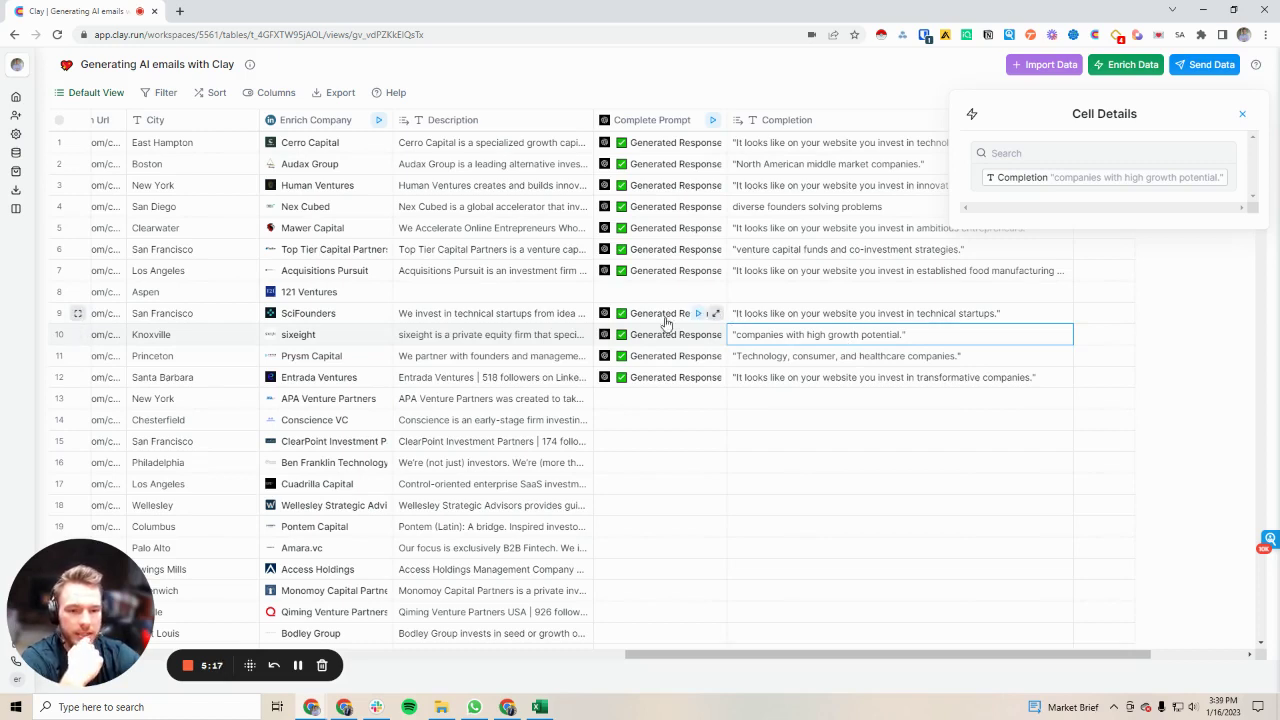
left_click(531, 315)
double_click(531, 315)
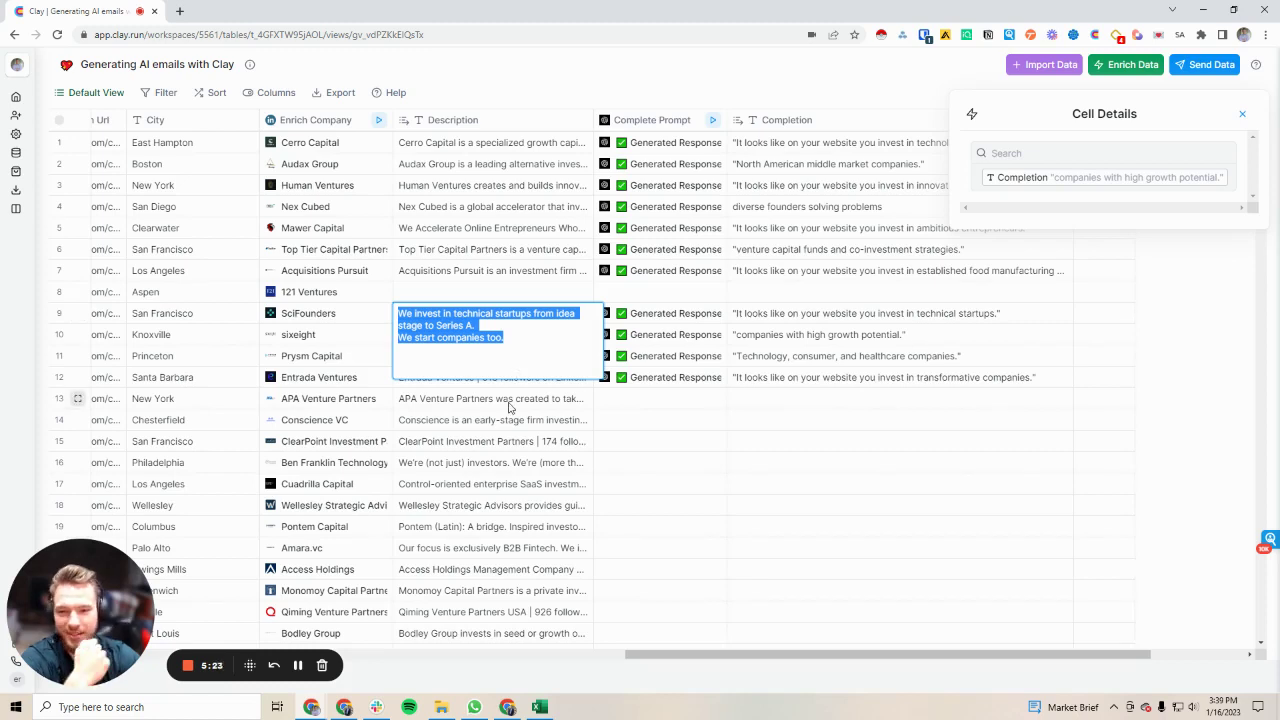
left_click(509, 407)
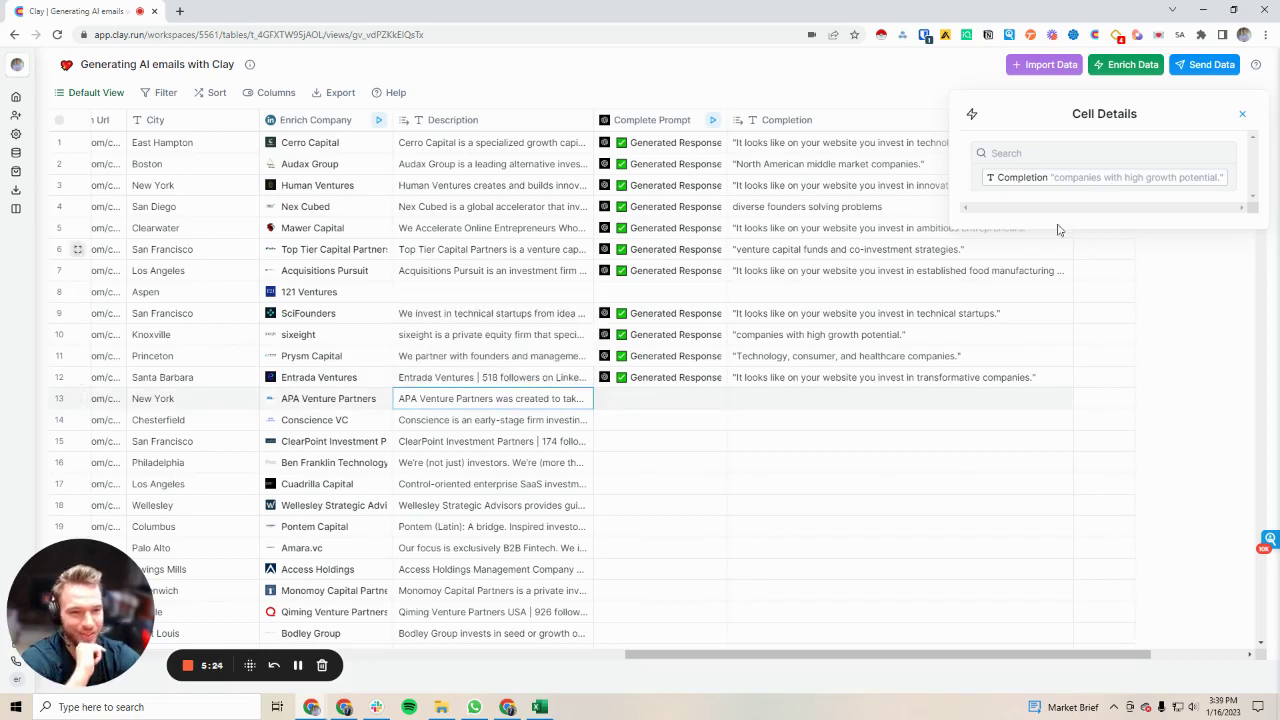
left_click(1242, 115)
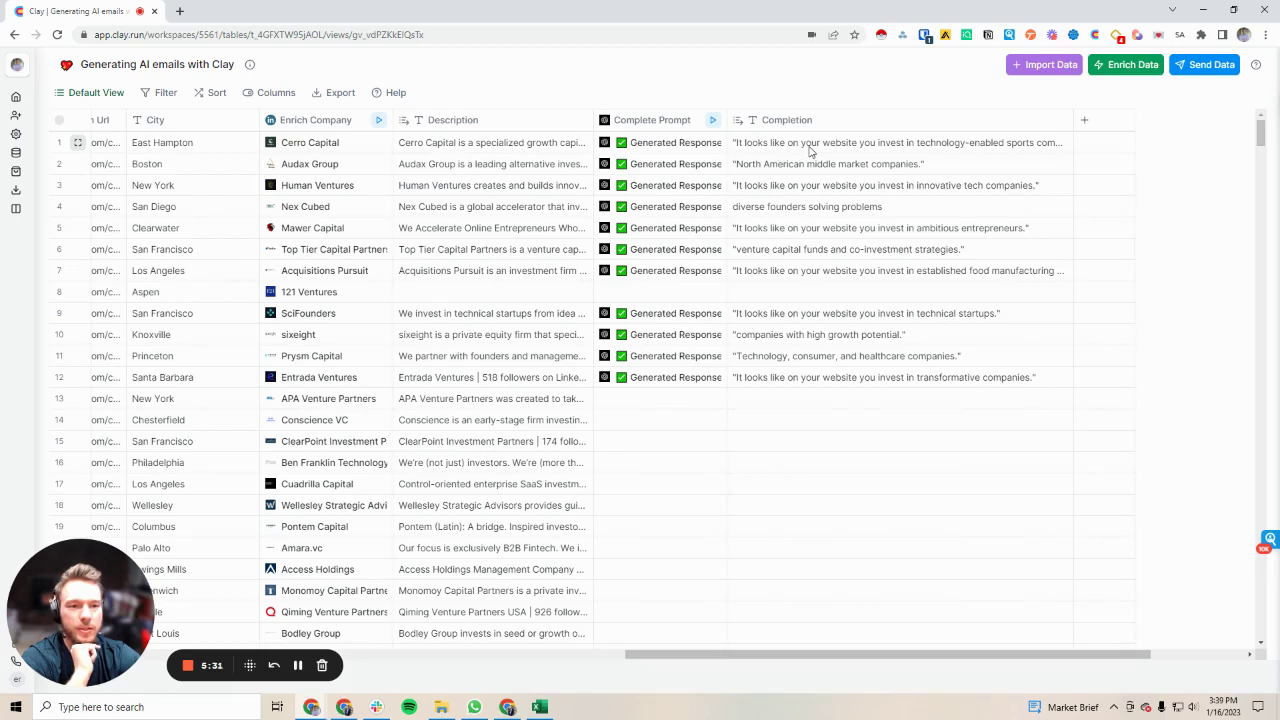
- Compare the Cerro Capital and Audax Group completions in rows 1 and 2 with their full Description texts
left_click(951, 150)
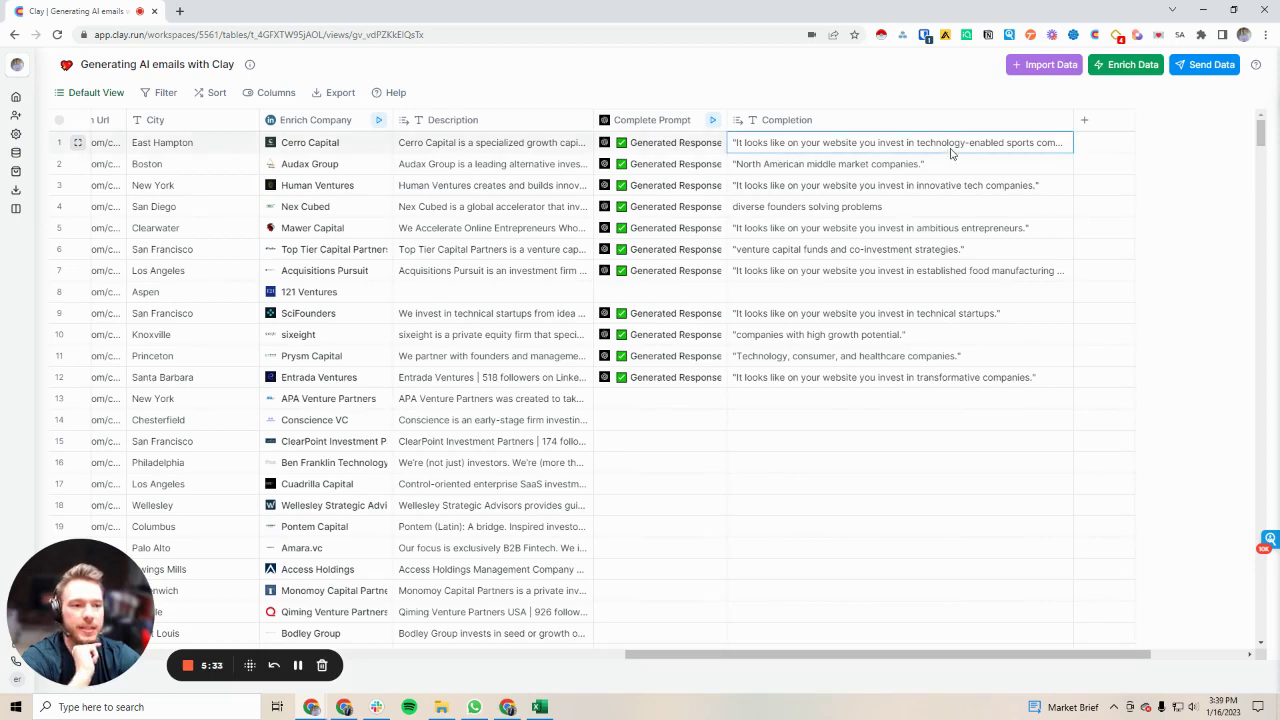
key("ctrl+c")
double_click(486, 143)
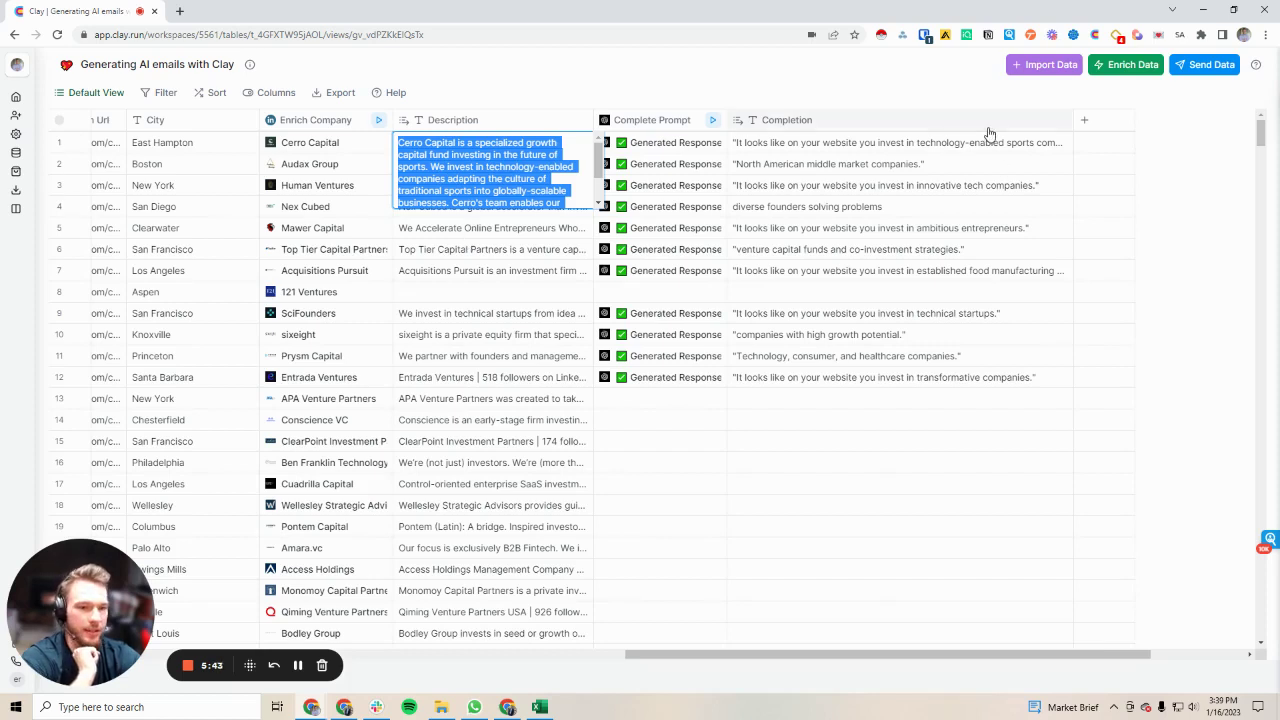
left_click(478, 227)
left_click(478, 164)
left_click(478, 164)
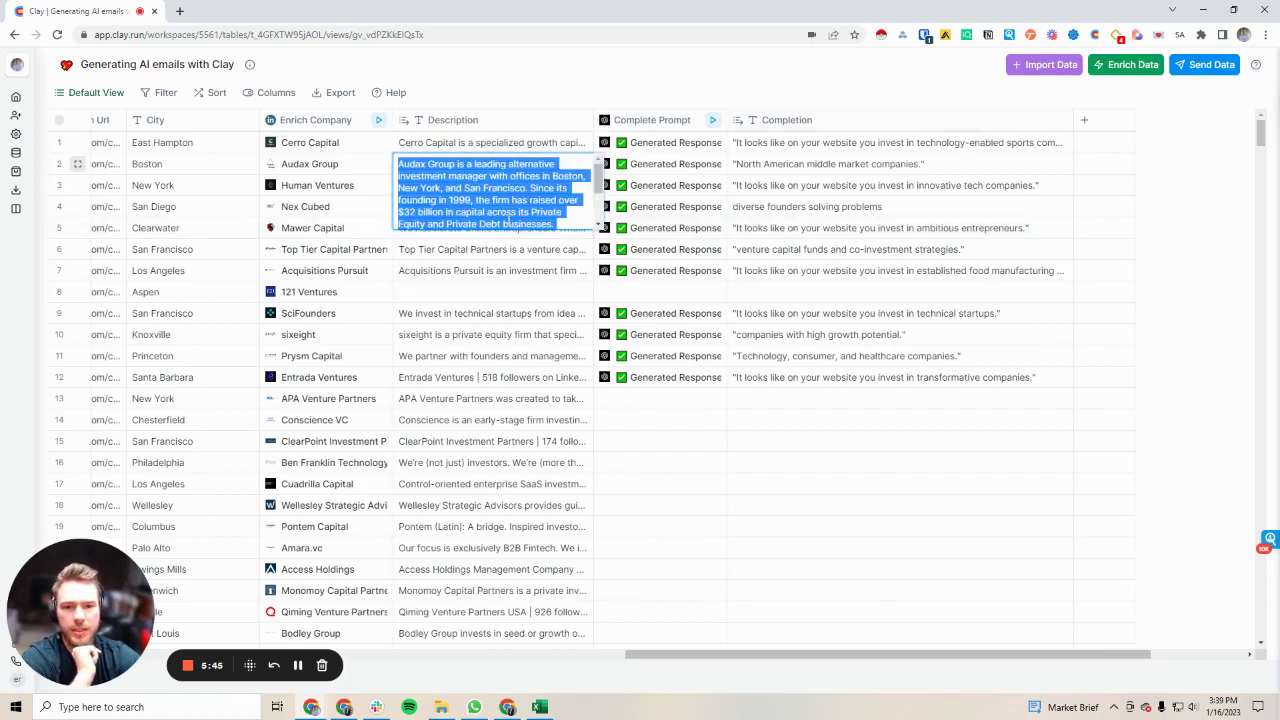
left_click(508, 253)
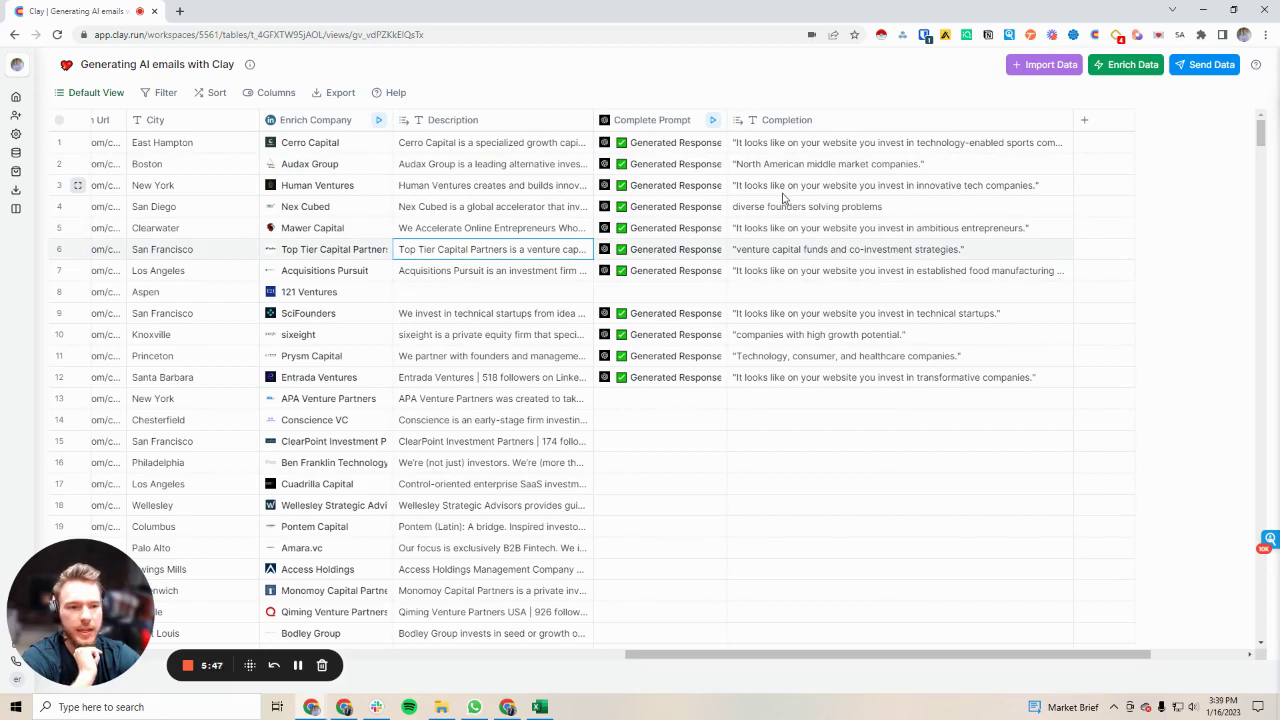
- Compare the Human Ventures and Nex Cubed completions in rows 3 and 4 with their full Description texts
left_click(550, 190)
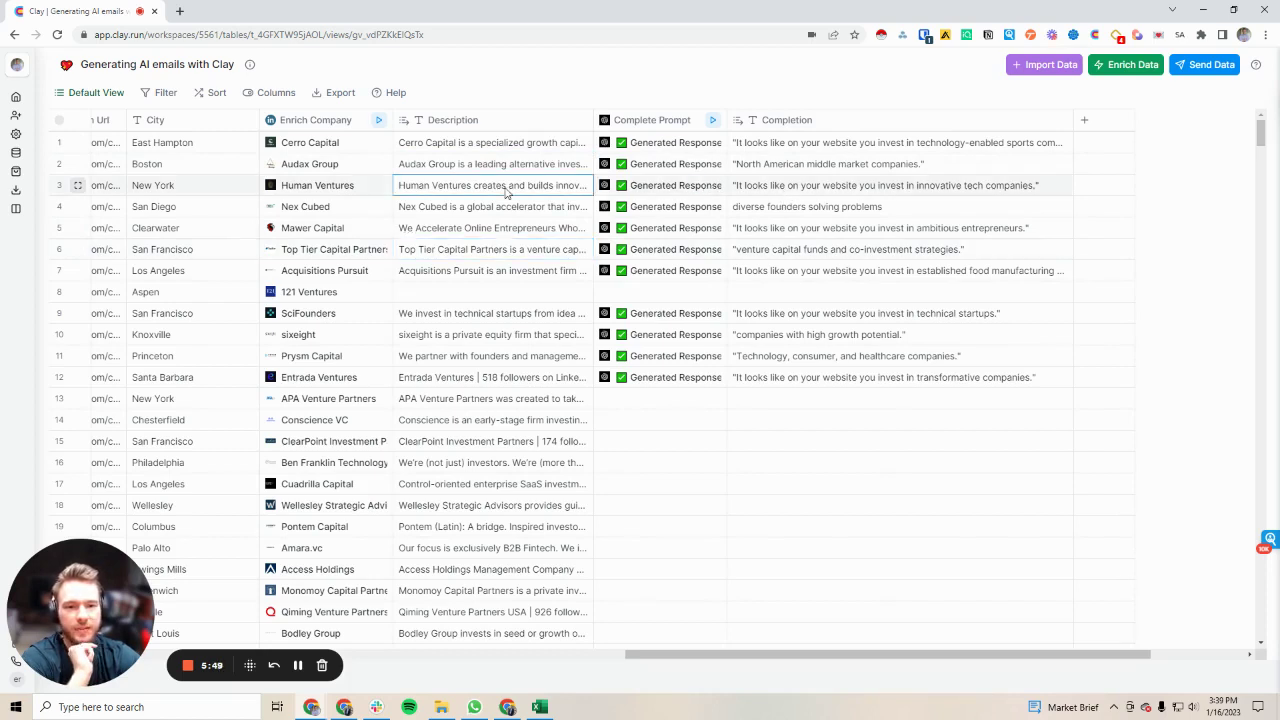
left_click(550, 190)
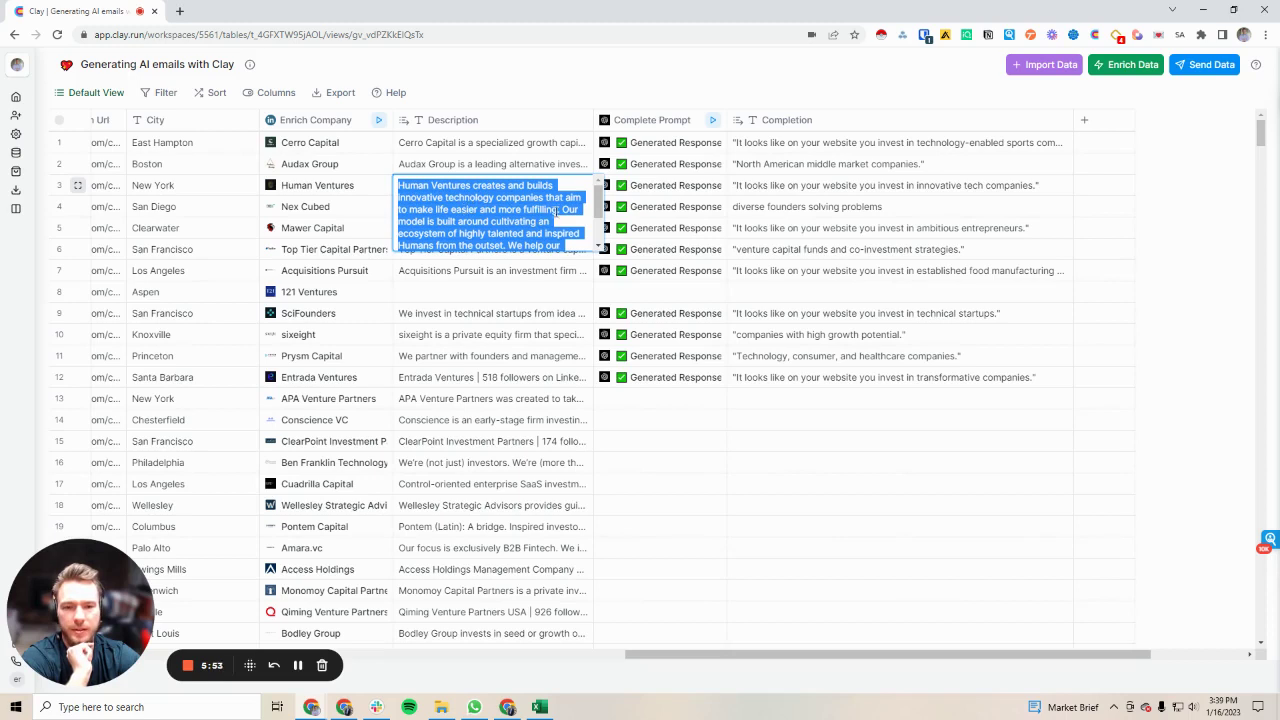
left_click(500, 291)
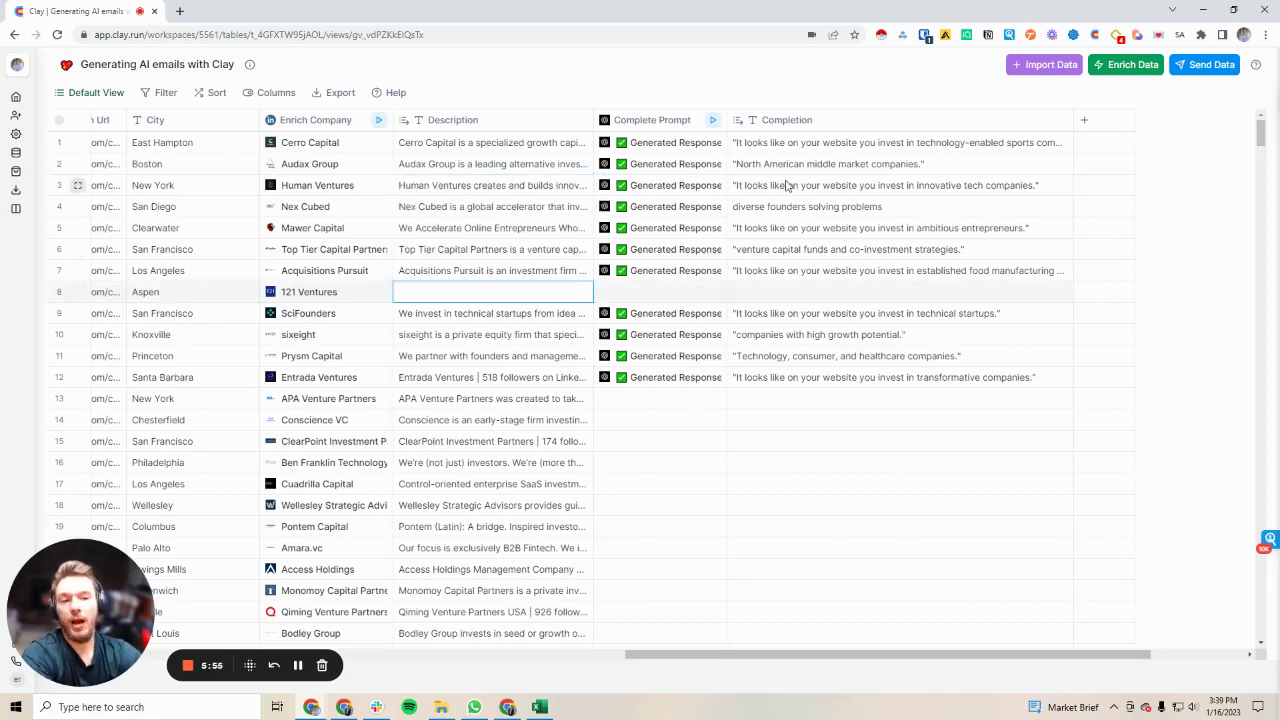
double_click(457, 206)
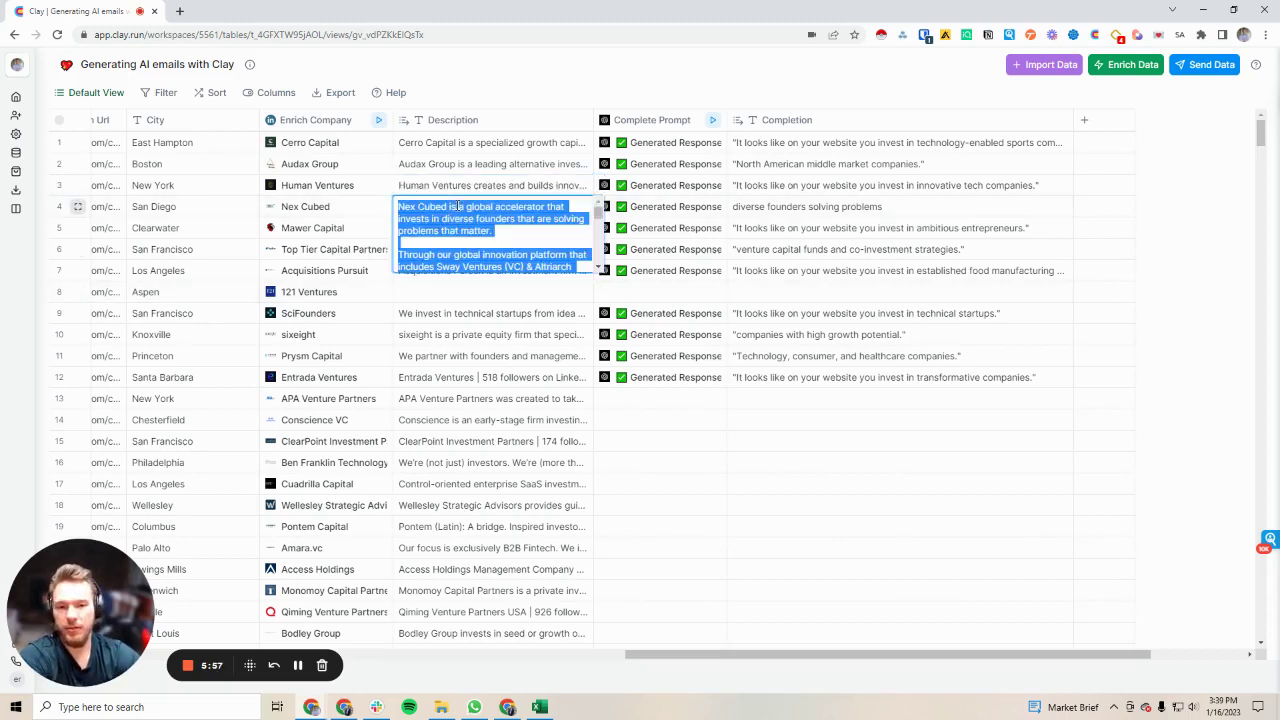
left_click(878, 211)
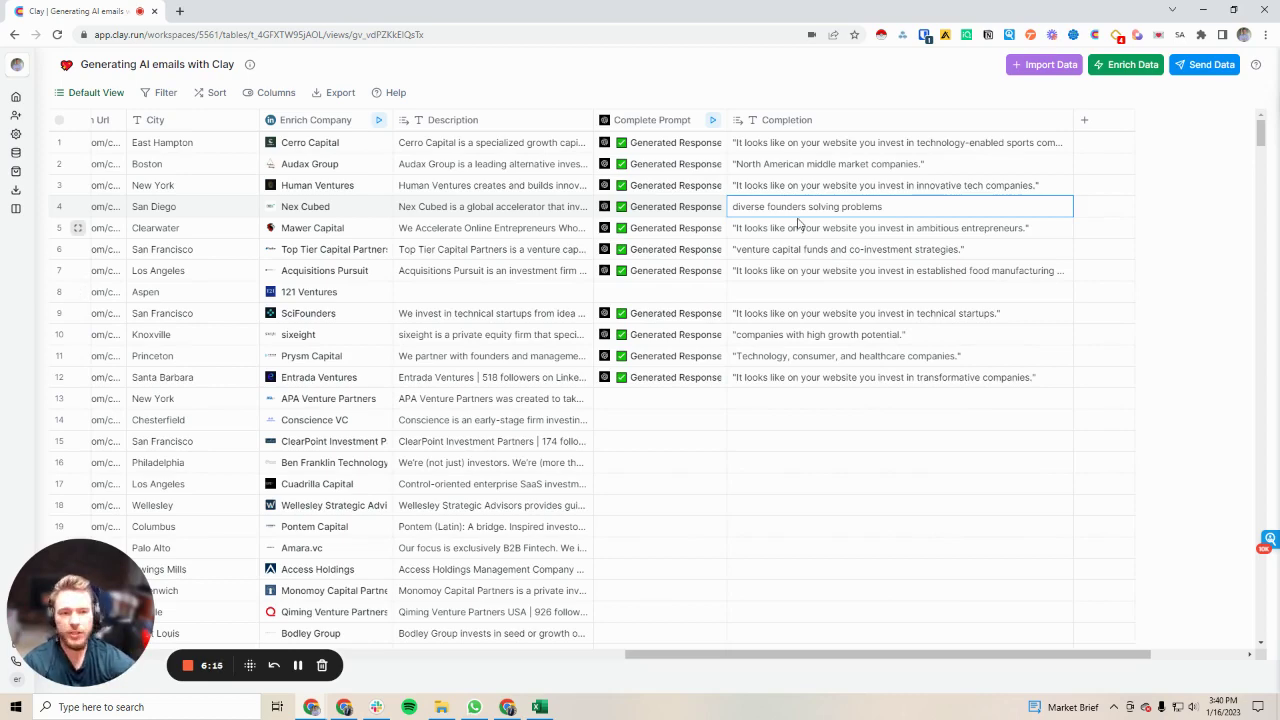
scroll(1117, 180, "right", 3)
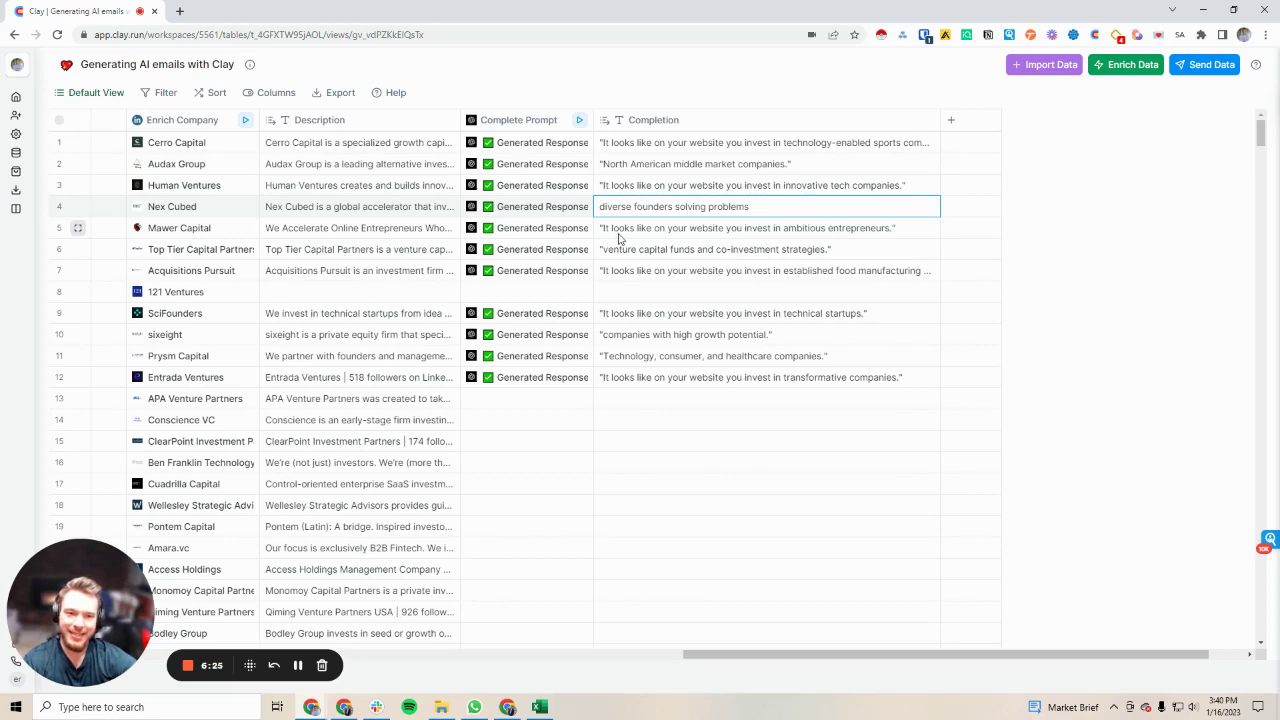
- Read the full Cerro Capital completion and recheck the Descriptions of Audax Group and Human Ventures
double_click(686, 143)
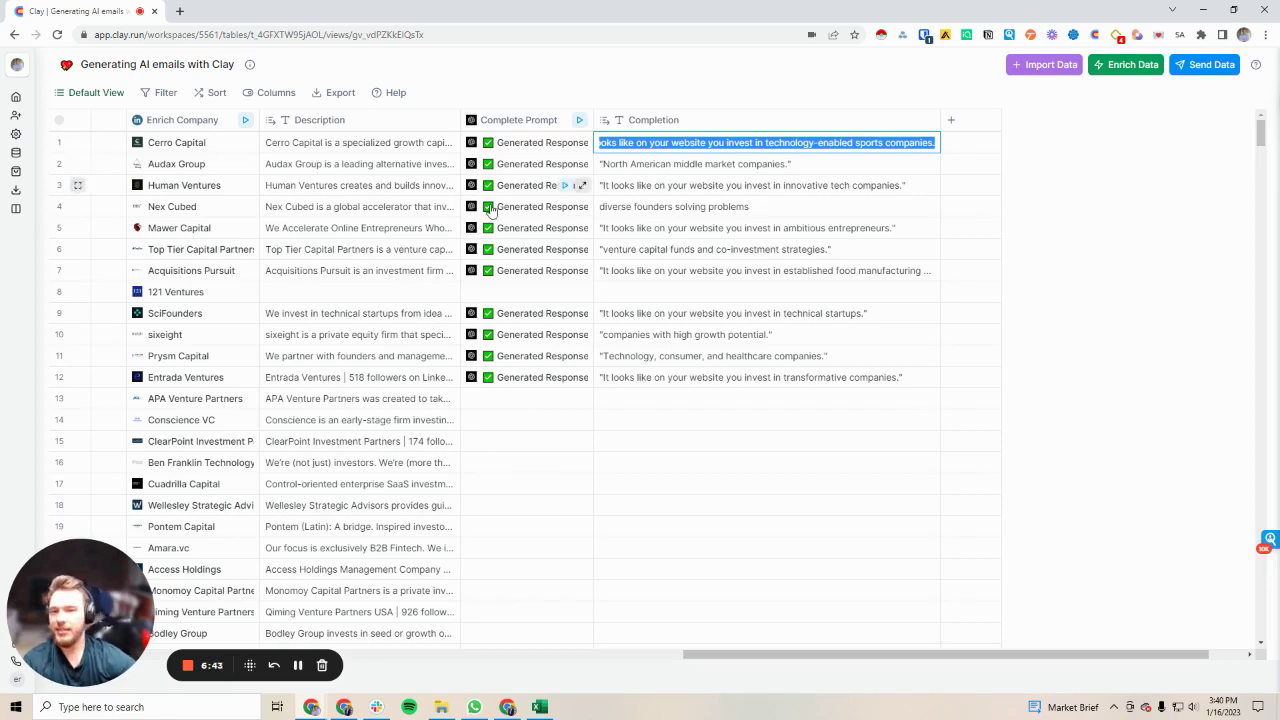
double_click(330, 165)
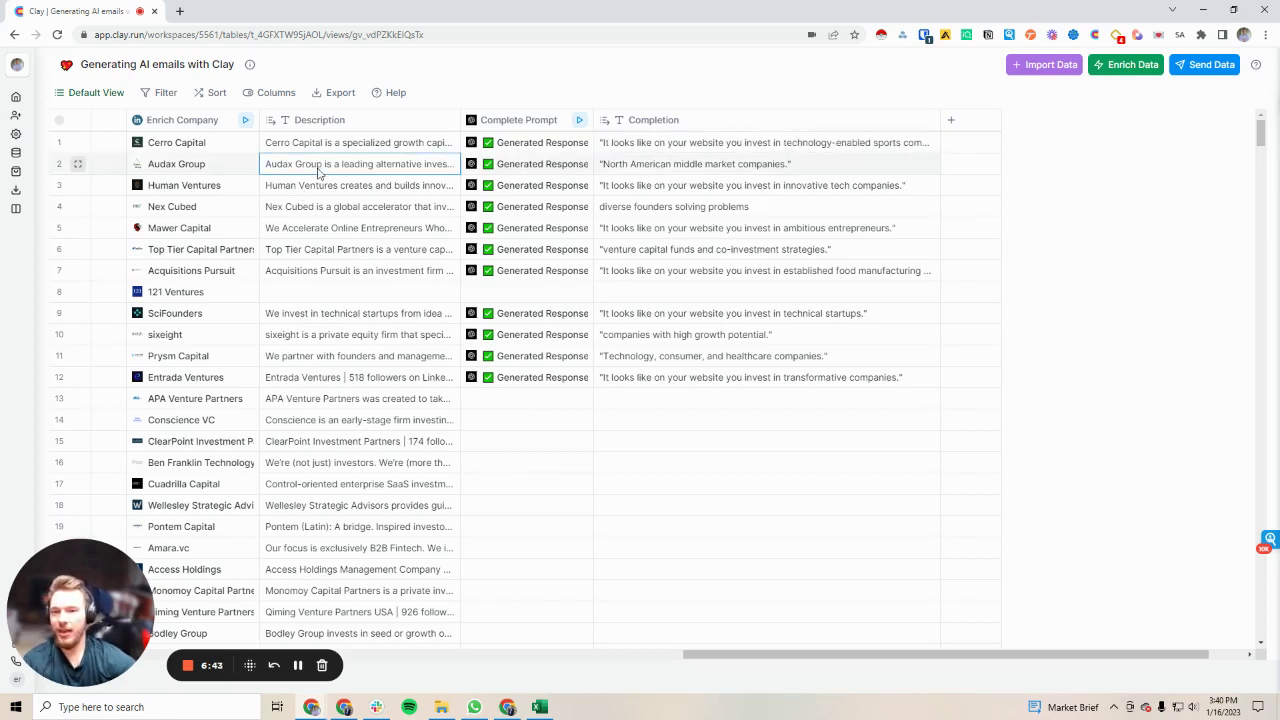
left_click(369, 270)
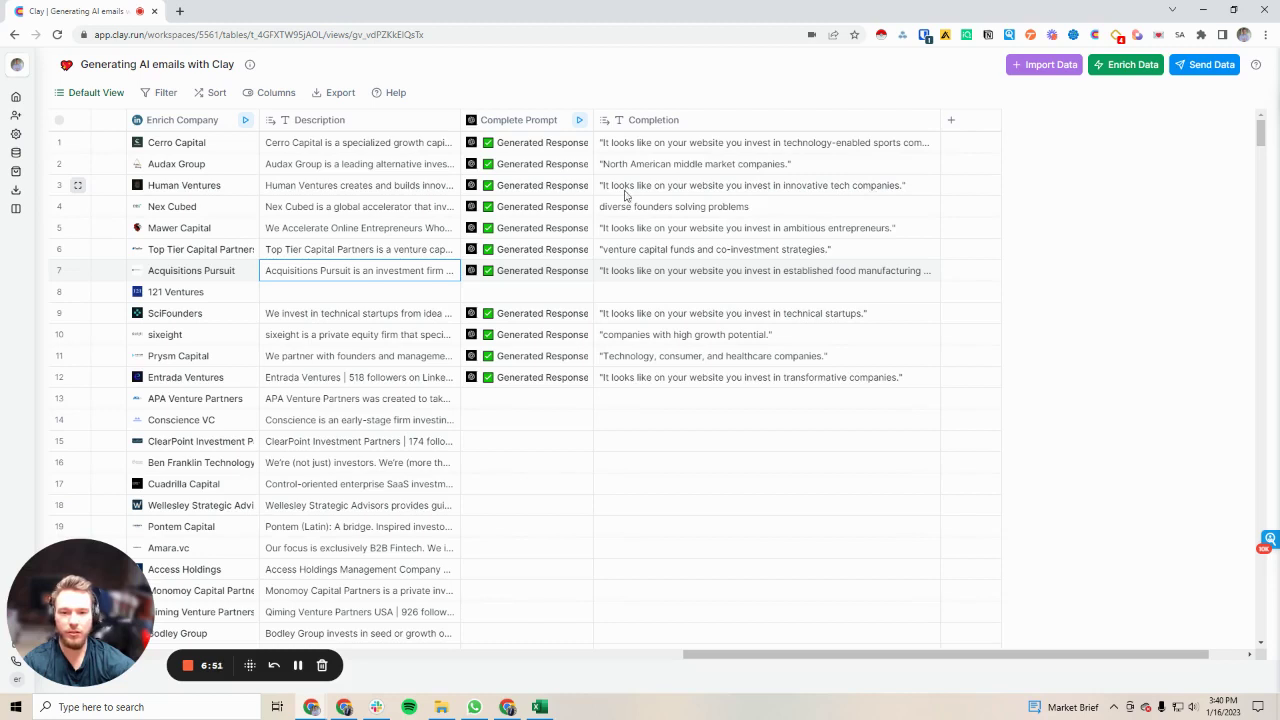
double_click(340, 183)
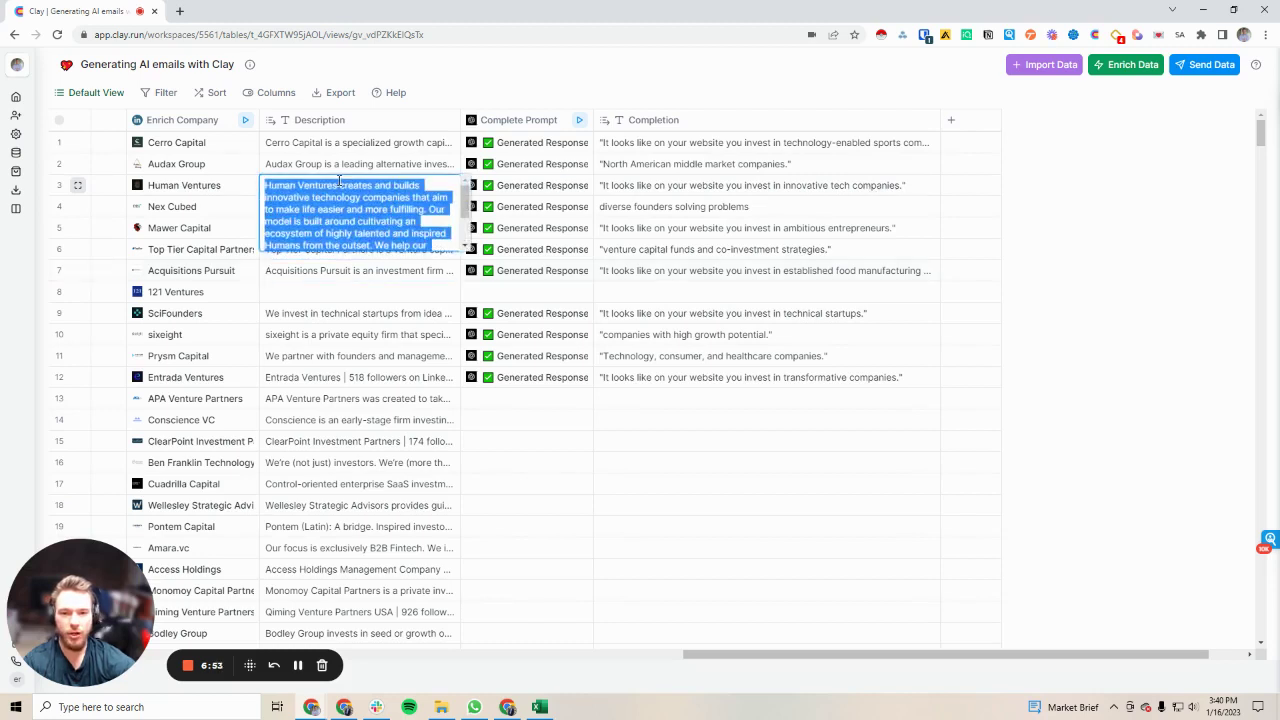
- Add "that others might overlook" after "what types of companies does this firm invest in" in the Complete Prompt column's prompt and save the changes
left_click(520, 120)
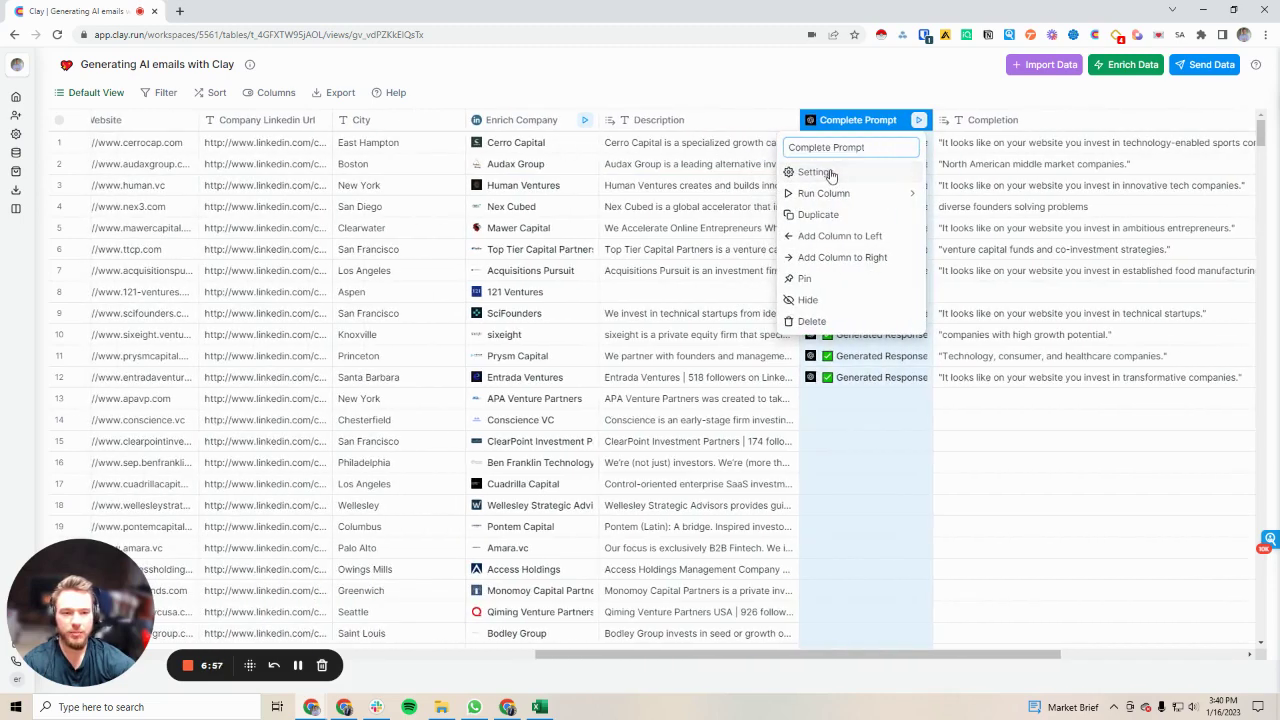
left_click(814, 172)
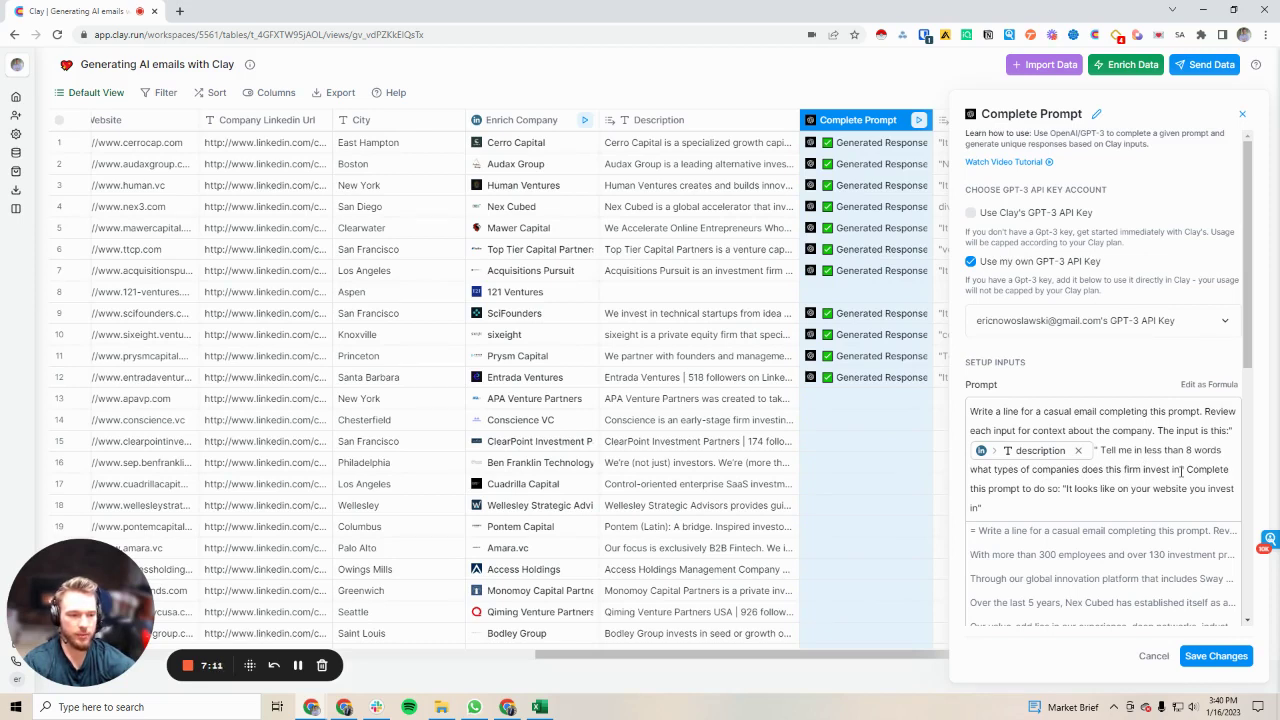
left_click(1181, 470)
type("that d")
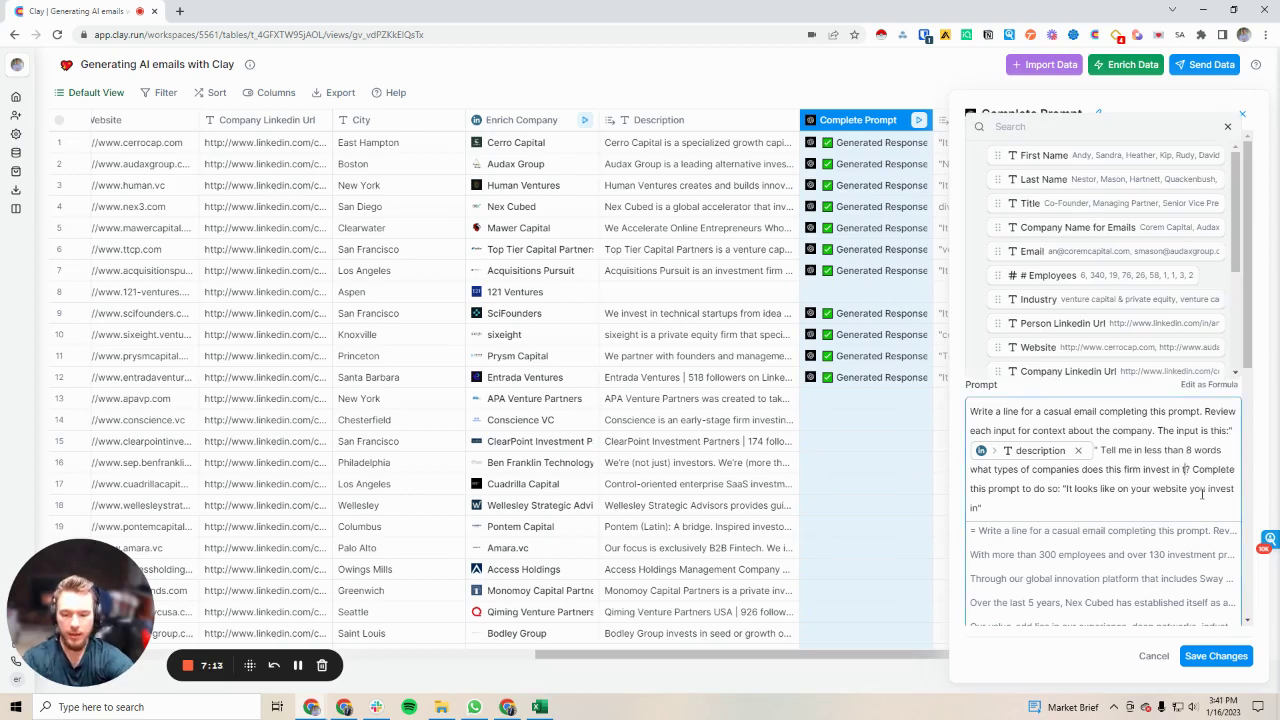
type("thers might overlook")
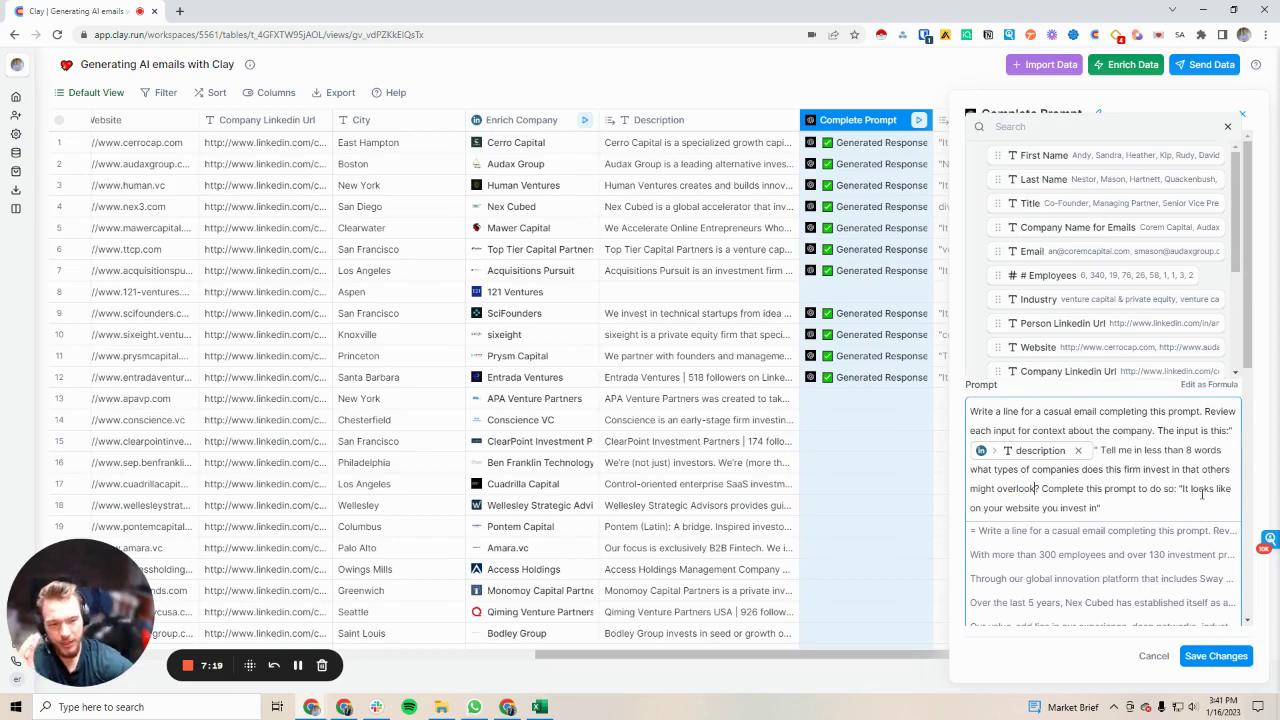
left_click(1208, 655)
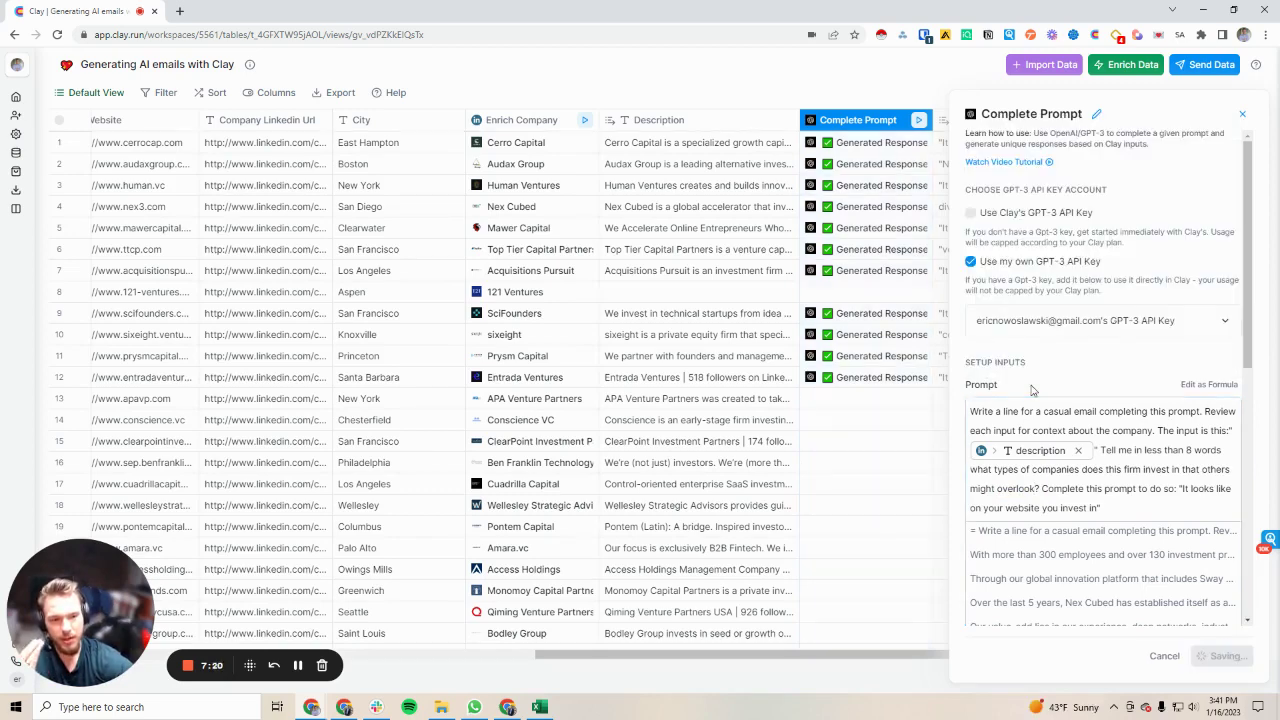
- Rerun the Complete Prompt enrichment for the individual cells in rows 1–7 and 9–12 with the revised prompt
scroll(773, 144, "right", 3)
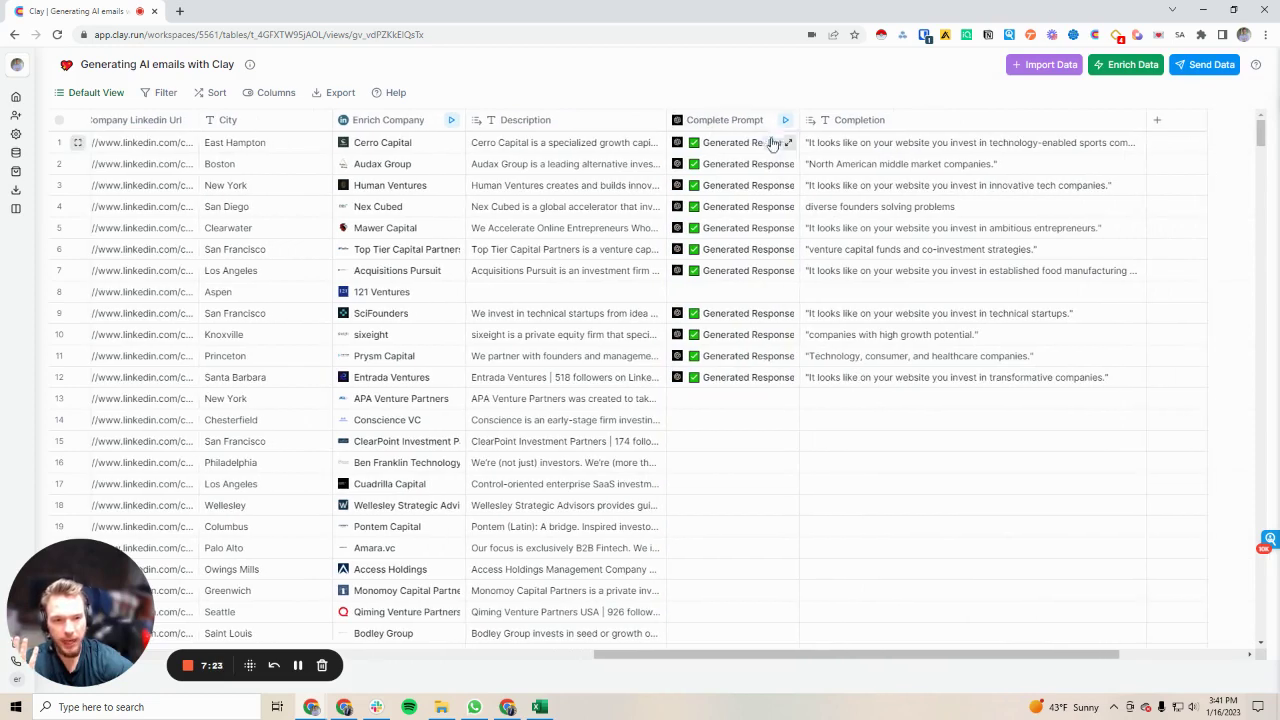
left_click(774, 143)
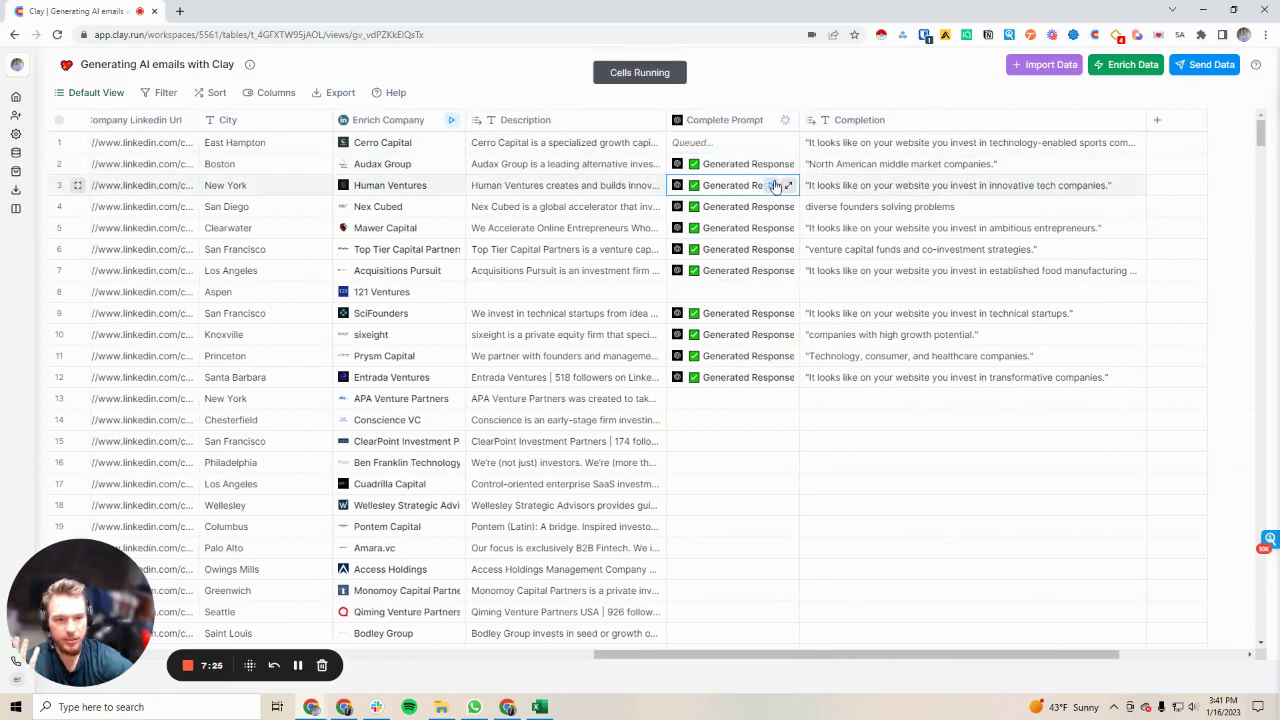
left_click(774, 185)
left_click(771, 206)
left_click(771, 228)
left_click(771, 249)
left_click(771, 270)
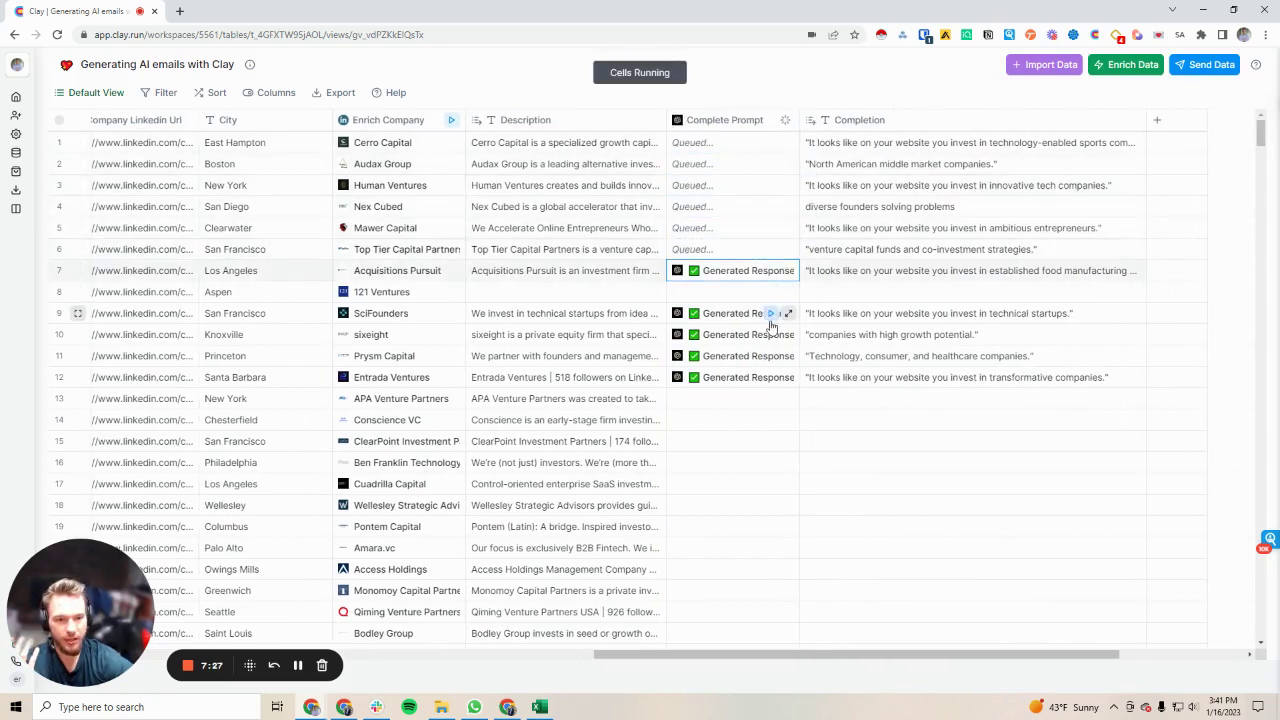
left_click(771, 313)
left_click(771, 334)
left_click(771, 356)
left_click(771, 377)
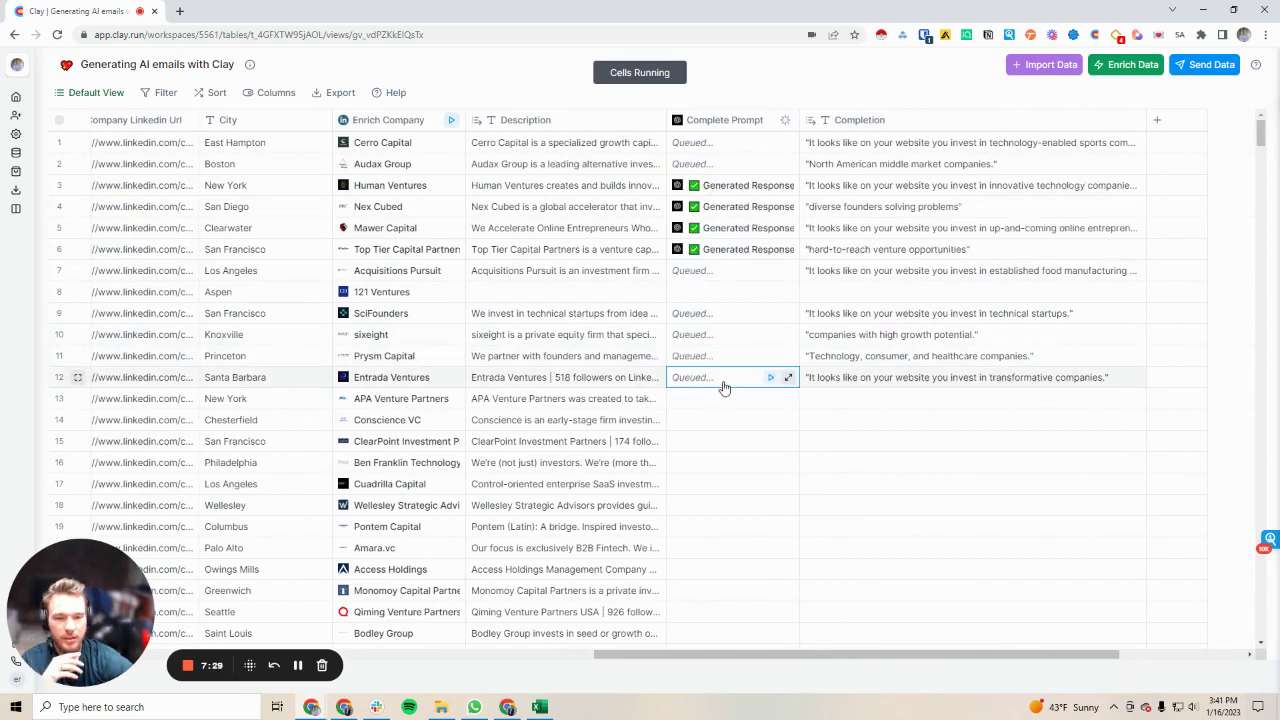
- Read the new completions for Human Ventures, Audax Group and Mawer Capital, and check the full Top Tier Capital Partners Description
double_click(985, 185)
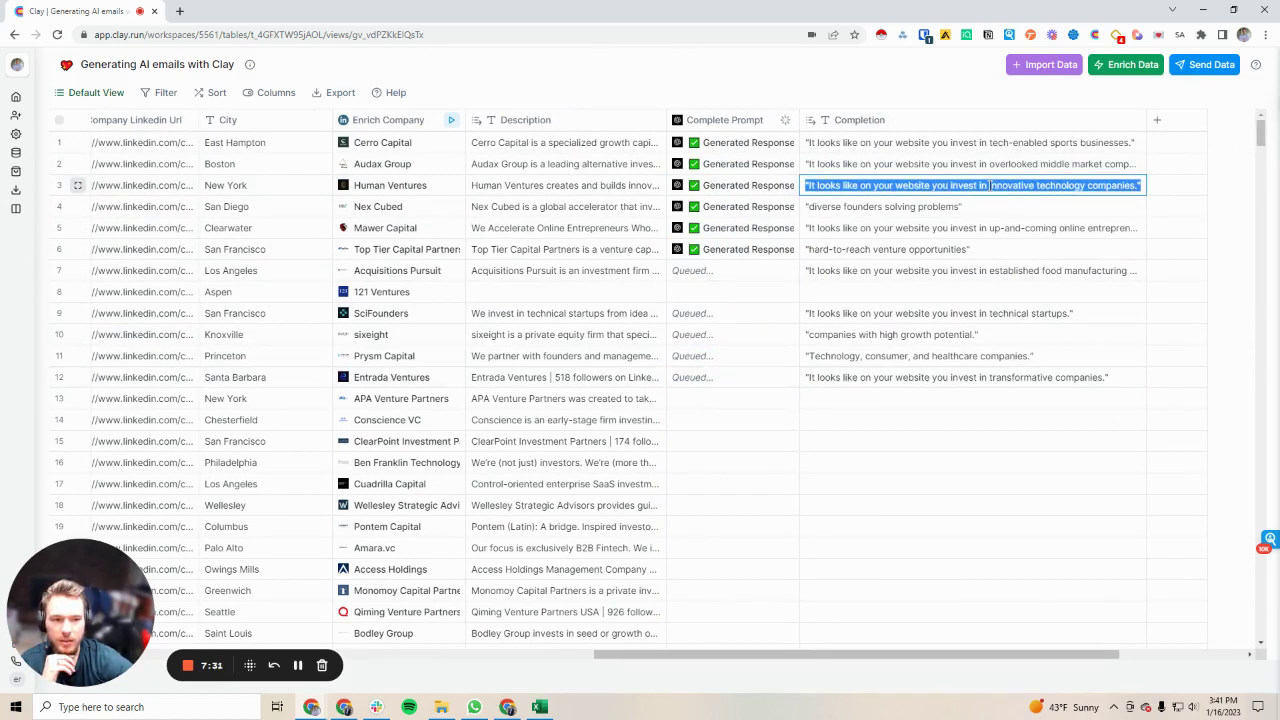
double_click(899, 166)
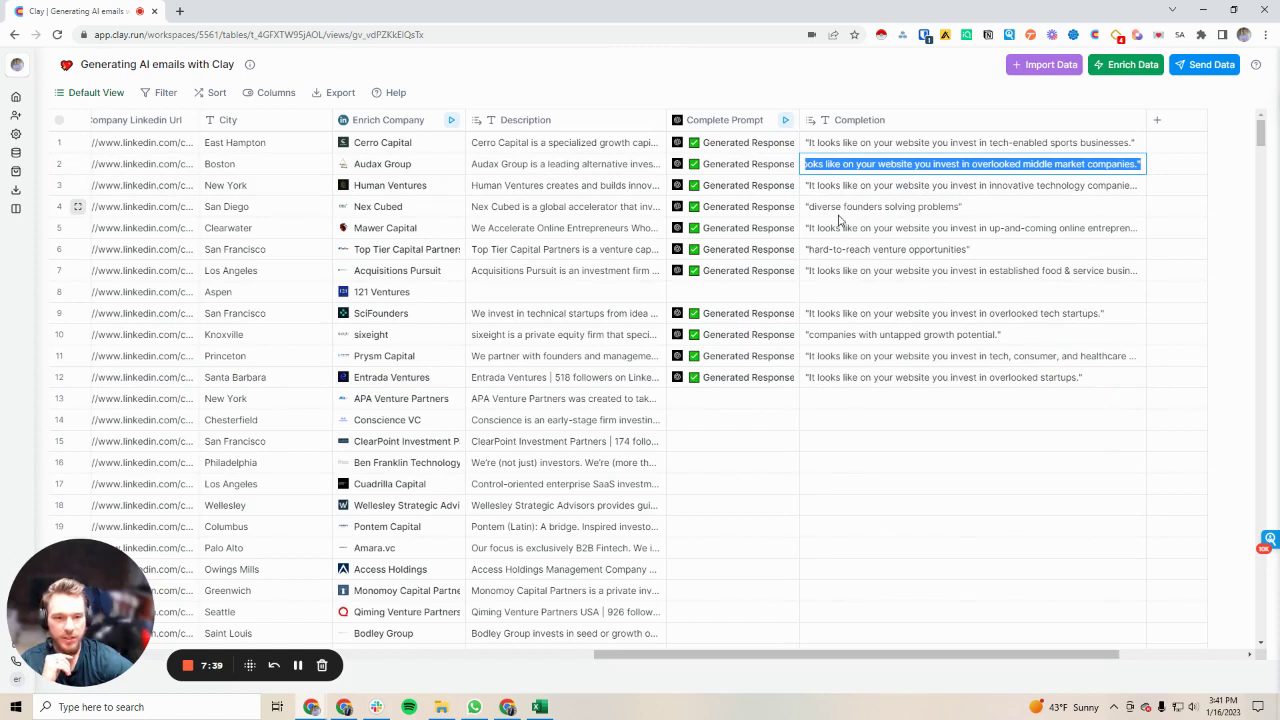
double_click(904, 226)
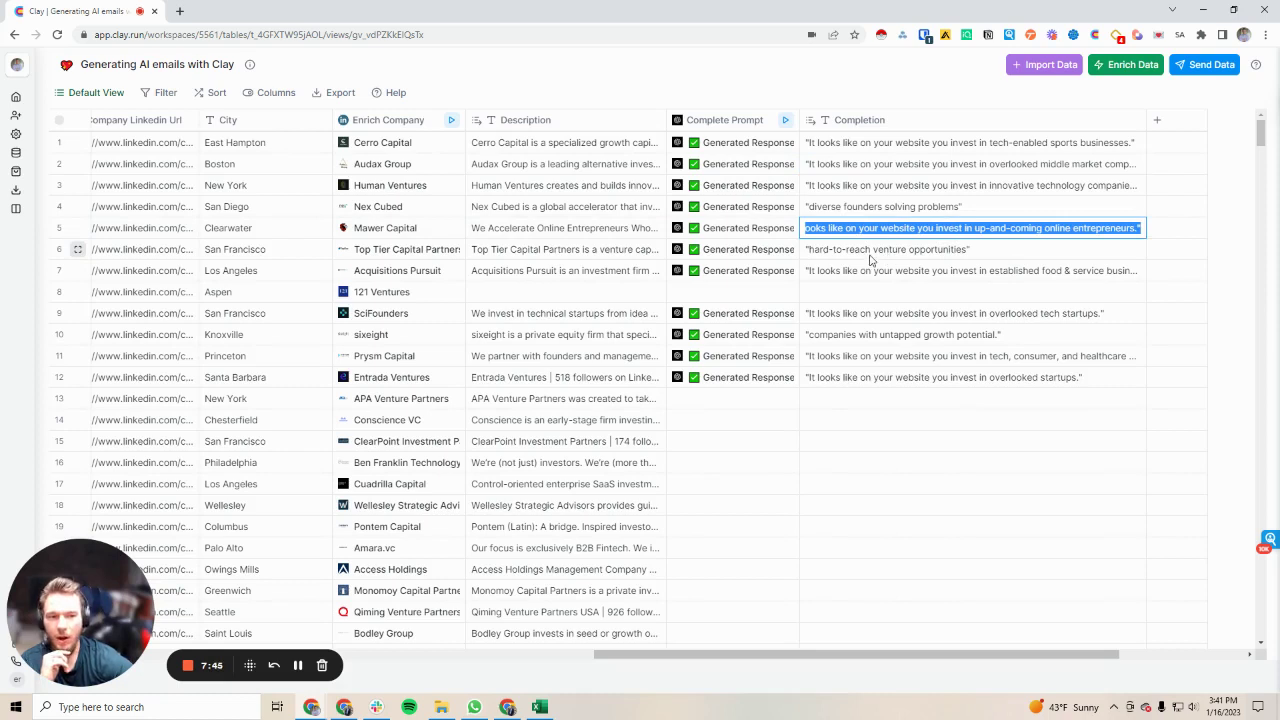
double_click(572, 253)
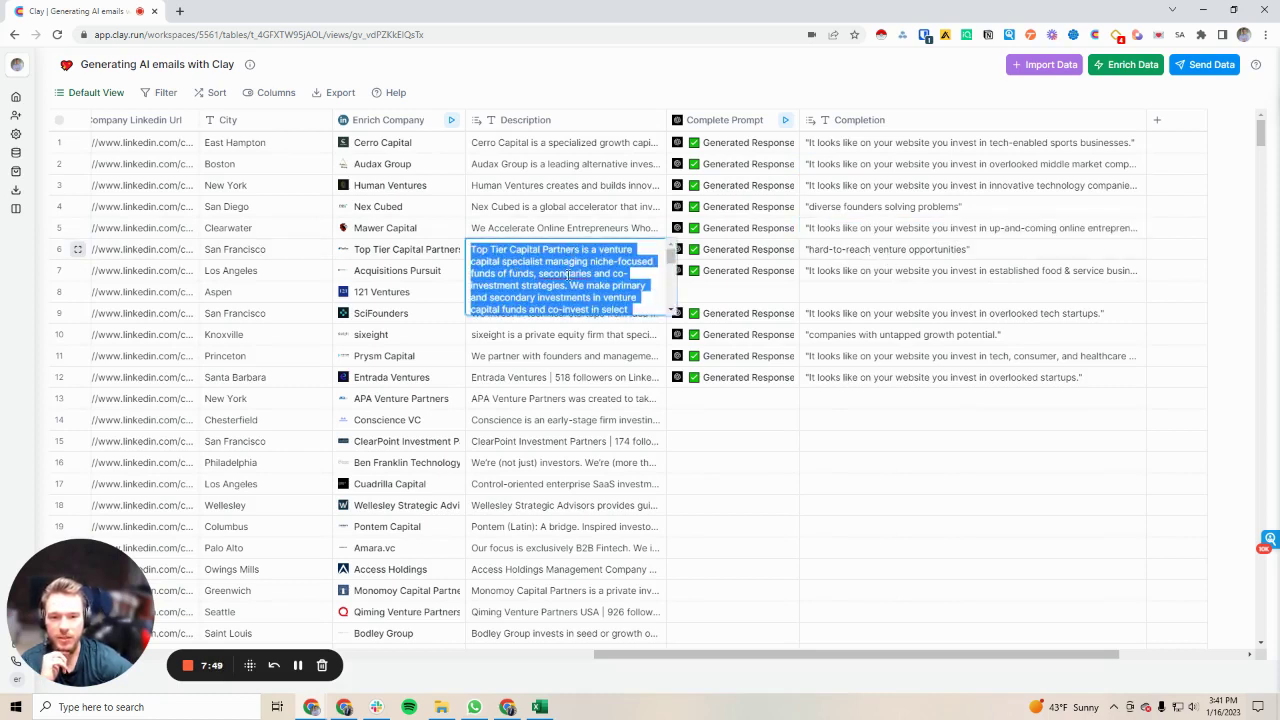
scroll(577, 287, "down", 1)
scroll(577, 287, "down", 2)
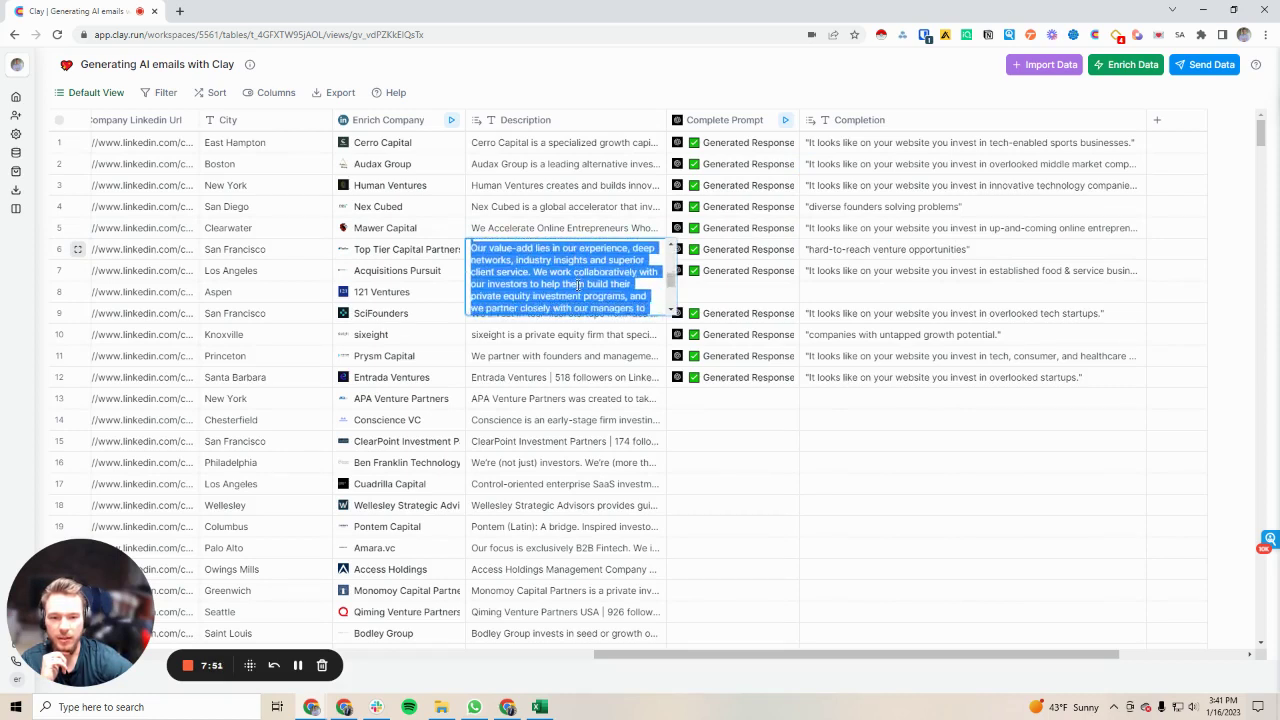
- Read the full Prysm Capital completion in row 11
double_click(882, 355)
left_click(914, 485)
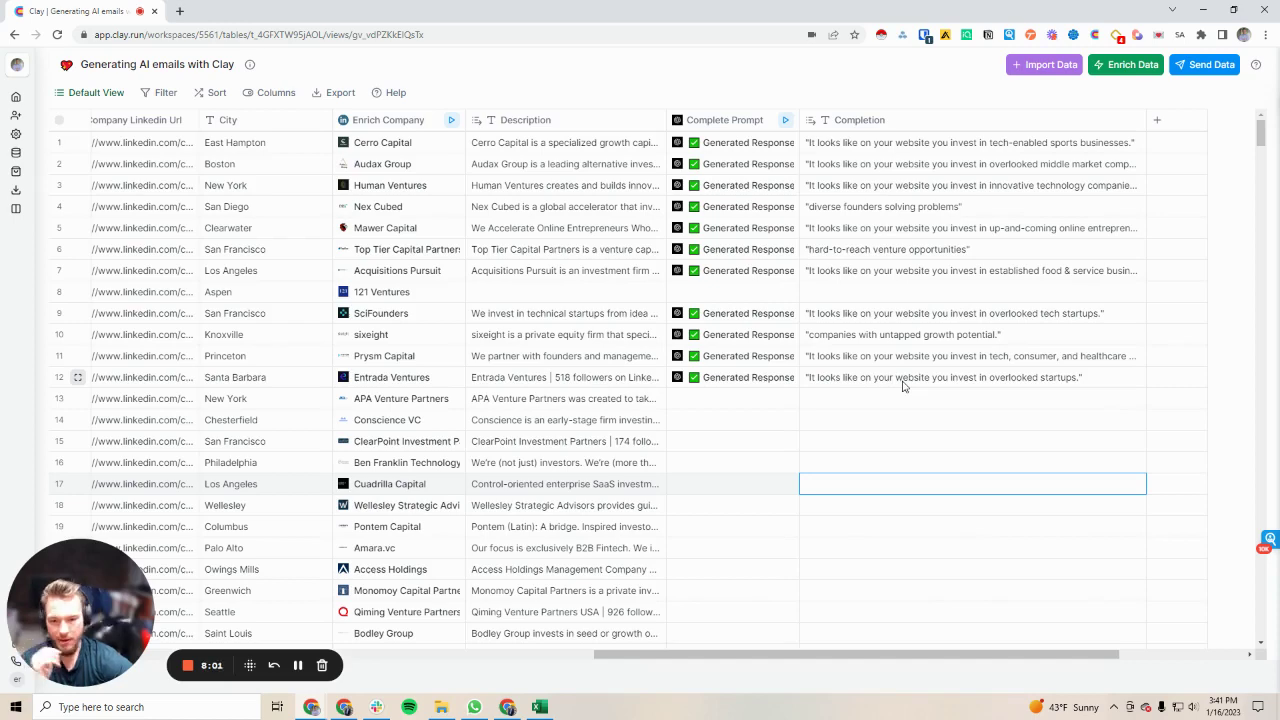
scroll(895, 384, "right", 4)
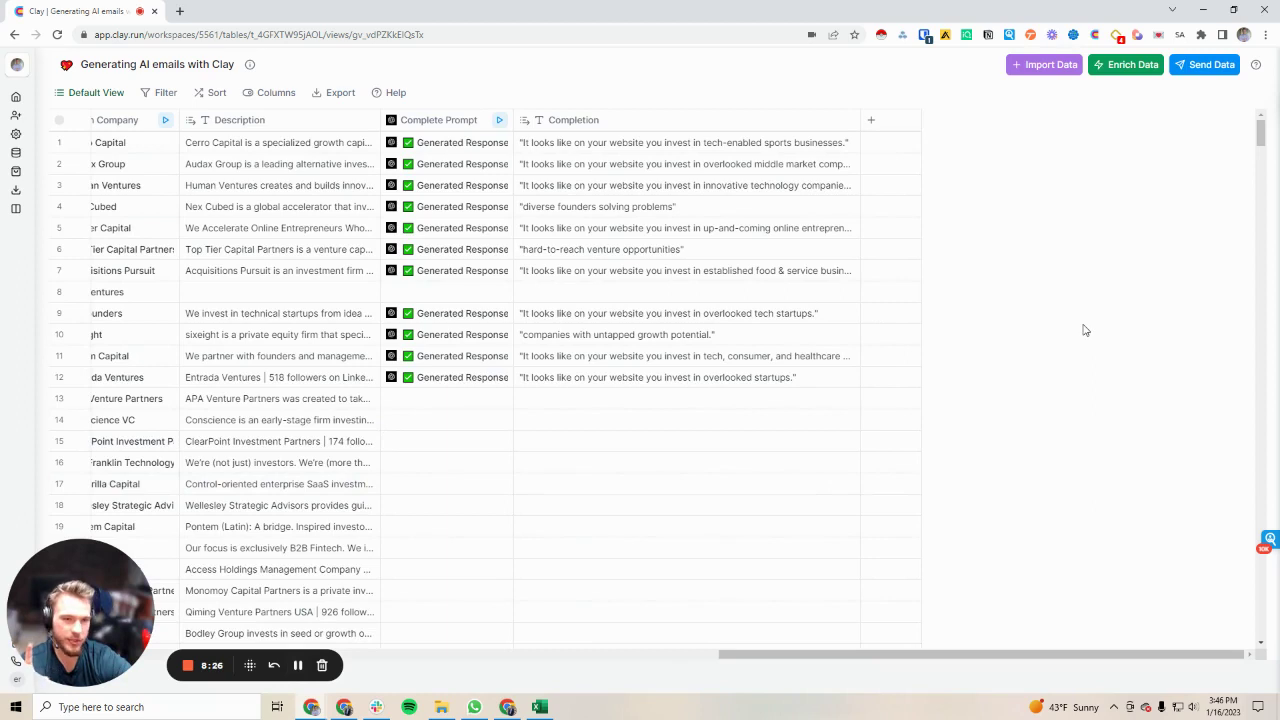
- Add an Enrich Person from LinkedIn Profile column with Person Linkedin Url as the LinkedIn Profile input and save the changes
left_click(1141, 66)
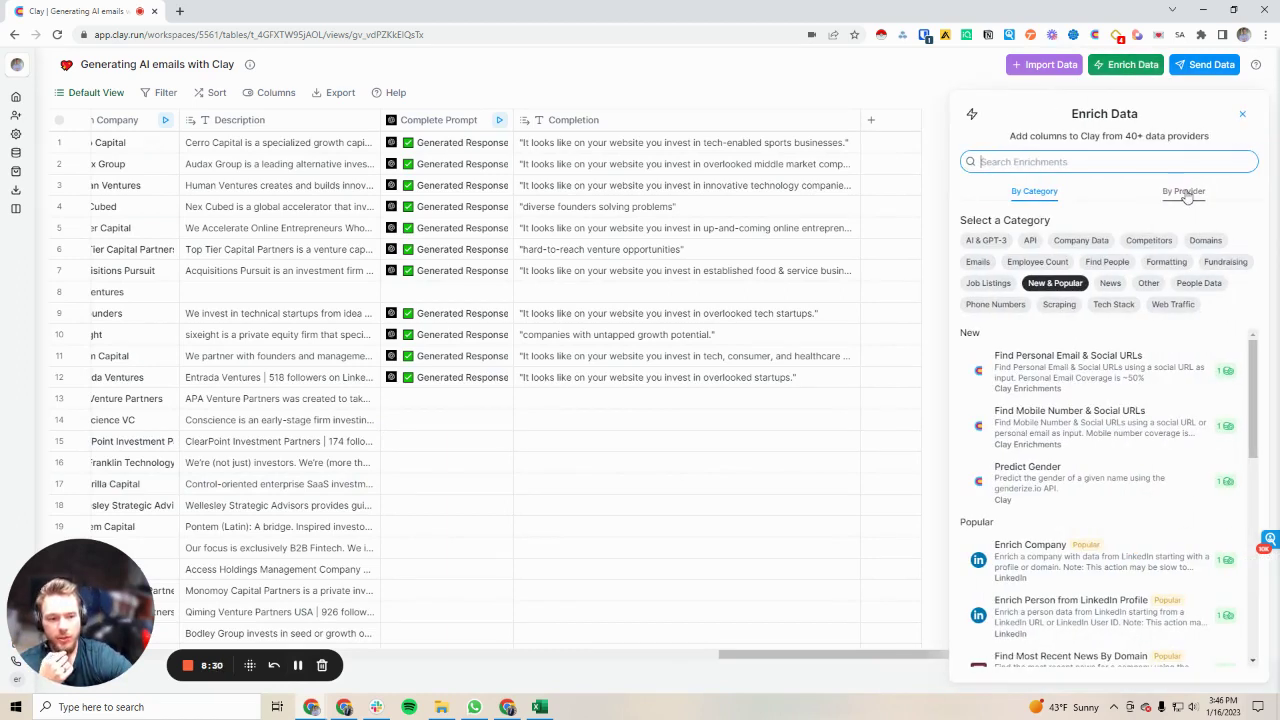
left_click(1040, 620)
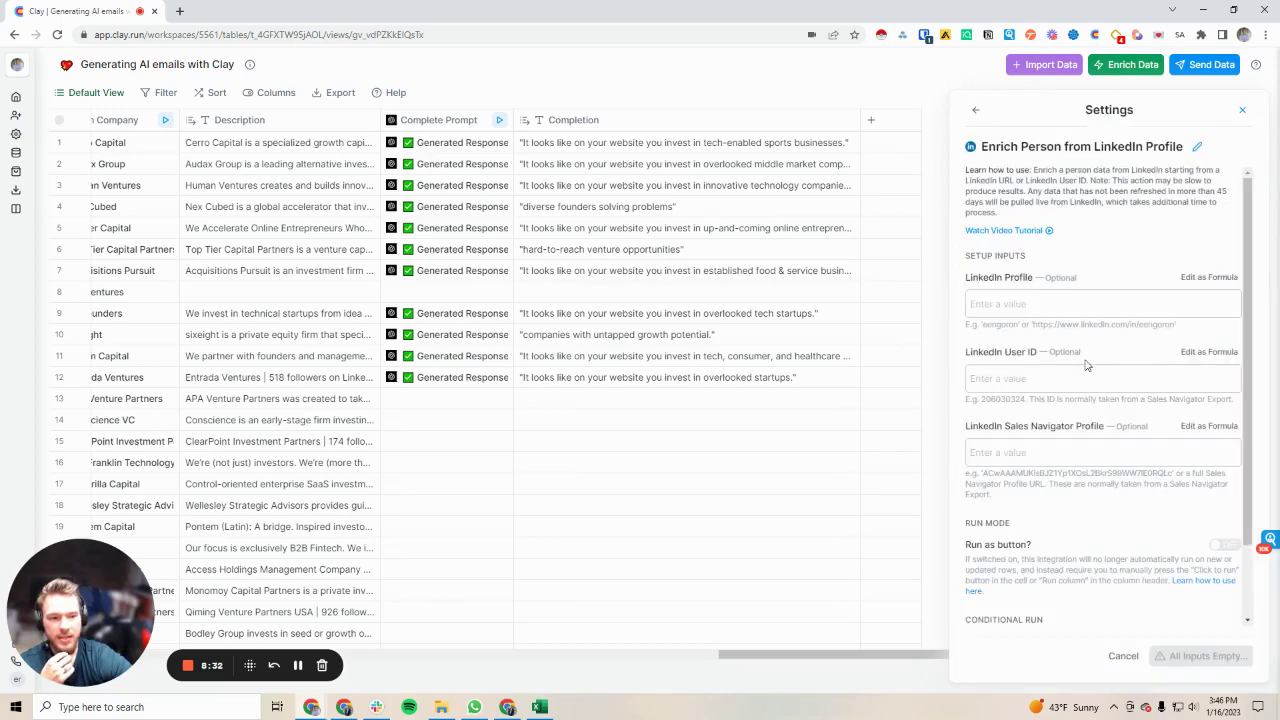
left_click(1006, 302)
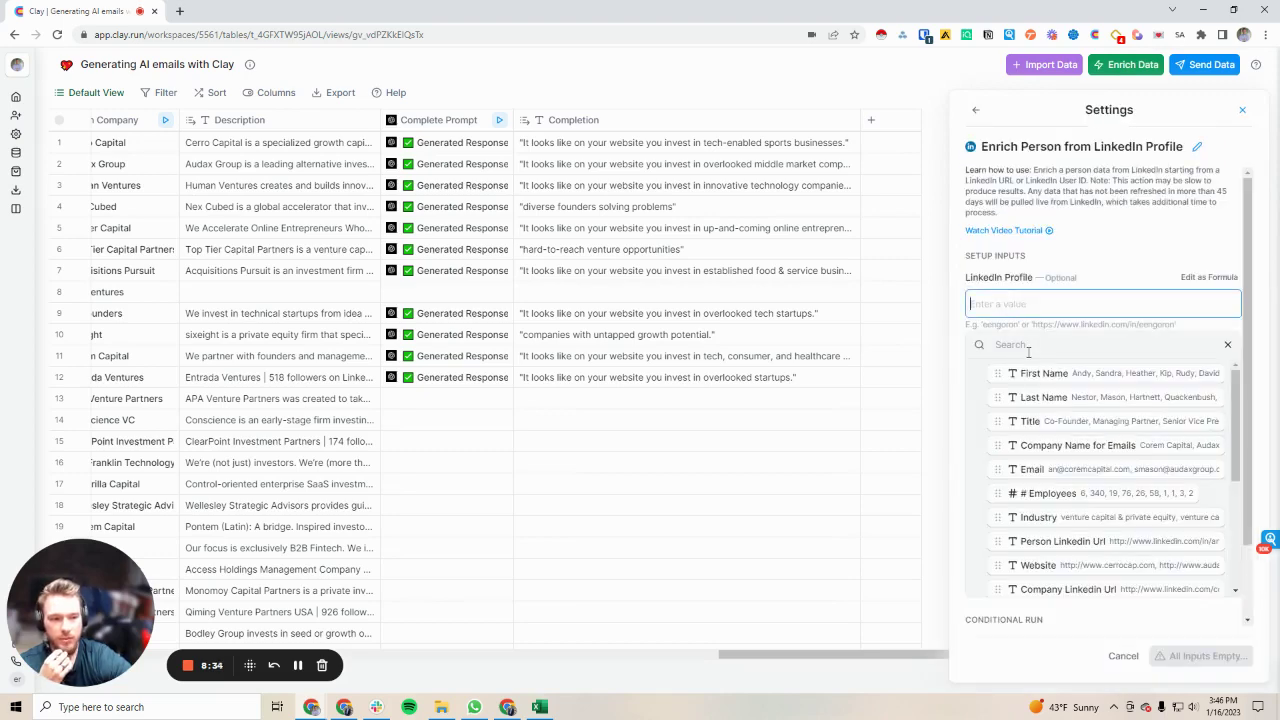
scroll(1035, 519, "down", 3)
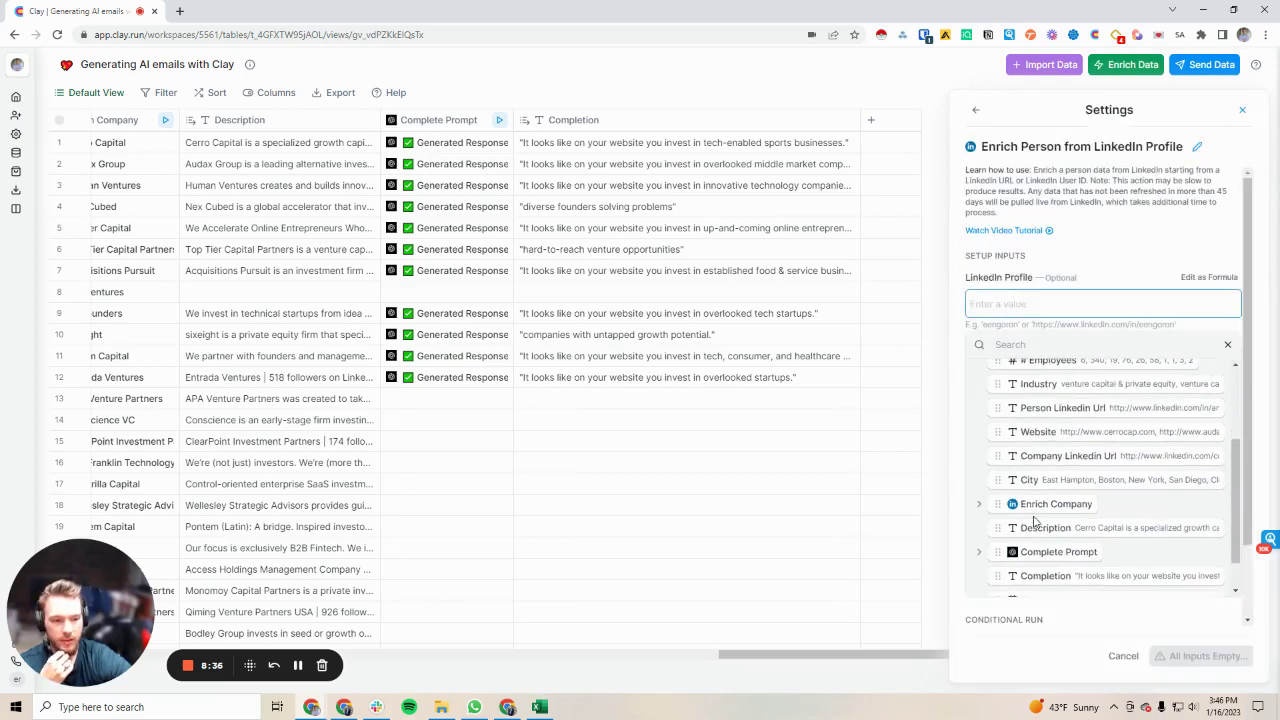
left_click(1055, 408)
left_click(1228, 360)
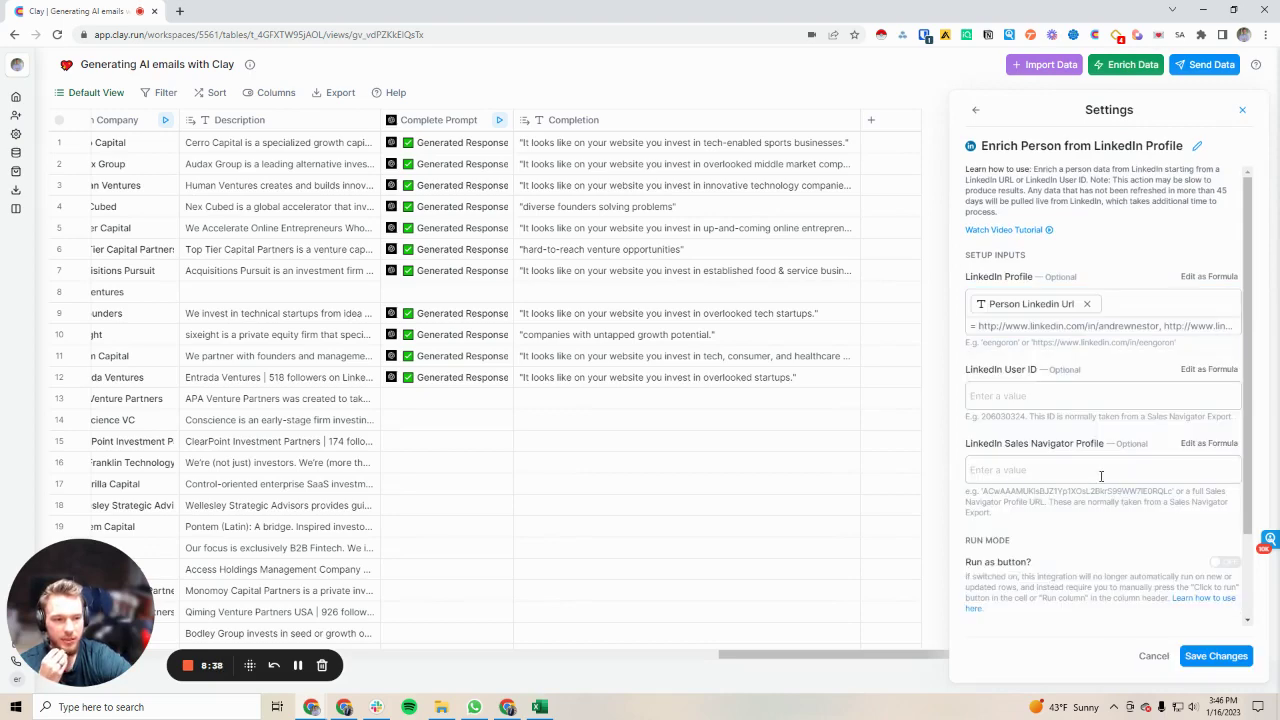
left_click(1195, 660)
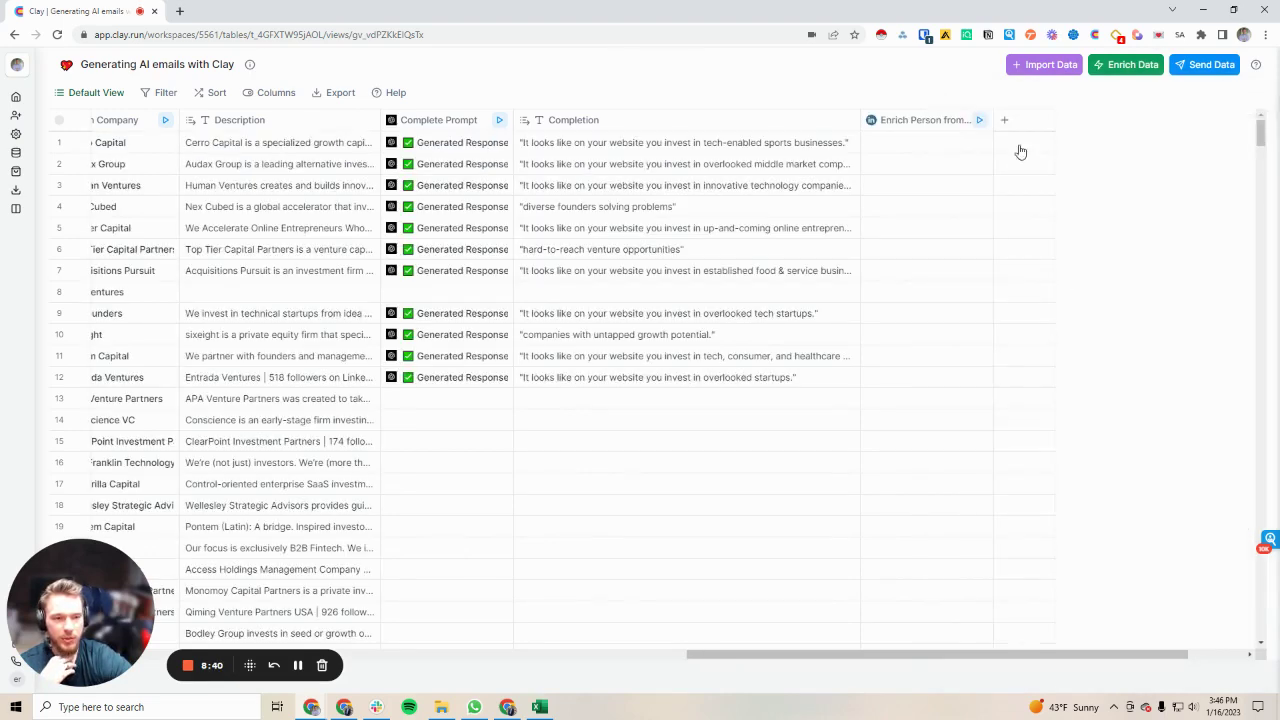
- Run the Enrich Person from LinkedIn Profile enrichment for the individual cells in rows 1–7
left_click(967, 145)
left_click(967, 145)
left_click(964, 163)
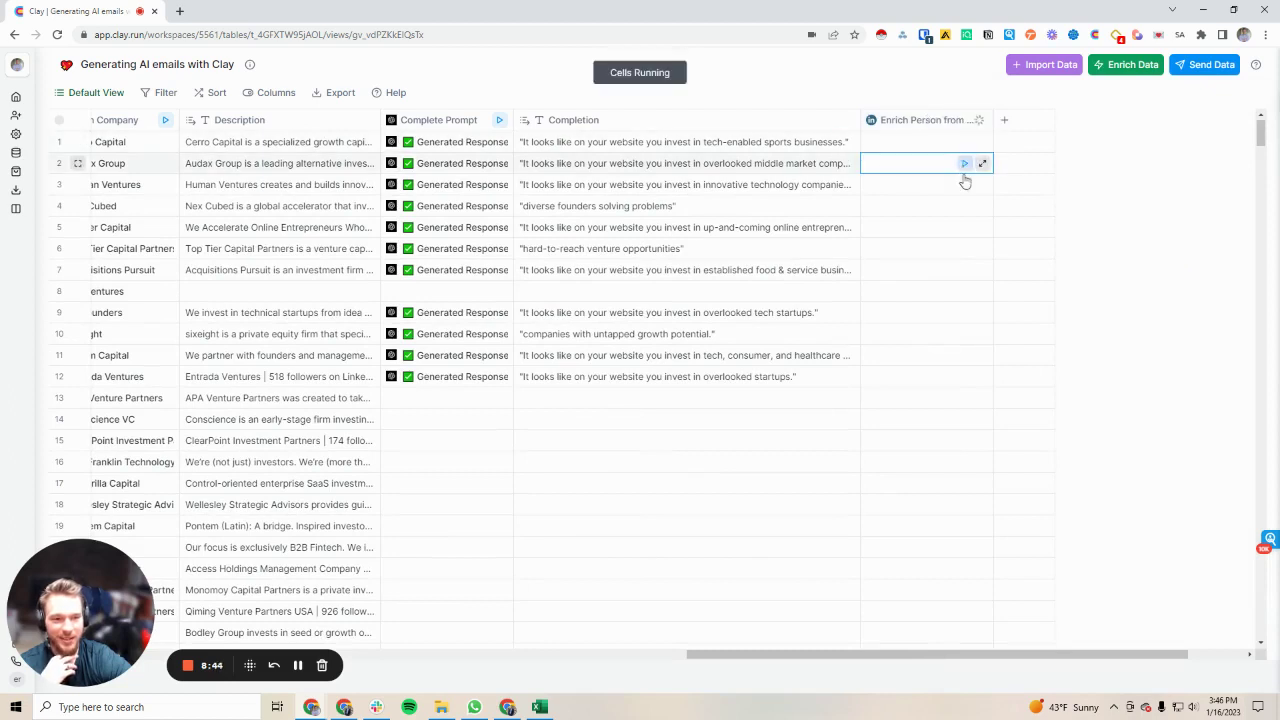
left_click(965, 184)
left_click(966, 206)
left_click(964, 227)
left_click(964, 248)
left_click(966, 269)
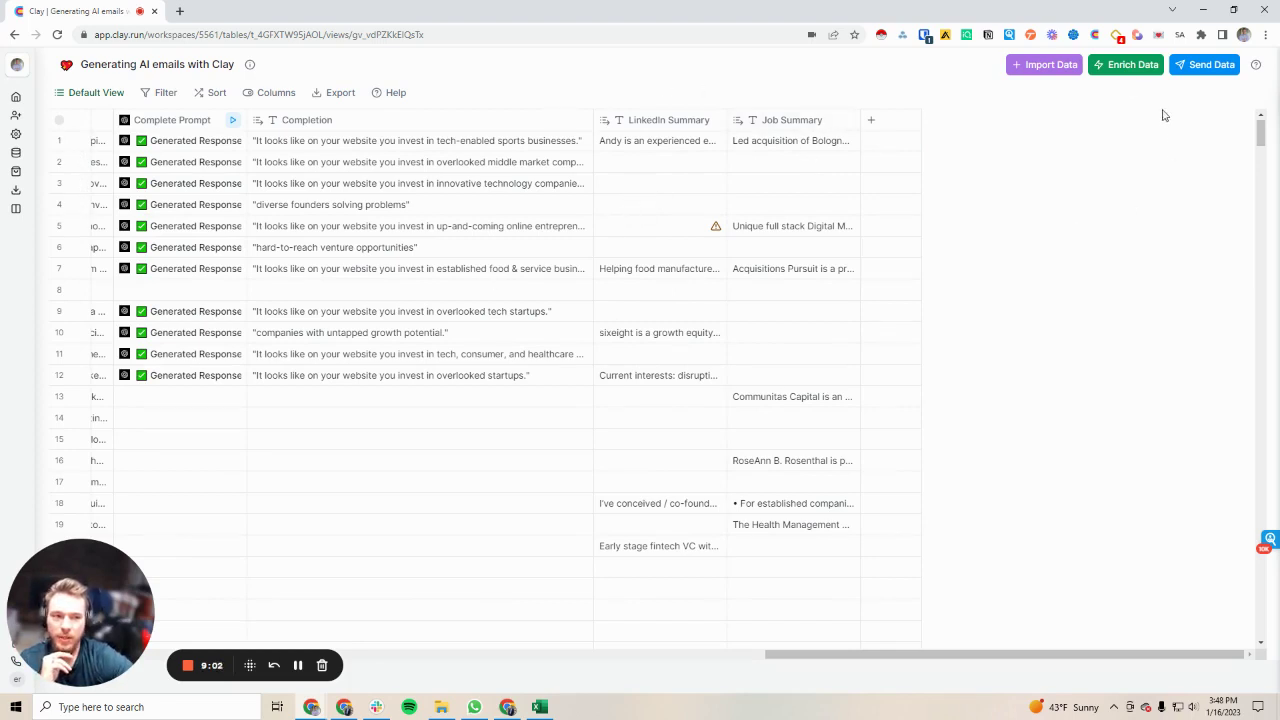
- Start a second Complete Prompt enrichment from the OpenAI/GPT-3 provider and set it to use the account's own GPT-3 API key
left_click(1127, 64)
scroll(1133, 411, "down", 3)
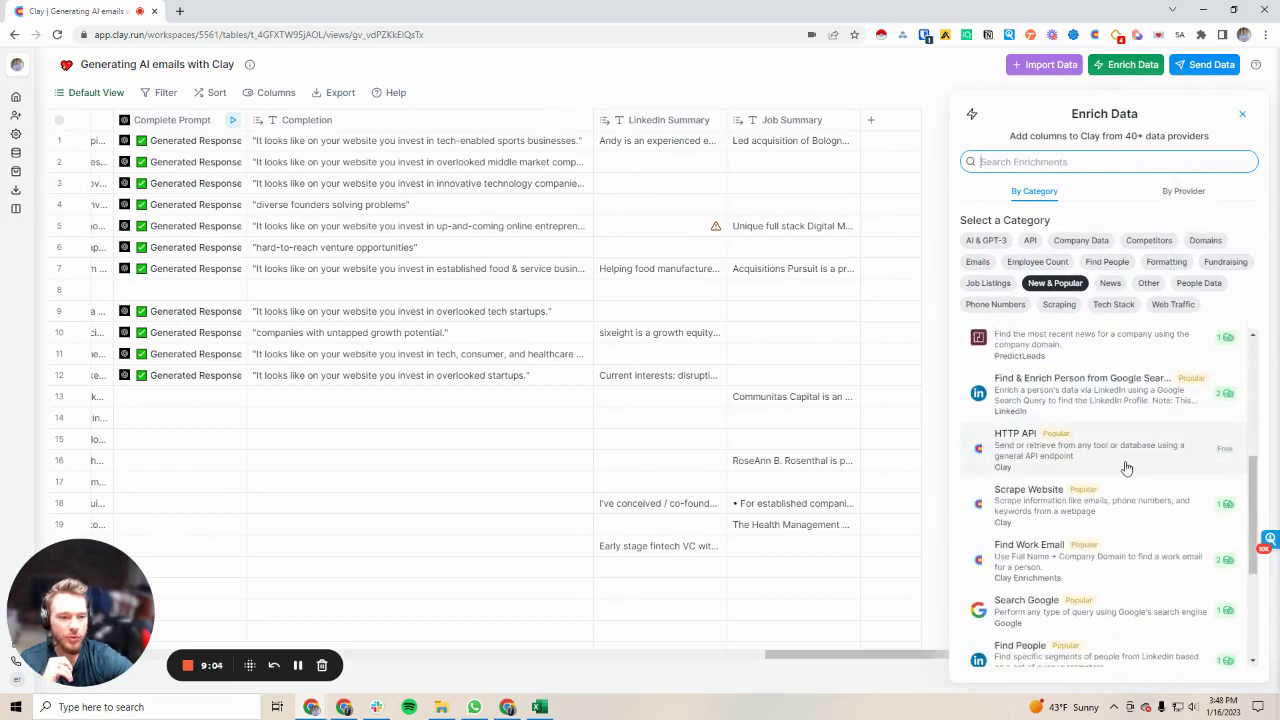
scroll(1133, 411, "up", 3)
left_click(1183, 191)
scroll(1094, 397, "down", 5)
scroll(1040, 530, "down", 3)
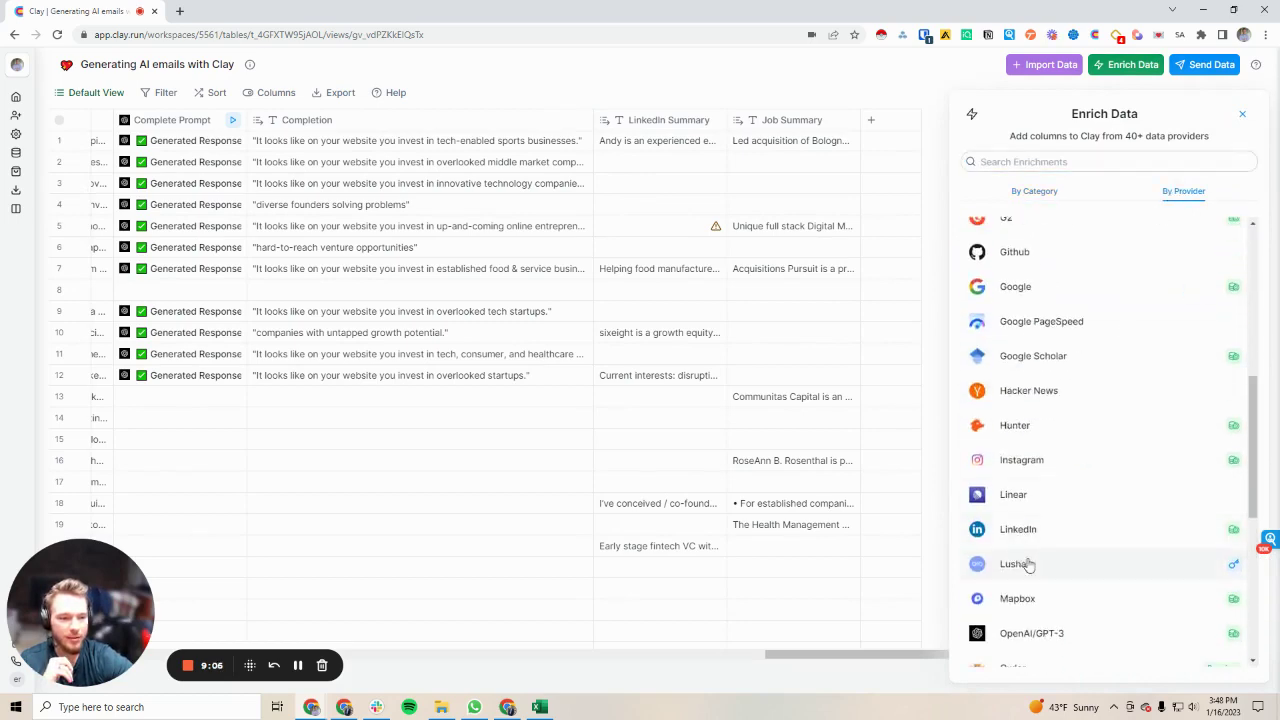
left_click(1046, 505)
left_click(1033, 248)
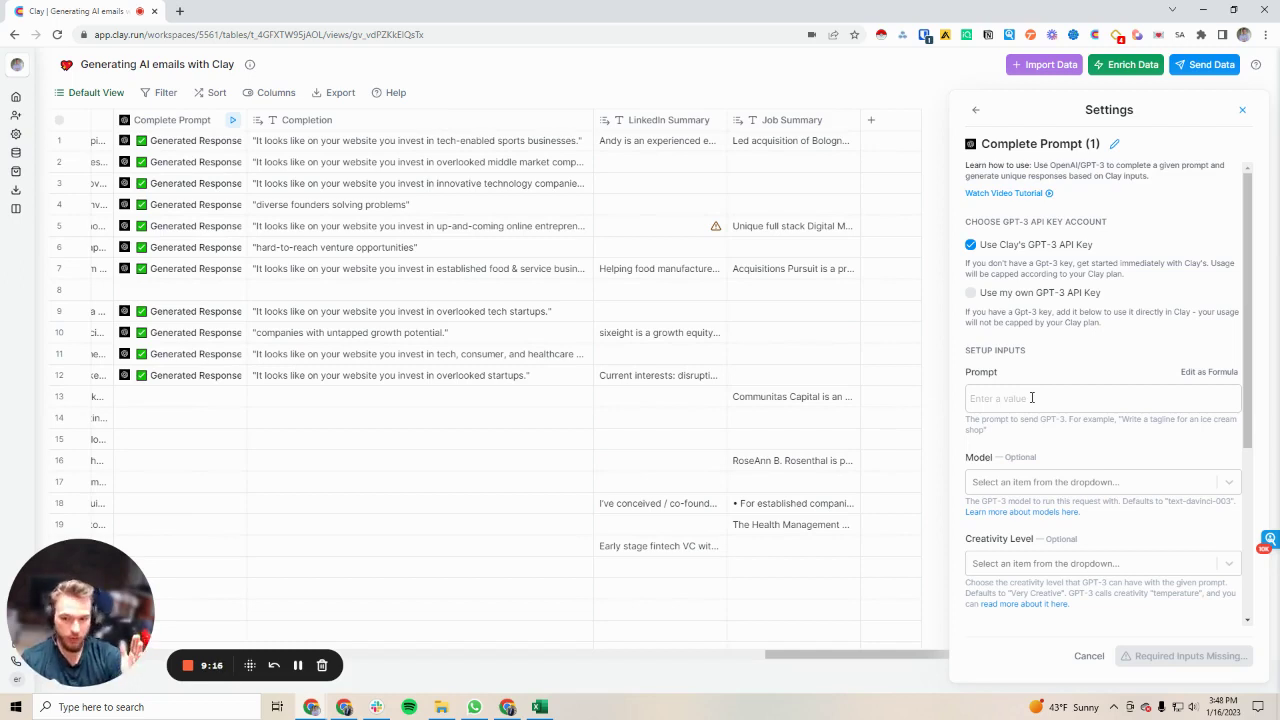
left_click(970, 293)
- Write the prompt "Using the input I give you, complete the prompt to tell me what this person's focus is in their job. The input is:"
left_click(1020, 442)
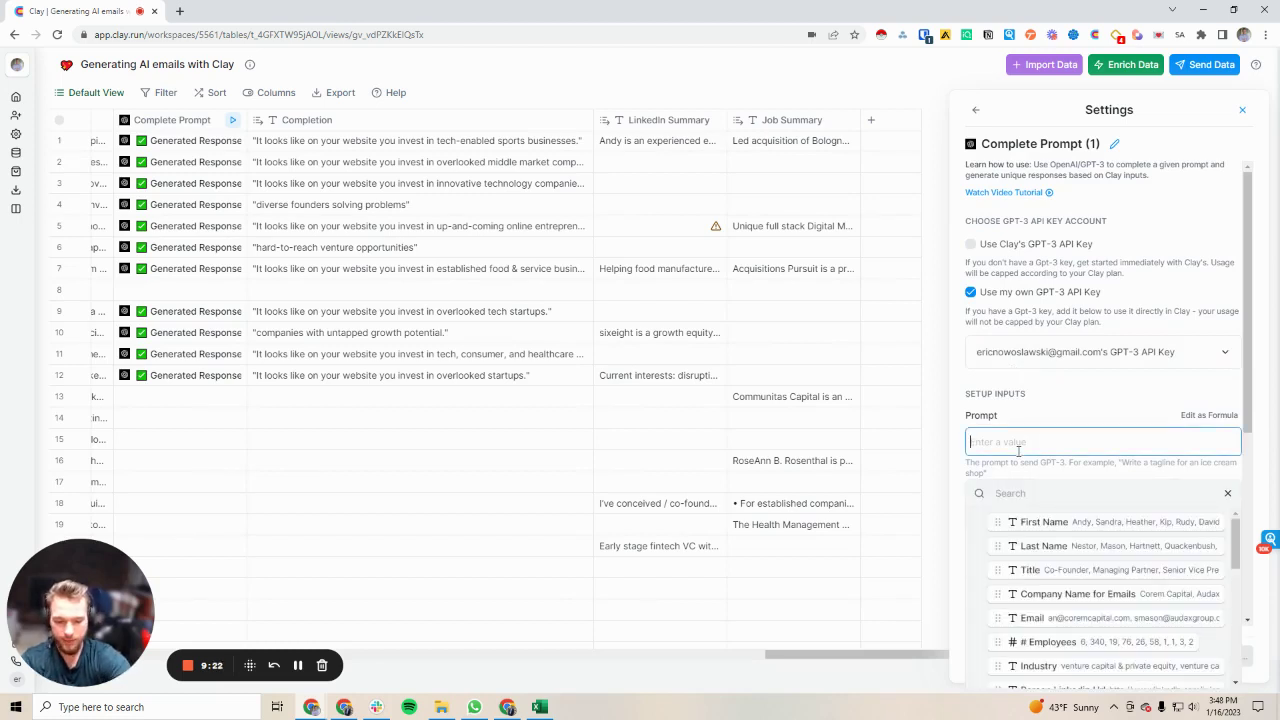
type("Using the ")
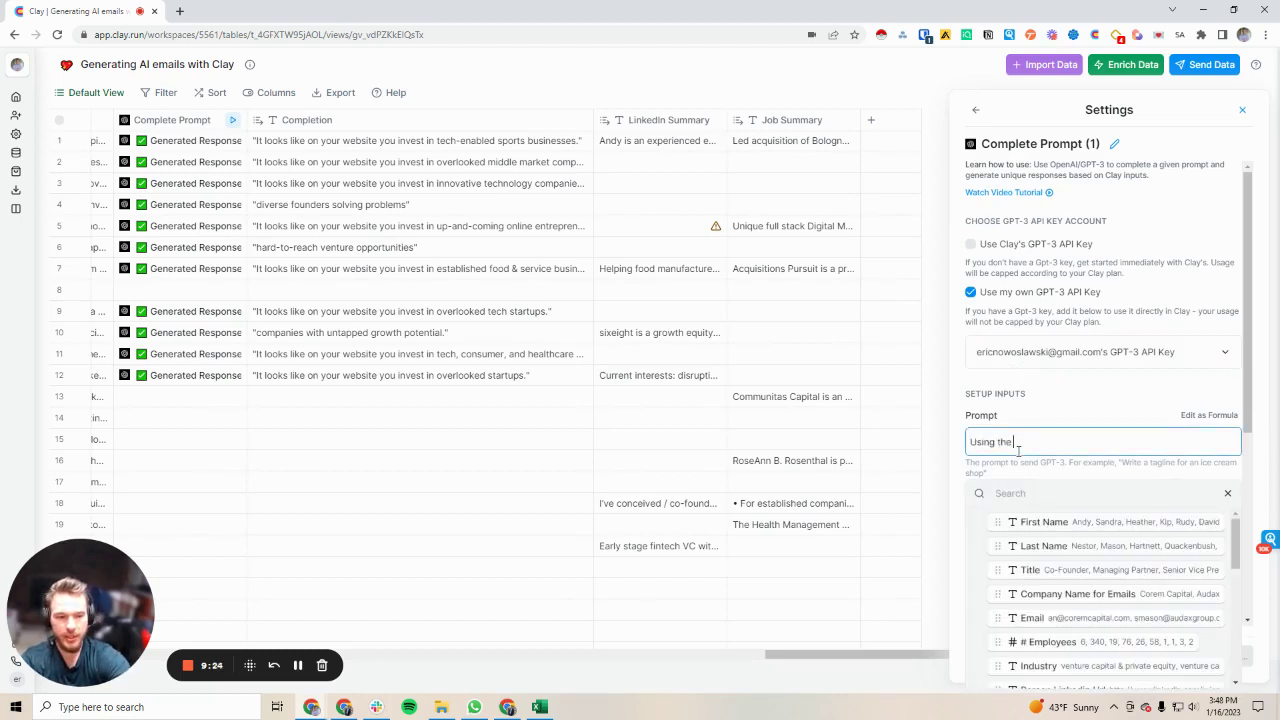
type("input I give you")
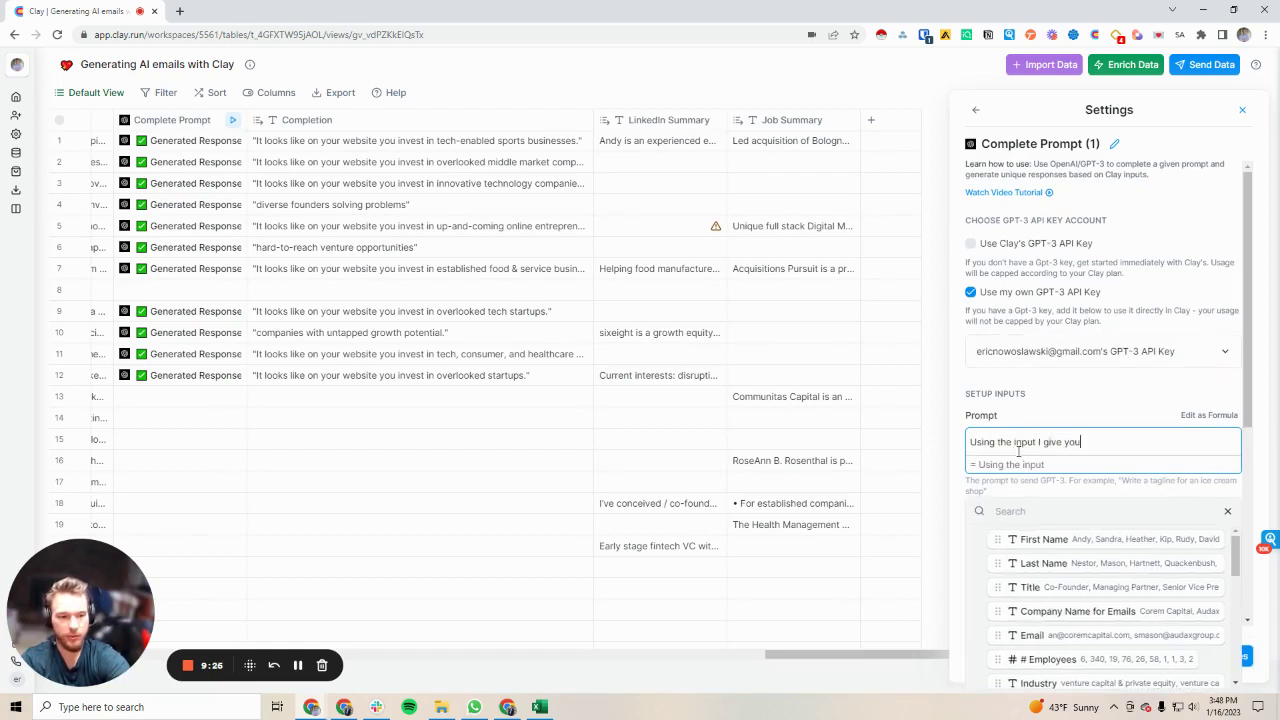
type(", tell me")
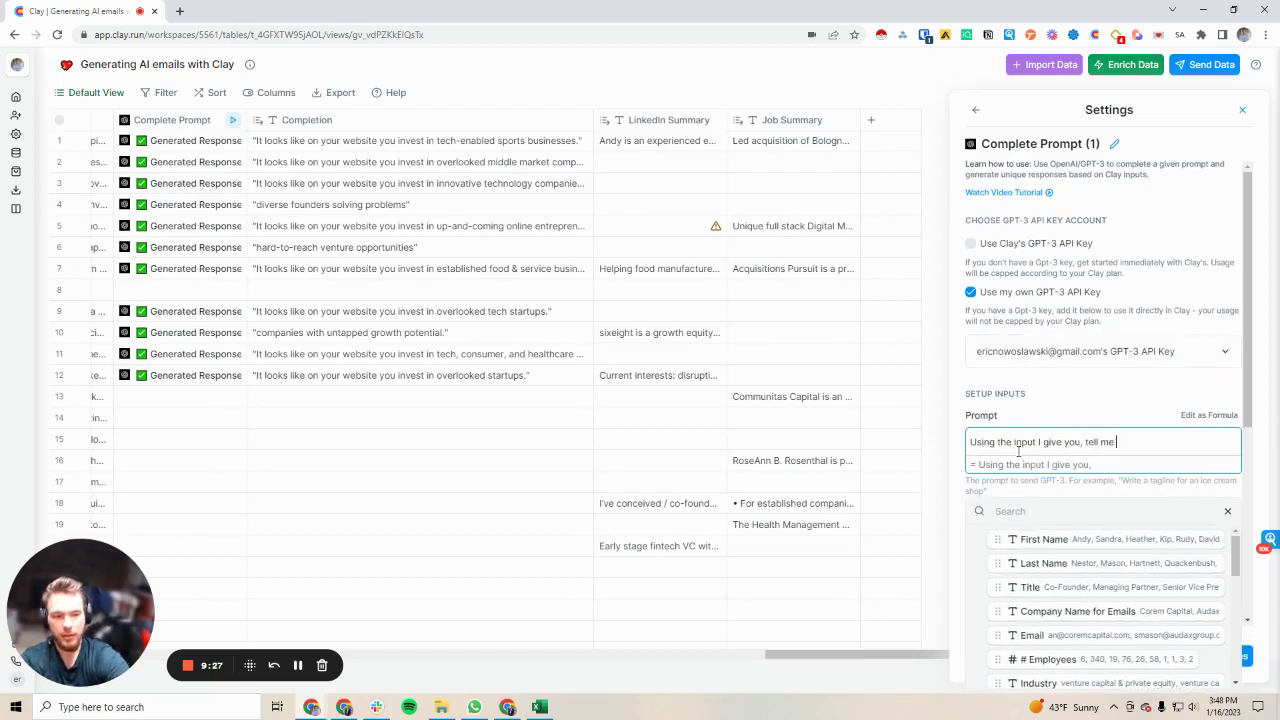
type("o")
key("BackSpace")
key("BackSpace")
key("BackSpace")
type("comp")
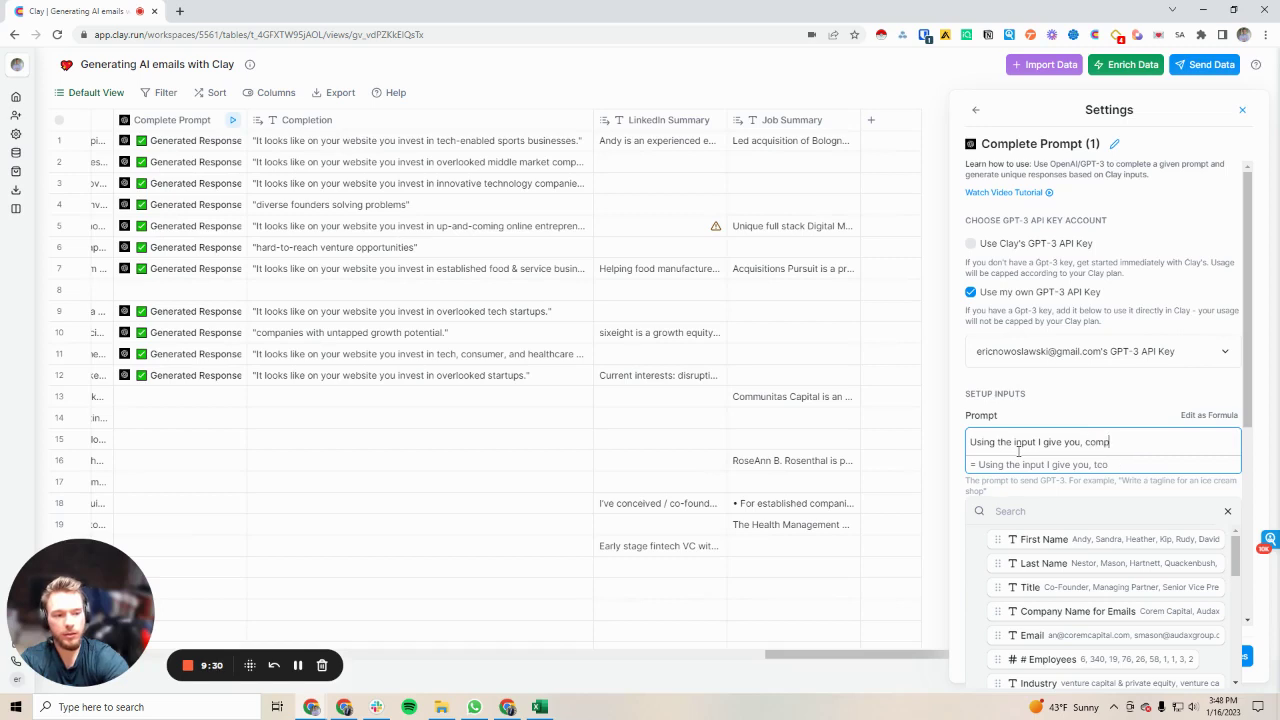
type("lete the prompt to ")
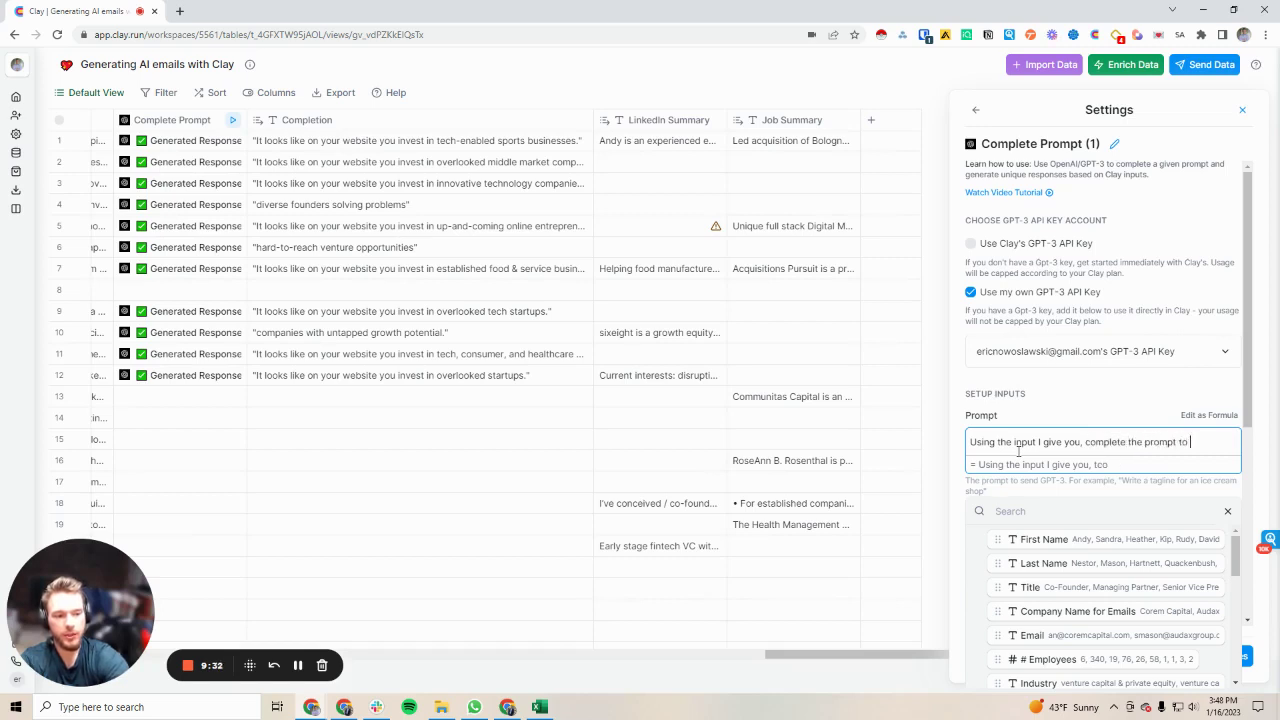
type("tell me what this ")
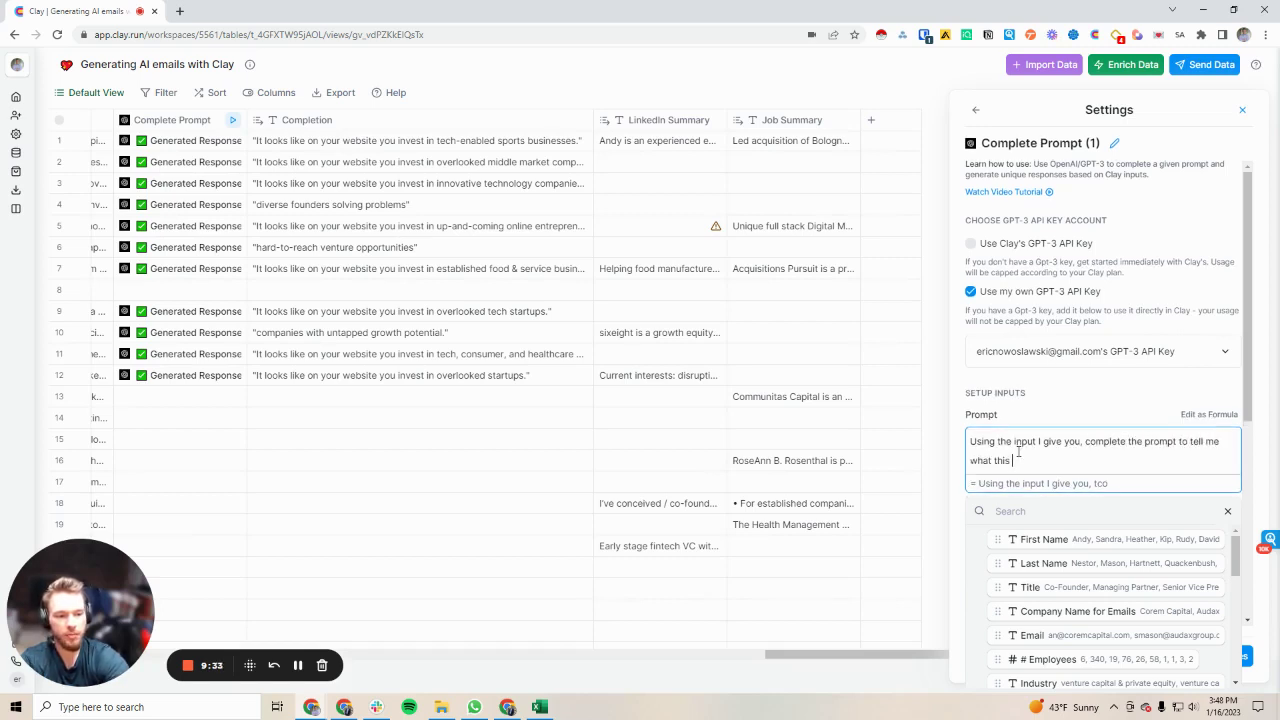
type("person's focu")
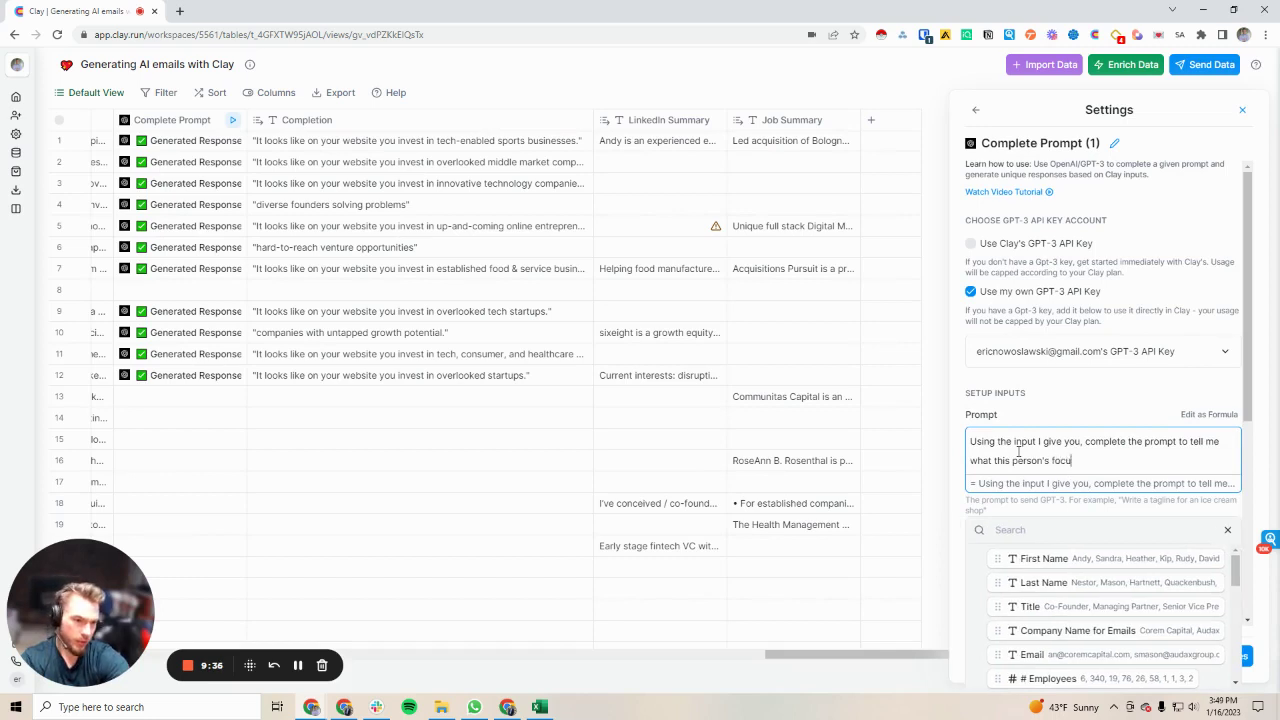
type("s is in their")
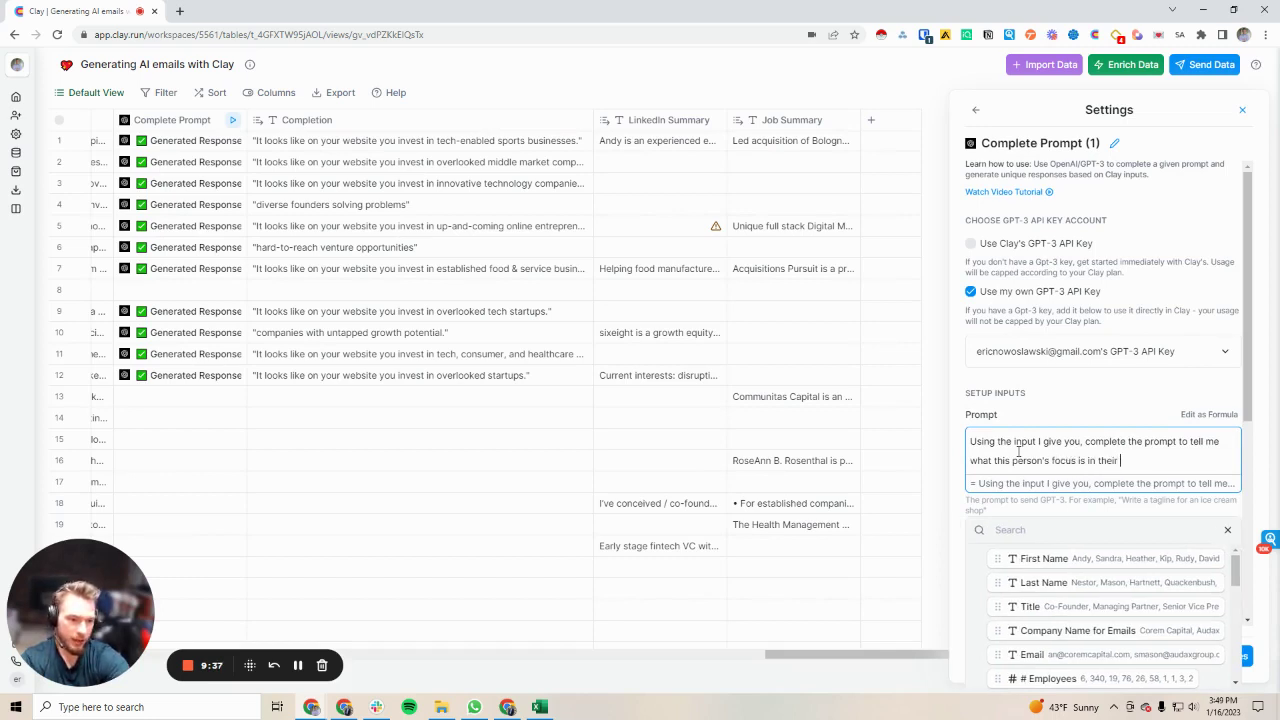
type(" job. The input is:\"")
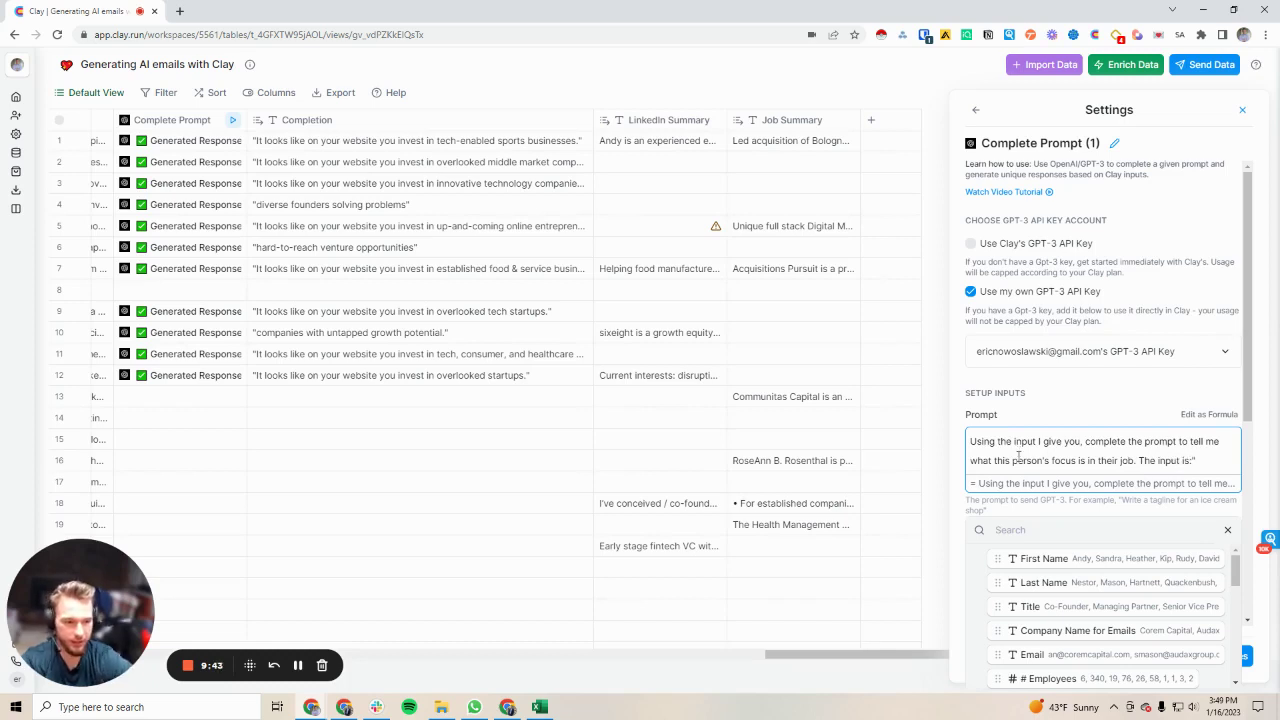
- Try the LinkedIn Summary column as the prompt's input after browsing the Enrich Person from LinkedIn Profile fields, and remove it again
scroll(1060, 600, "down", 8)
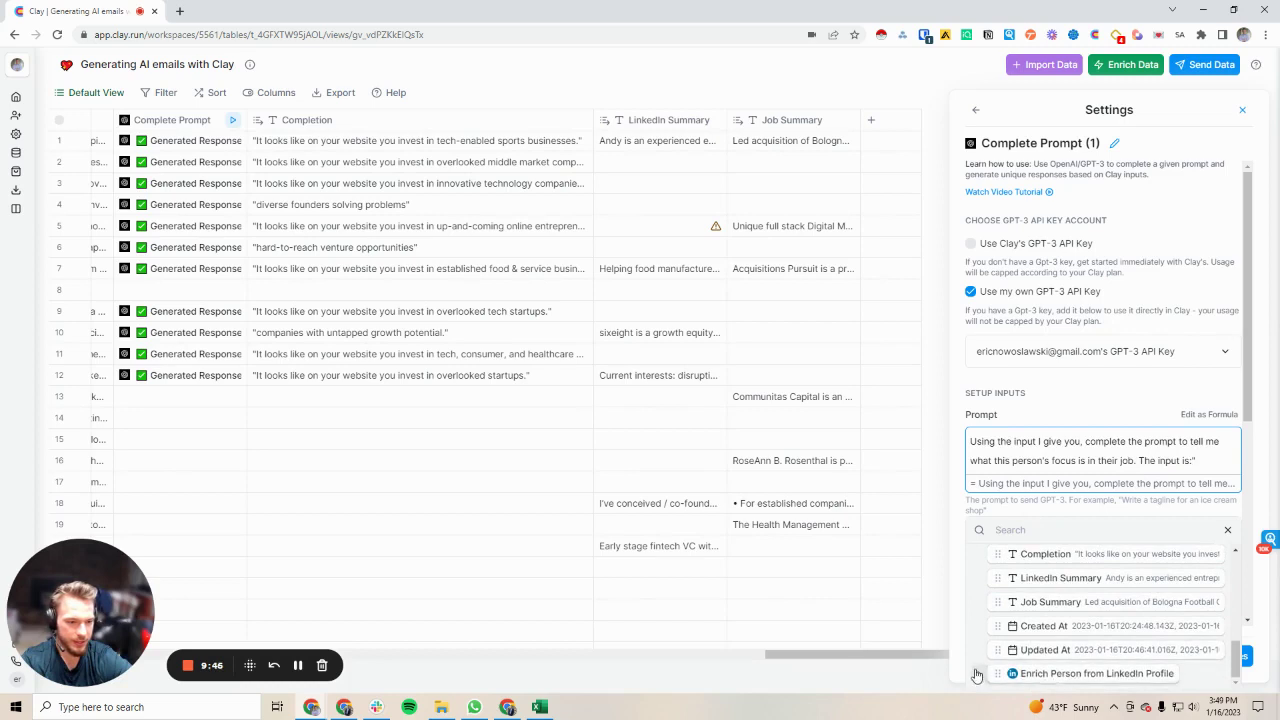
left_click(1010, 645)
scroll(1045, 615, "down", 10)
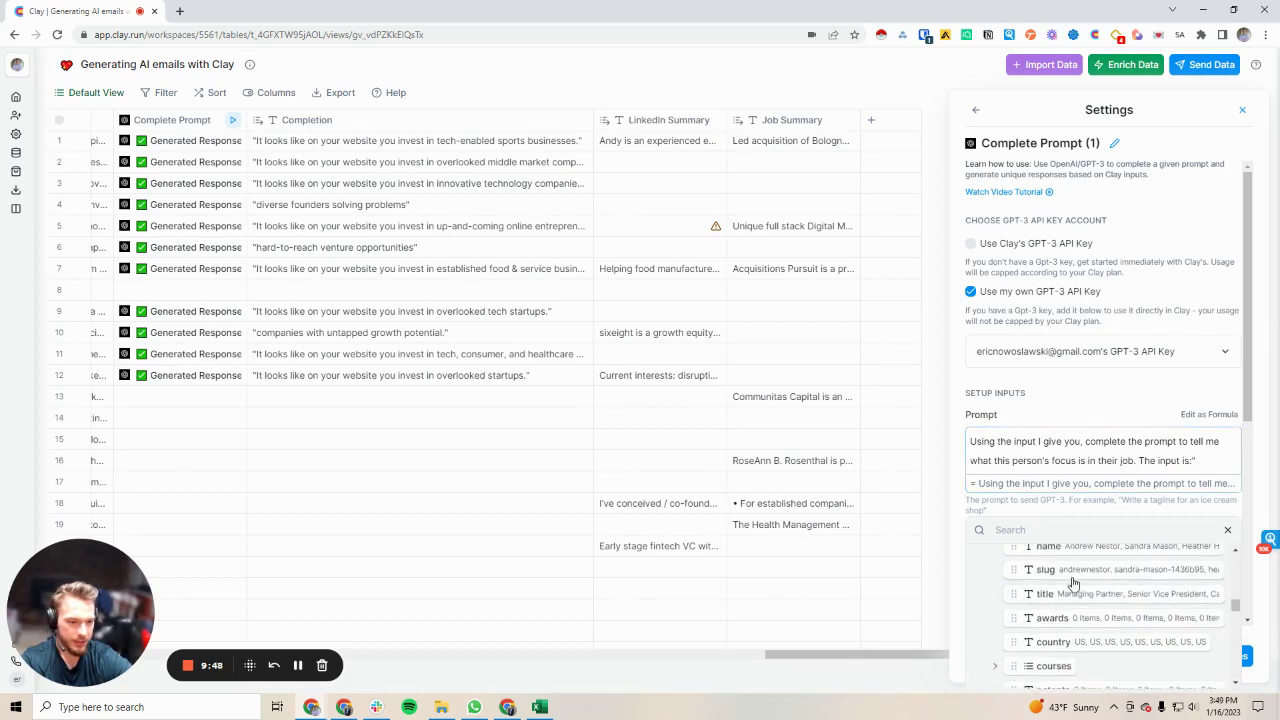
scroll(1055, 628, "down", 5)
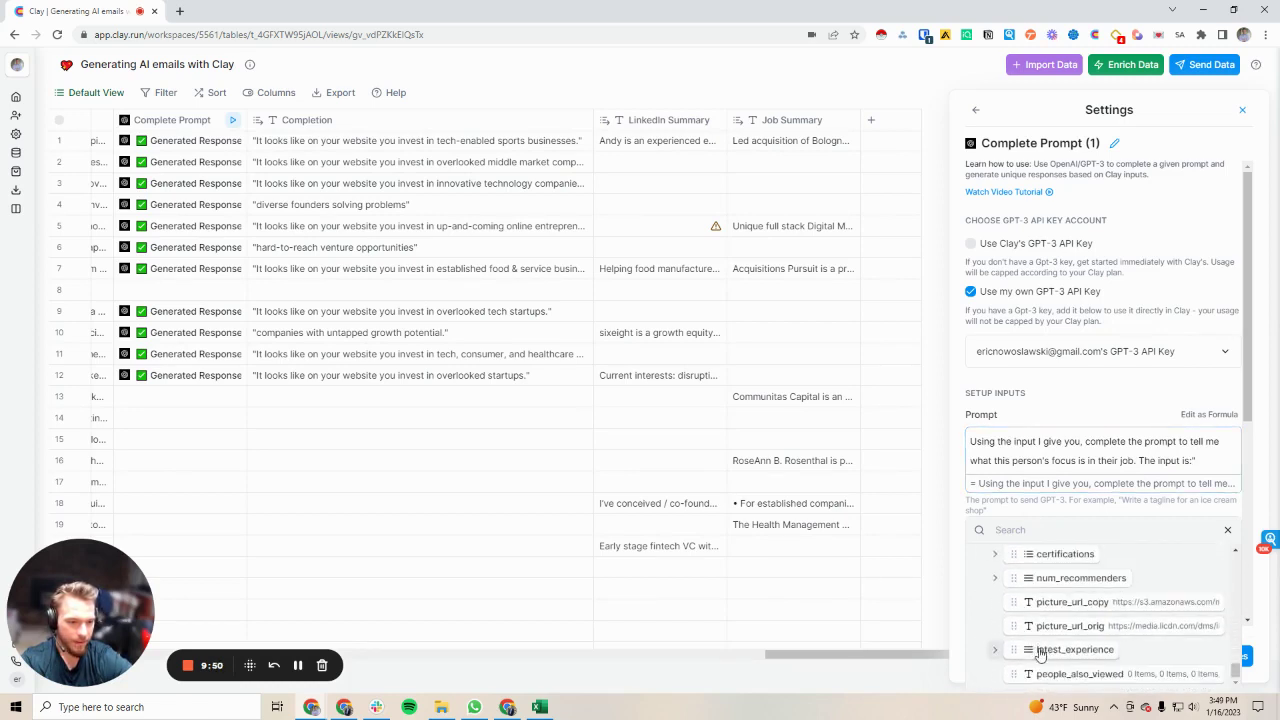
scroll(1022, 679, "up", 15)
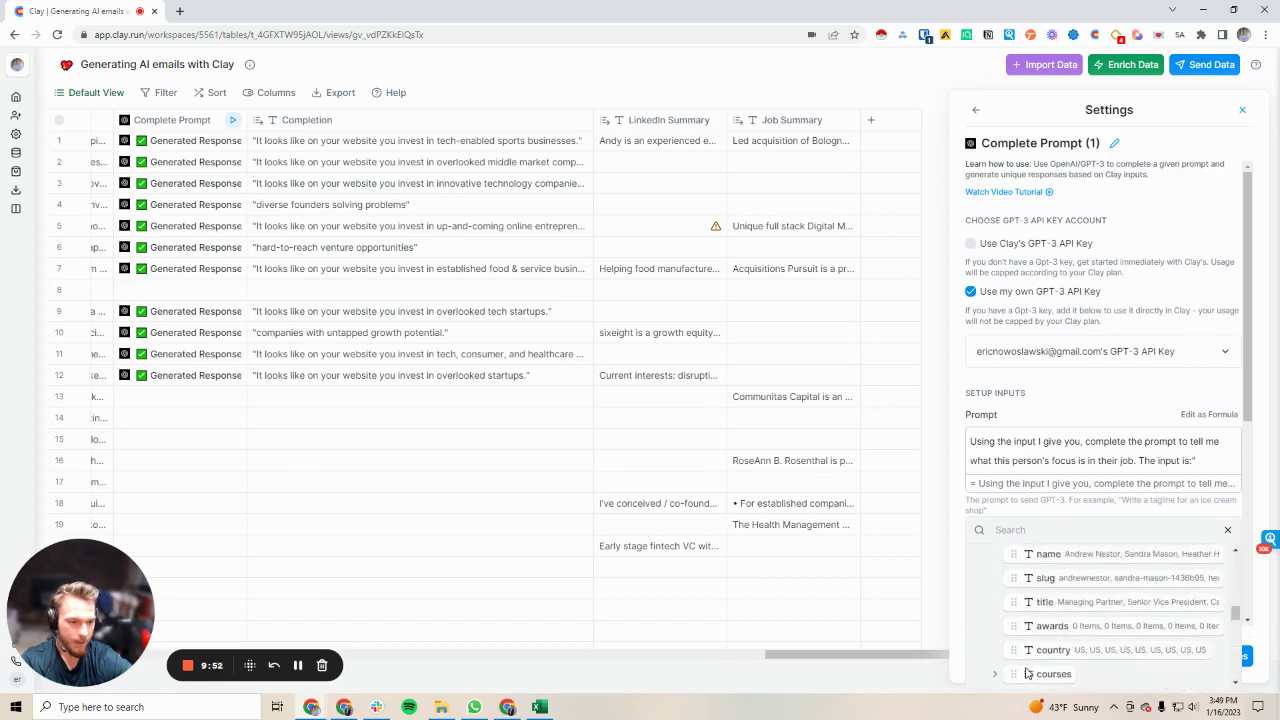
scroll(1000, 640, "down", 1)
left_click(980, 616)
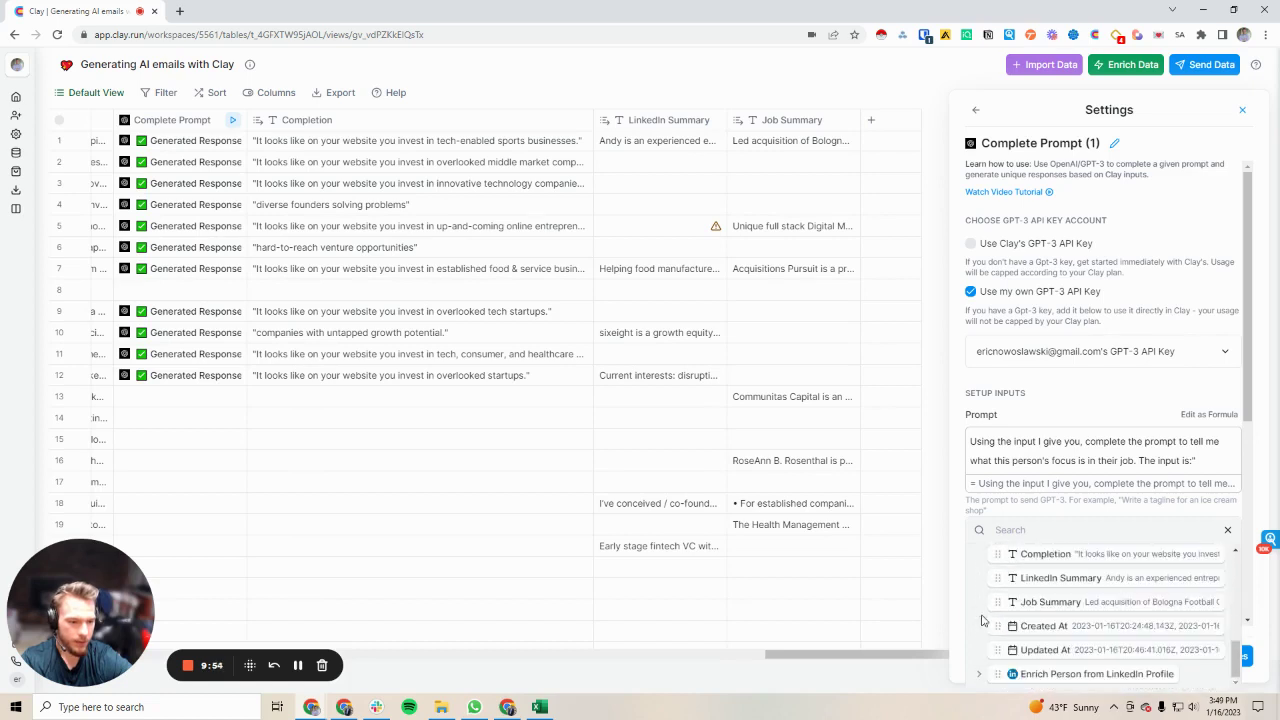
left_click(1037, 578)
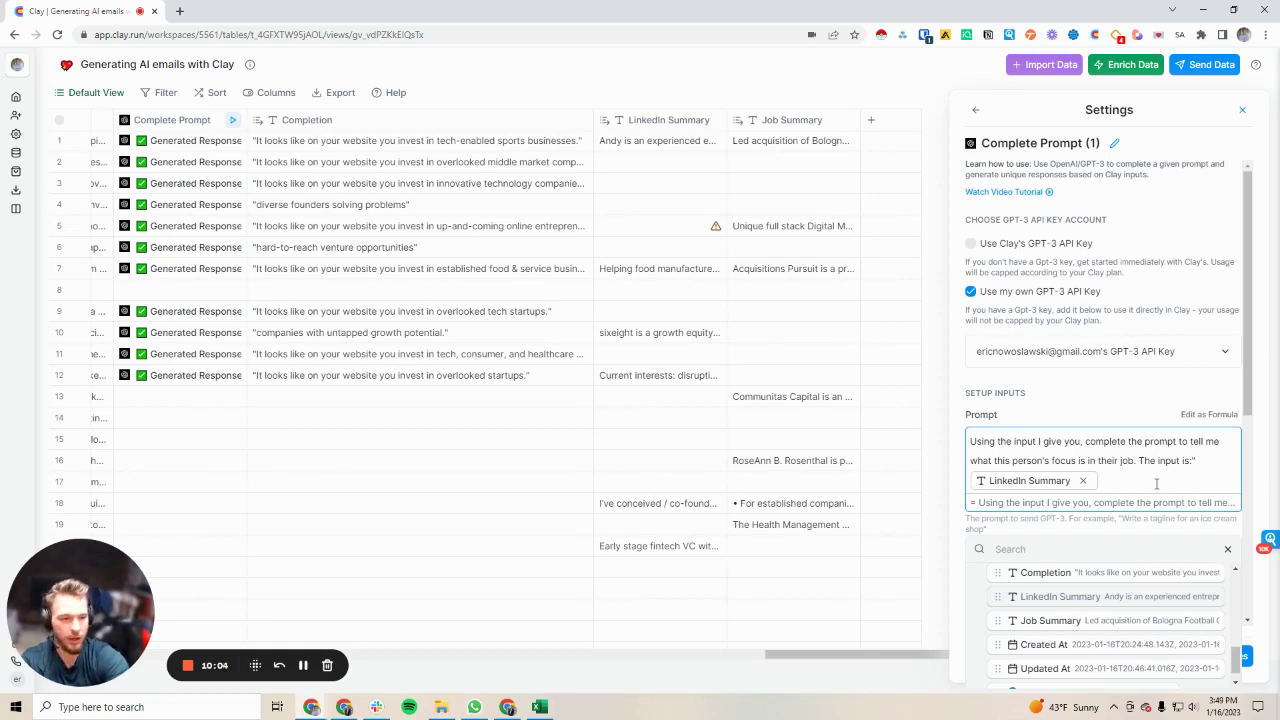
key("BackSpace")
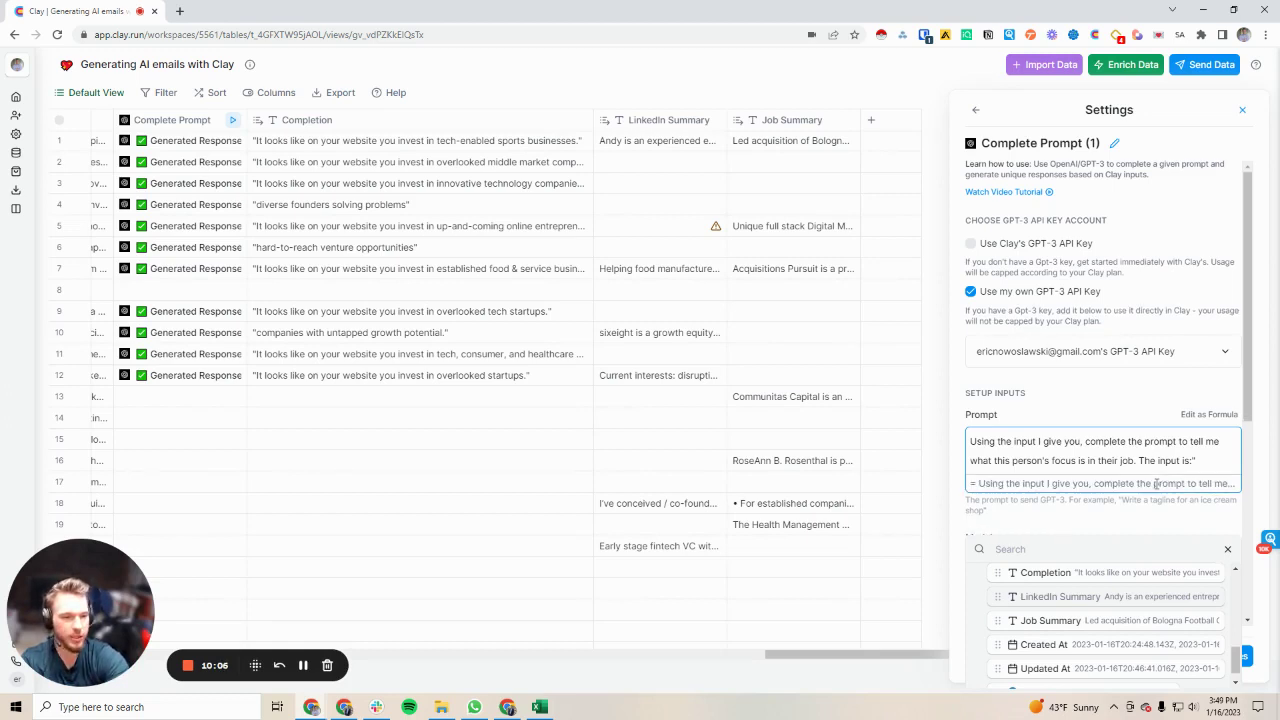
- Insert the Job Summary column as the prompt's input, followed by "The prompt I would like you to complete is: "It looks like you focus on"
left_click(1156, 483)
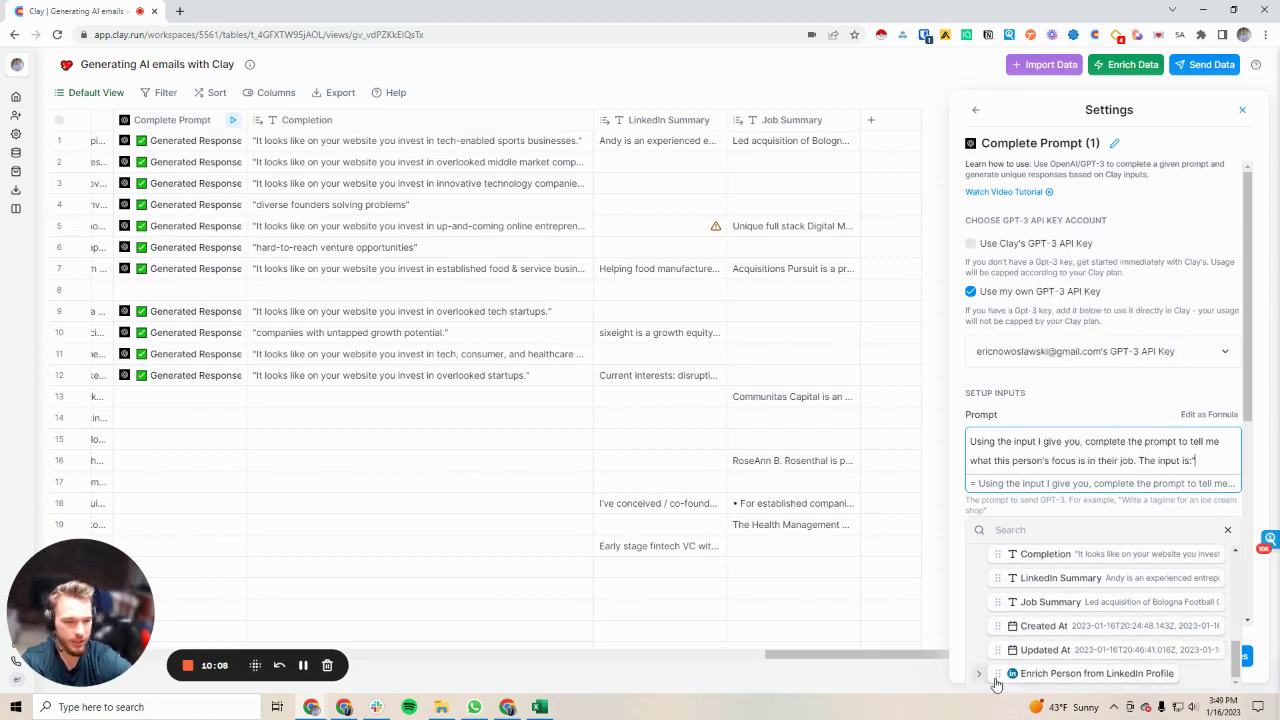
left_click(1106, 490)
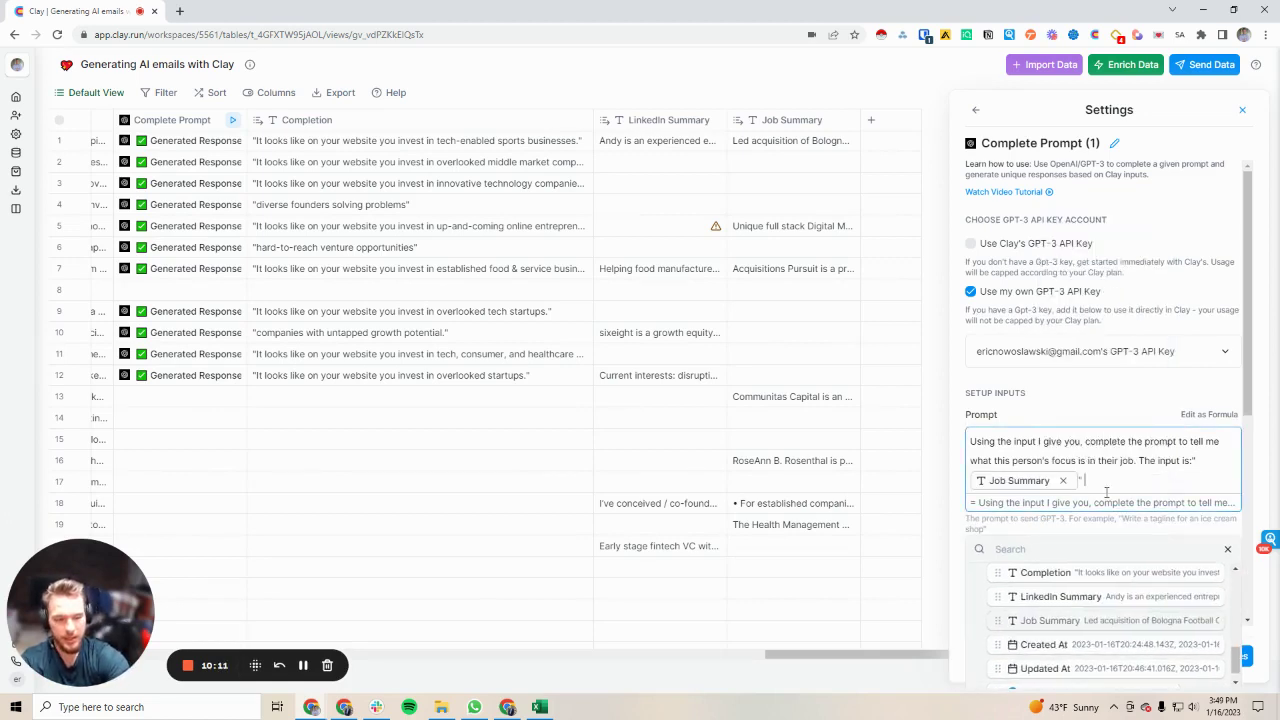
type("\" The")
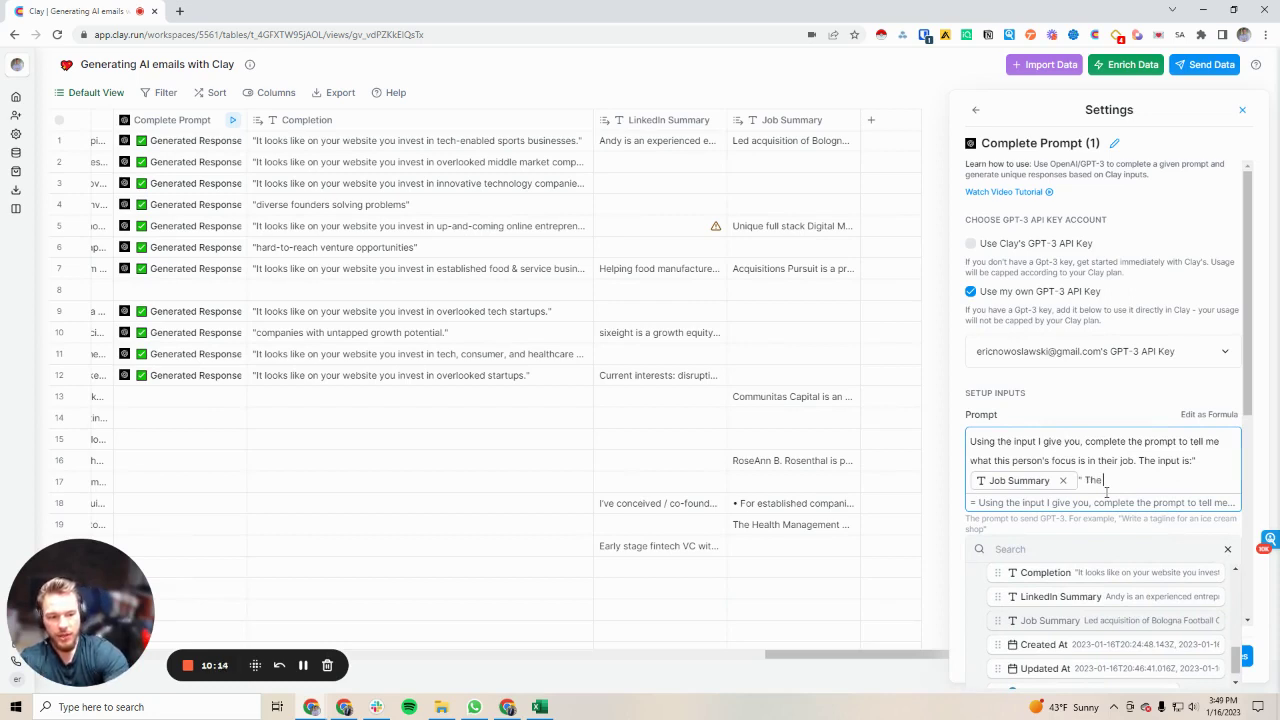
type(" prompt i")
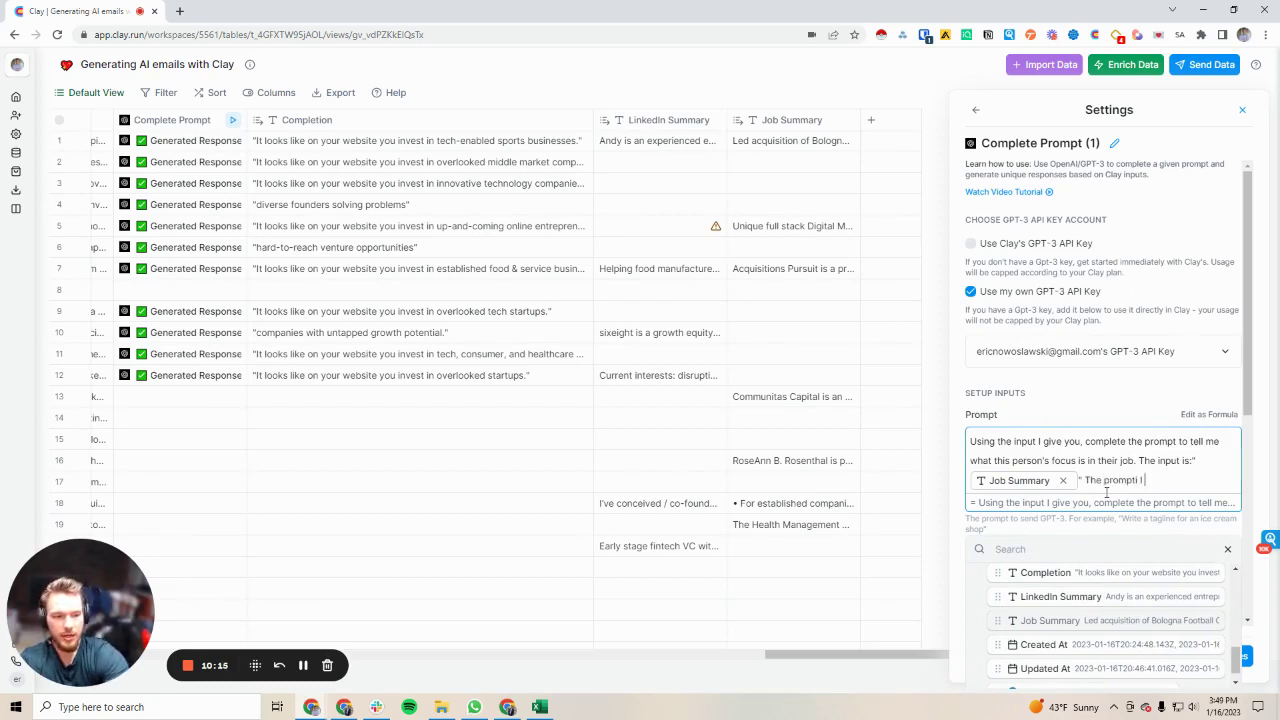
type(" would like y")
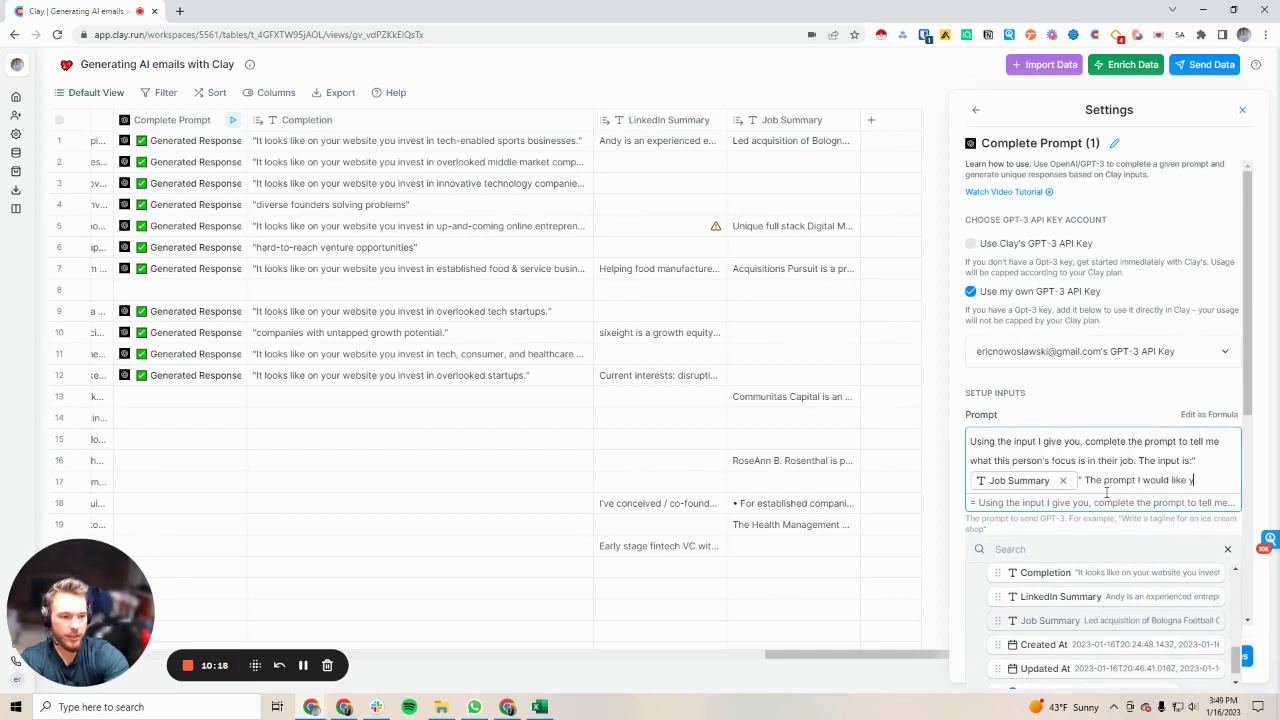
type("ou to complete is")
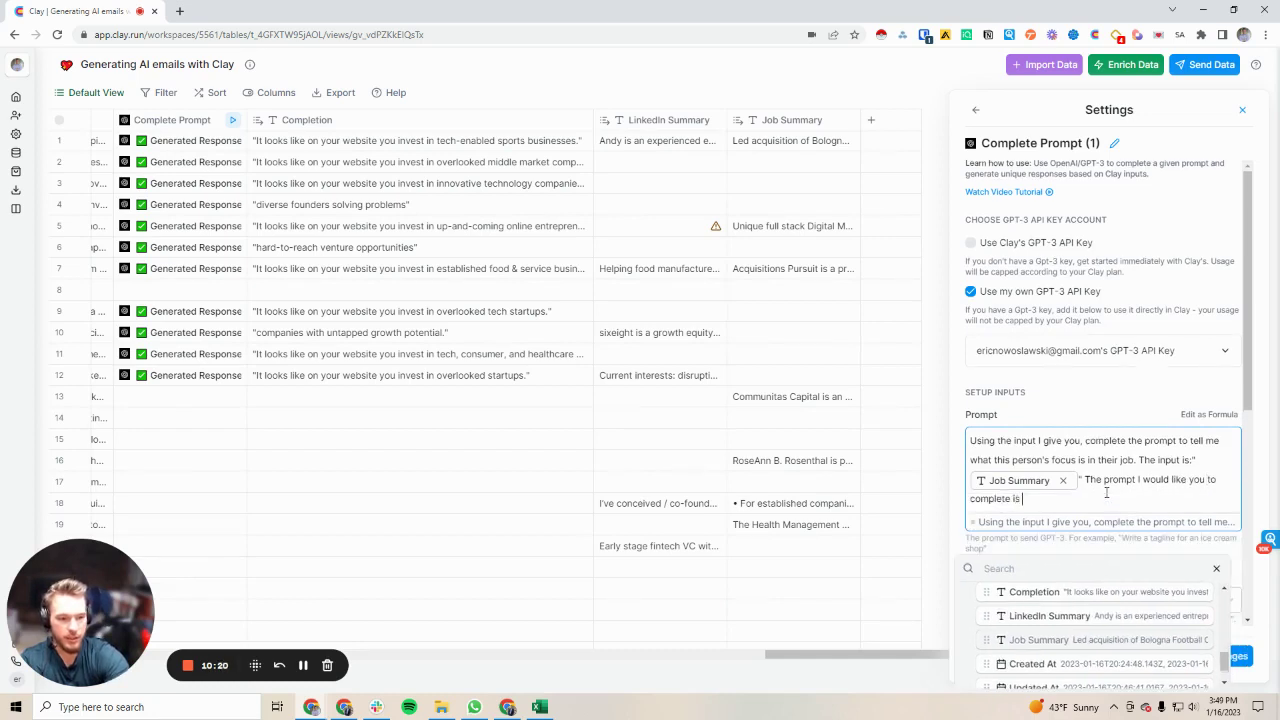
key("BackSpace")
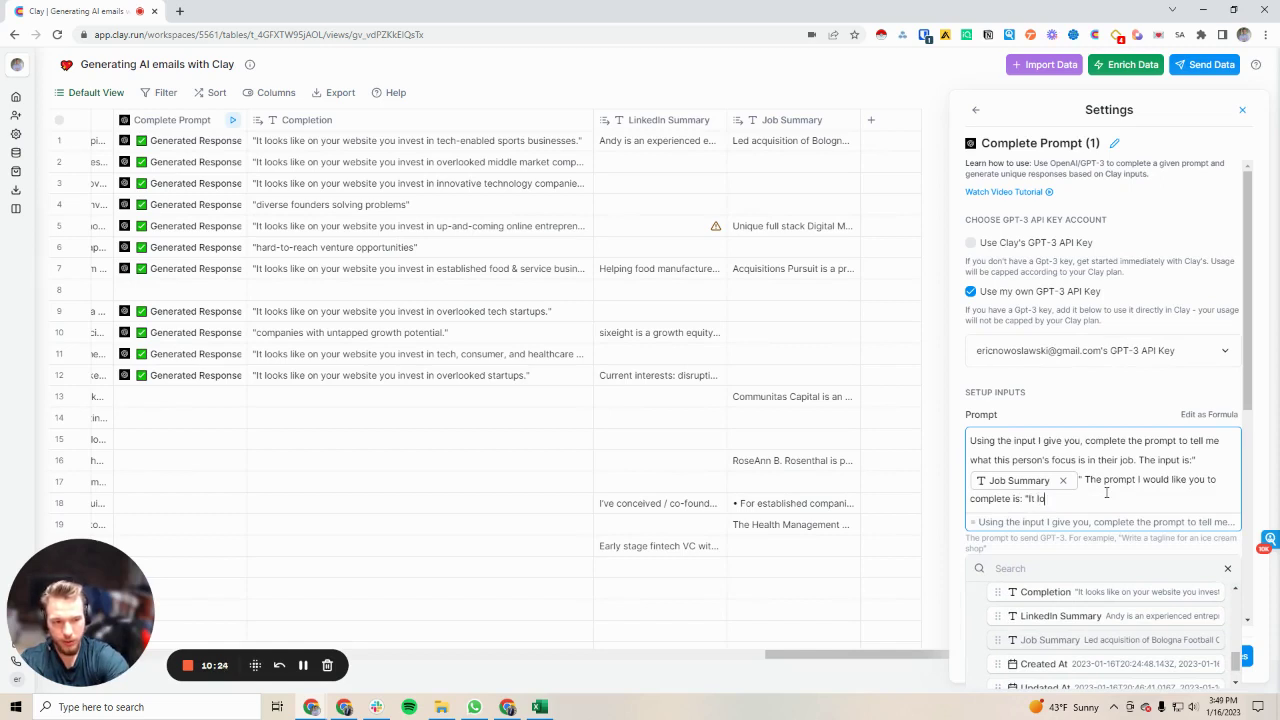
type(": \"It looks like you")
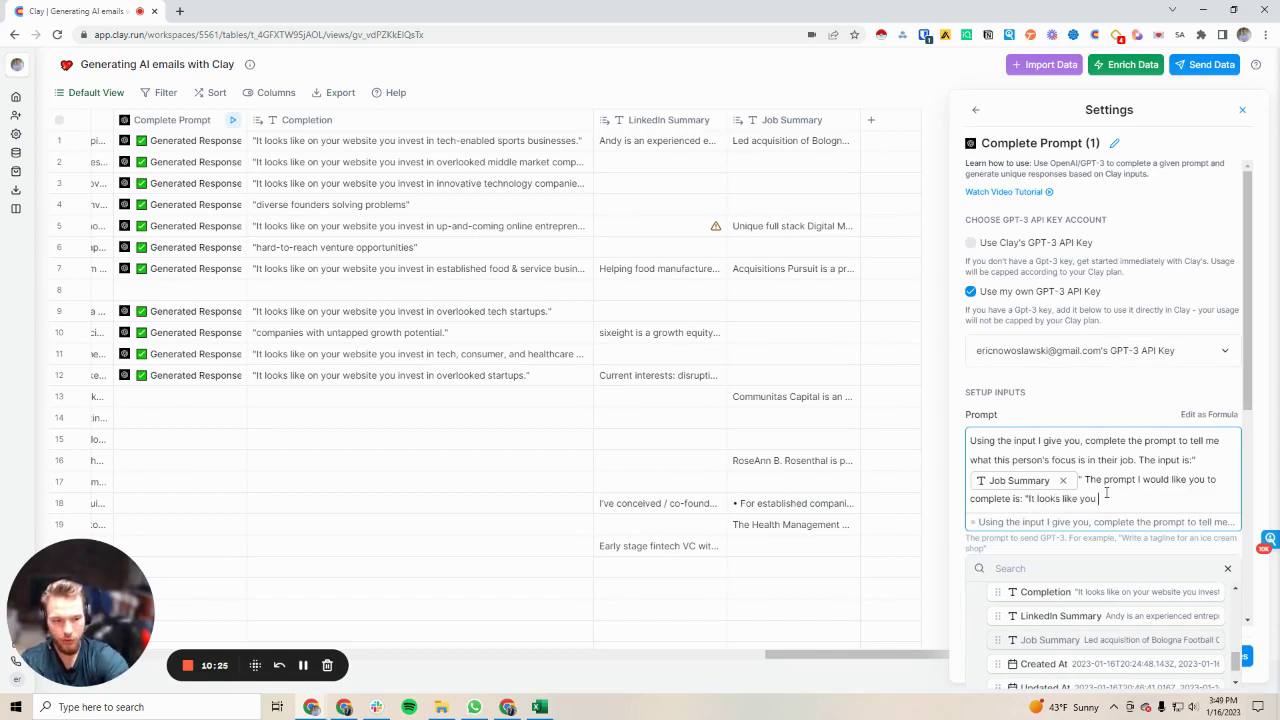
type(" focus on")
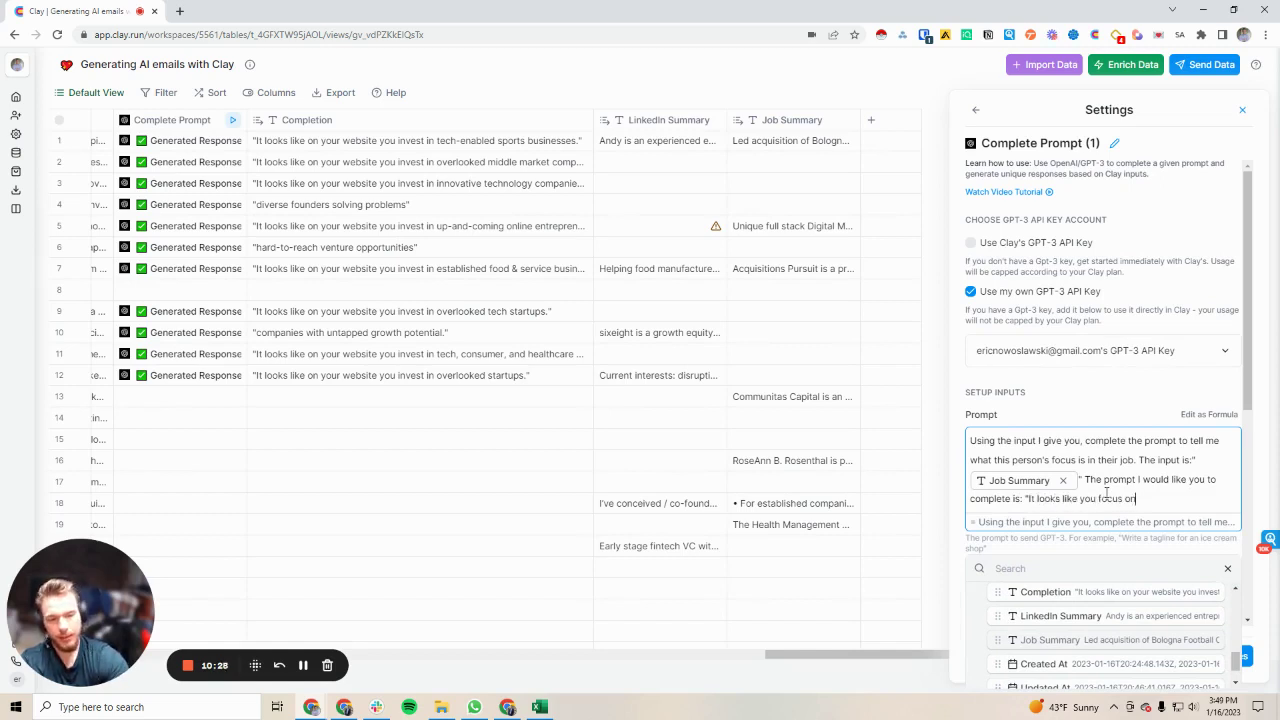
- Reword the sentence to complete so it reads "From your LI profile, it looks like you focus on"
key("BackSpace")
key("BackSpace")
key("BackSpace")
key("BackSpace")
key("BackSpace")
key("BackSpace")
key("BackSpace")
key("BackSpace")
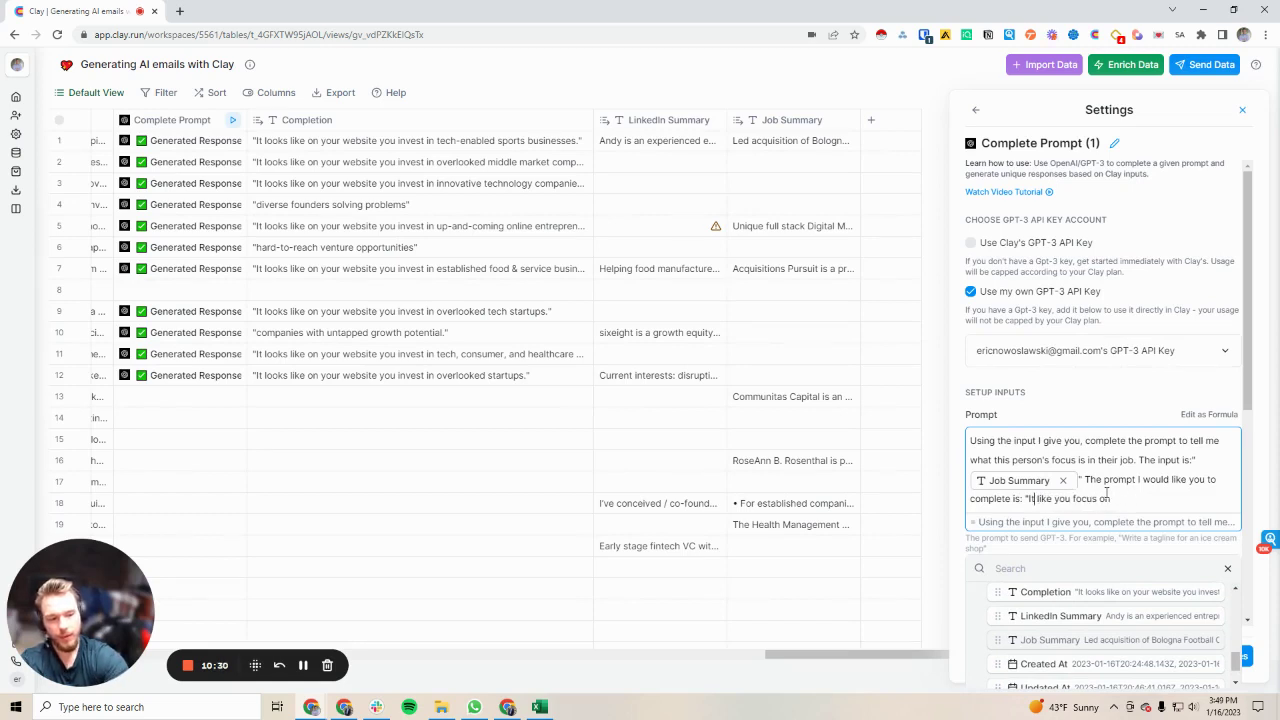
type("From your Li")
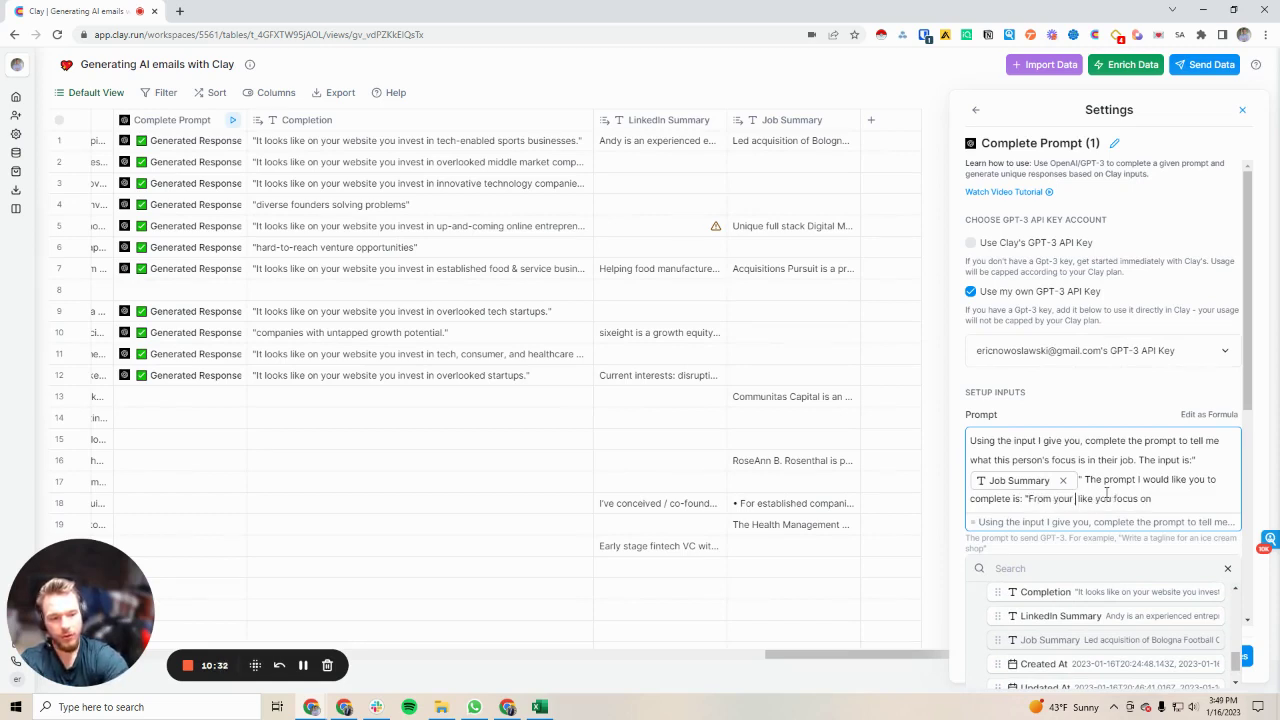
type(" profile ")
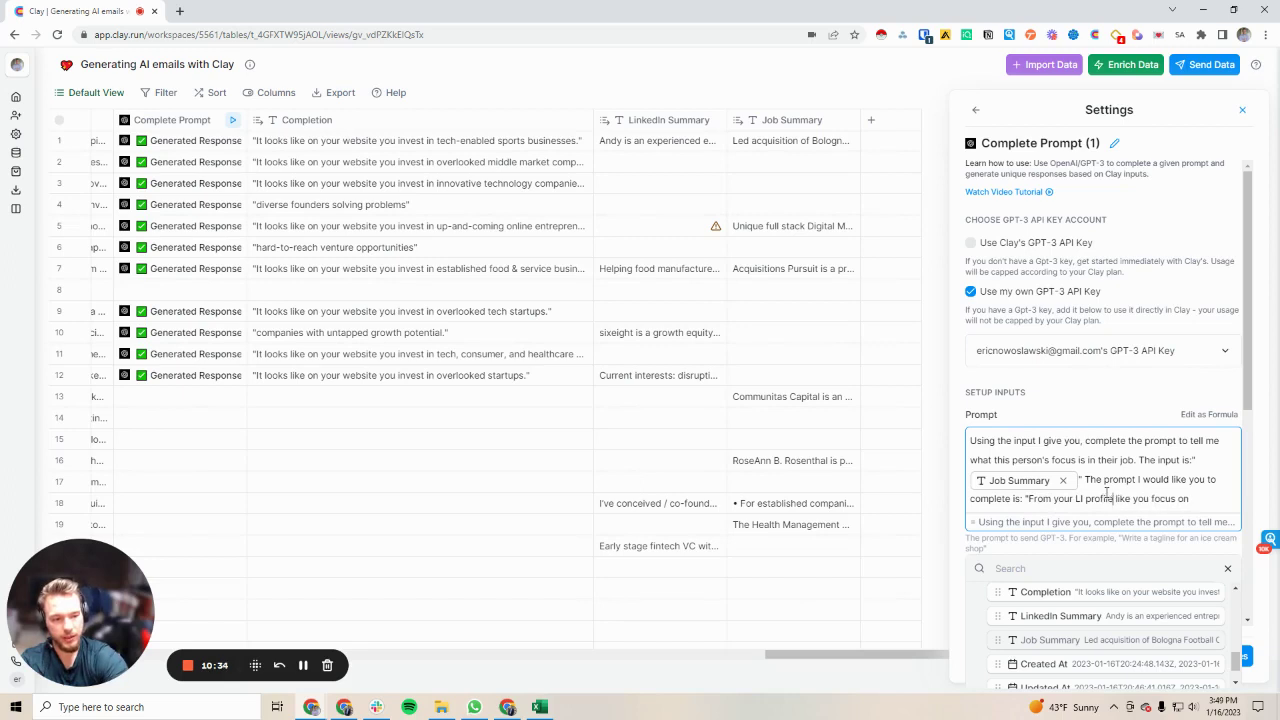
type(", it")
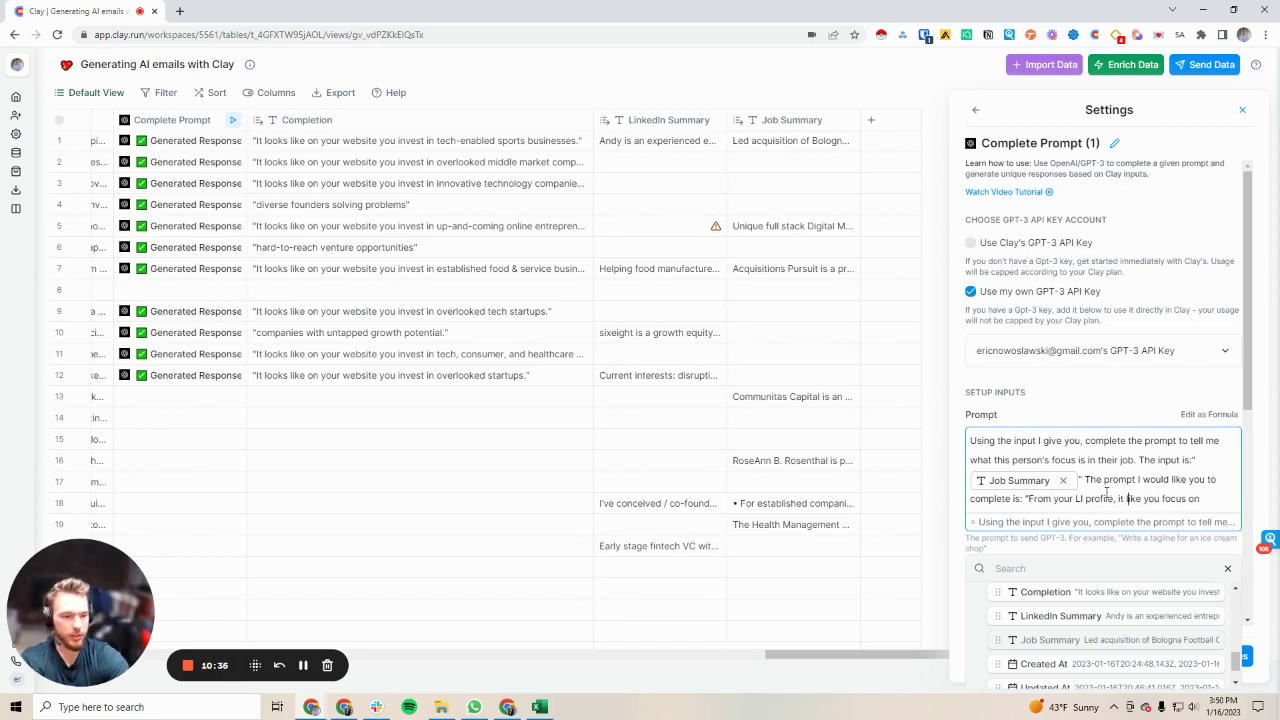
type(" looks l")
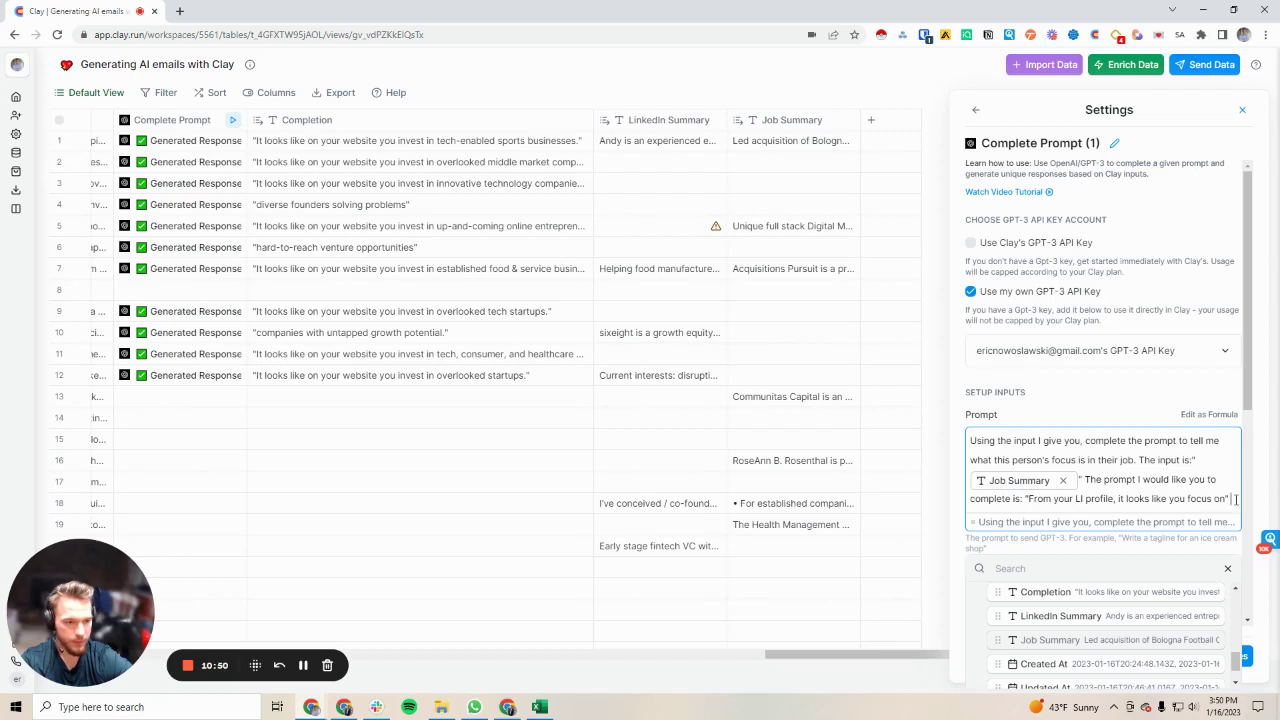
key("Return")
type("Tell me")
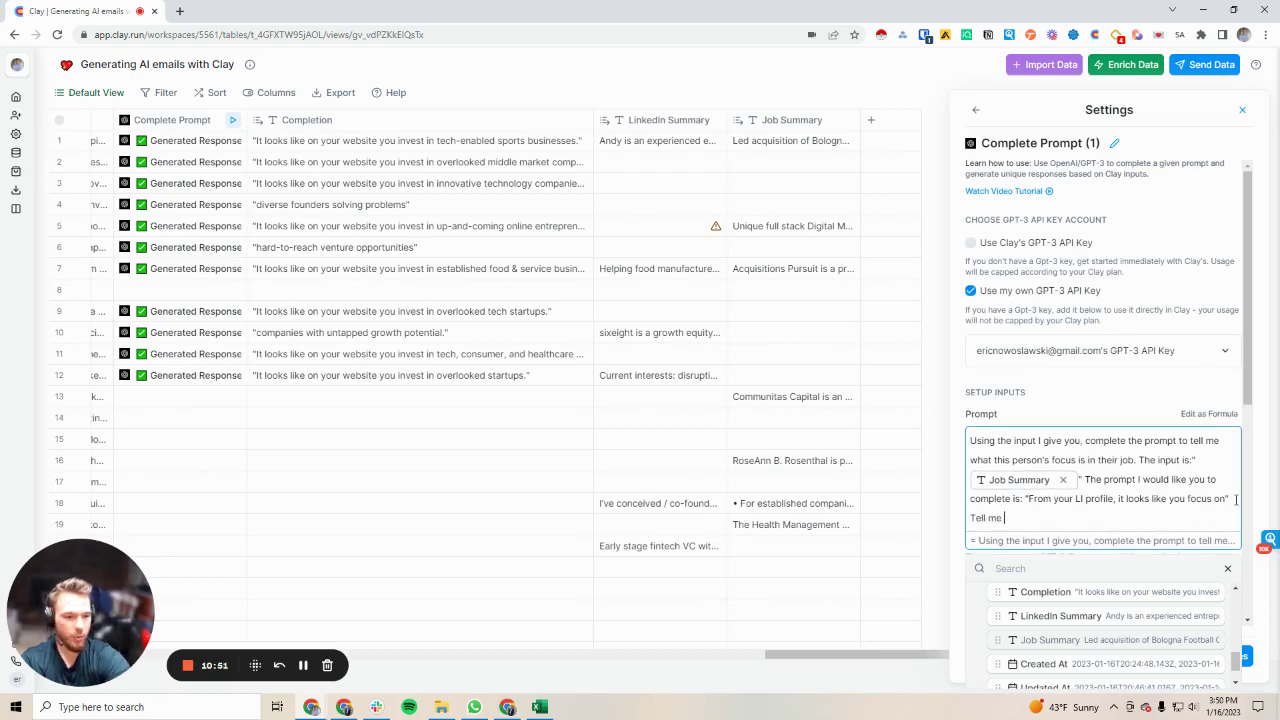
type(" what")
key("BackSpace")
key("BackSpace")
key("BackSpace")
key("BackSpace")
key("BackSpace")
key("BackSpace")
key("BackSpace")
key("BackSpace")
key("BackSpace")
key("BackSpace")
key("BackSpace")
key("BackSpace")
key("BackSpace")
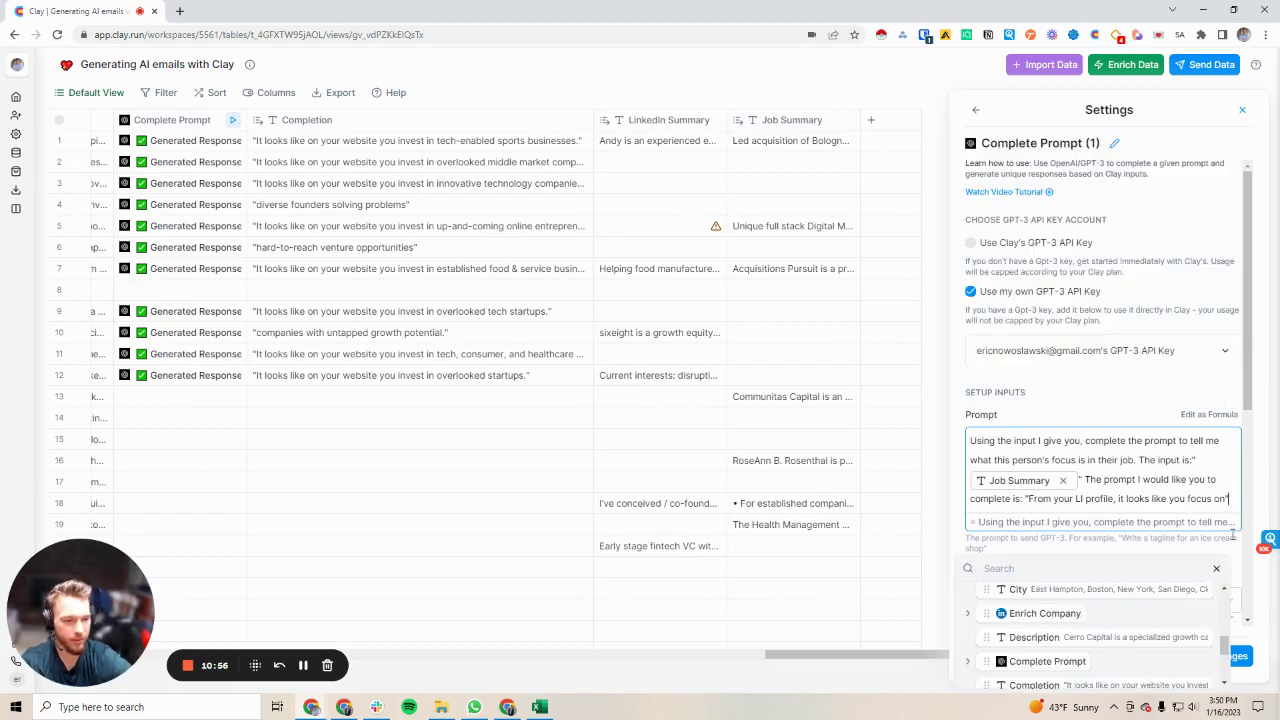
- Save the second Complete Prompt enrichment and run it individually for rows 1, 5, 7, 13, 16, 18 and 19, which have job summaries
left_click(1223, 656)
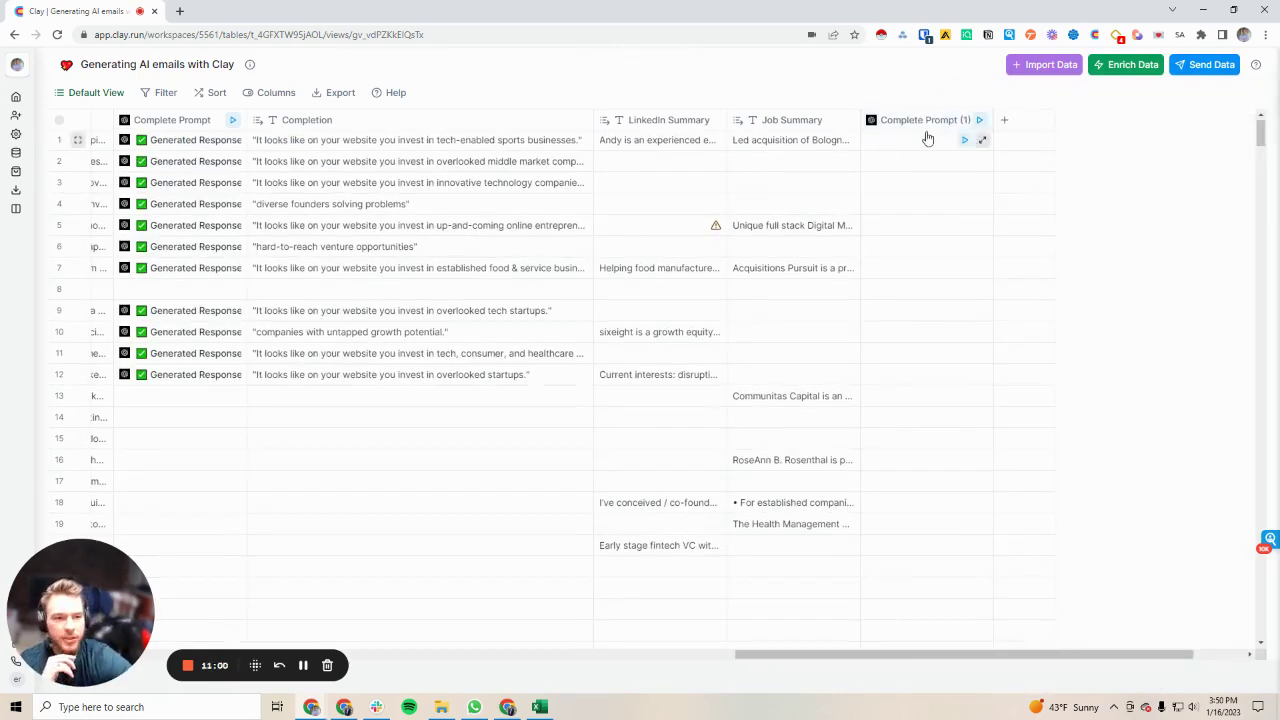
left_click(964, 139)
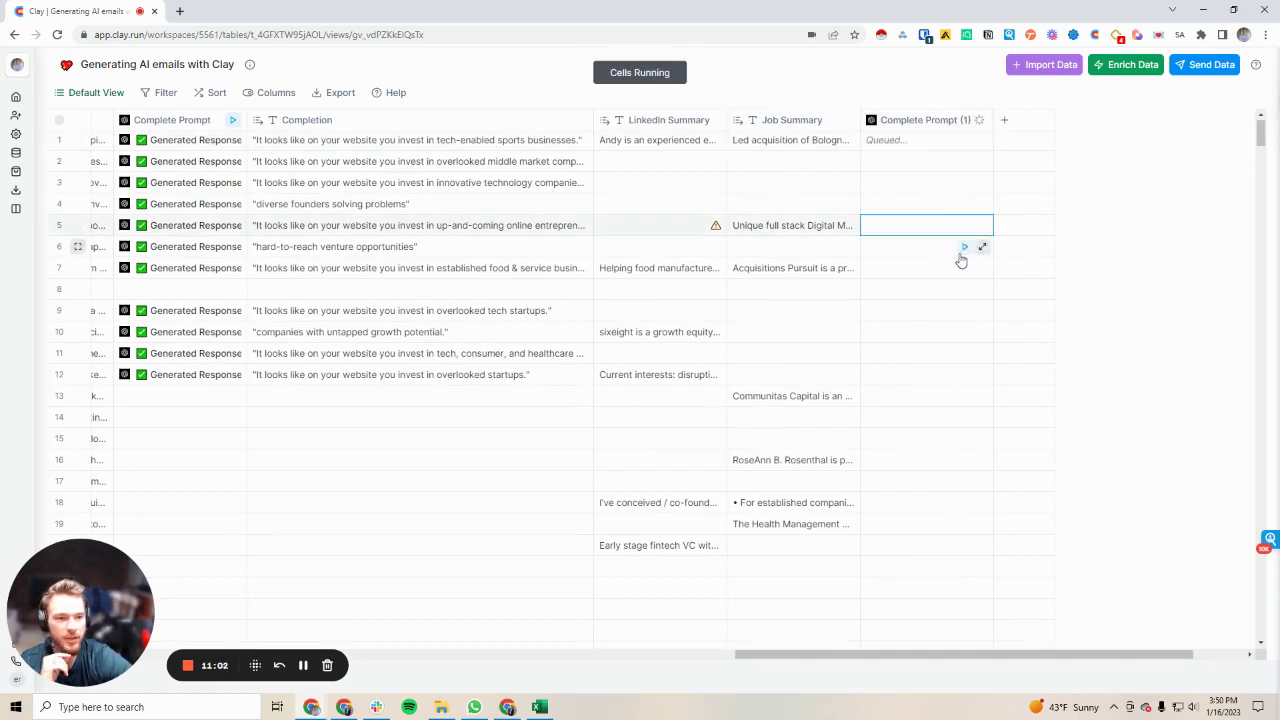
left_click(964, 267)
left_click(964, 395)
left_click(964, 459)
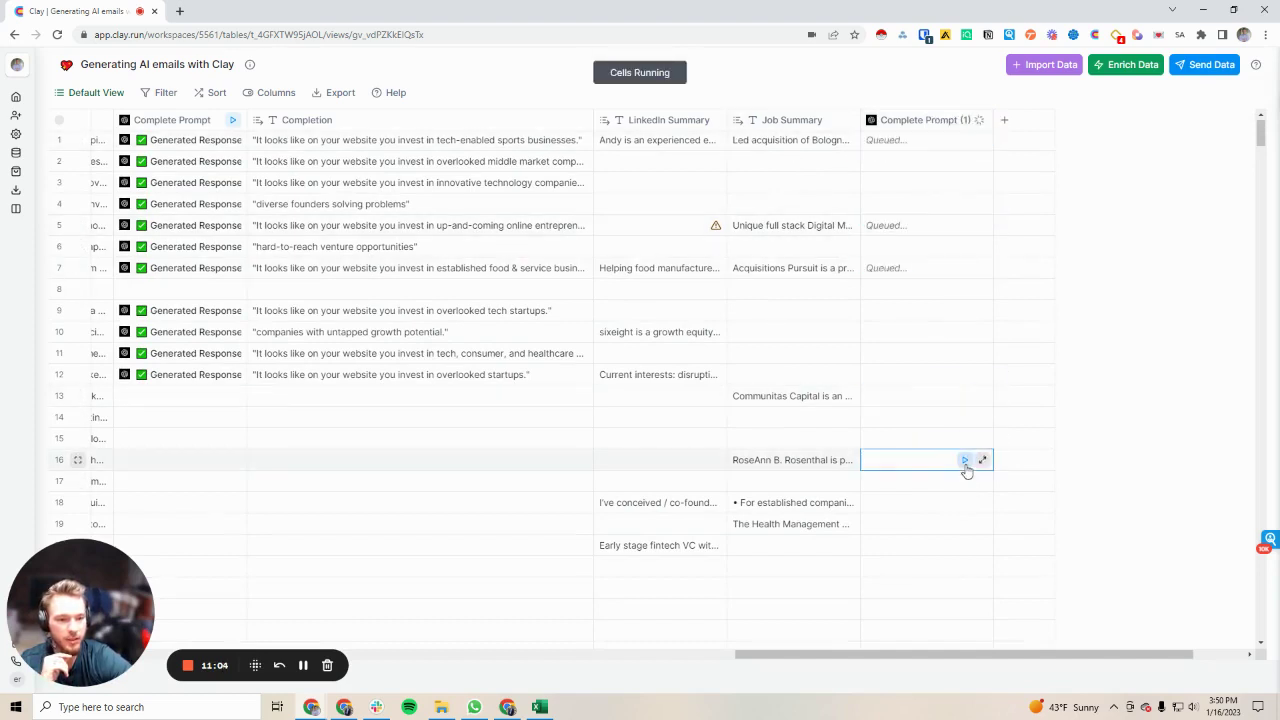
left_click(964, 502)
left_click(964, 523)
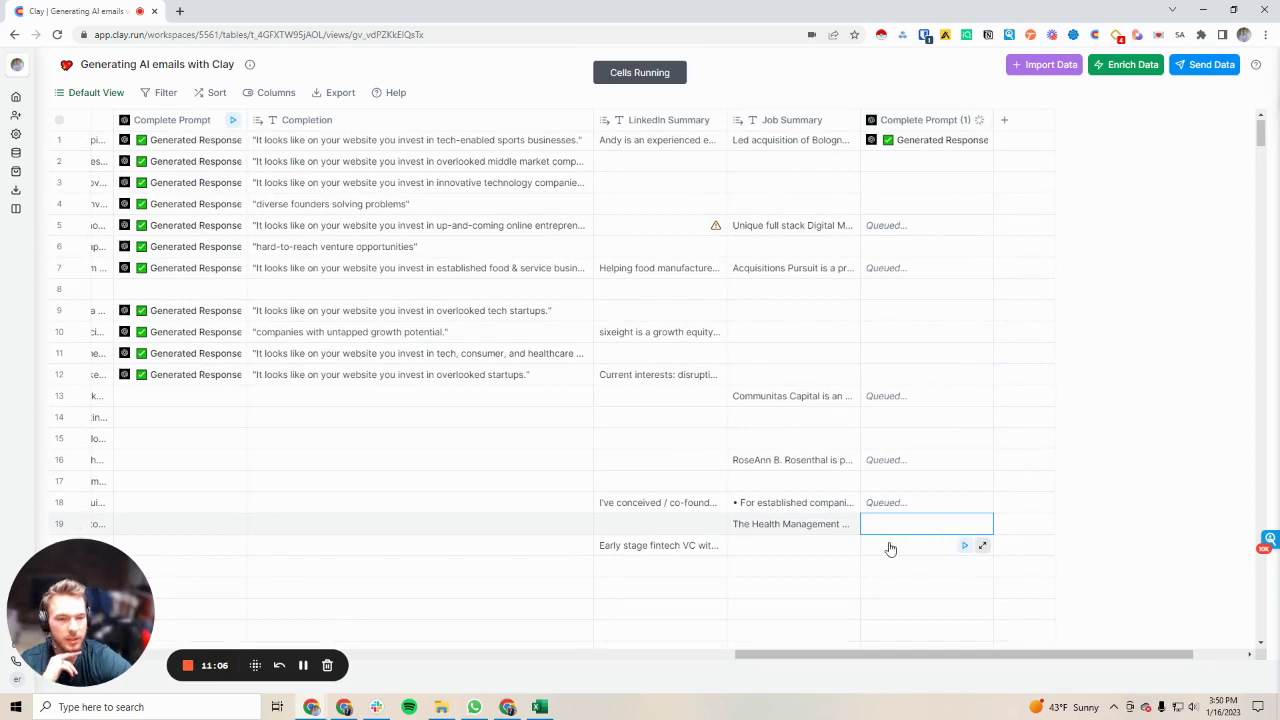
- Map the Completion value from row 1's generated response to a new table column and widen that column to make its text readable
left_click(892, 141)
left_click(1180, 179)
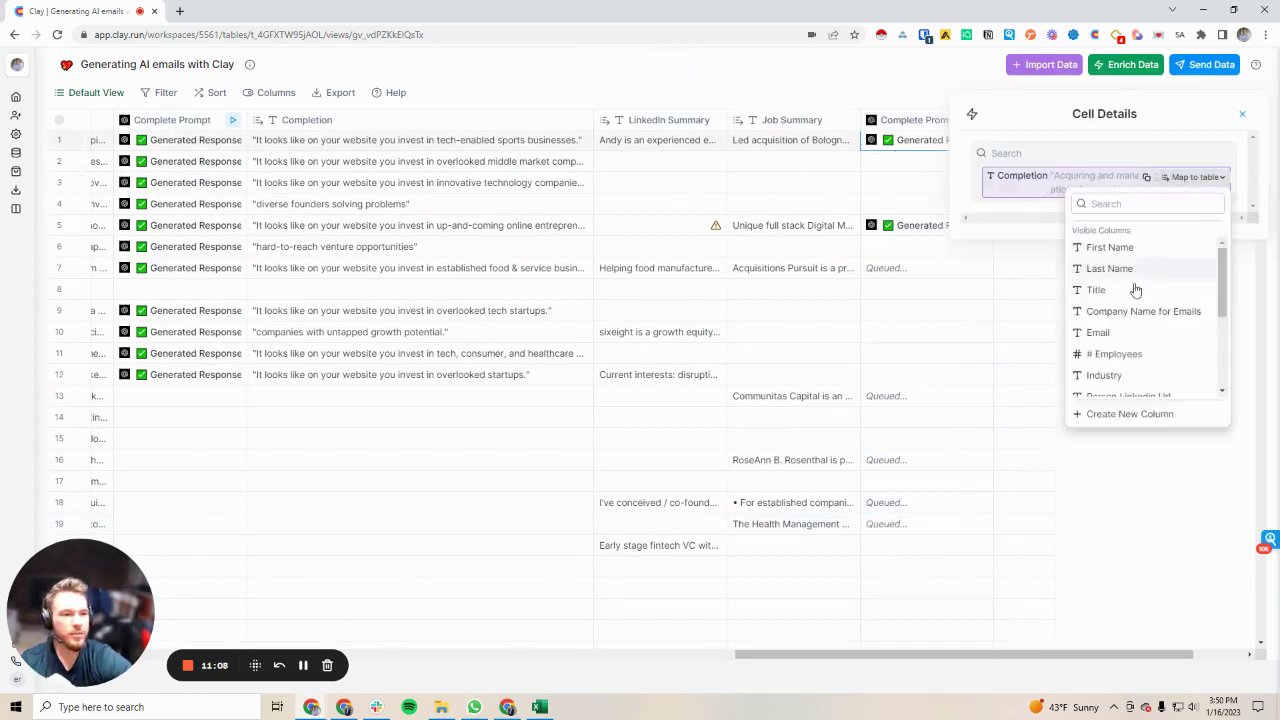
left_click(1125, 414)
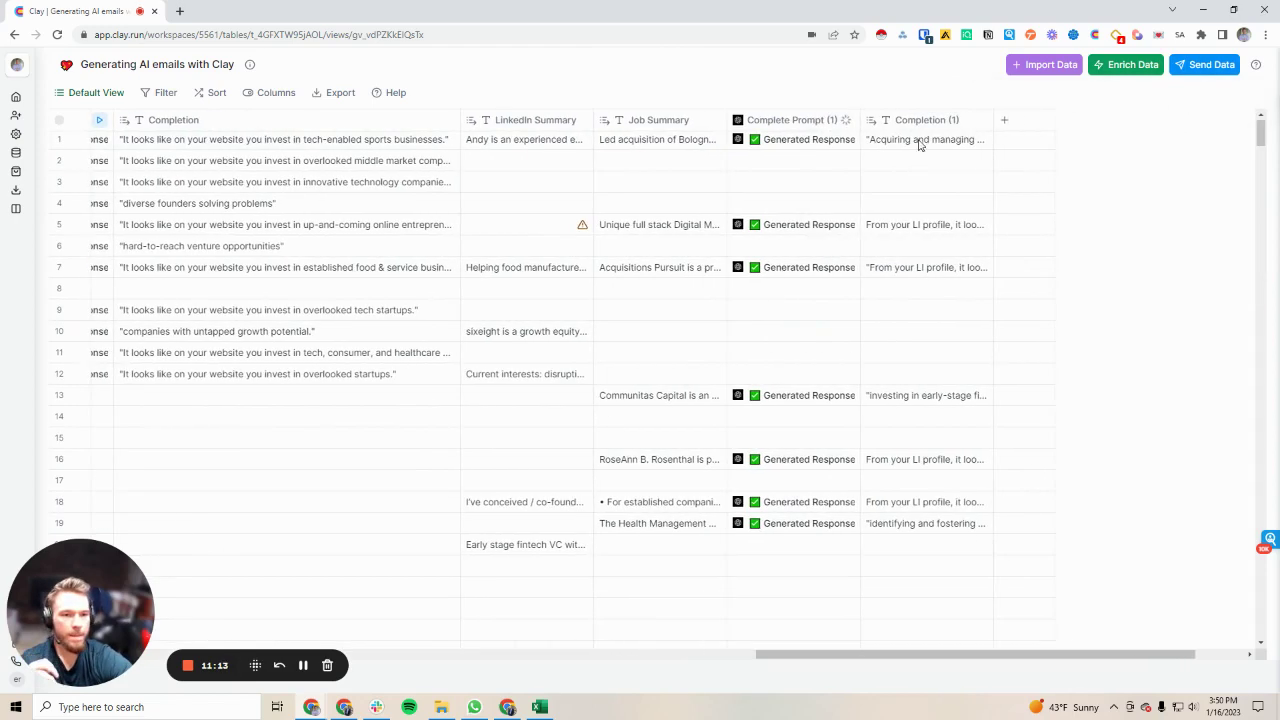
left_click_drag(993, 119, 1230, 119)
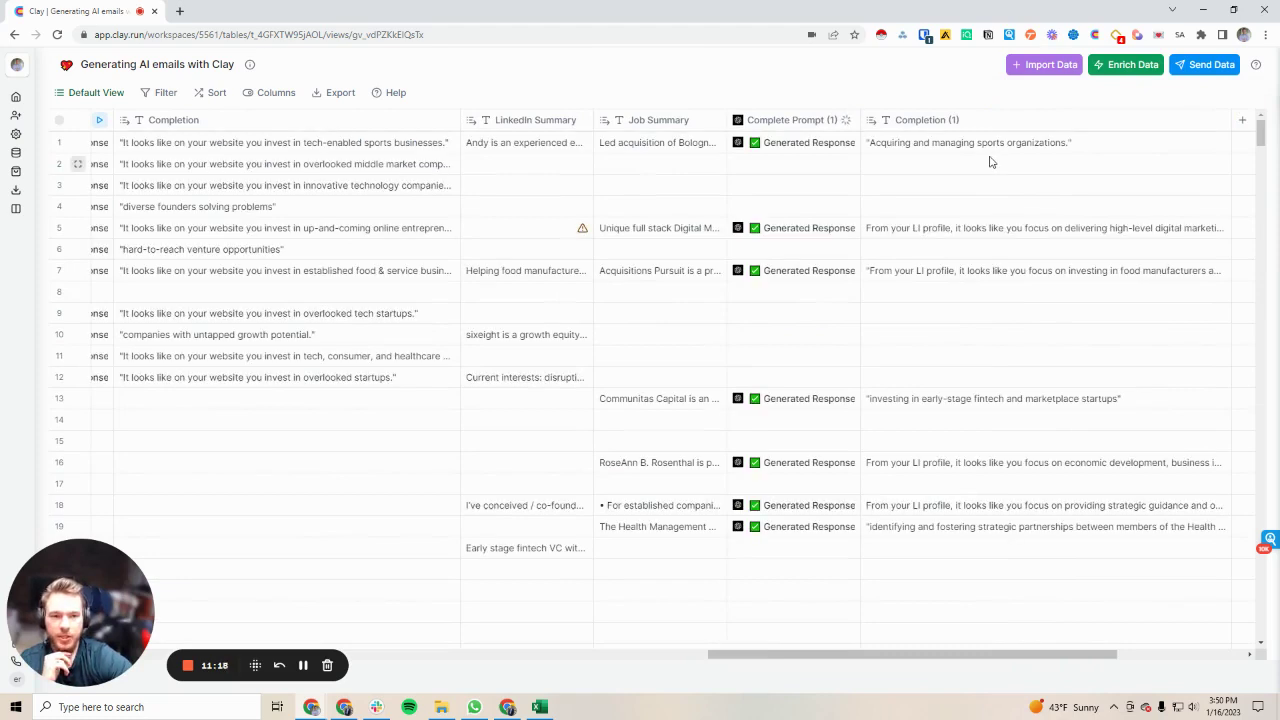
- Compare the new completions in rows 5 and 7 with the full job summaries they were generated from
double_click(953, 233)
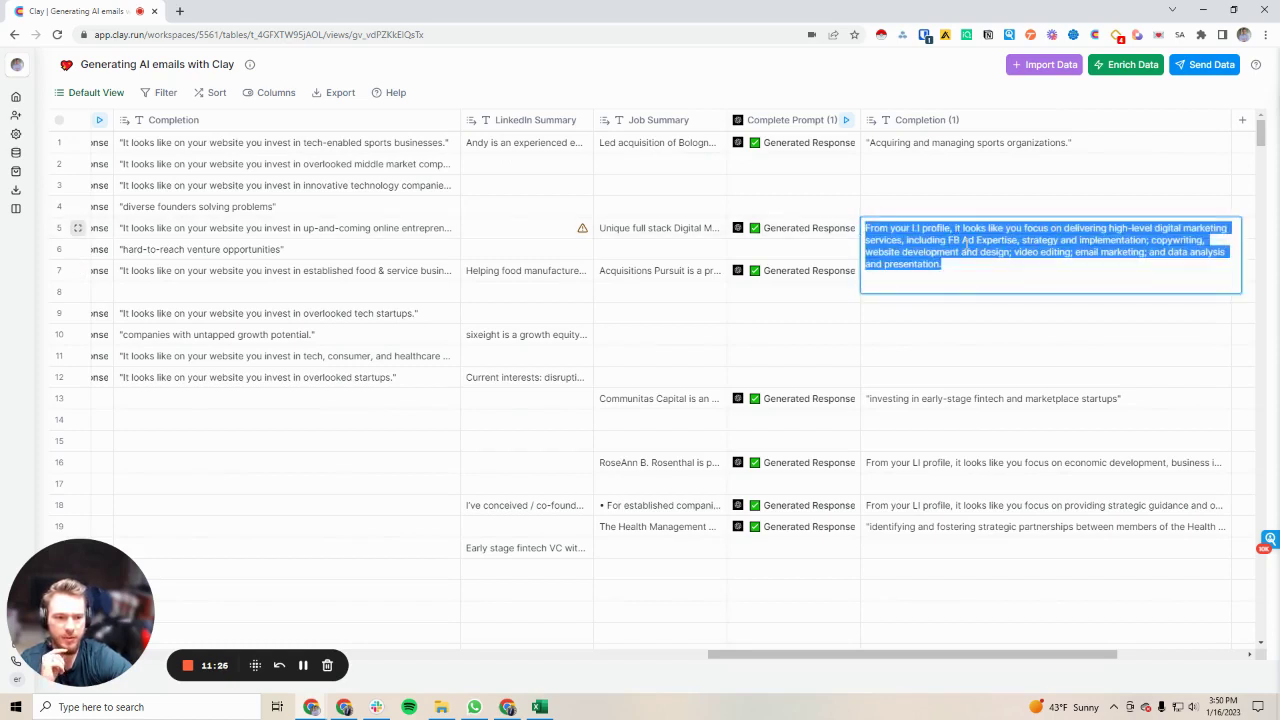
double_click(622, 230)
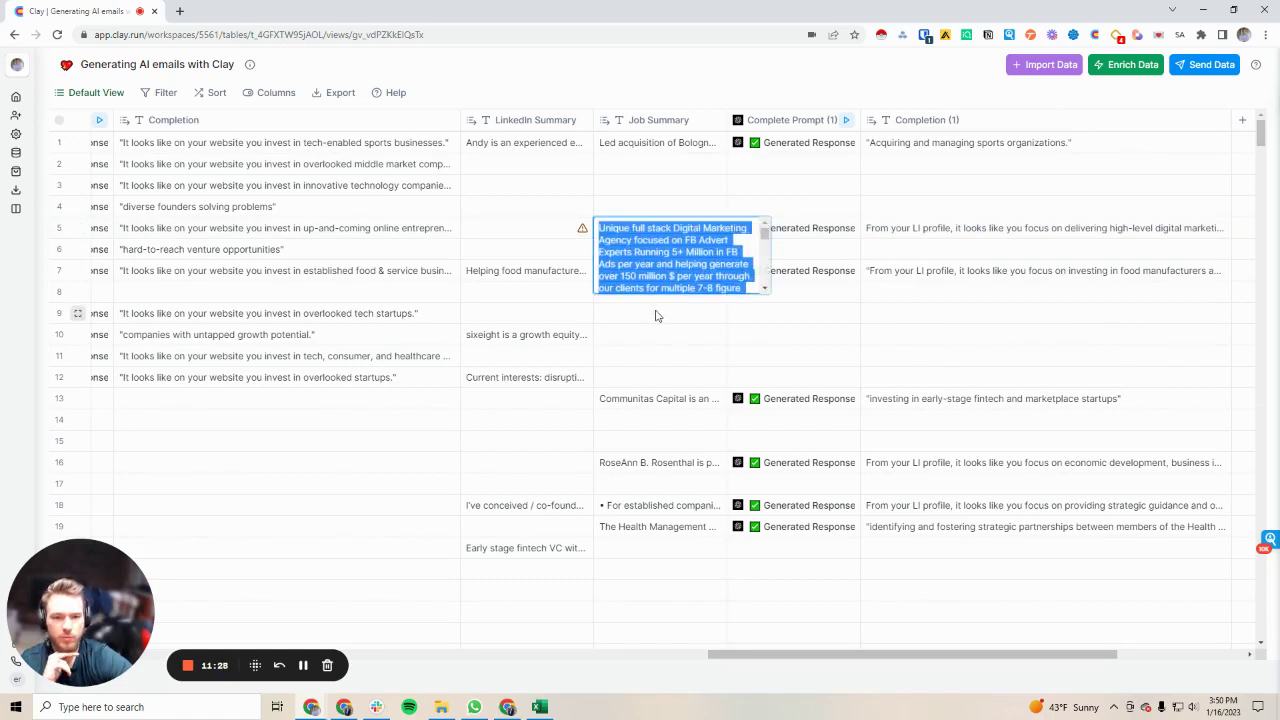
scroll(651, 256, "down", 5)
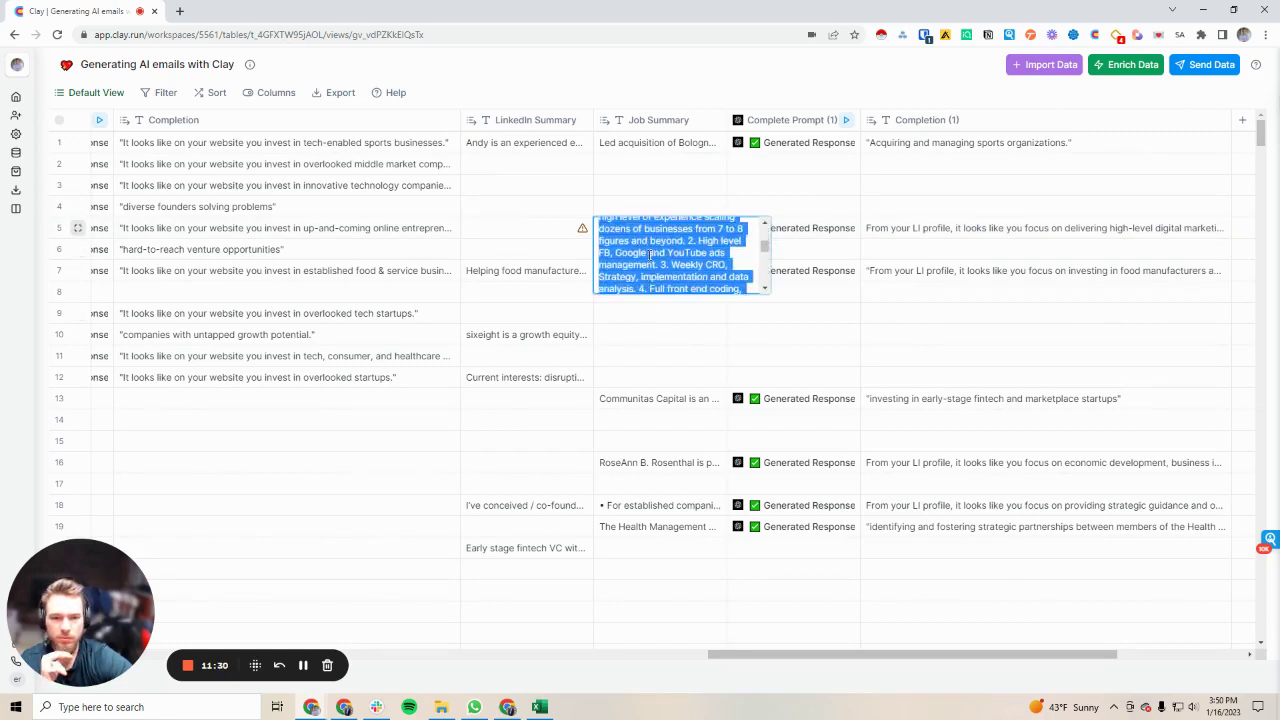
scroll(651, 256, "down", 5)
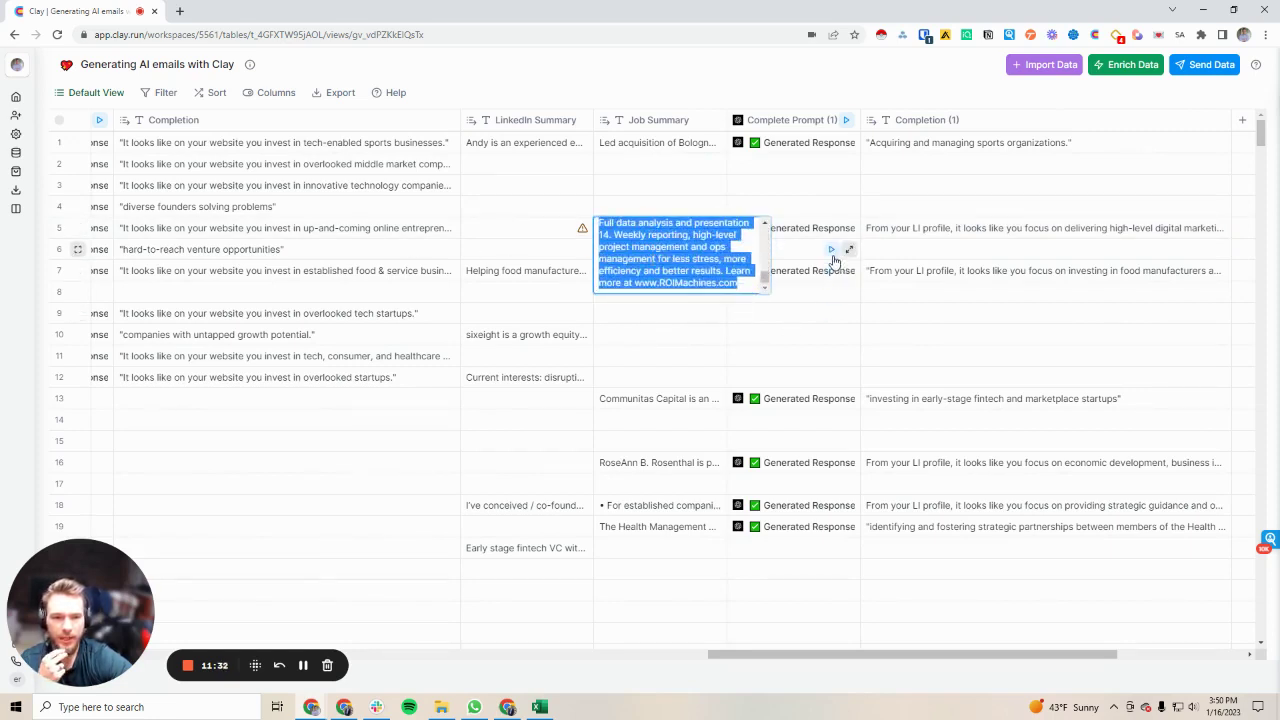
left_click(906, 240)
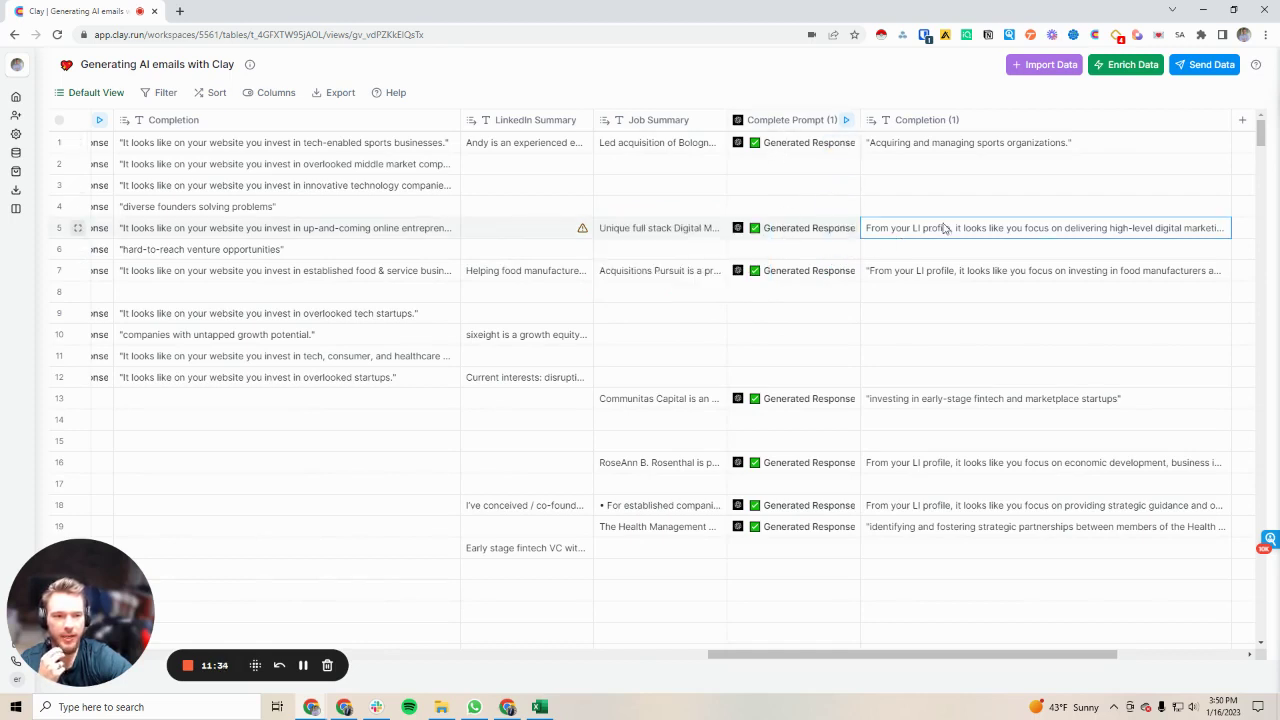
left_click(923, 268)
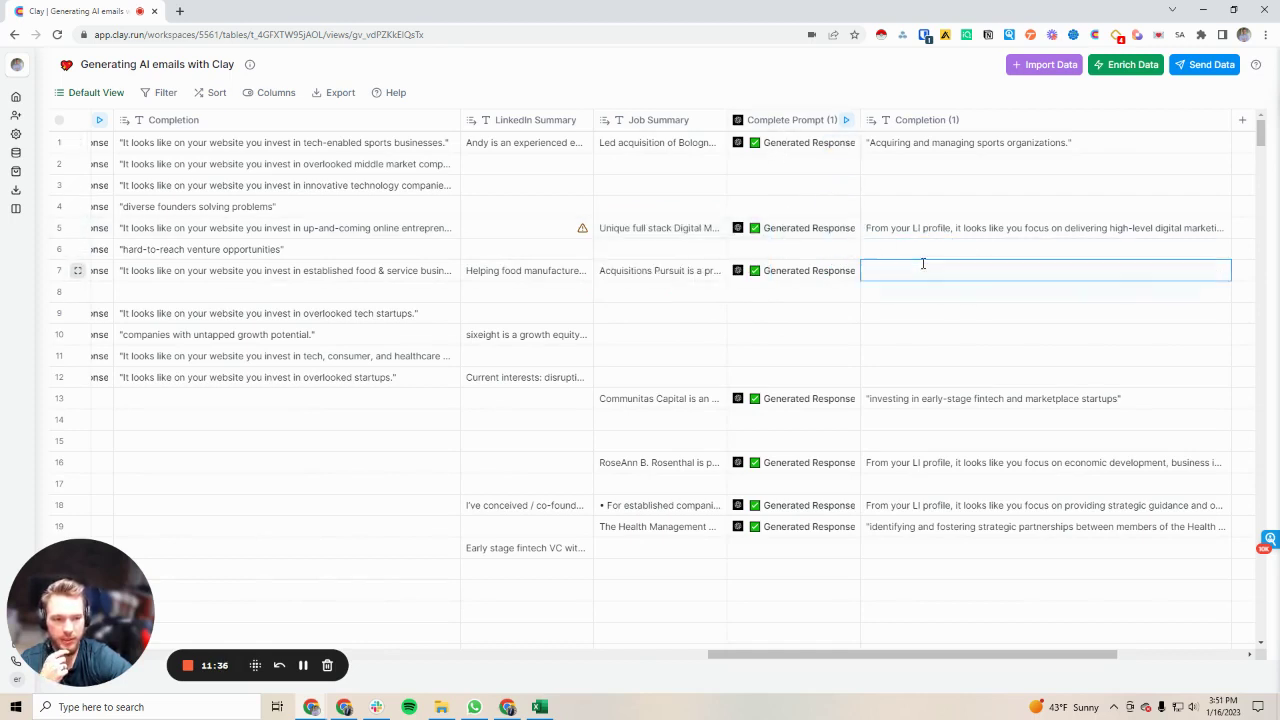
left_click(940, 275)
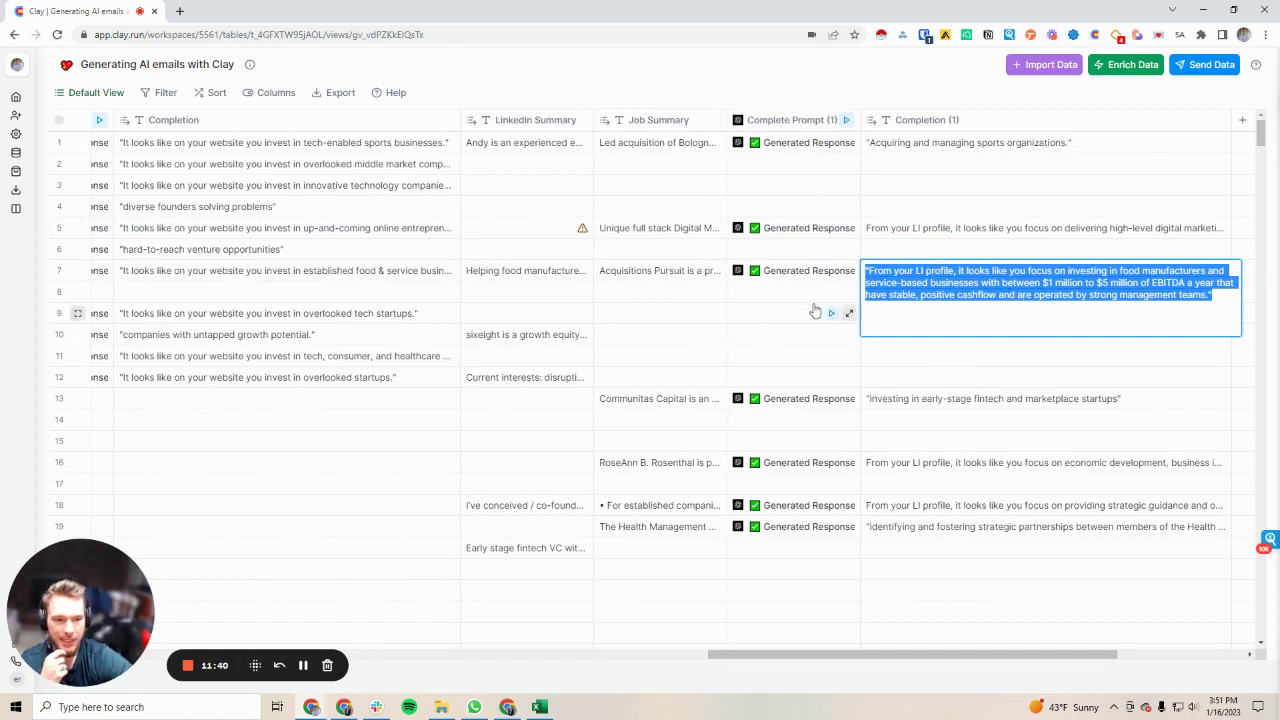
double_click(656, 276)
scroll(658, 320, "down", 3)
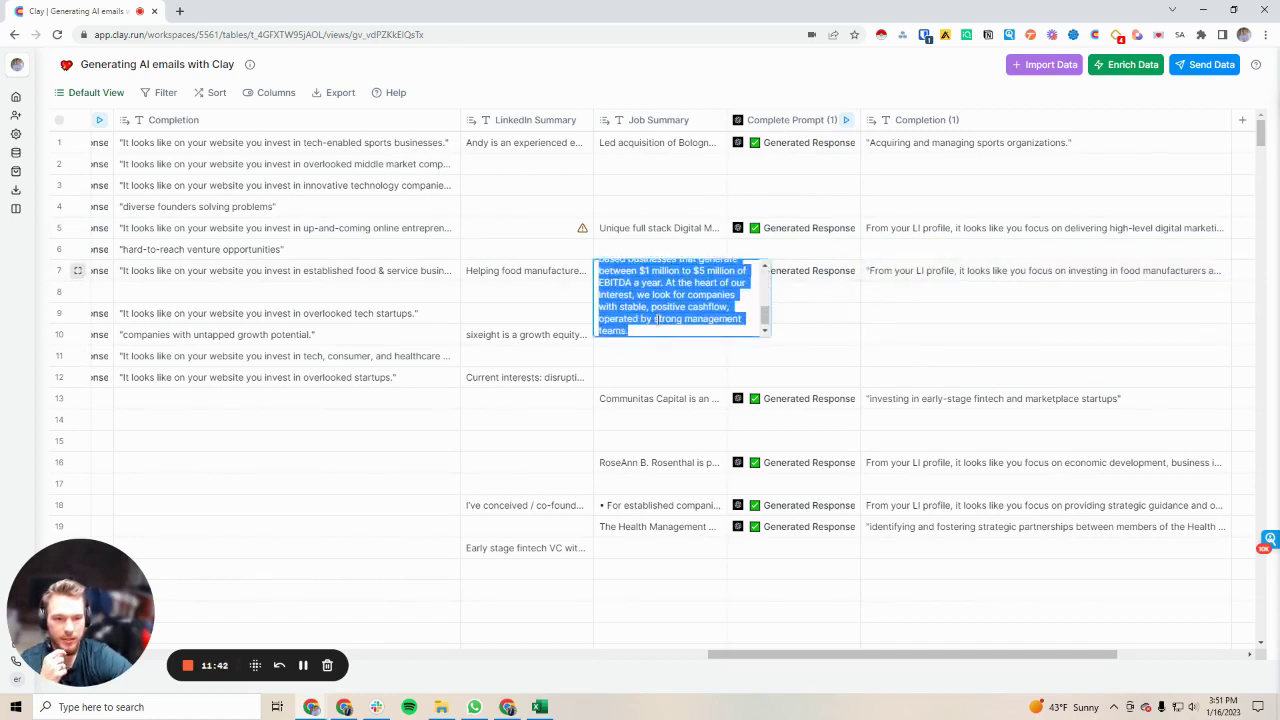
- Check the generated completions in rows 13 and 16 against the job summaries of the same rows
left_click(673, 400)
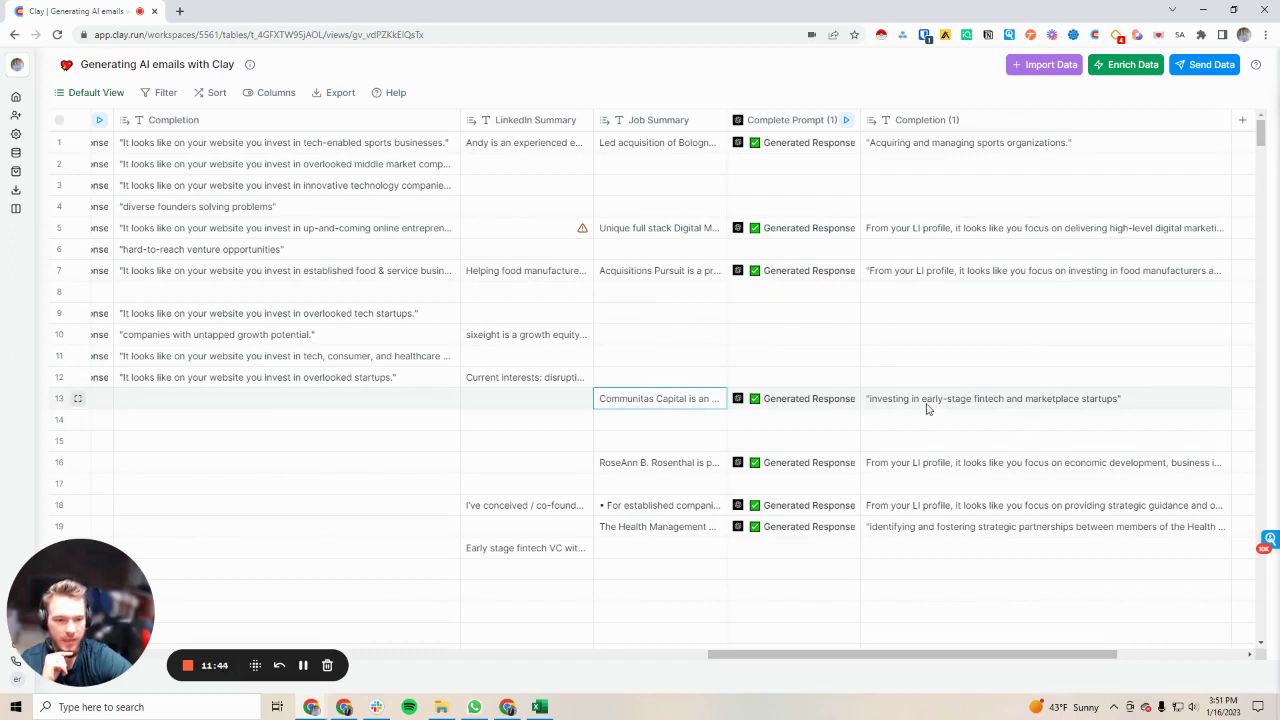
double_click(668, 399)
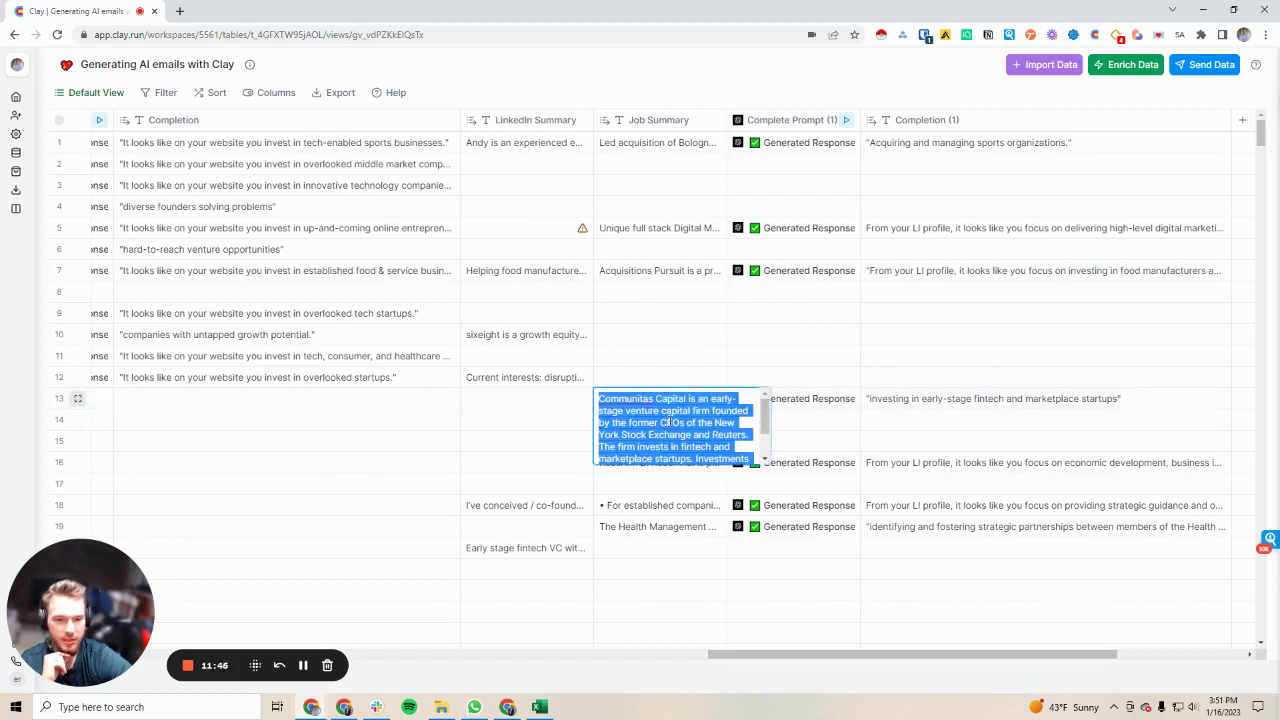
scroll(681, 456, "up", 3)
left_click(948, 463)
double_click(893, 474)
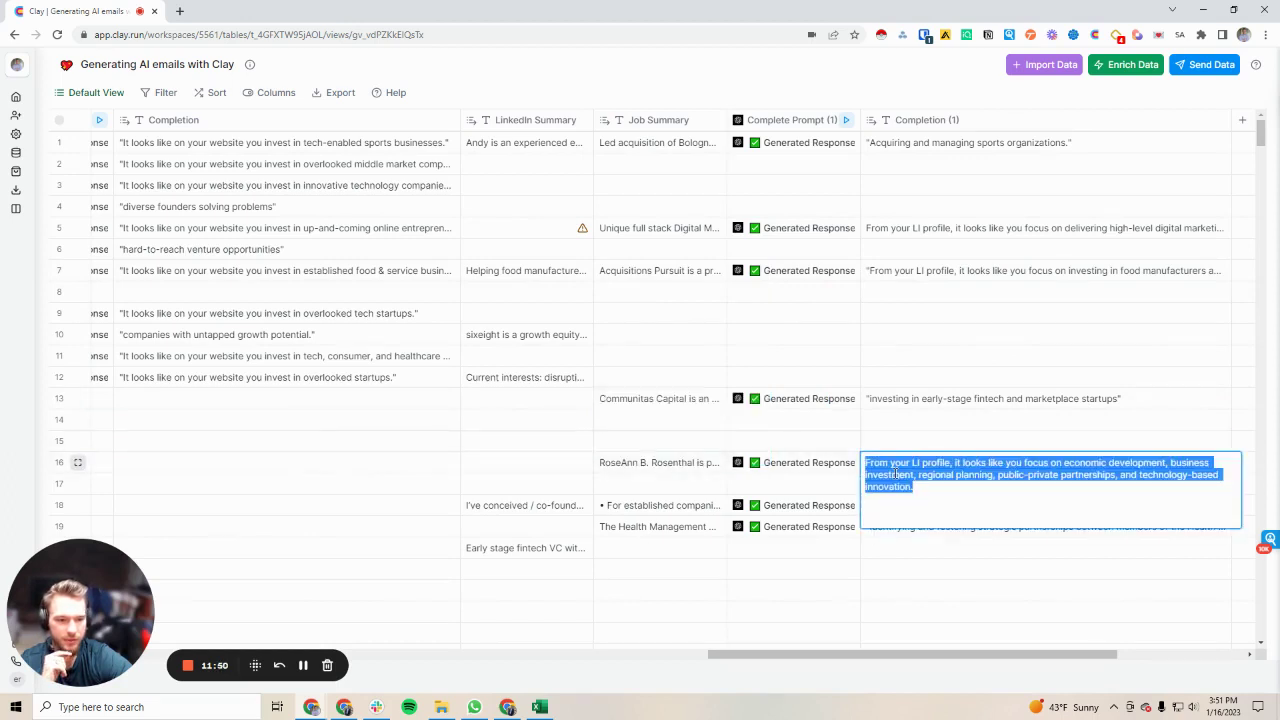
left_click(668, 462)
double_click(668, 462)
scroll(677, 487, "down", 5)
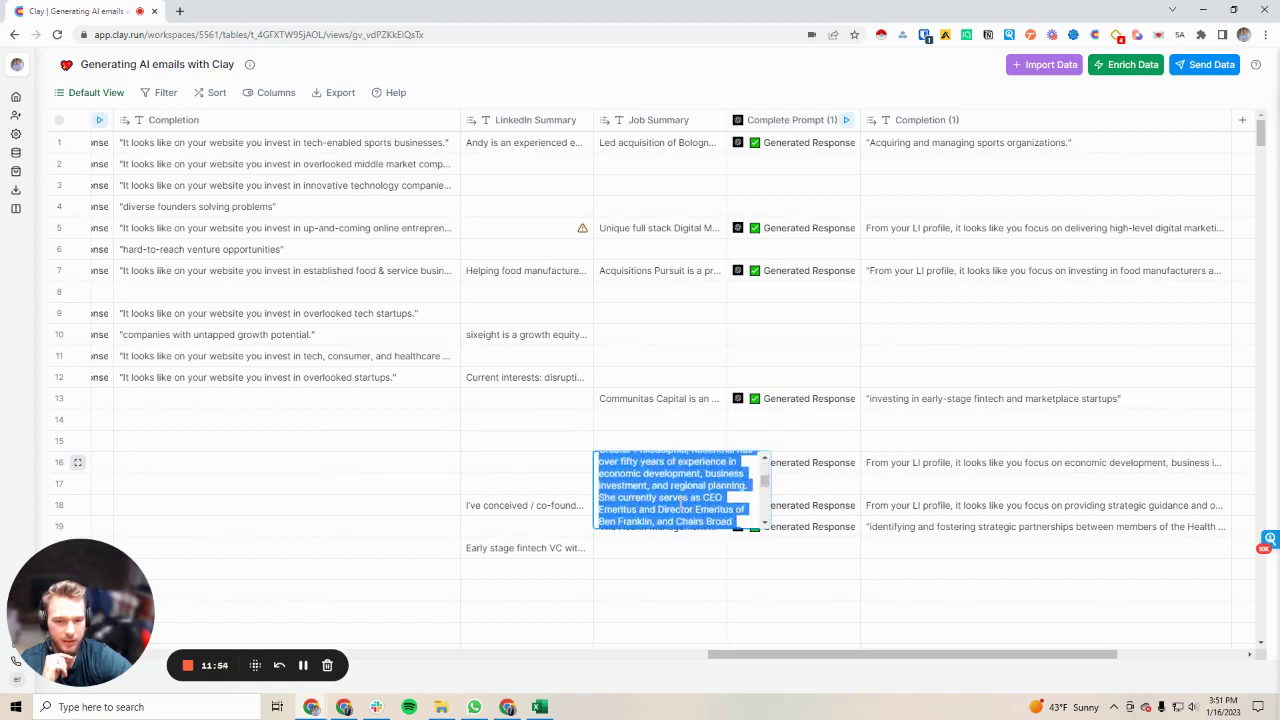
- Compare the generated completion in row 18 with its full job summary, and open row 19's completion for reading
left_click(893, 448)
double_click(889, 517)
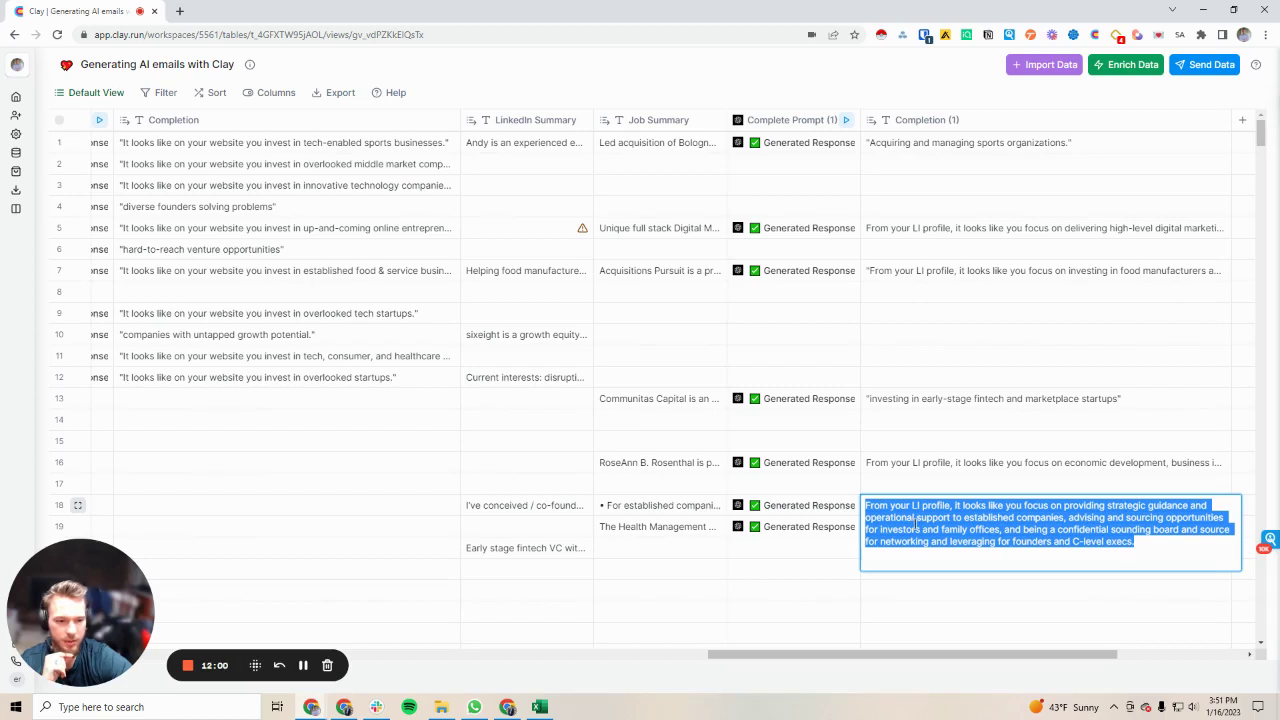
left_click(680, 511)
double_click(725, 535)
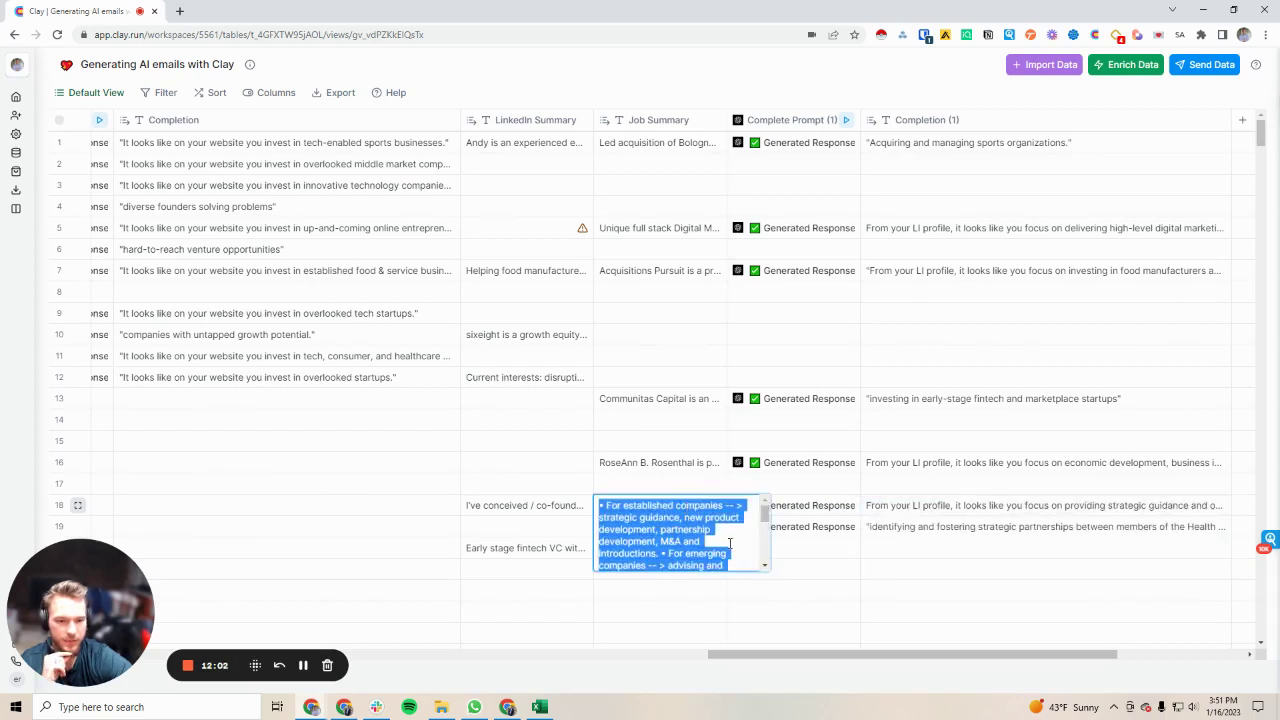
scroll(729, 543, "down", 3)
left_click(940, 540)
double_click(946, 528)
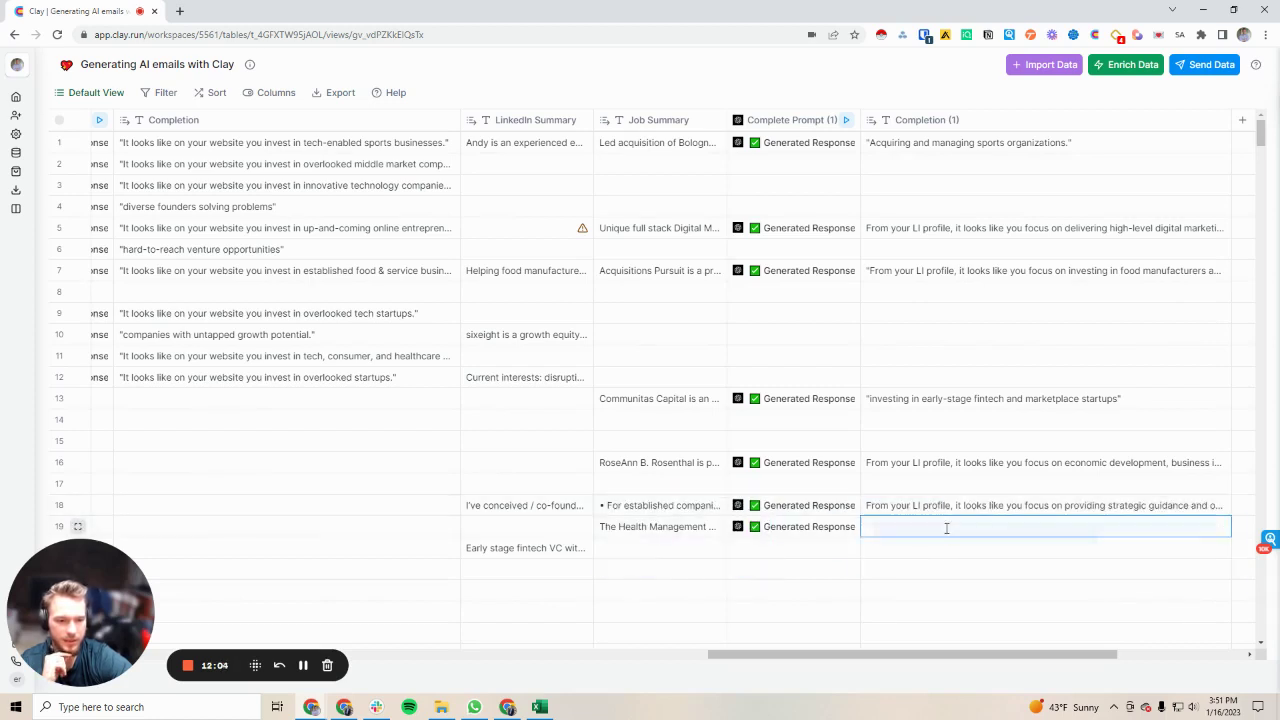
key("Escape")
- Edit the Complete Prompt (1) prompt to ask for completion "in less than 8 words" and save the changes
left_click(784, 120)
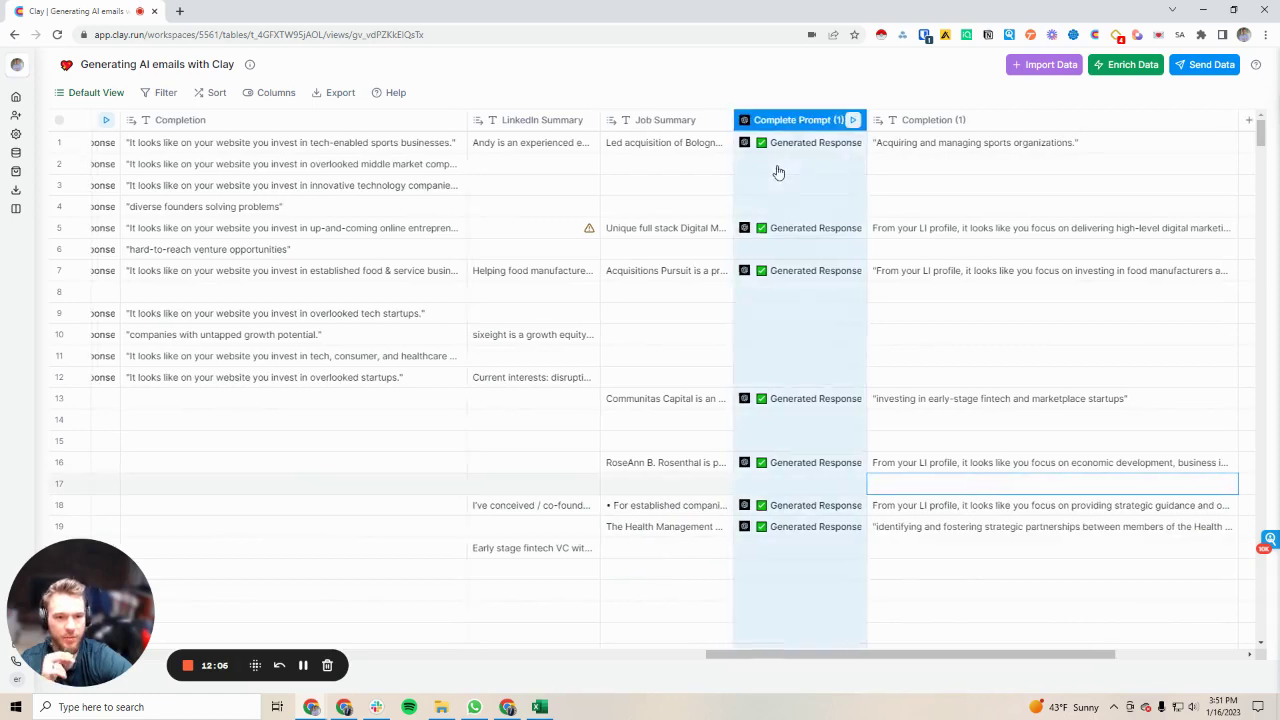
left_click(806, 323)
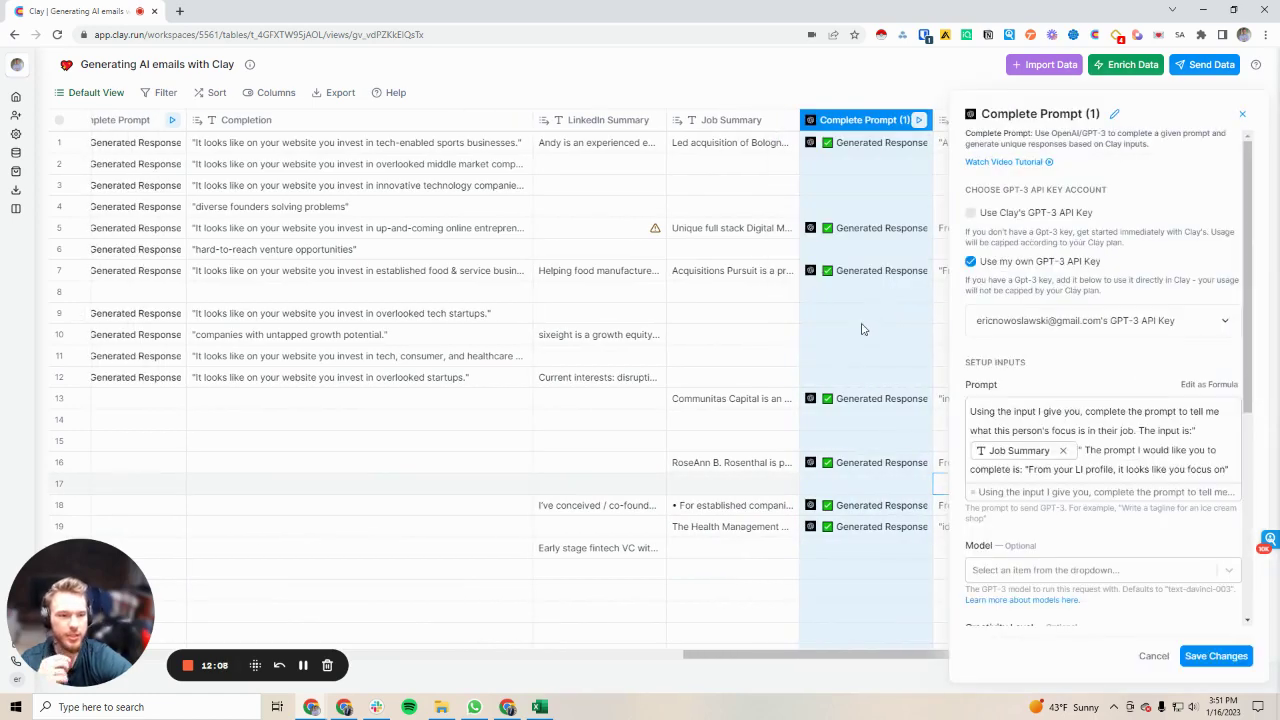
left_click(1016, 470)
type("in less than 8")
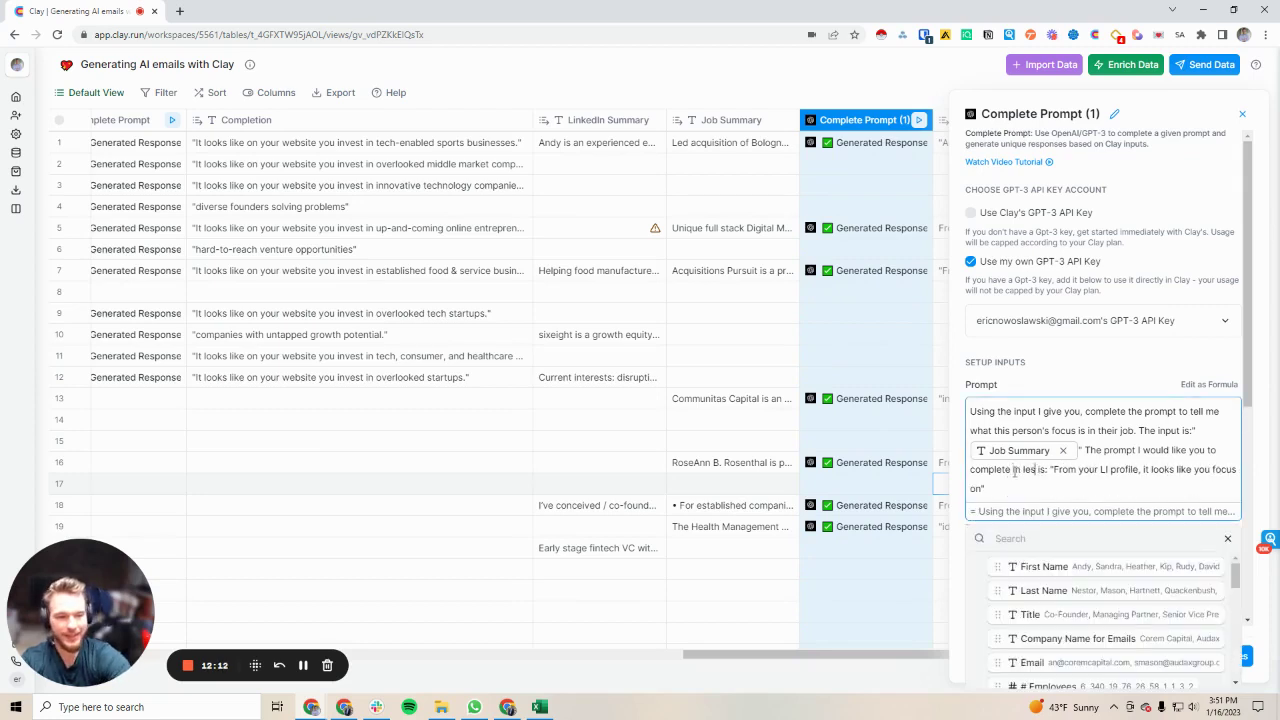
type(" words")
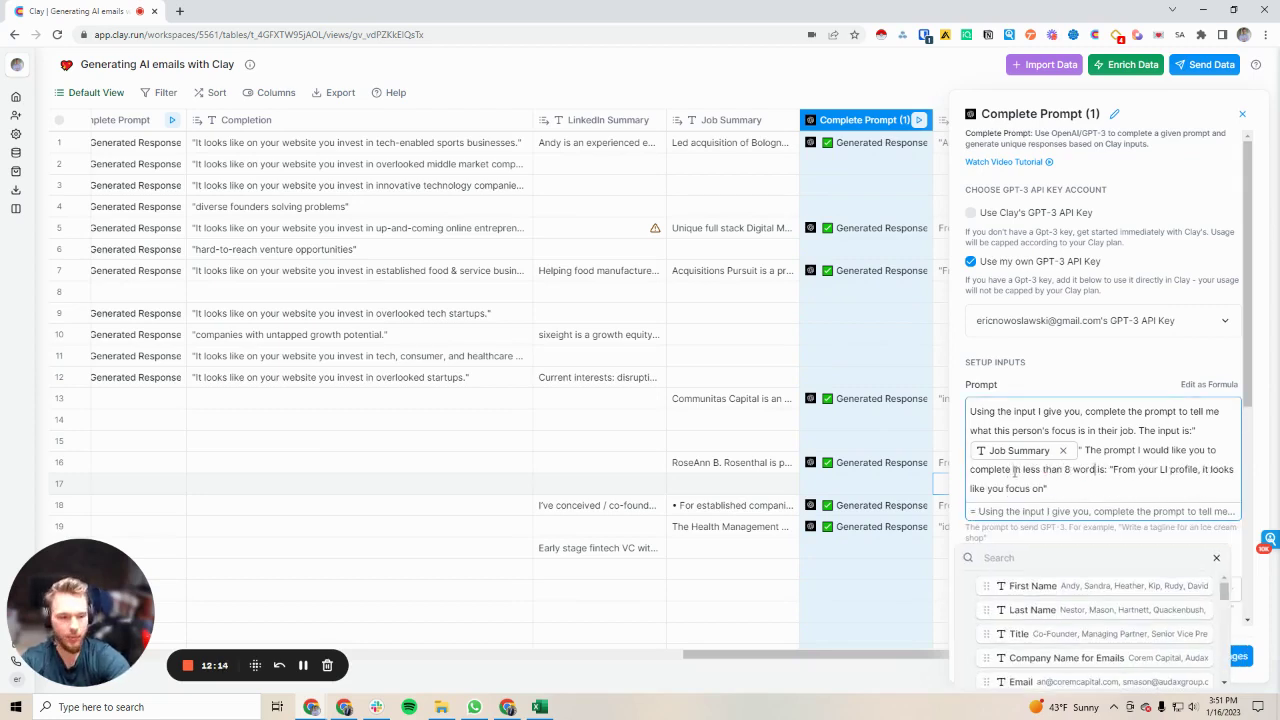
left_click(1228, 557)
left_click(1220, 655)
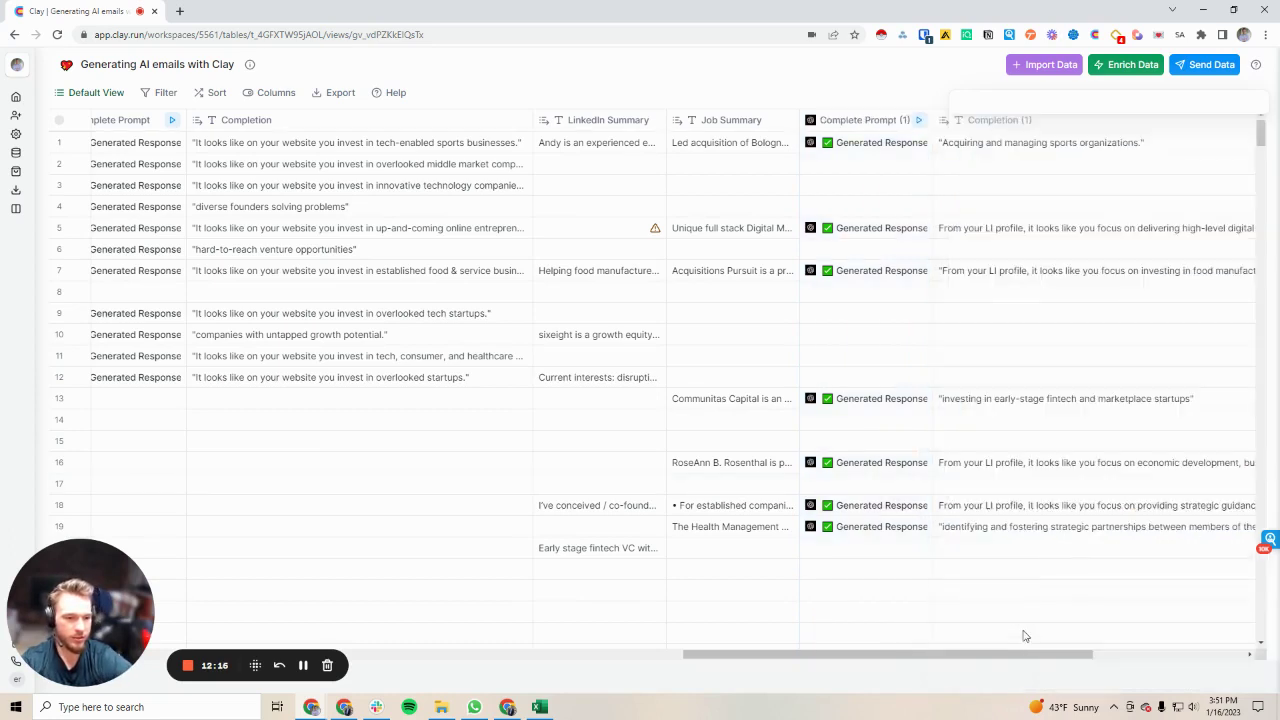
- Re-run Complete Prompt (1) individually for rows 1, 5, 7, 13, 16, 18 and 19 with the 8-word limit
left_click(905, 143)
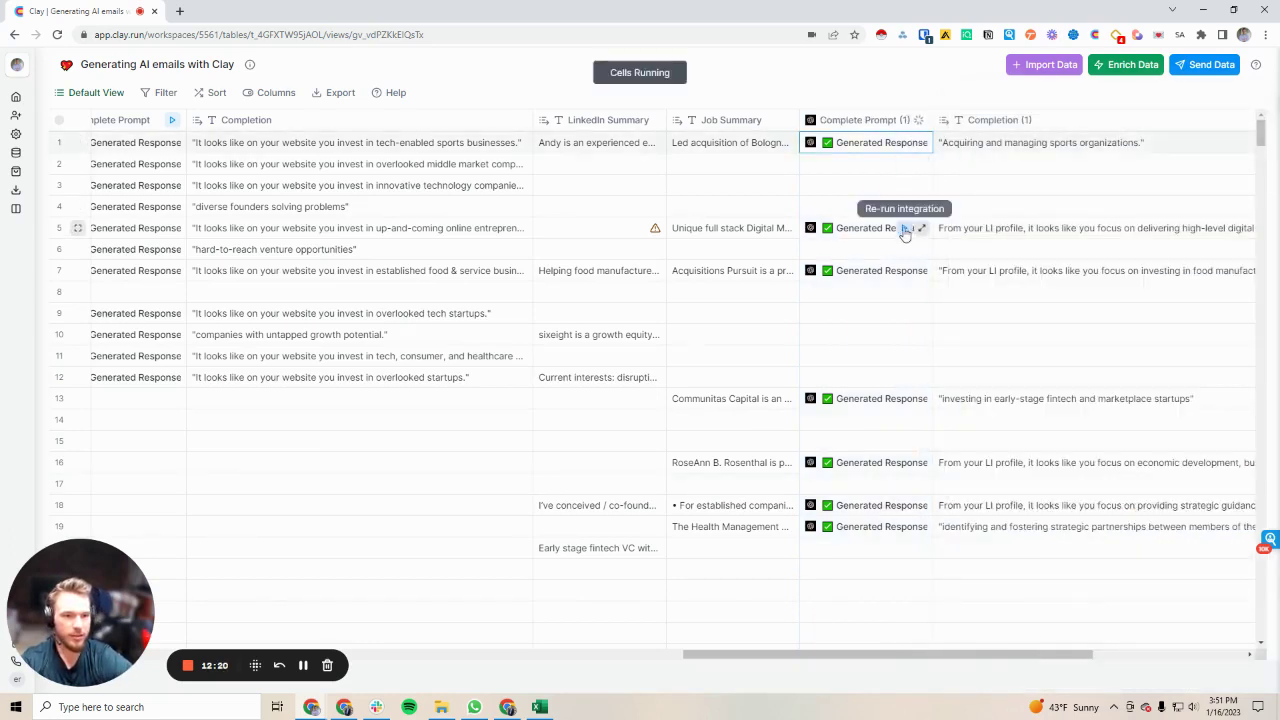
left_click(905, 228)
left_click(905, 270)
left_click(905, 398)
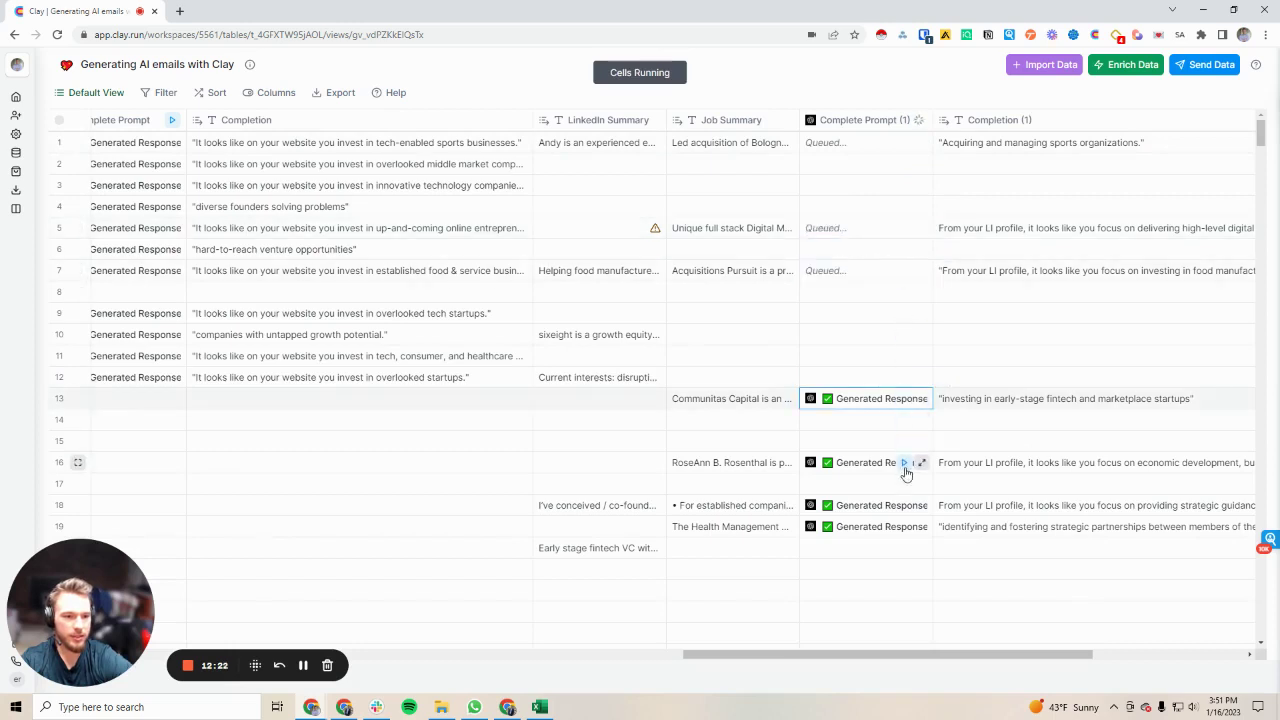
left_click(905, 462)
left_click(905, 505)
left_click(905, 530)
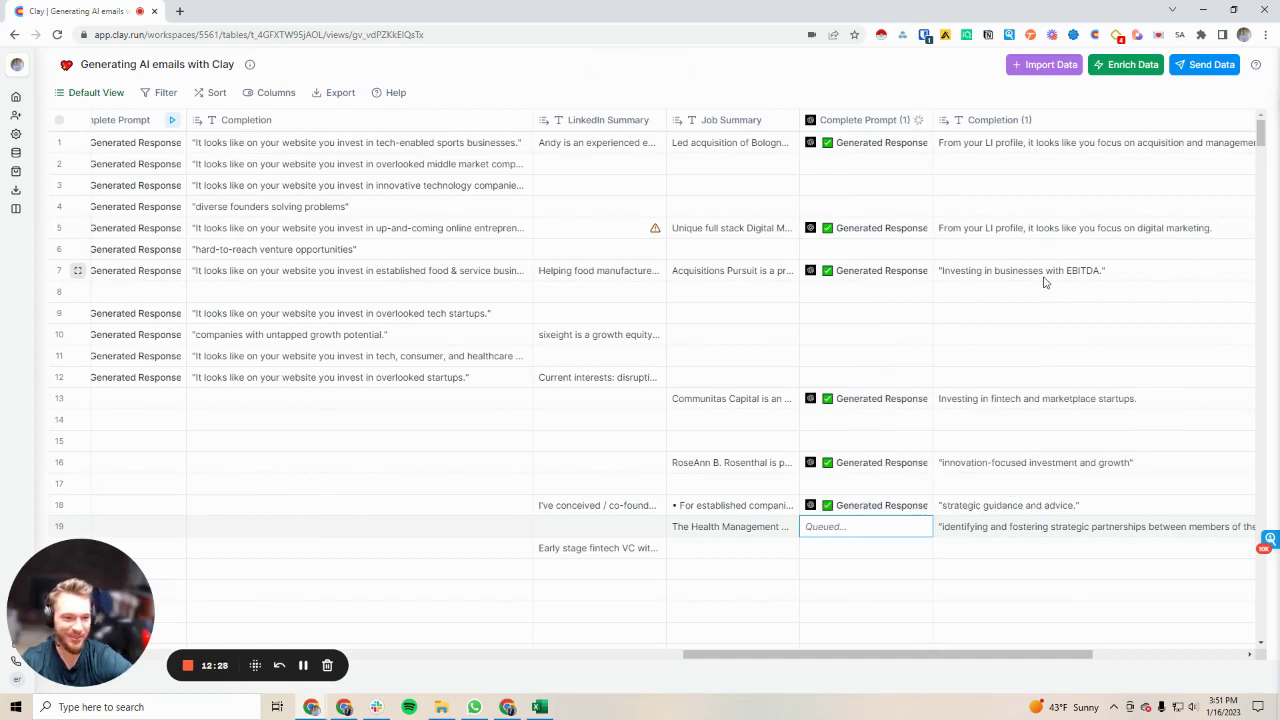
- Check row 7's shortened completion against its job summary and read row 1's completion in full
double_click(698, 270)
scroll(713, 300, "down", 3)
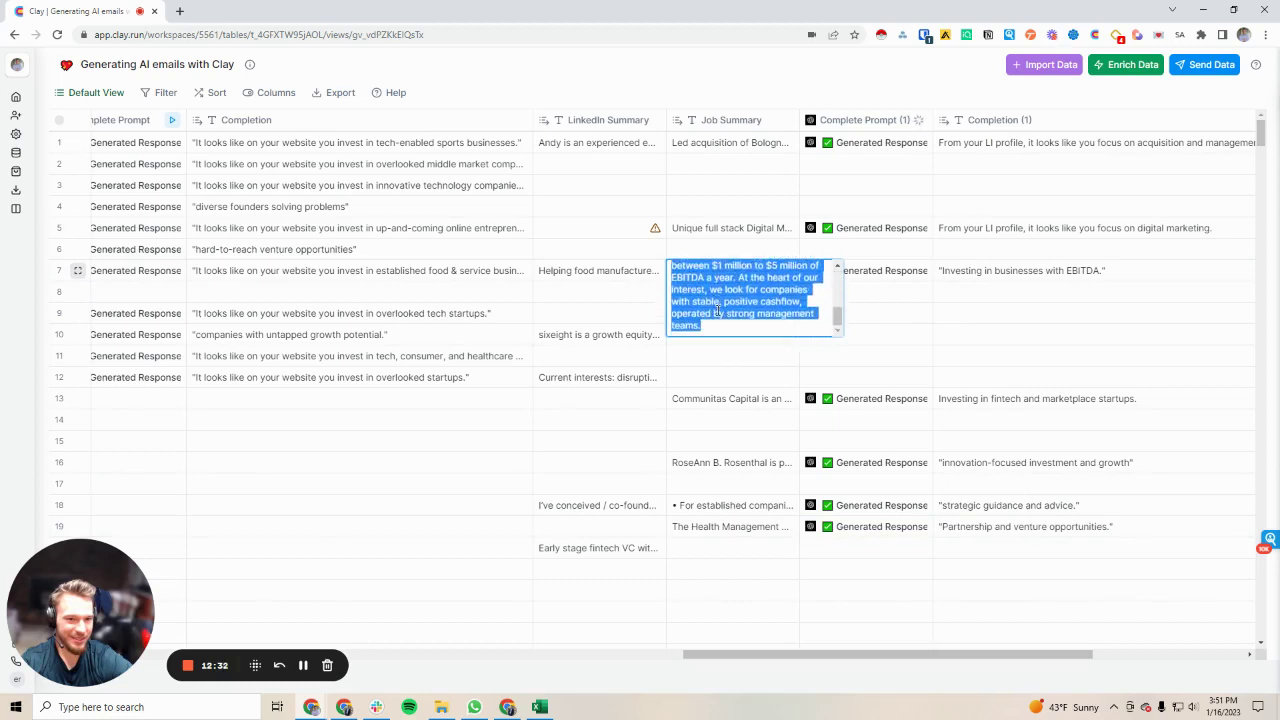
scroll(720, 320, "up", 5)
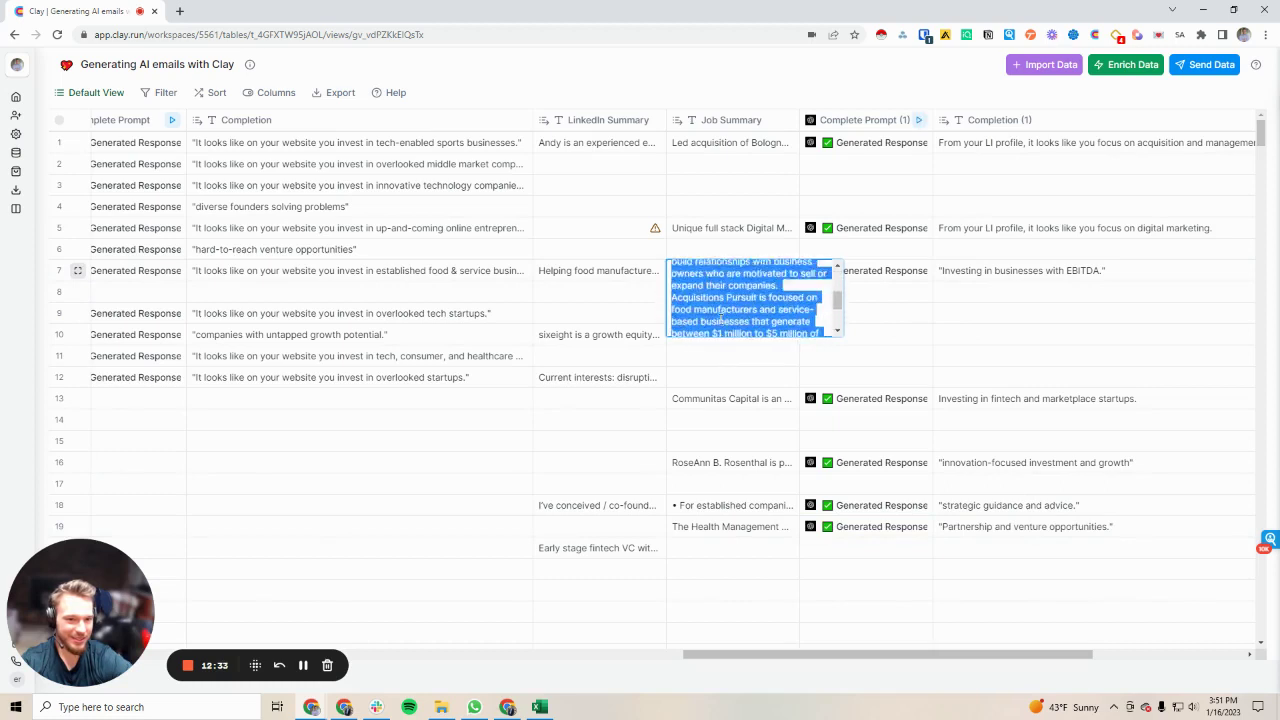
left_click(1000, 271)
double_click(1078, 148)
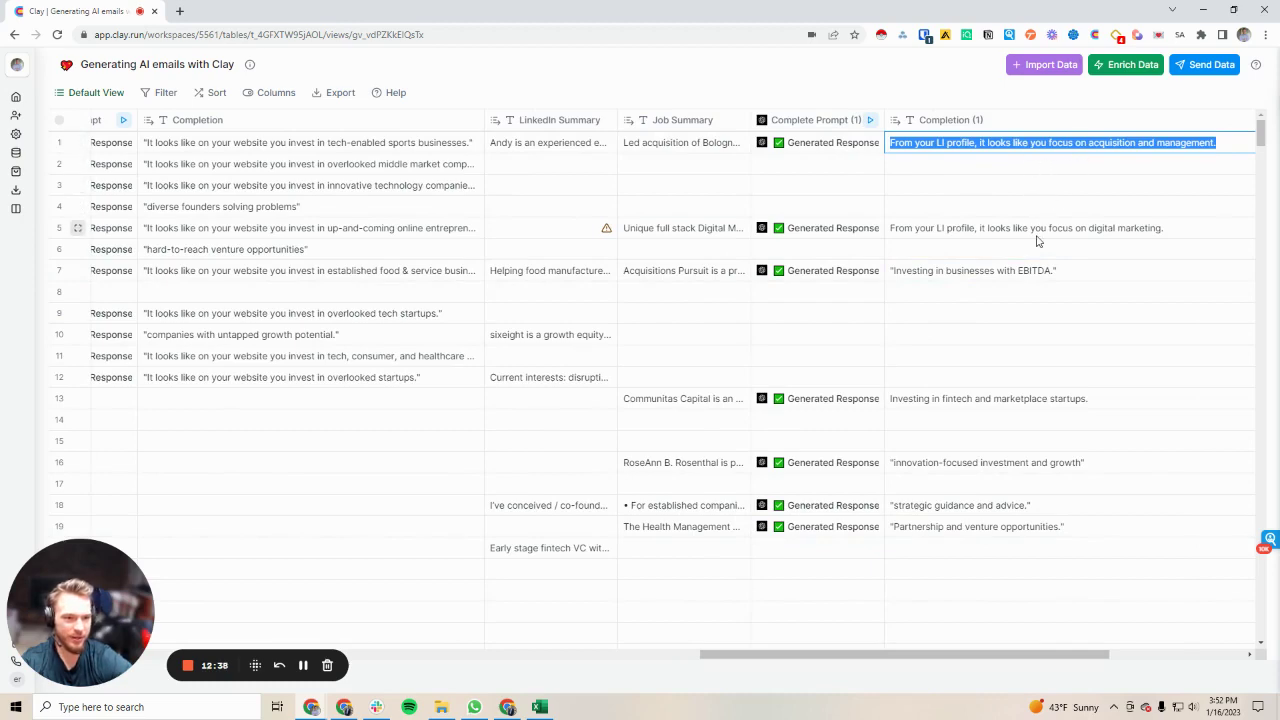
- Append "Tell me something specific that they are looking for in their role." to the Complete Prompt (1) prompt and save the changes
left_click(810, 122)
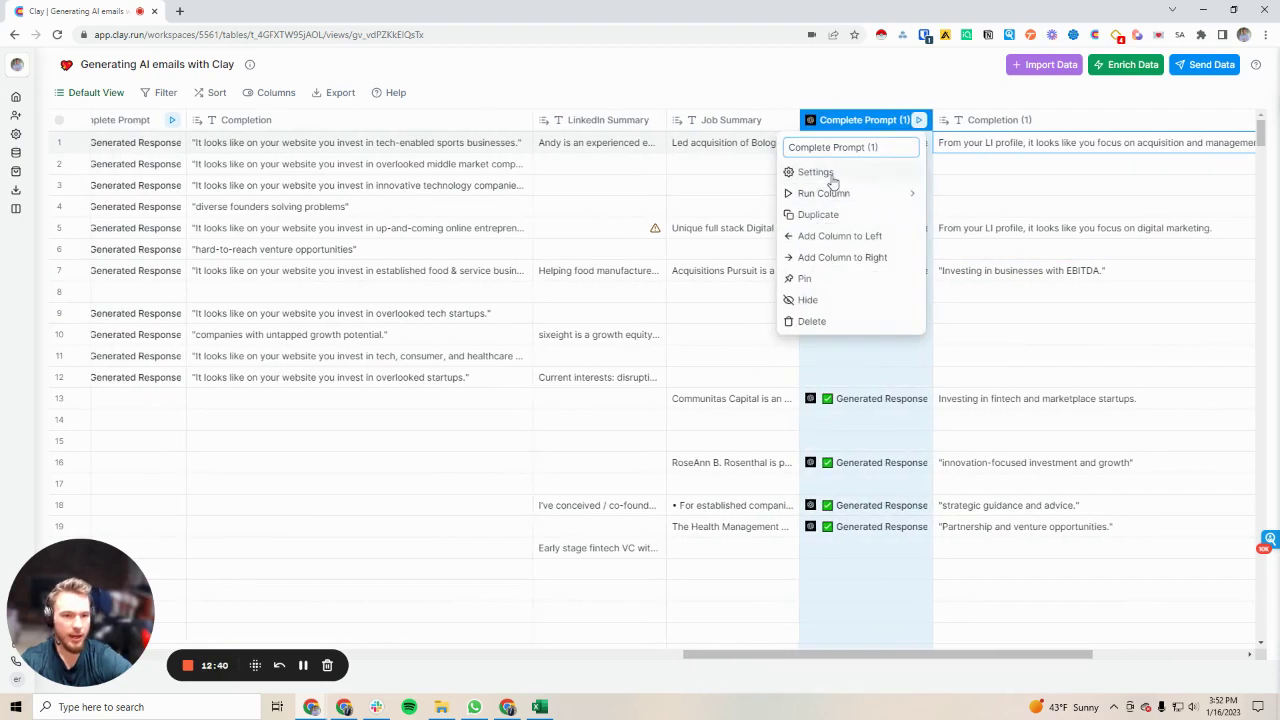
left_click(866, 309)
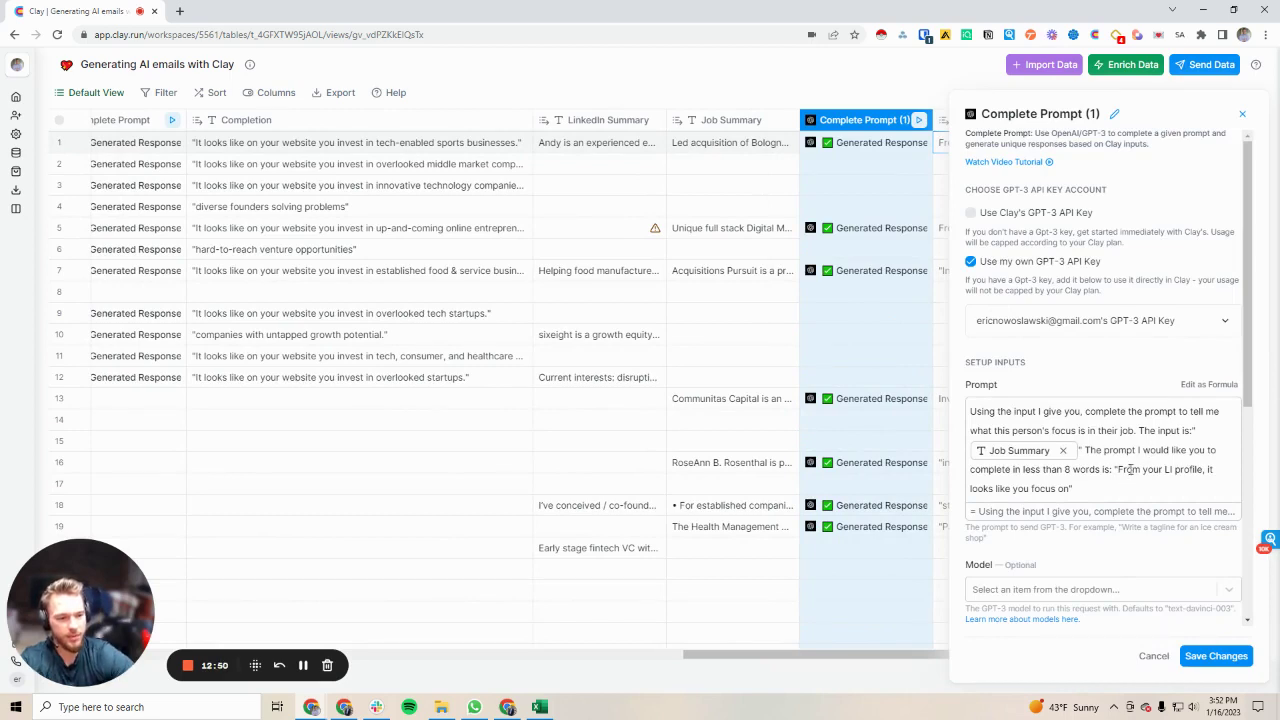
left_click(1104, 490)
type("Tell")
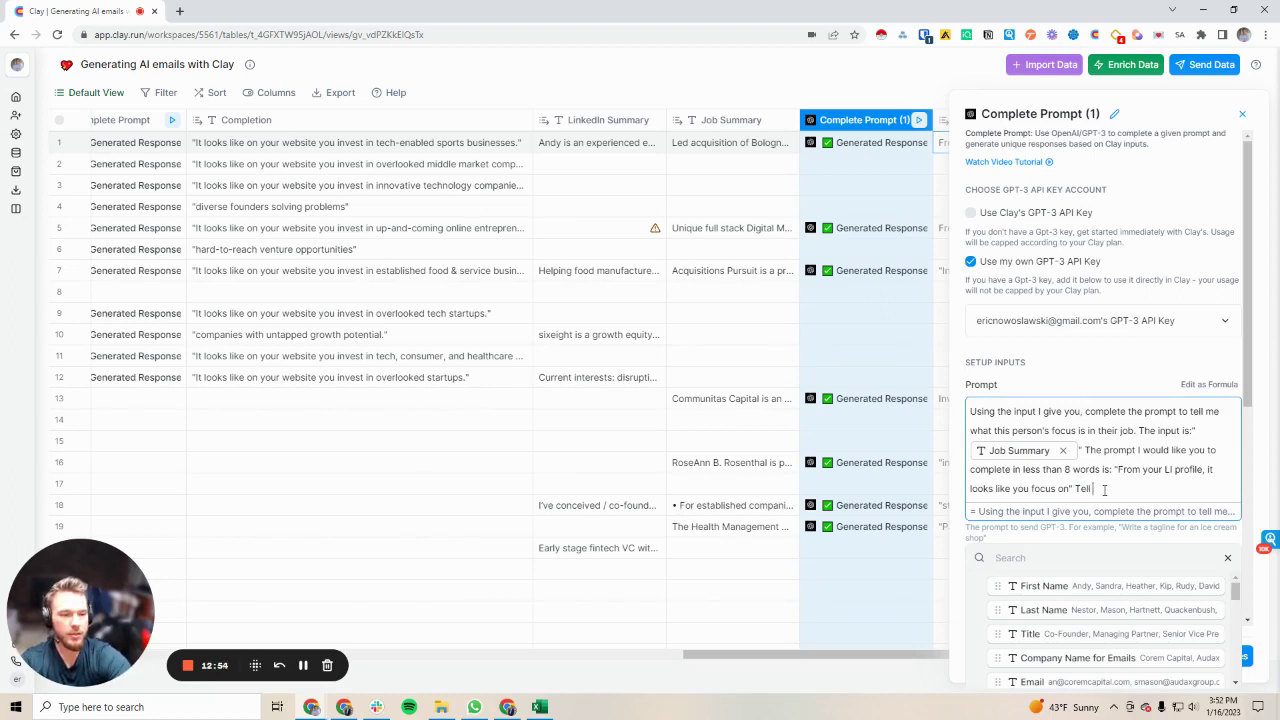
type(" me somethi")
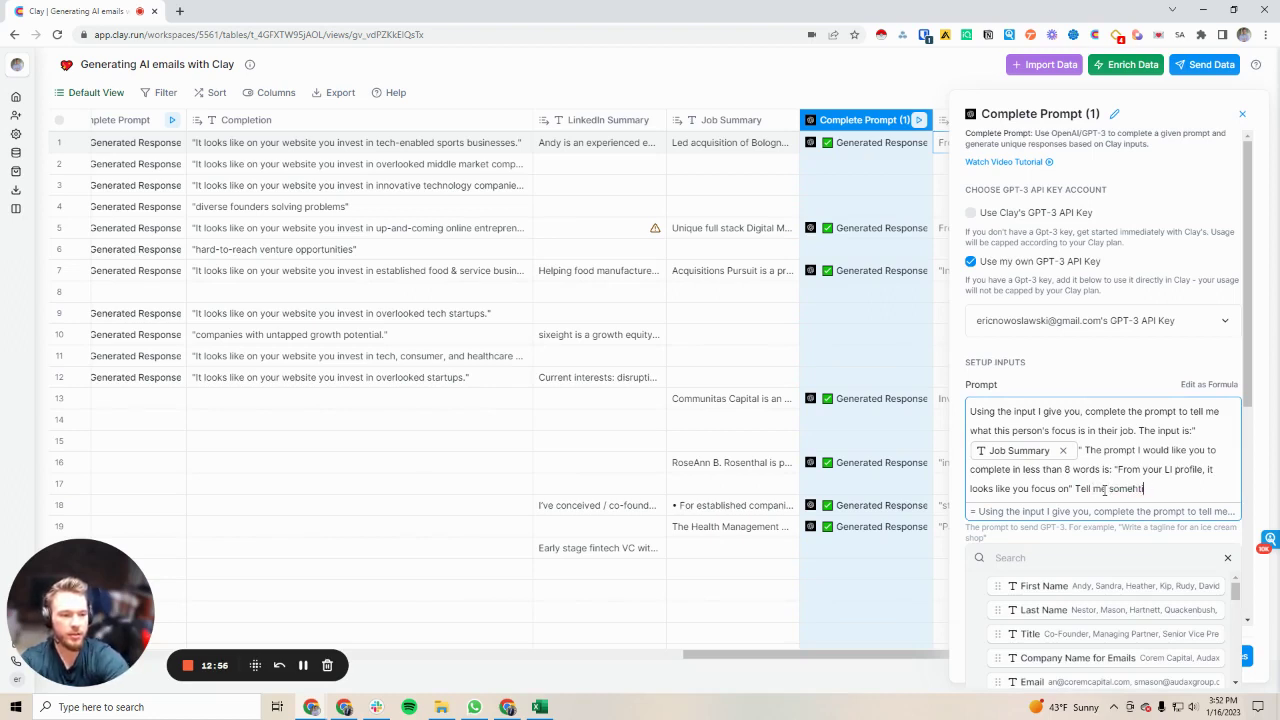
type("ng spec")
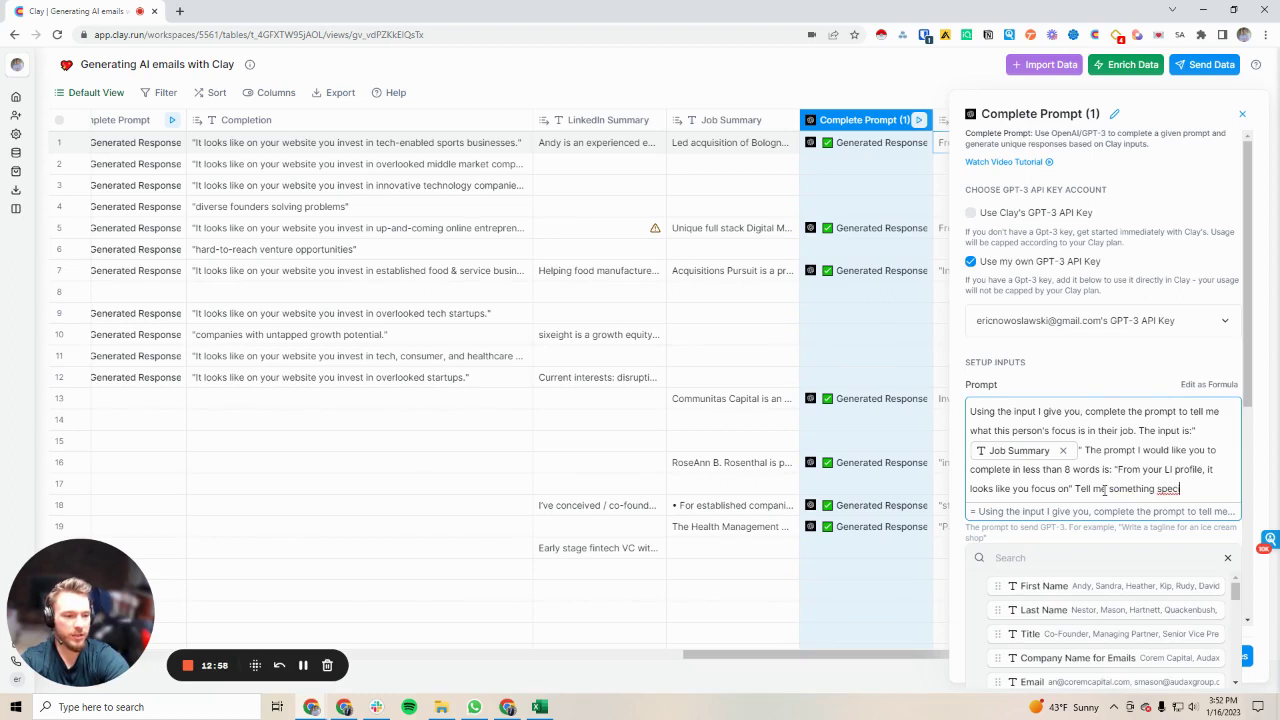
type("ific that they ")
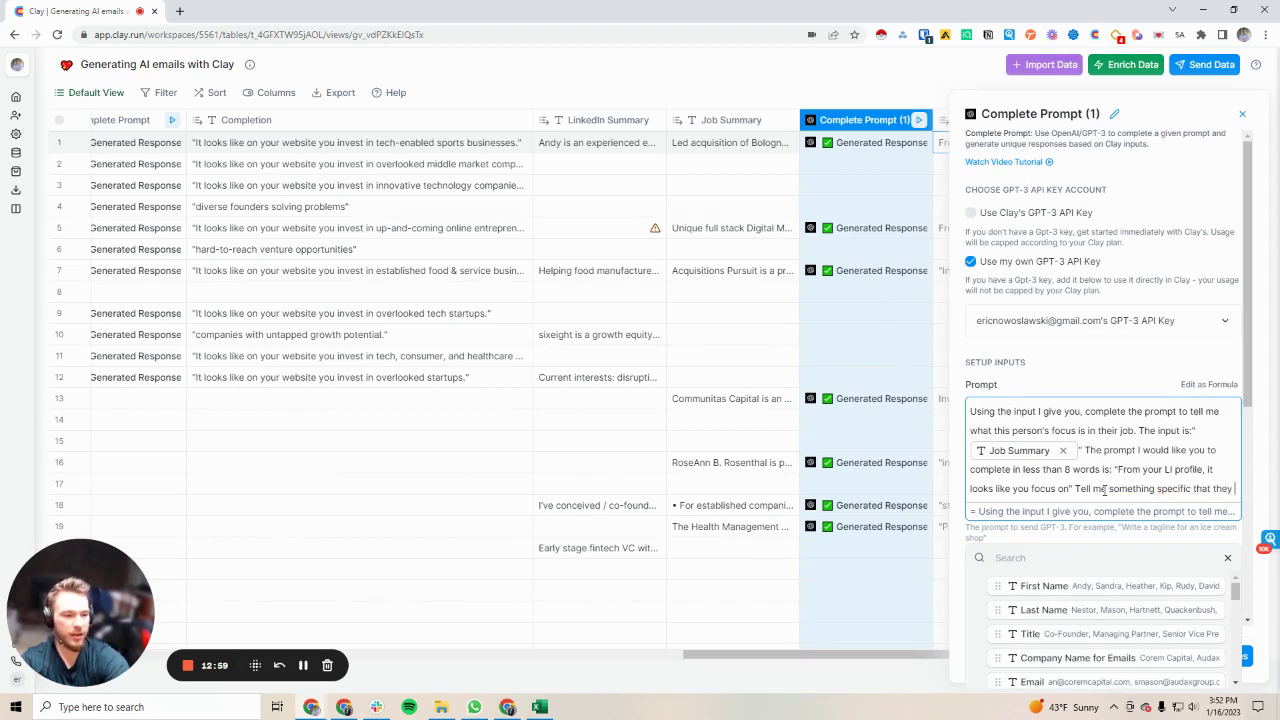
type("are (ooking fo")
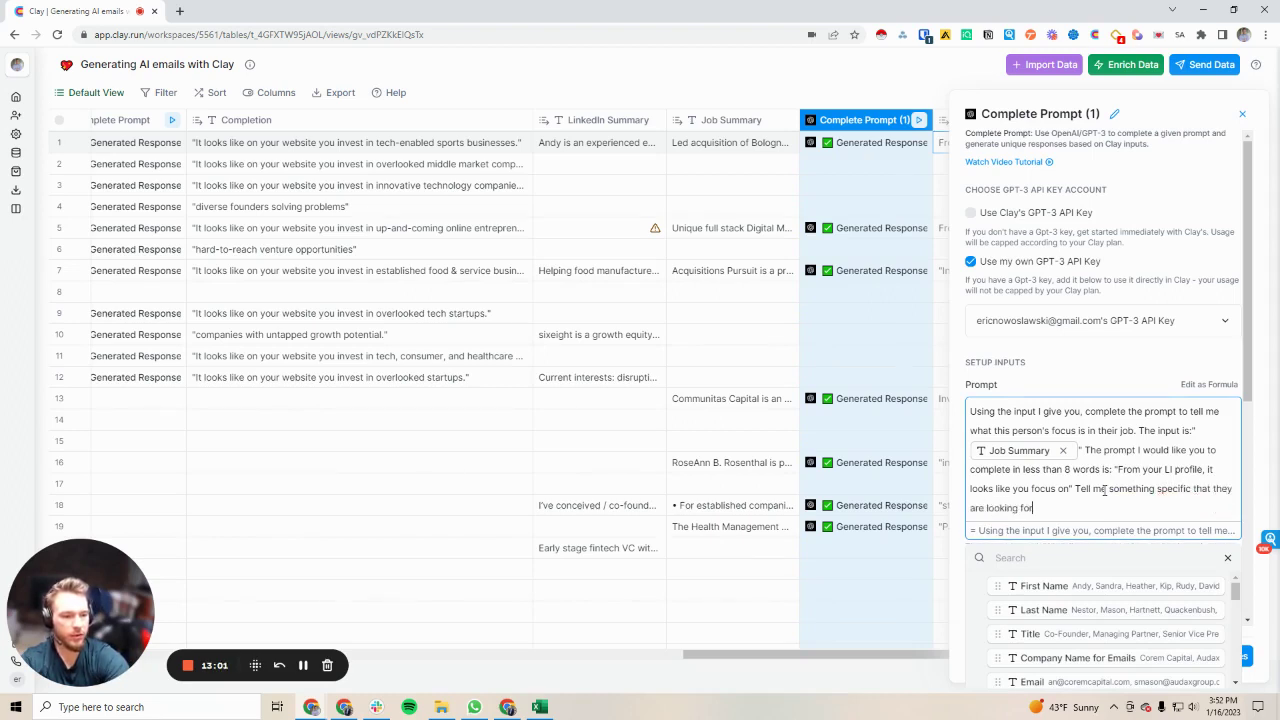
type("r in their")
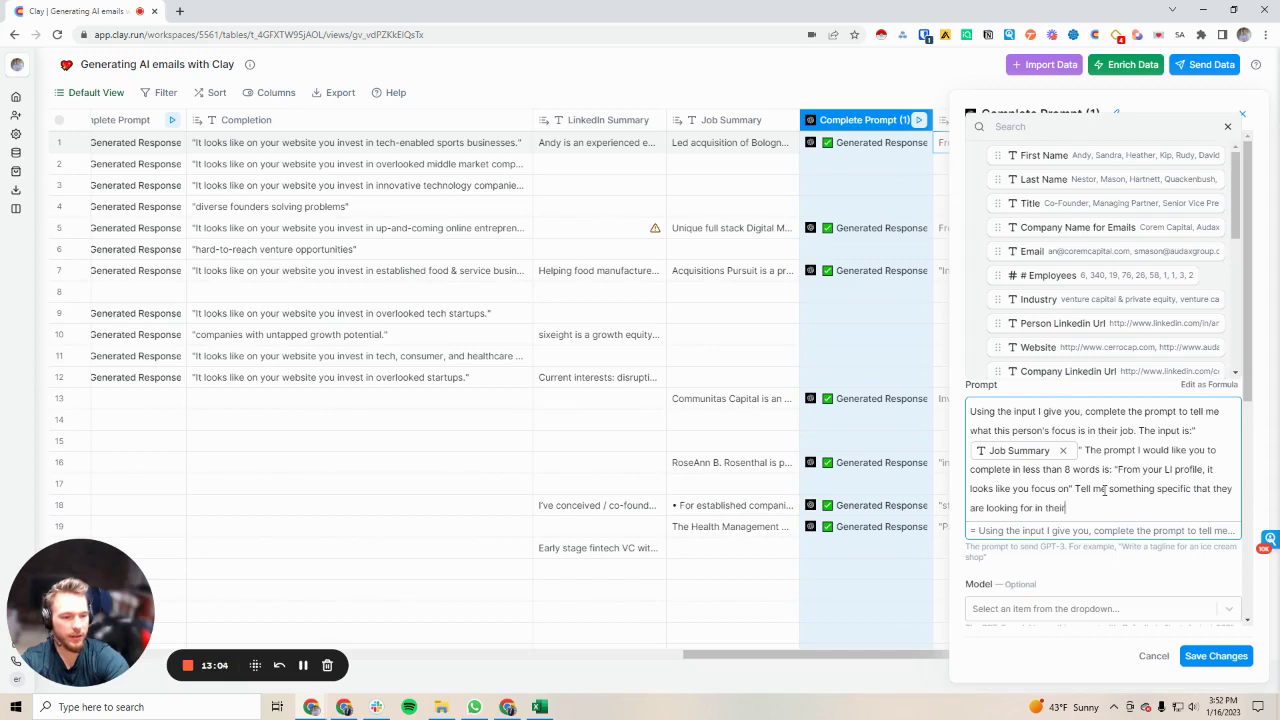
type(" role.")
left_click(1215, 655)
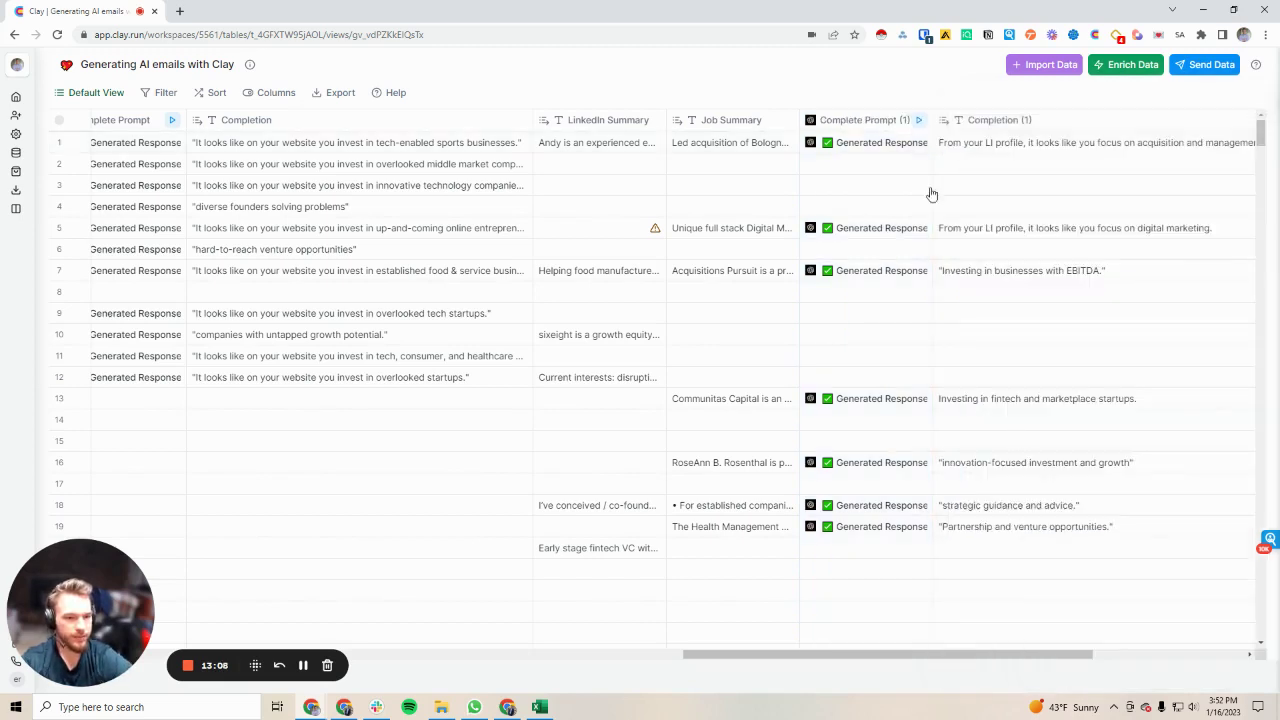
- Regenerate the responses for rows 1, 5, 7, 13, 16, 18 and 19 using the prompt that asks for something specific
left_click(903, 142)
left_click(903, 228)
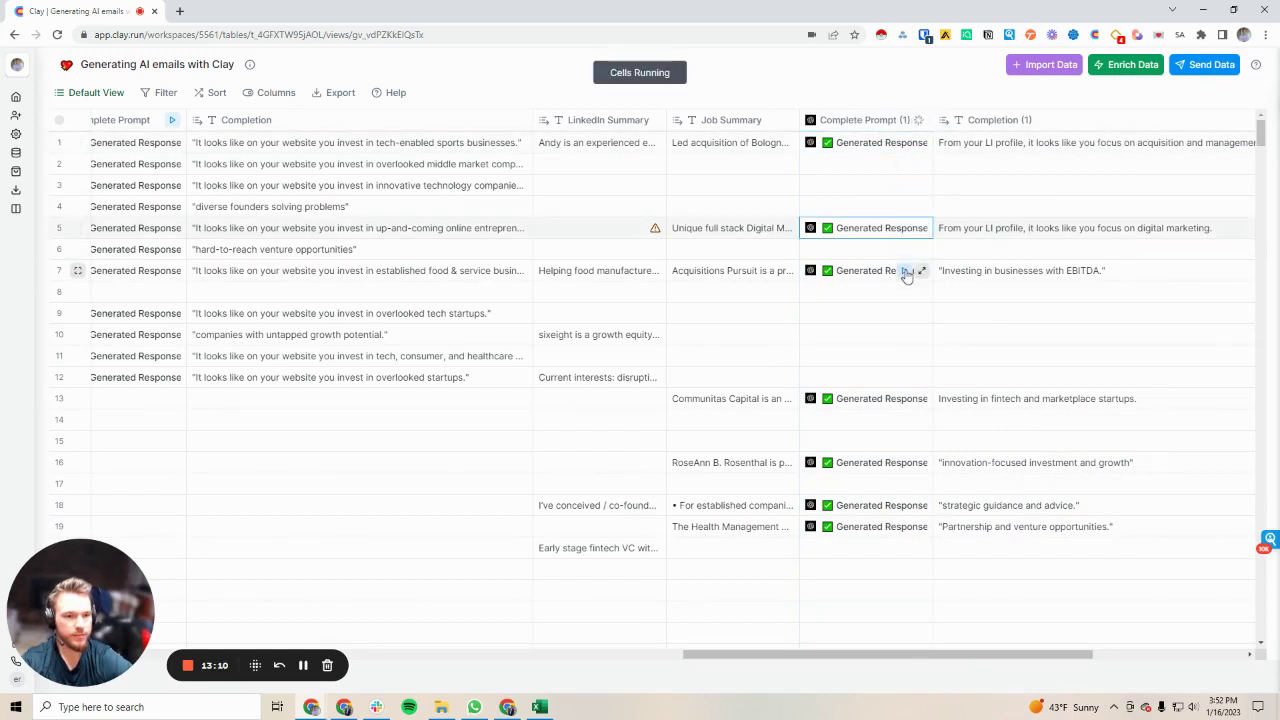
left_click(905, 271)
left_click(905, 398)
left_click(904, 462)
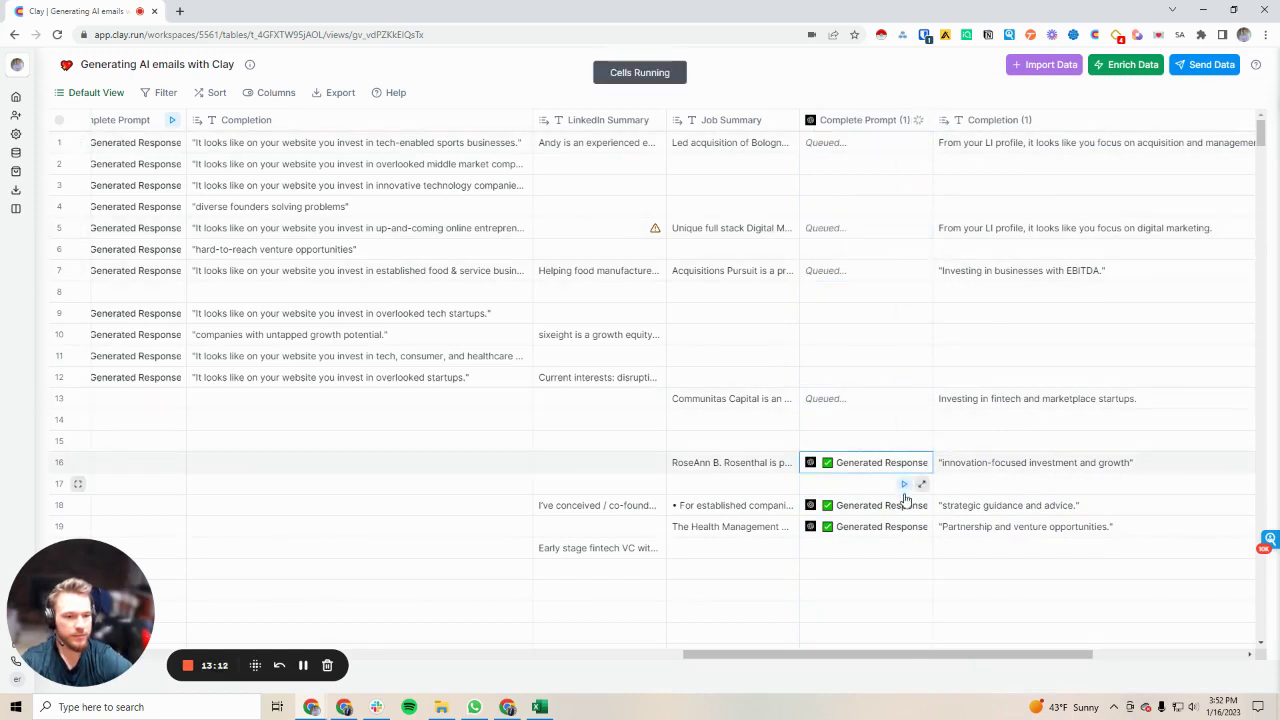
left_click(904, 505)
left_click(904, 526)
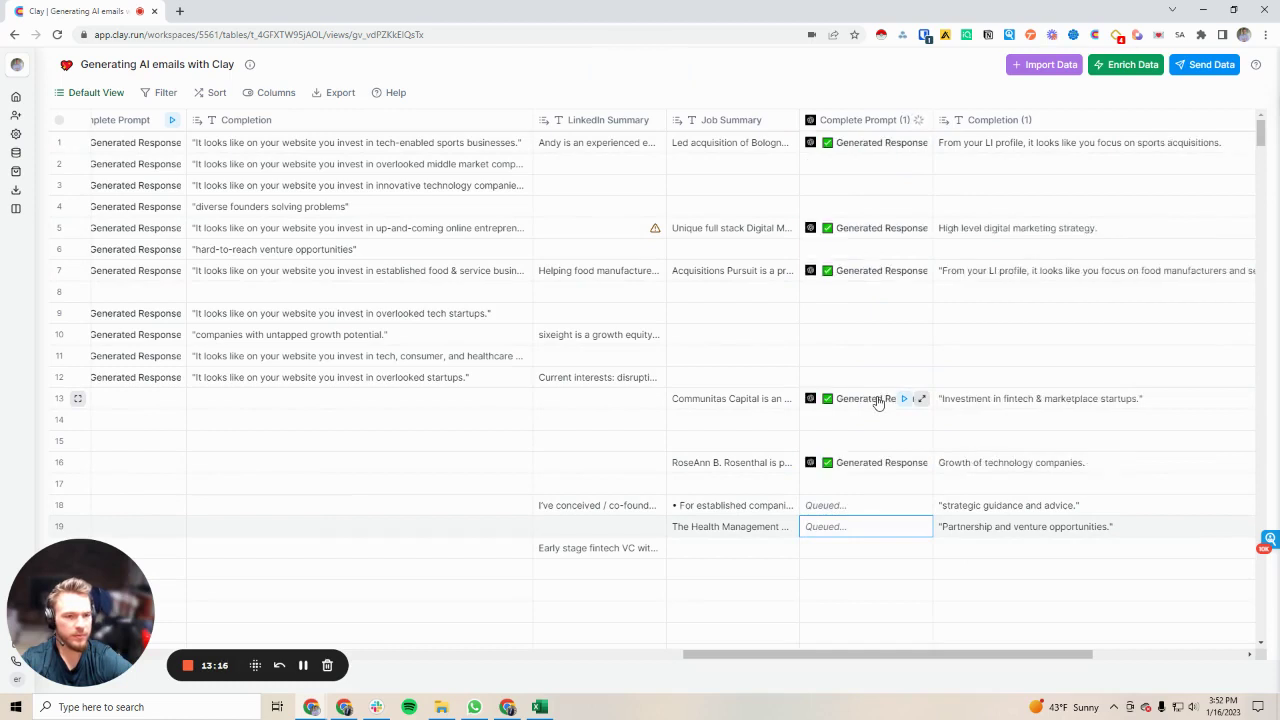
- Review the regenerated completions, reading the full text in rows 18 and 19
scroll(894, 366, "right", 4)
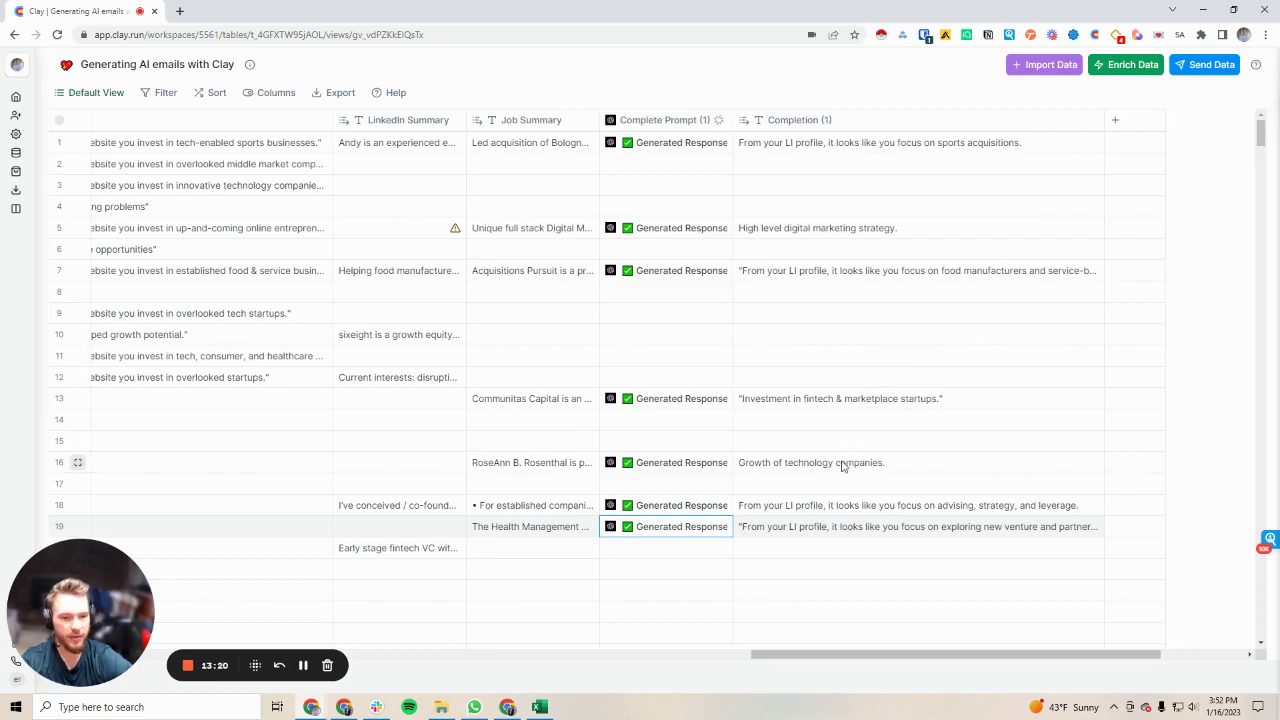
double_click(814, 505)
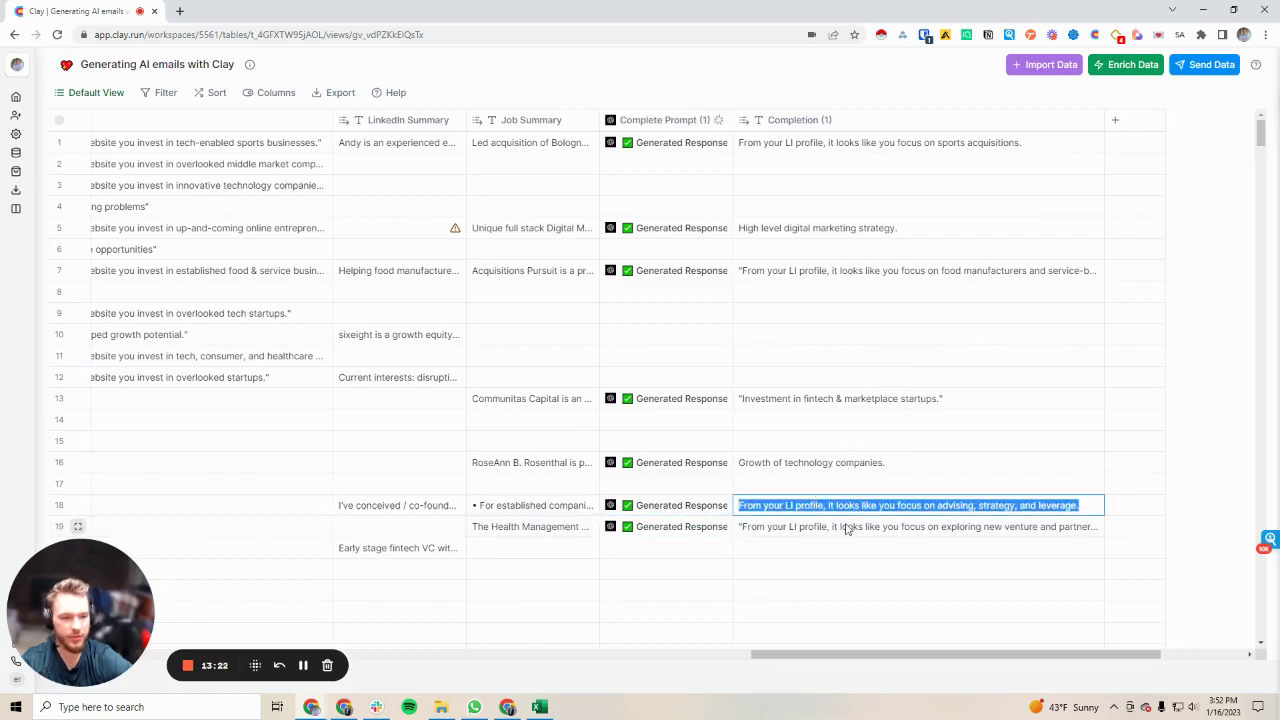
double_click(846, 526)
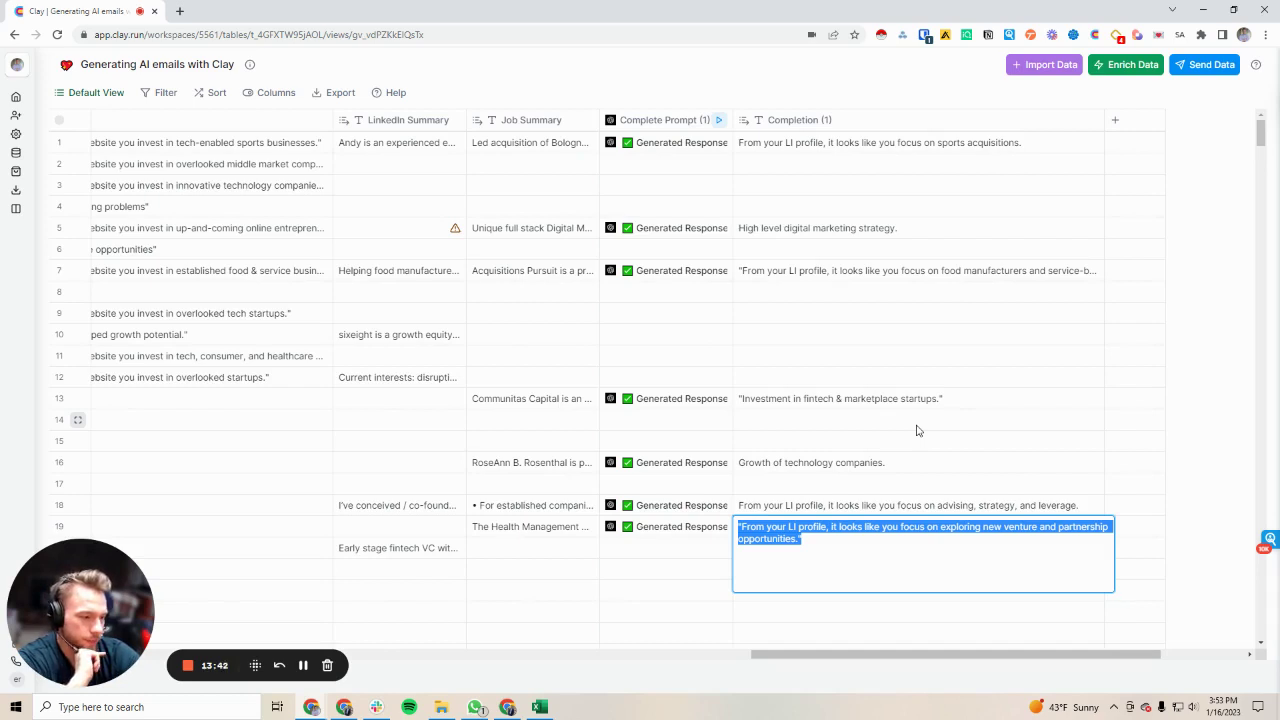
- Start a new PredictLeads enrichment column with the Find Most Recent News By Domain action
left_click(1126, 64)
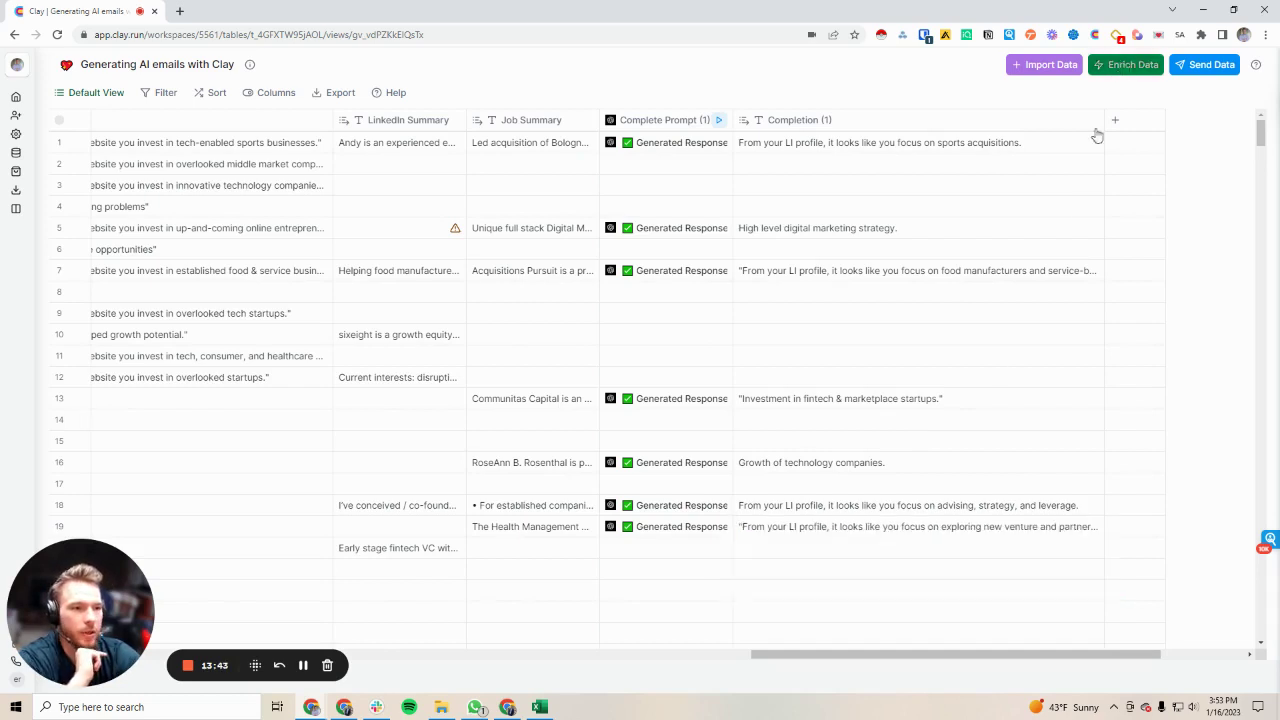
left_click(1185, 191)
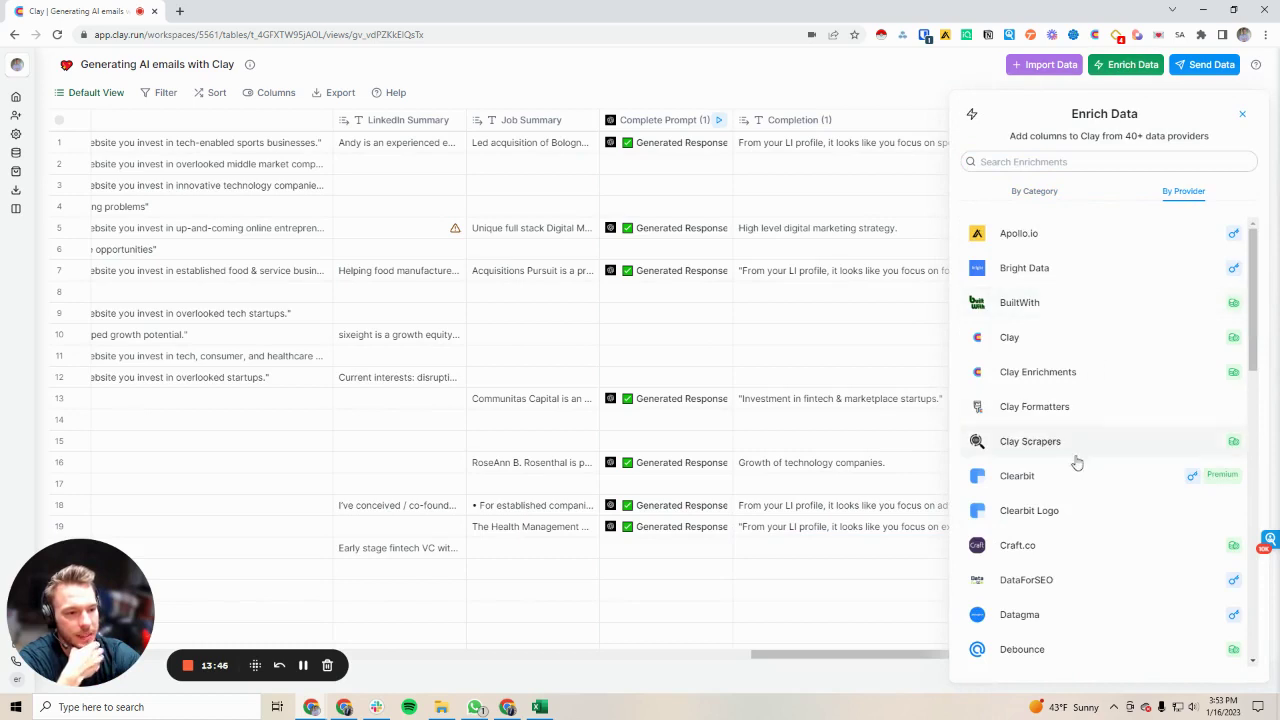
scroll(1073, 460, "down", 3)
scroll(1077, 446, "down", 4)
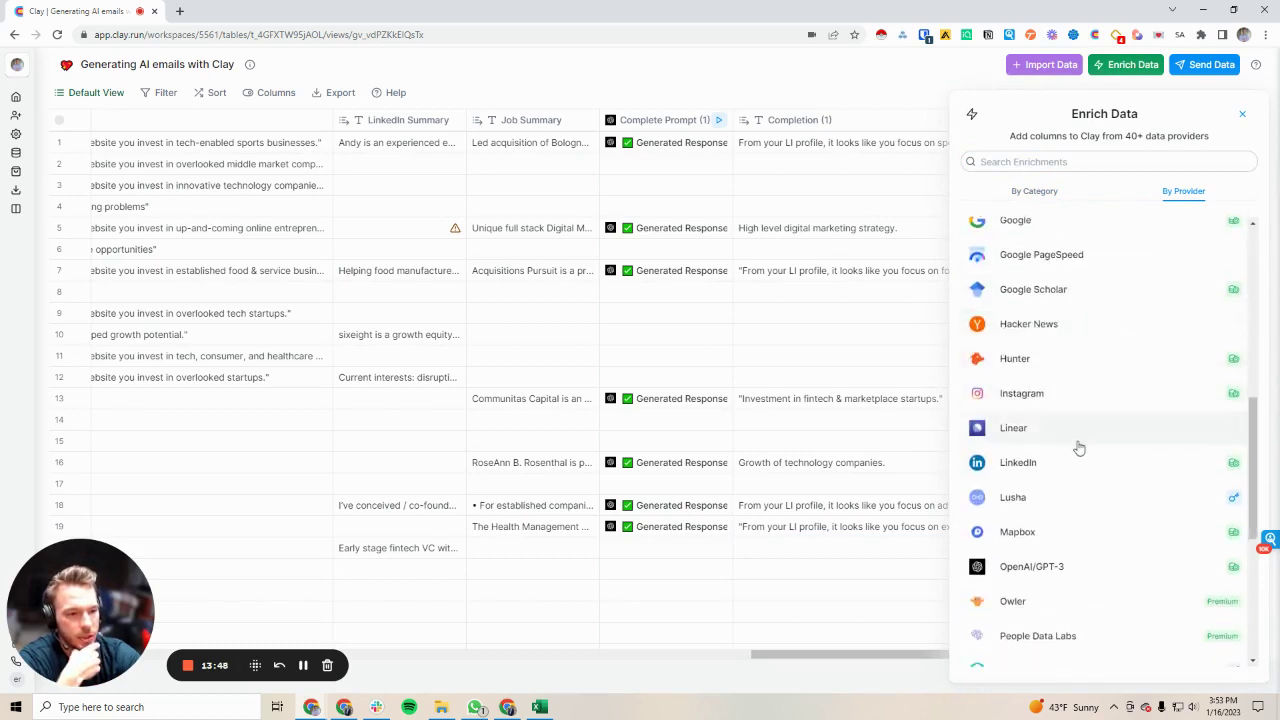
scroll(1078, 501, "down", 2)
left_click(1035, 448)
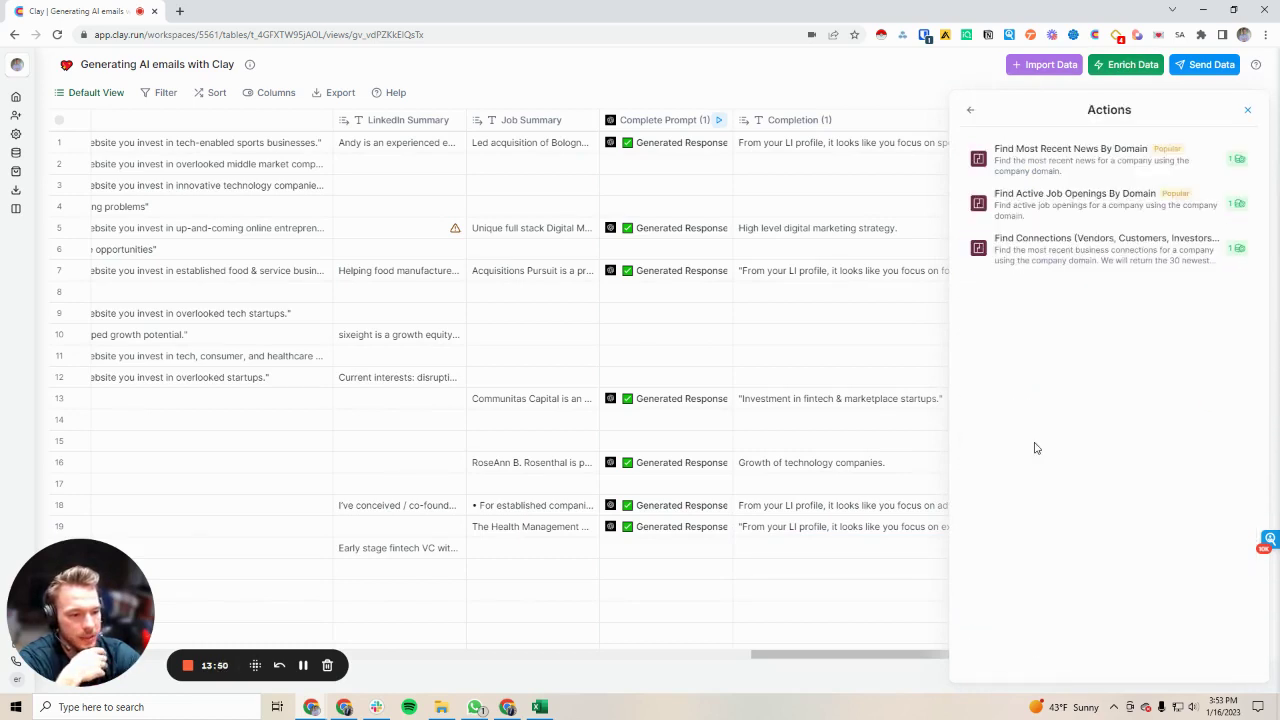
left_click(1064, 172)
- Use the Website column as the Domain input of the news enrichment
left_click(1018, 271)
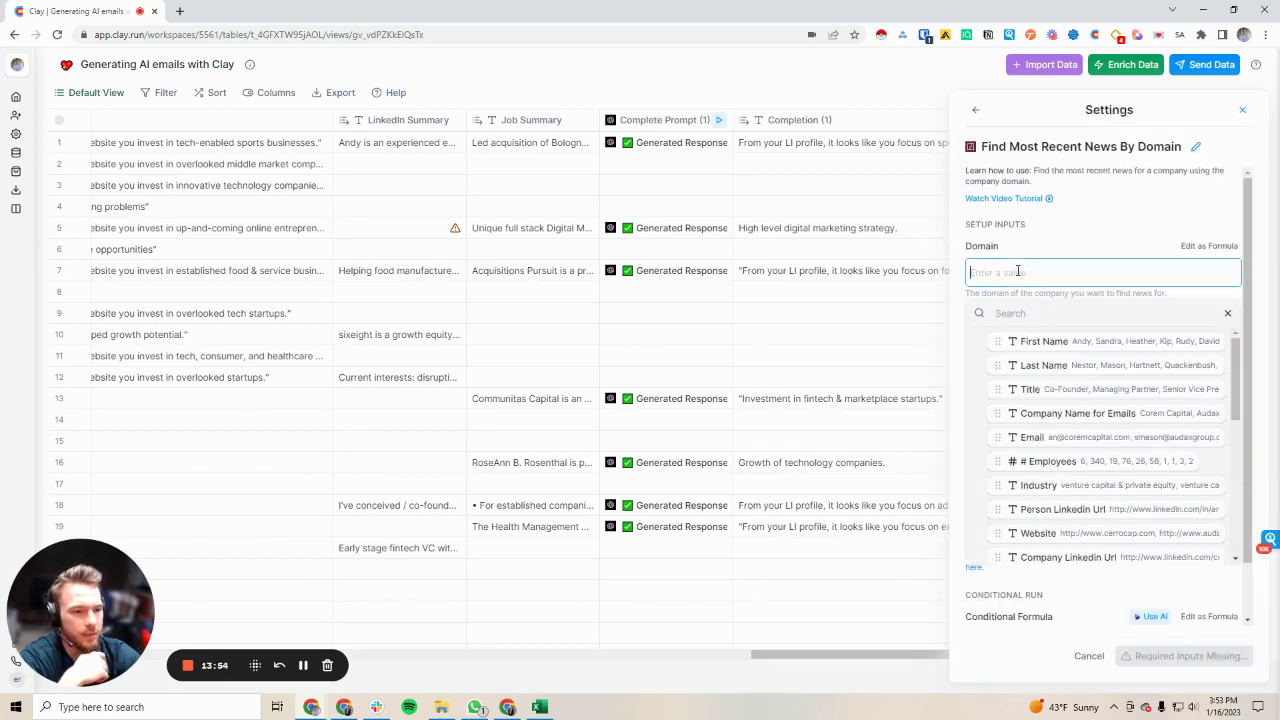
scroll(1080, 440, "down", 5)
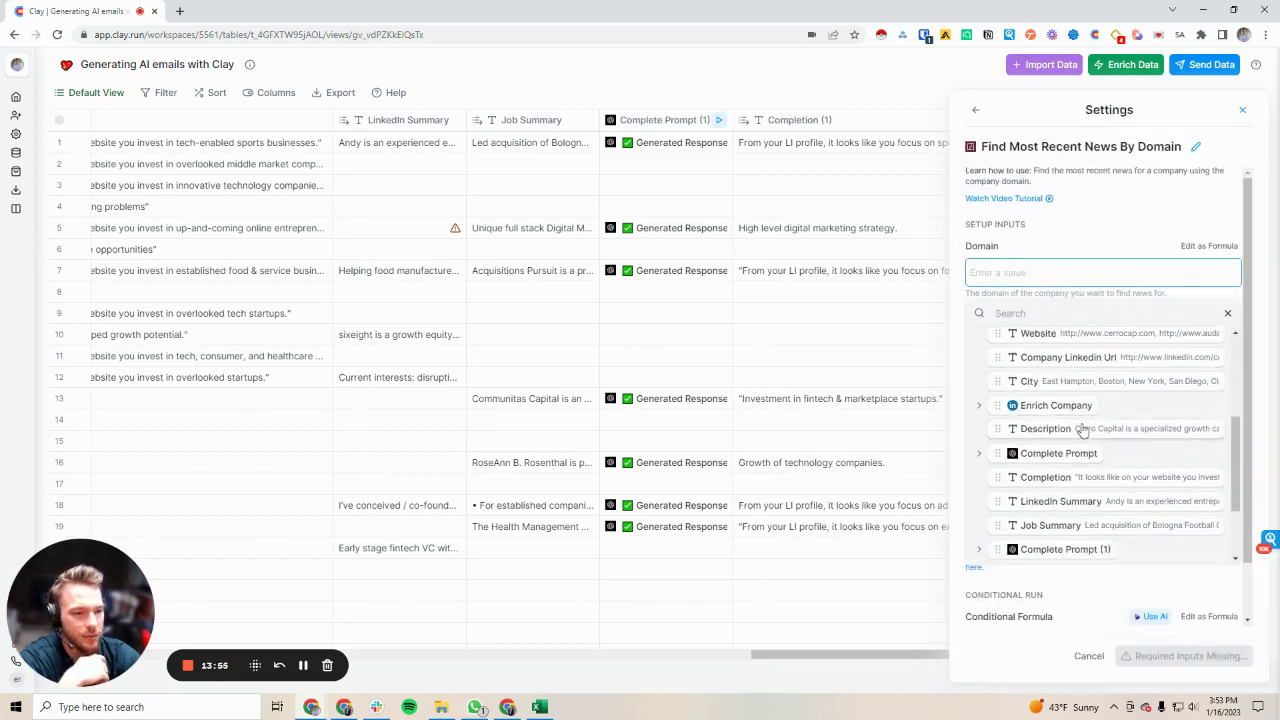
left_click(1080, 338)
left_click(1228, 330)
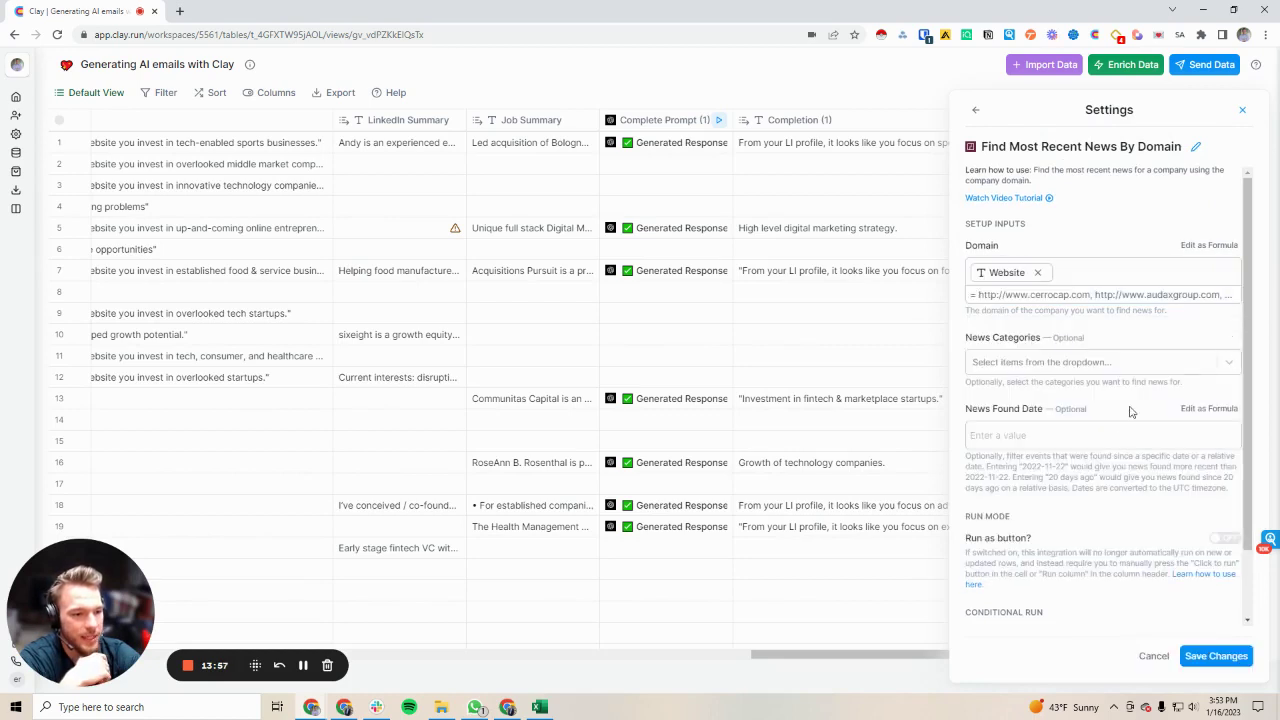
- Limit the News Found Date to "six months ago" and save the news enrichment as a new column
left_click(1042, 440)
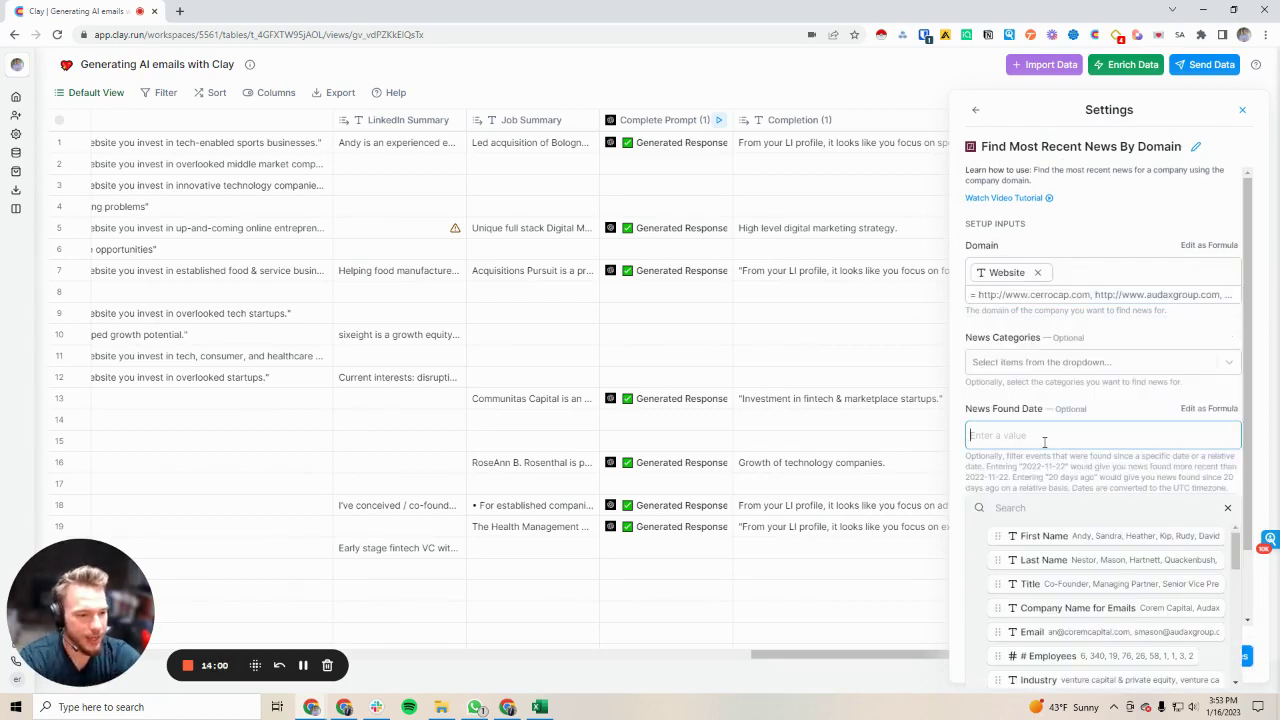
type("six months ")
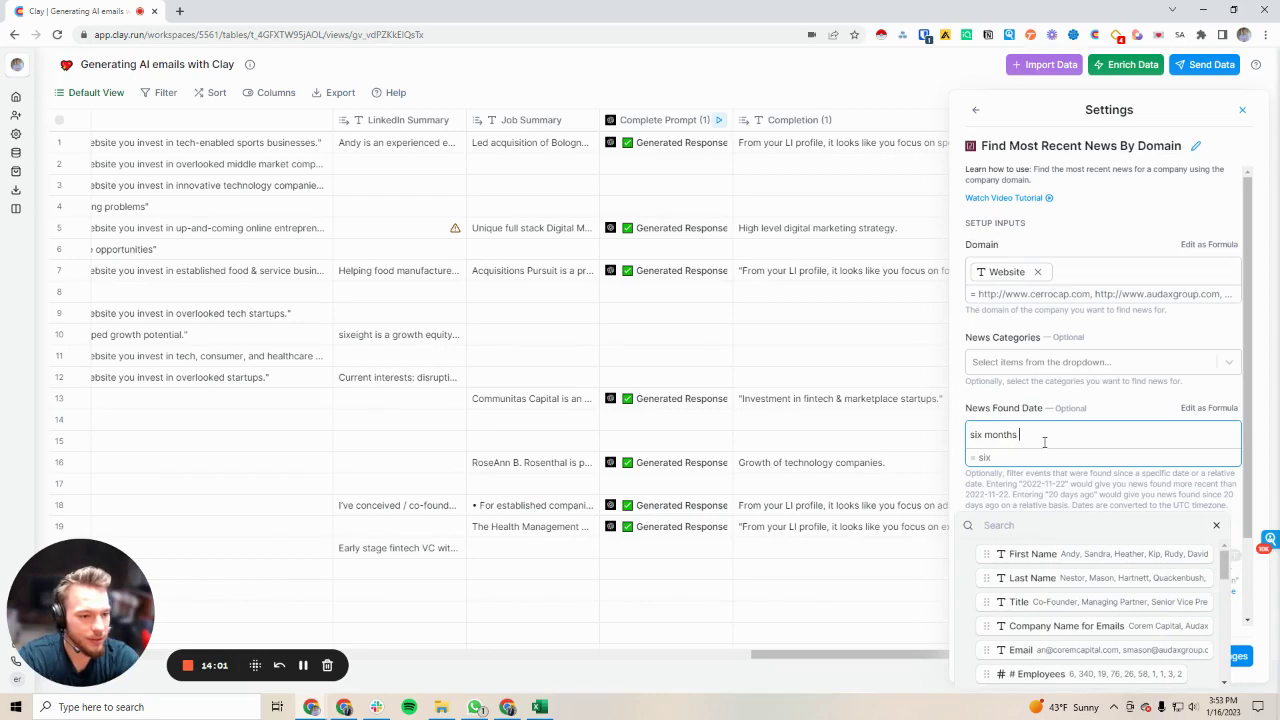
type("ago")
left_click(1228, 526)
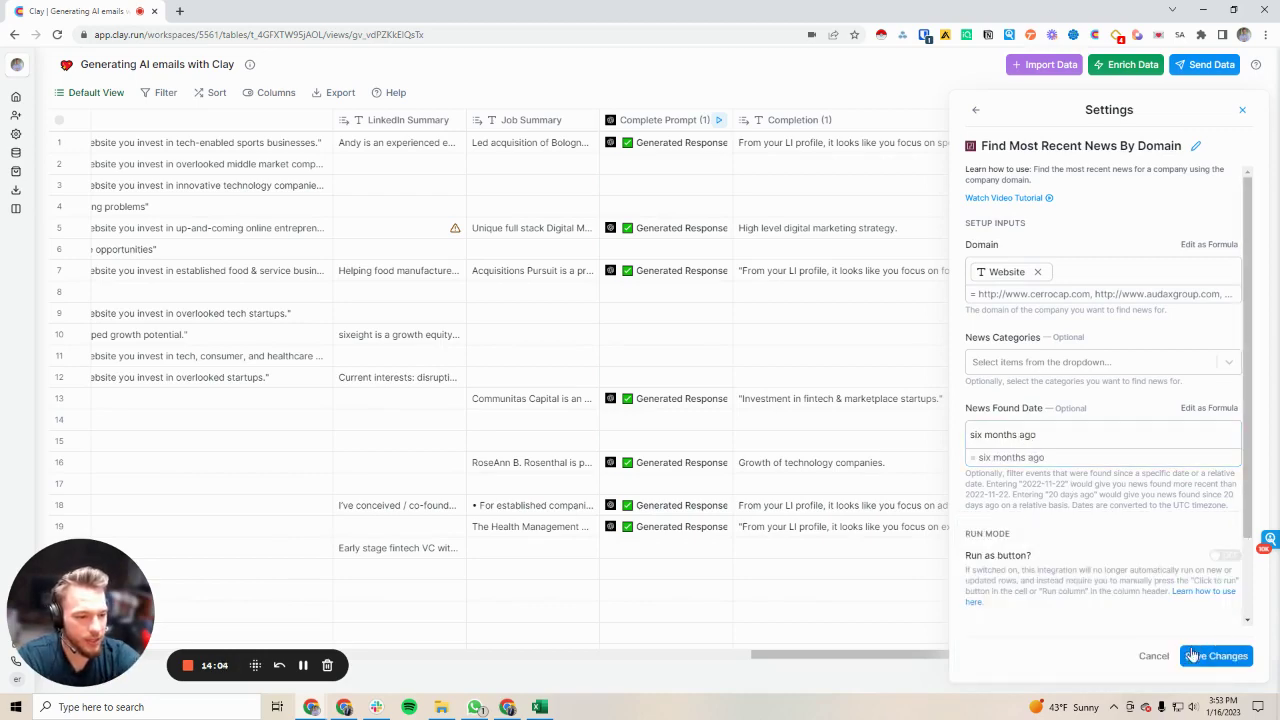
left_click(1193, 655)
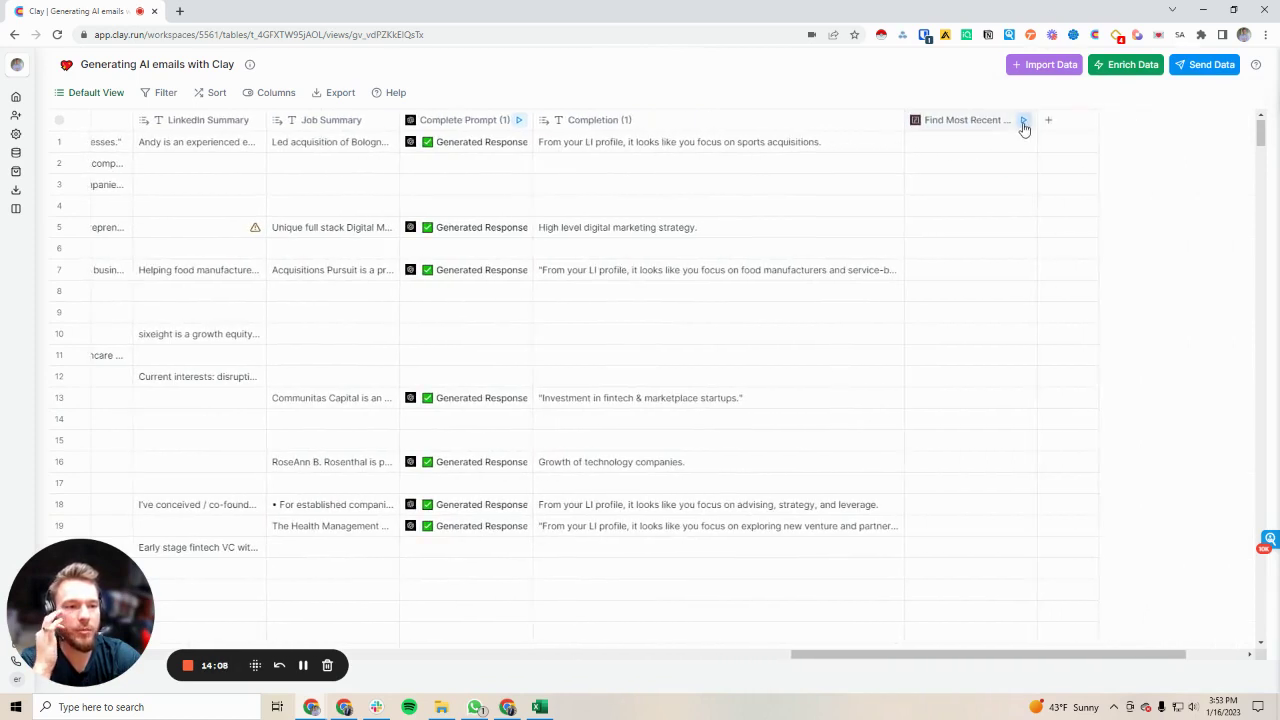
- Run the Find Most Recent News By Domain column for the first ten rows
left_click(1023, 121)
left_click(929, 150)
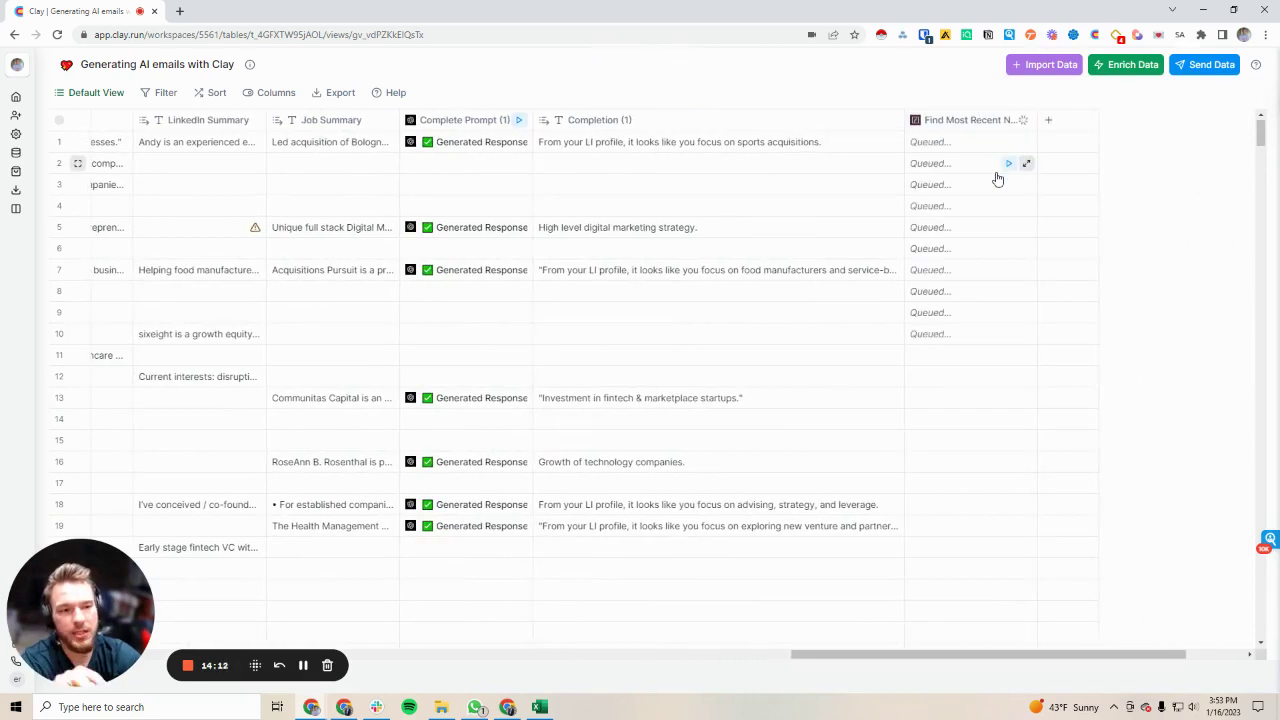
scroll(1010, 300, "right", 3)
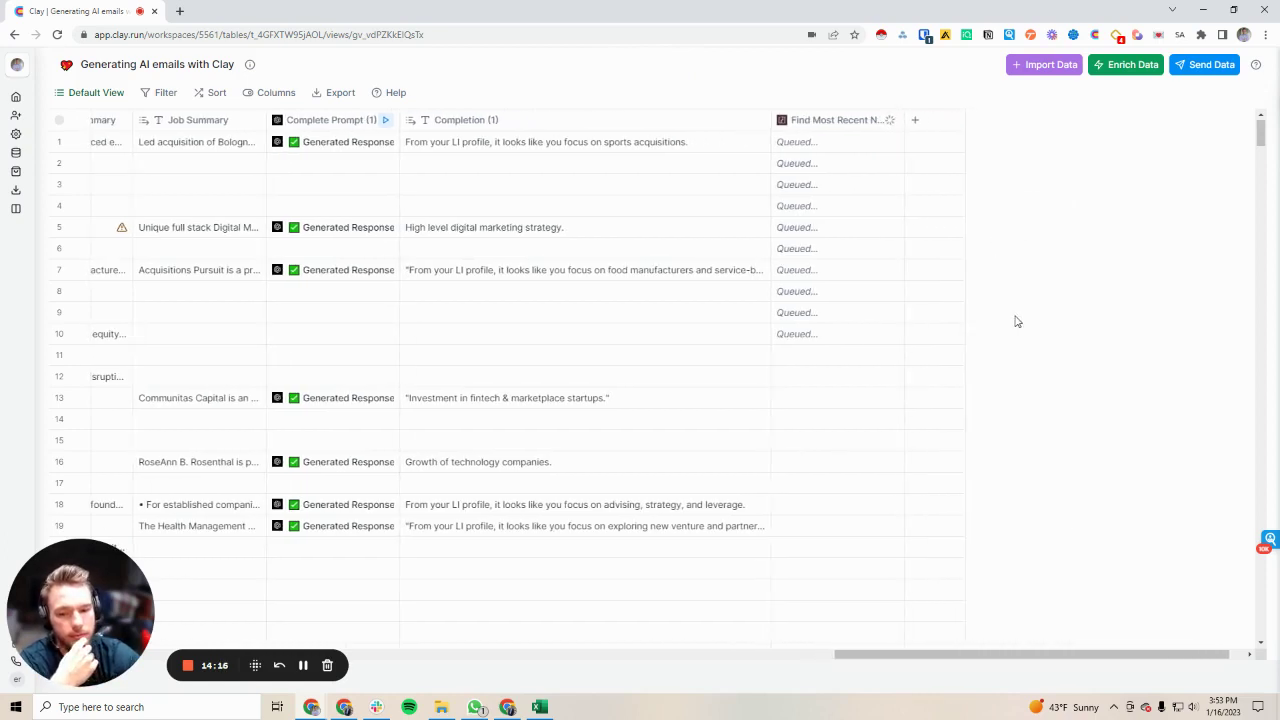
- Run the recent news lookup individually for rows 11 to 20
left_click(866, 352)
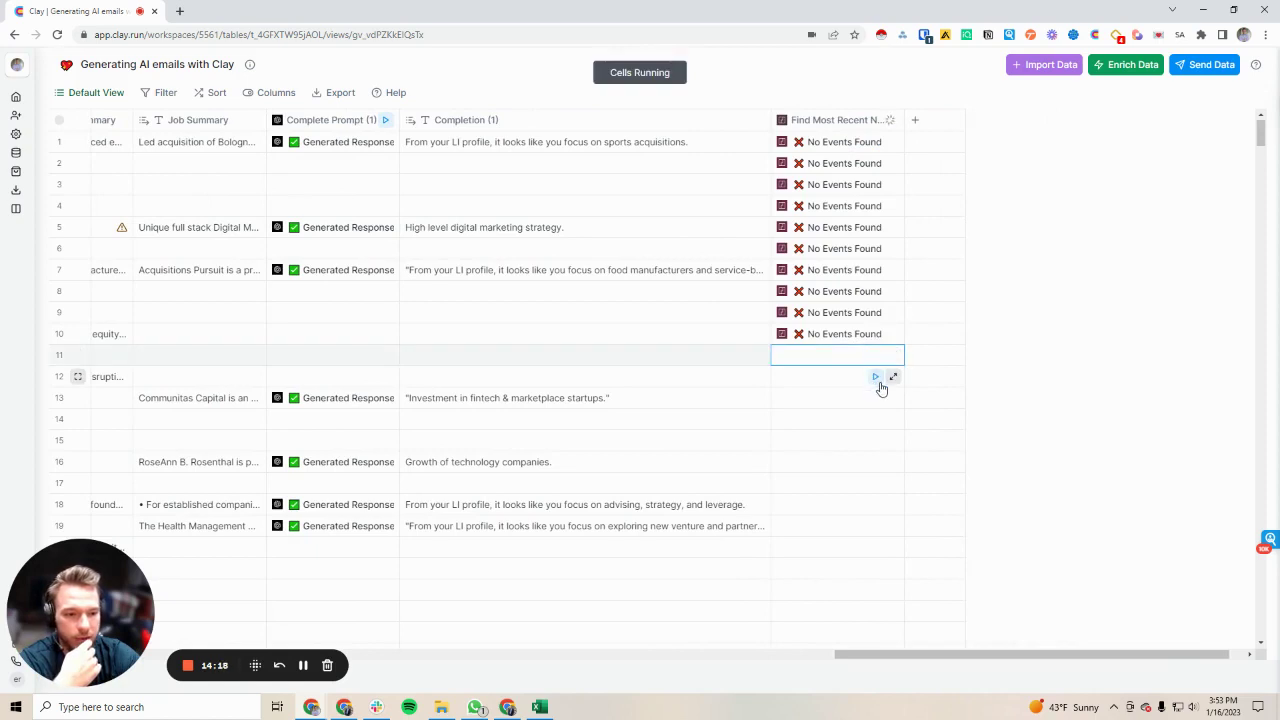
left_click(875, 377)
left_click(875, 398)
left_click(875, 419)
left_click(875, 440)
left_click(875, 462)
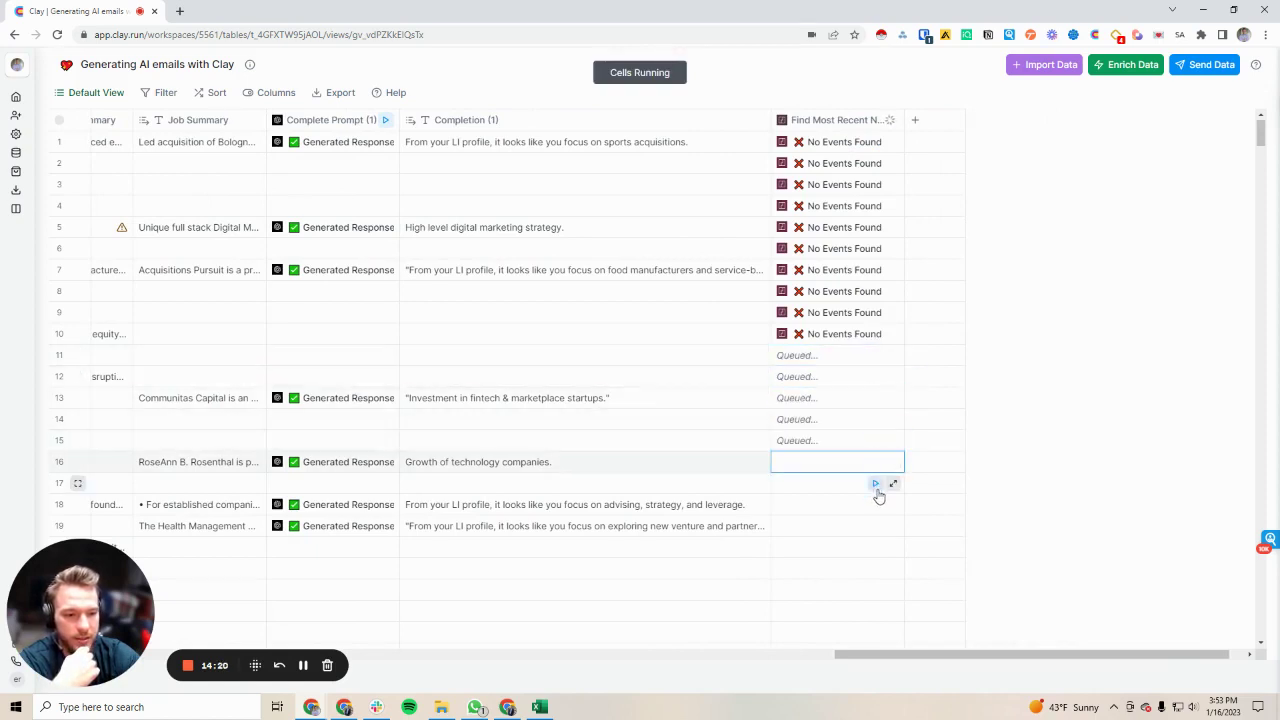
left_click(875, 483)
left_click(875, 504)
left_click(875, 526)
left_click(875, 547)
left_click(875, 568)
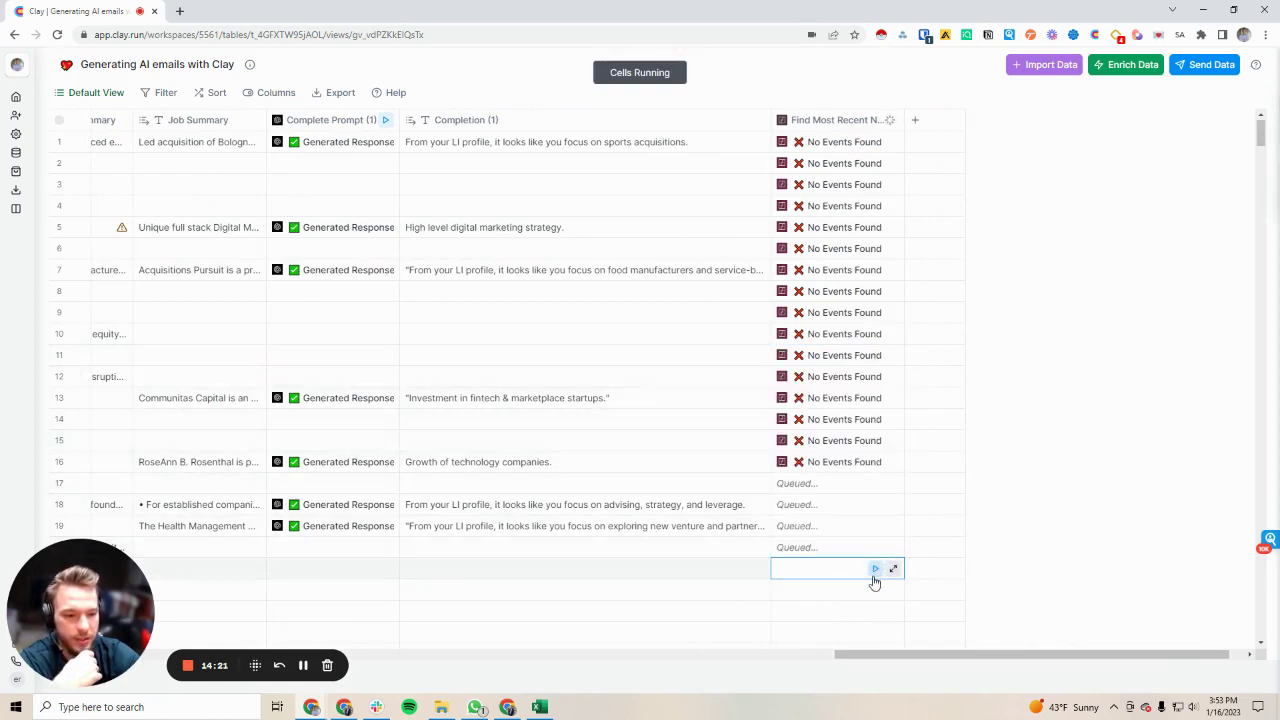
- Run the recent news lookup individually for rows 21 to 30
scroll(874, 500, "down", 2)
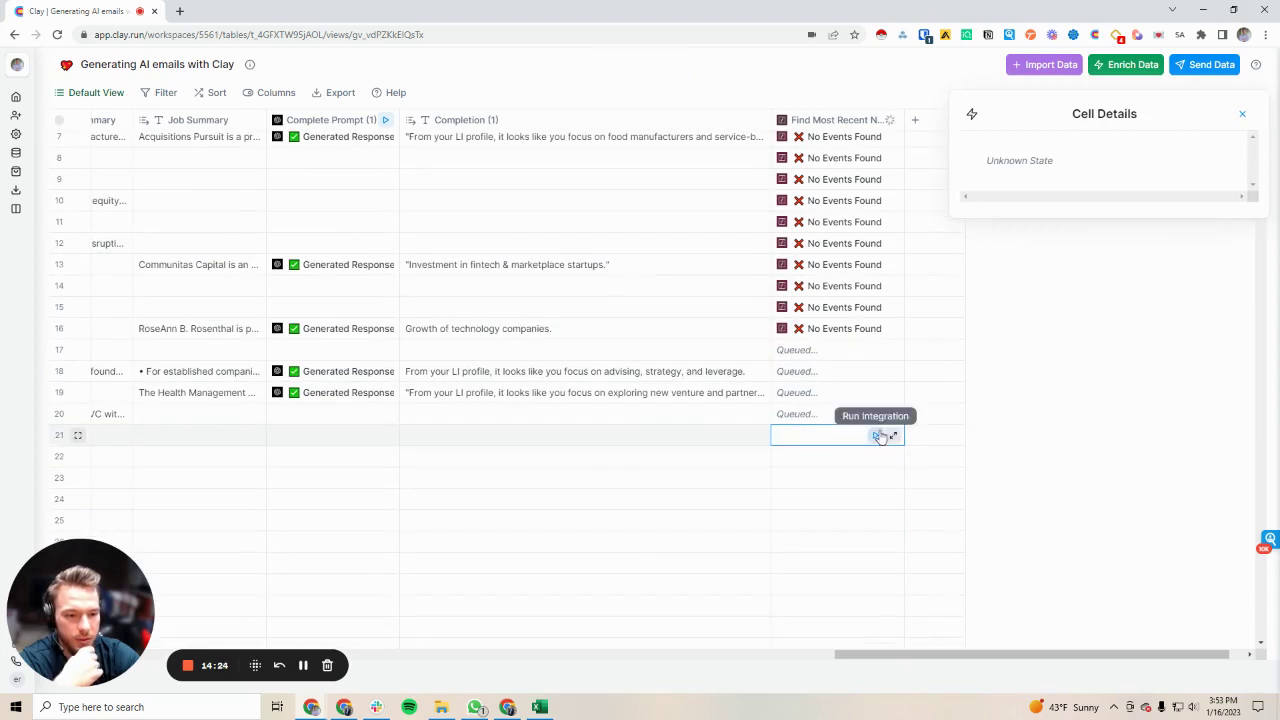
left_click(876, 437)
left_click(876, 456)
left_click(876, 477)
left_click(876, 499)
left_click(876, 520)
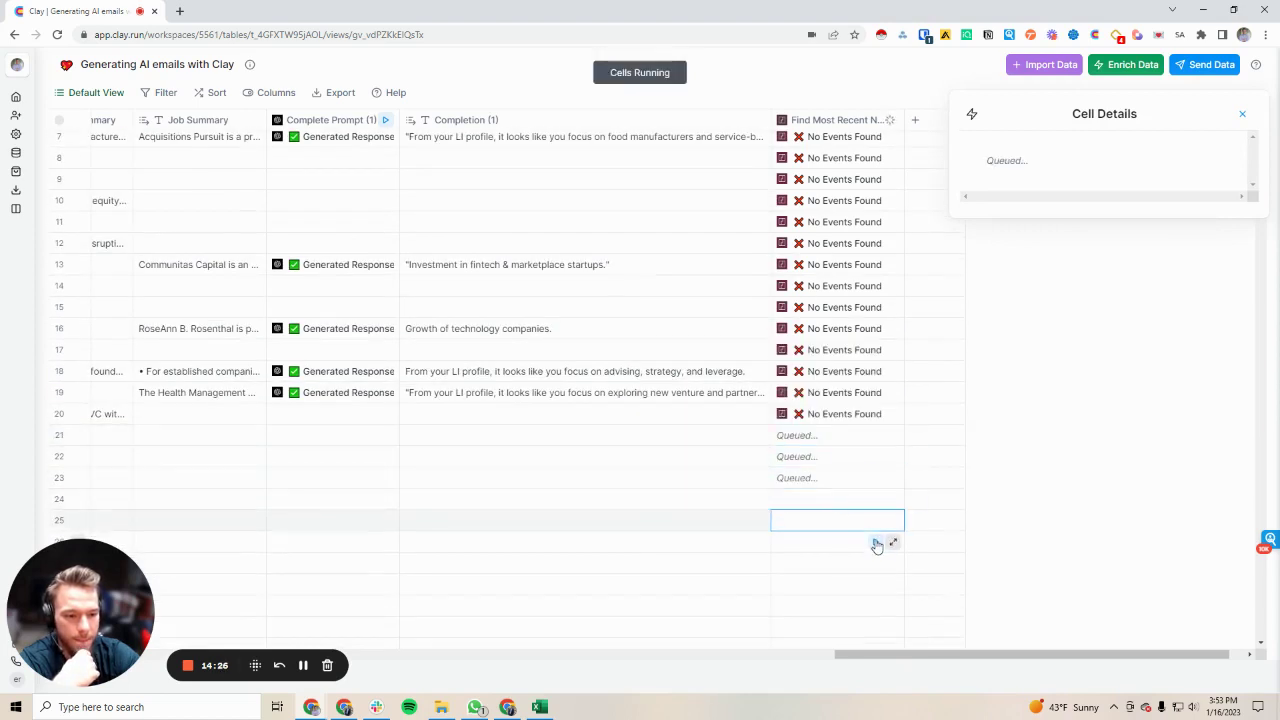
left_click(876, 541)
left_click(876, 563)
left_click(876, 584)
left_click(876, 605)
left_click(874, 627)
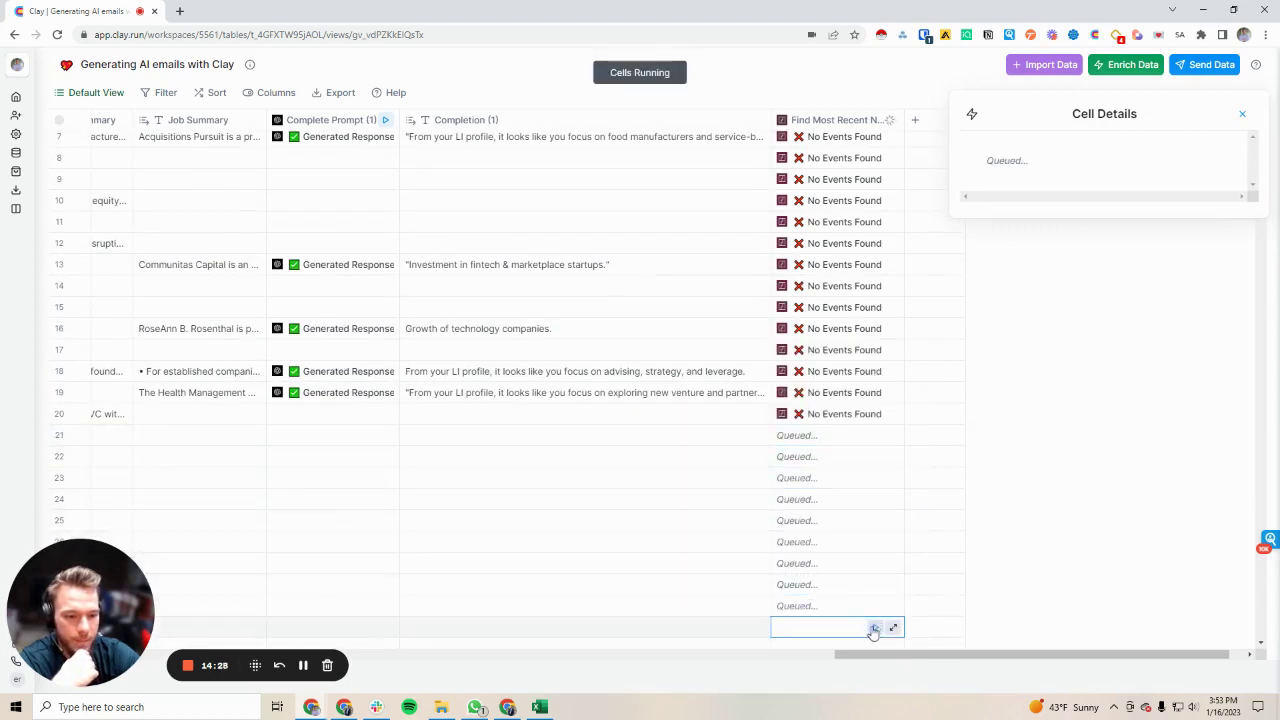
- Run the recent news lookup for rows 31, 32, 33 and 35
scroll(878, 560, "down", 3)
left_click(876, 381)
left_click(876, 403)
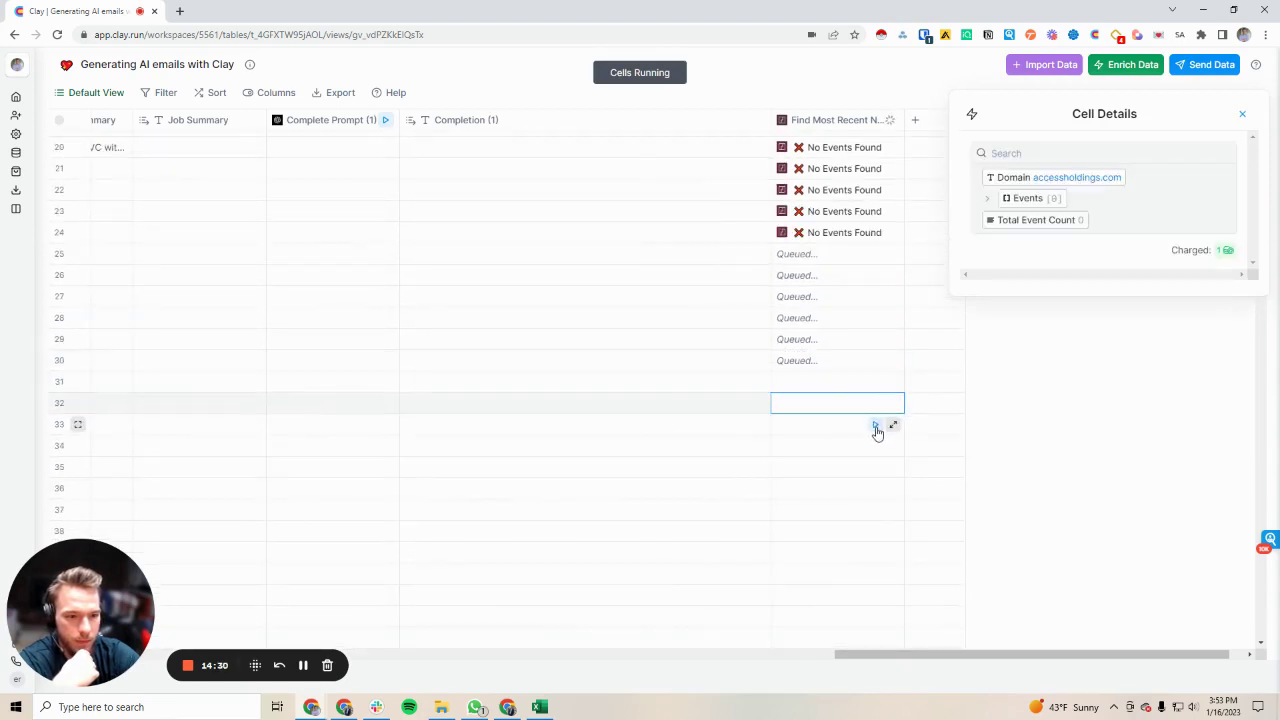
left_click(876, 430)
left_click(876, 467)
- Clear the News Found Date filter in the recent news column's settings and save the changes
left_click(834, 120)
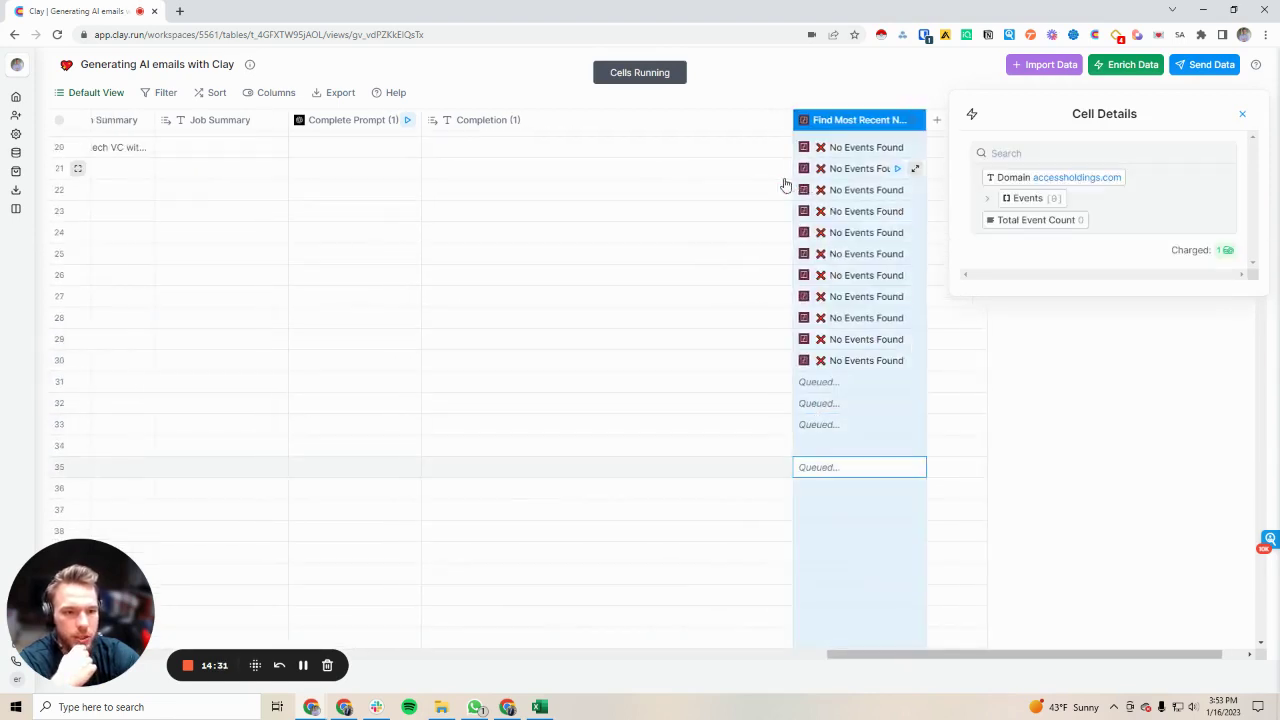
left_click(803, 172)
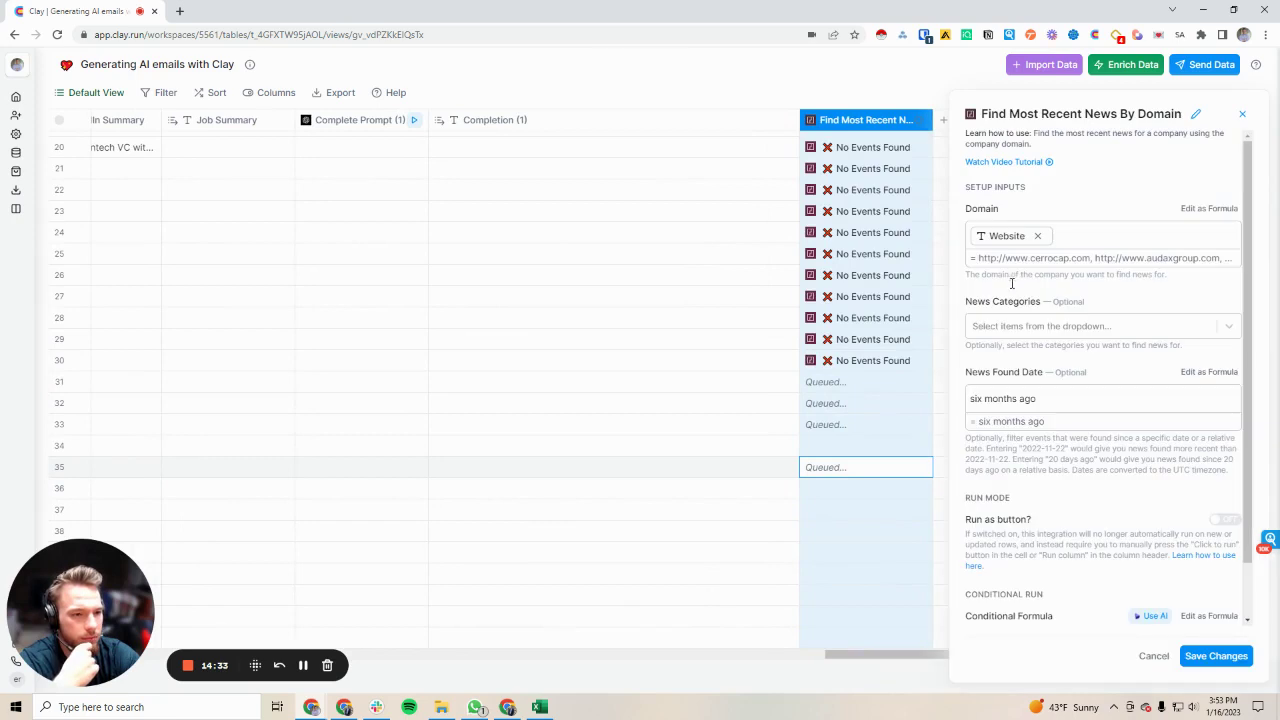
left_click(1047, 401)
key("BackSpace")
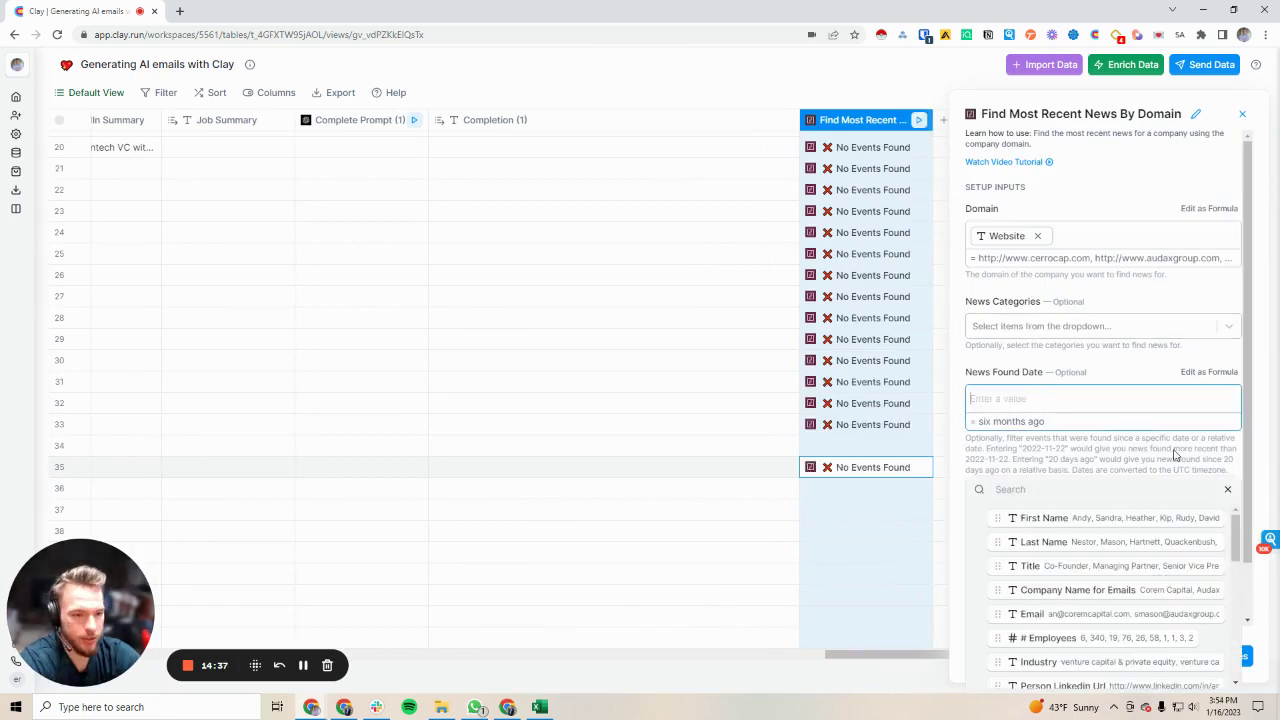
left_click(1230, 476)
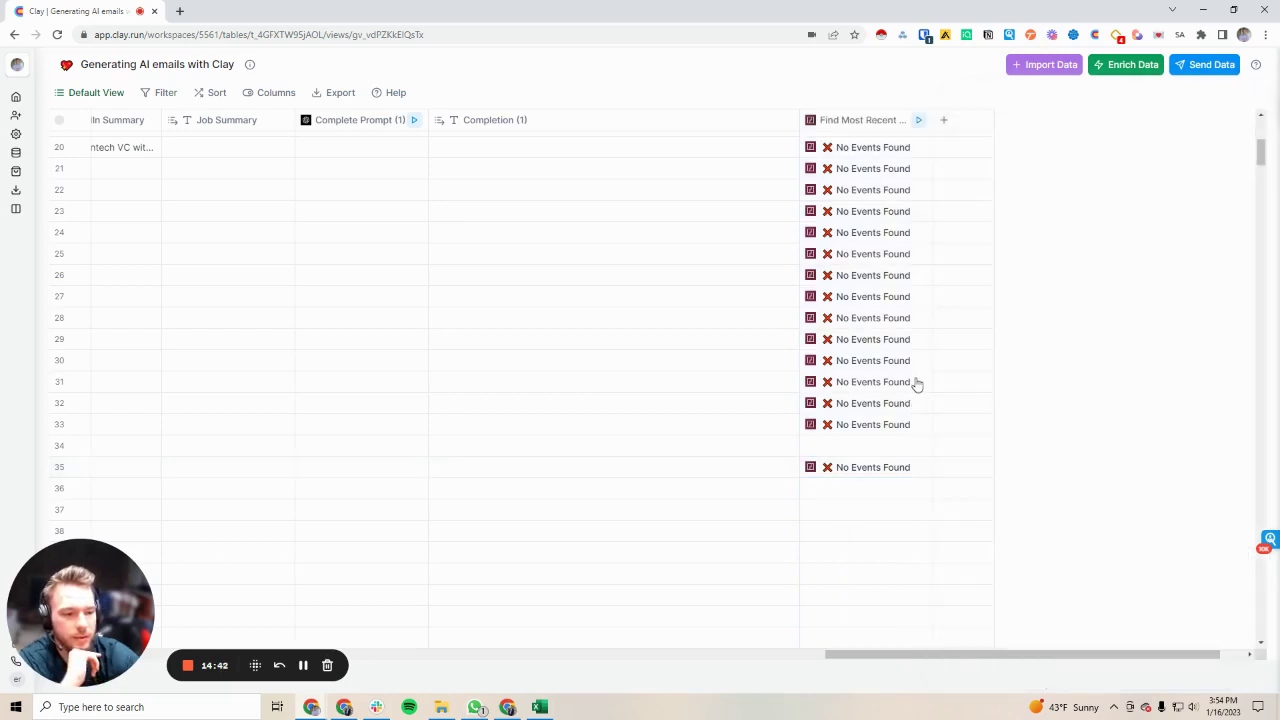
- Re-run the recent news lookup without the date filter for rows 1 to 13
scroll(880, 240, "up", 5)
left_click(903, 142)
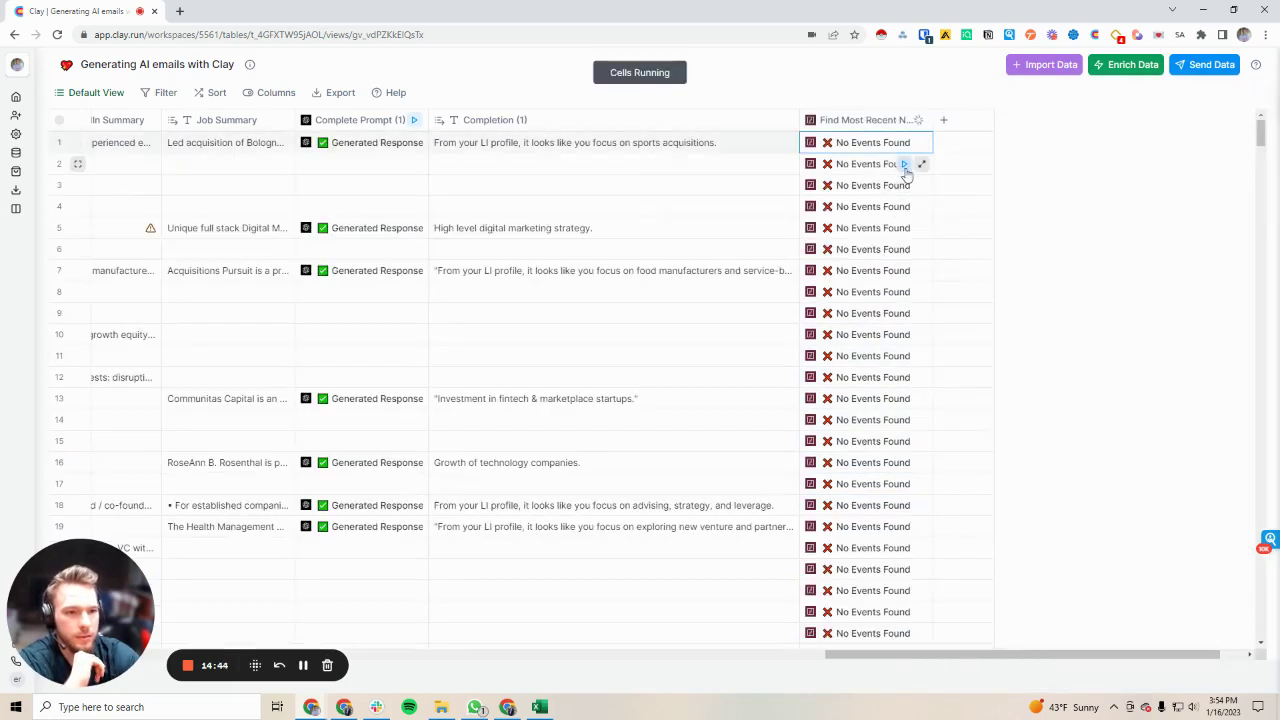
left_click(903, 163)
left_click(903, 185)
left_click(903, 206)
left_click(903, 249)
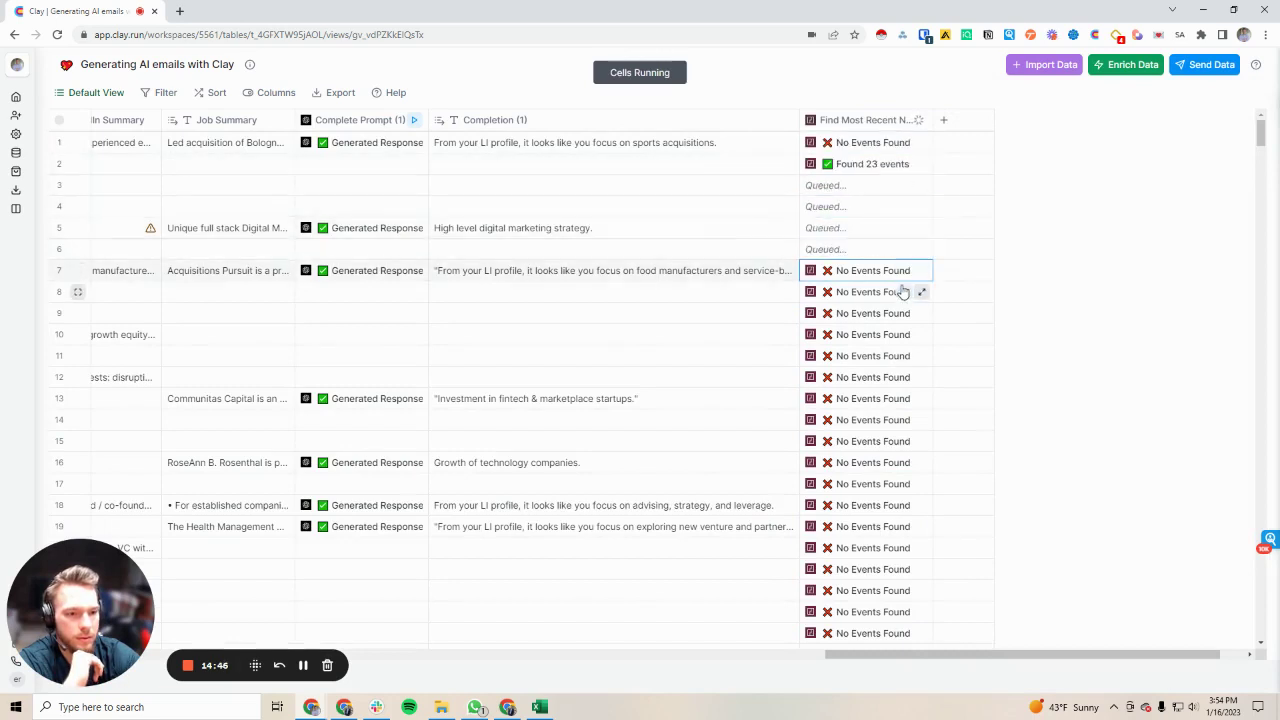
left_click(903, 270)
left_click(903, 291)
left_click(904, 313)
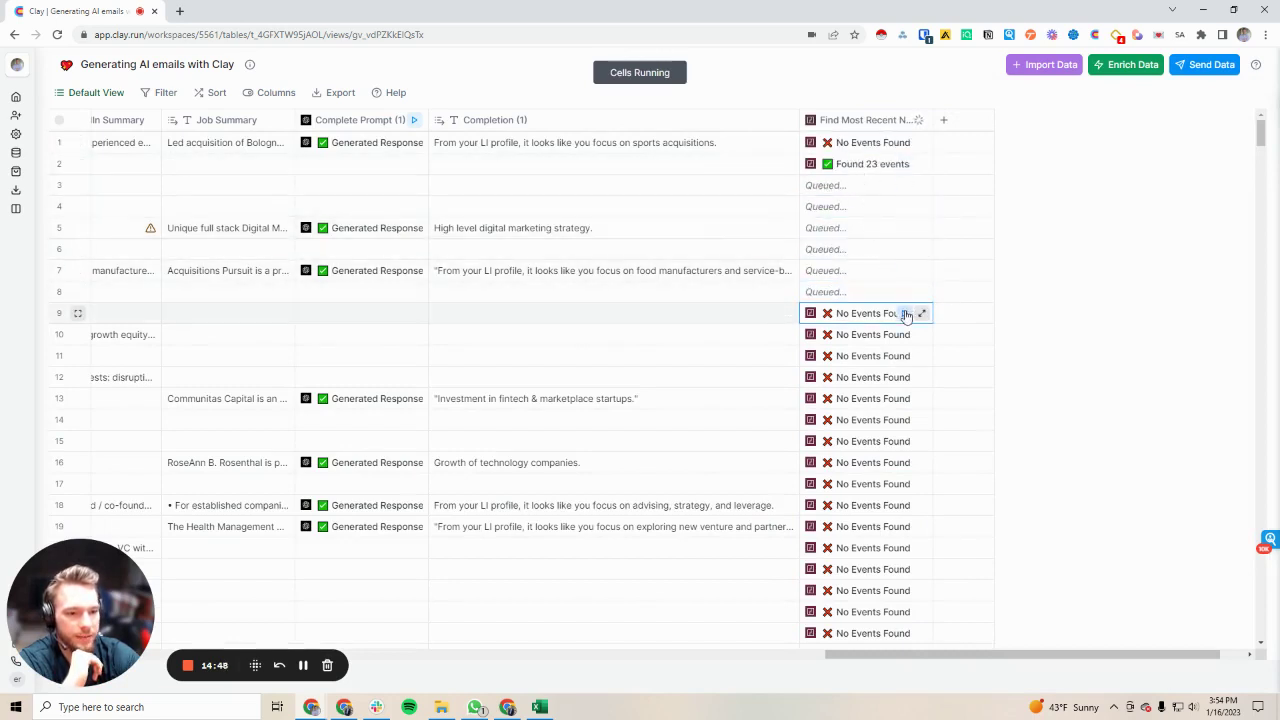
left_click(904, 334)
left_click(904, 355)
left_click(904, 377)
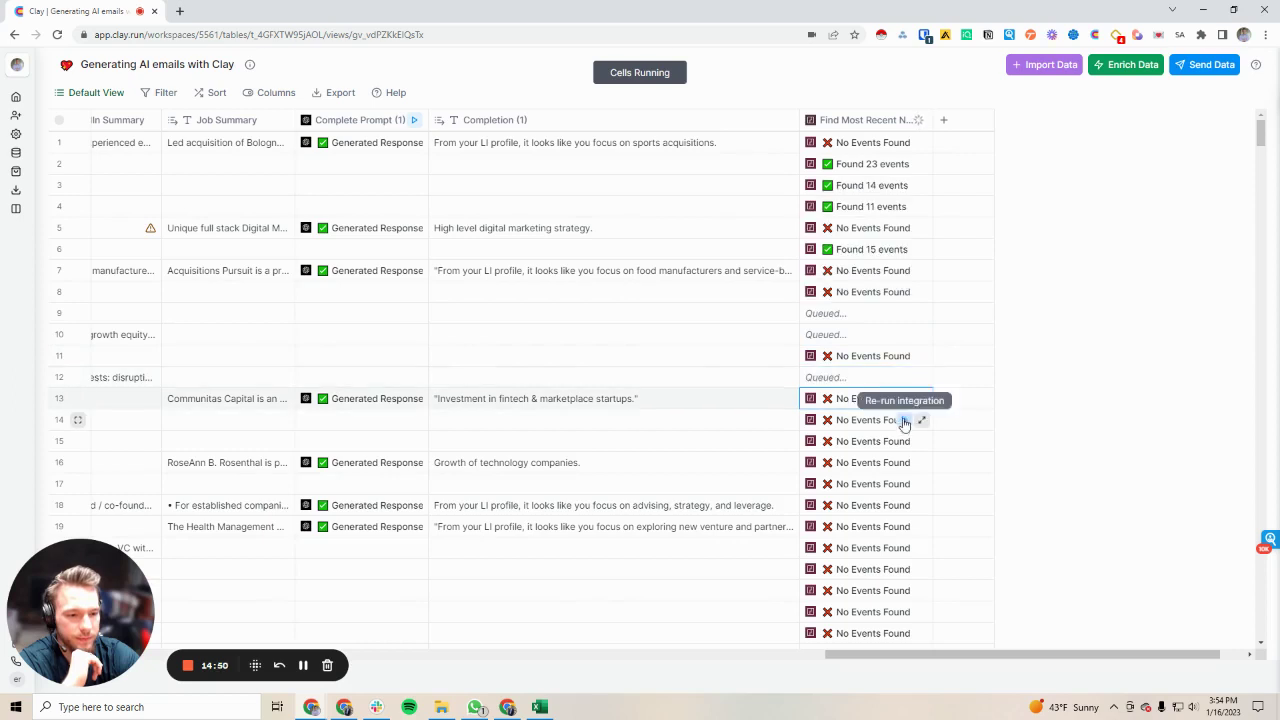
left_click(904, 398)
- Expand the first news event in row 2's cell details and read through its title, article body and article sentence
left_click(915, 168)
left_click(922, 164)
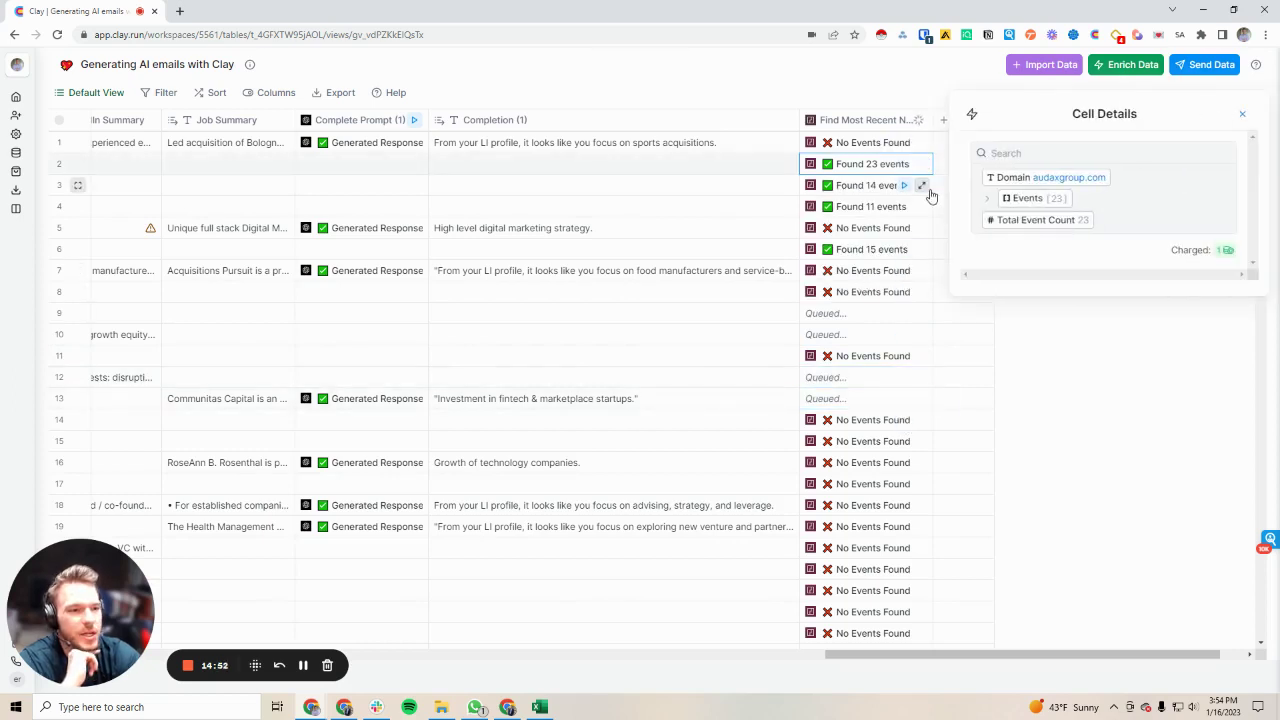
left_click(1040, 198)
left_click(1030, 220)
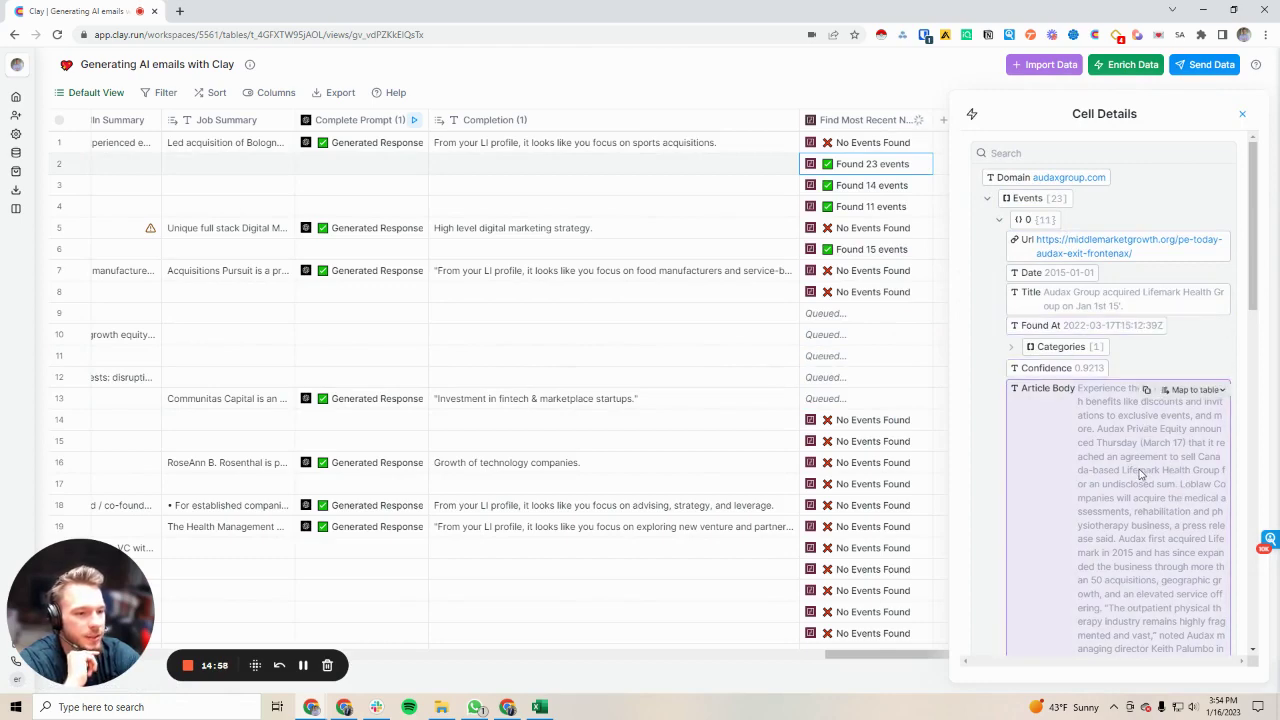
scroll(1140, 473, "down", 10)
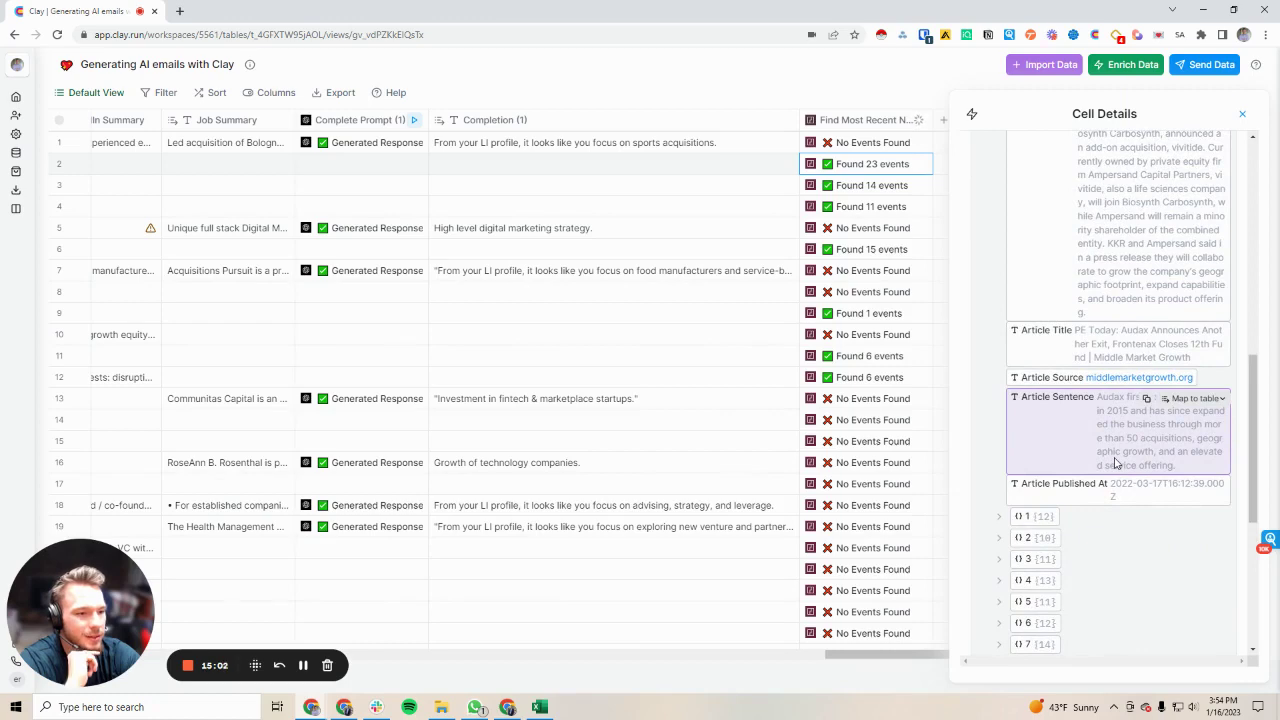
scroll(1115, 463, "up", 10)
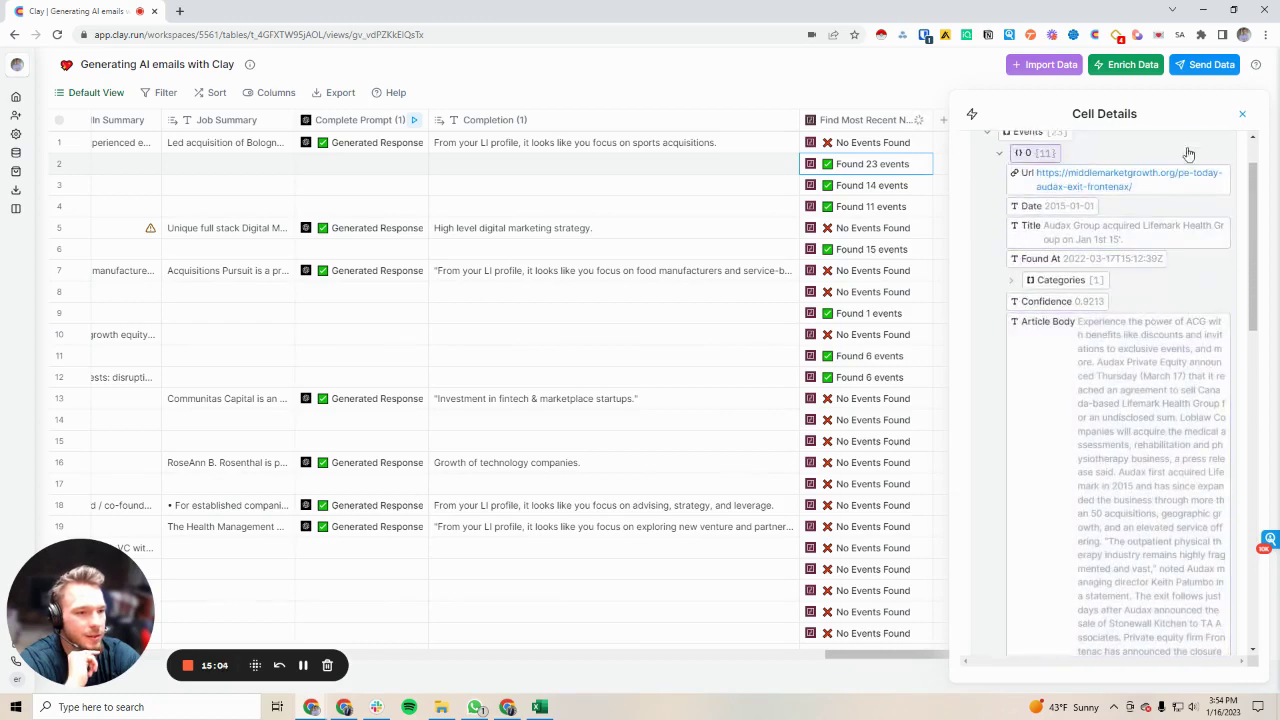
left_click(1242, 113)
- Add an OpenAI/GPT-3 Complete Prompt enrichment that uses your own GPT-3 API key
left_click(1133, 65)
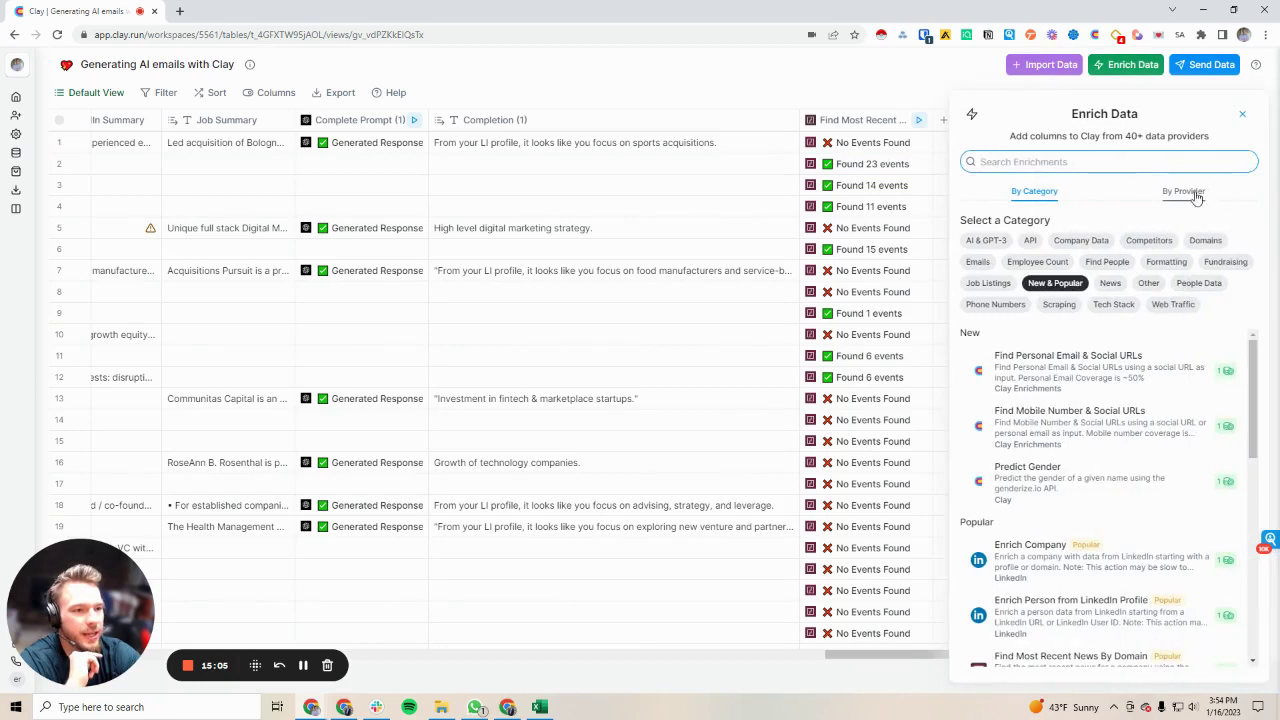
left_click(1196, 196)
scroll(1097, 400, "down", 7)
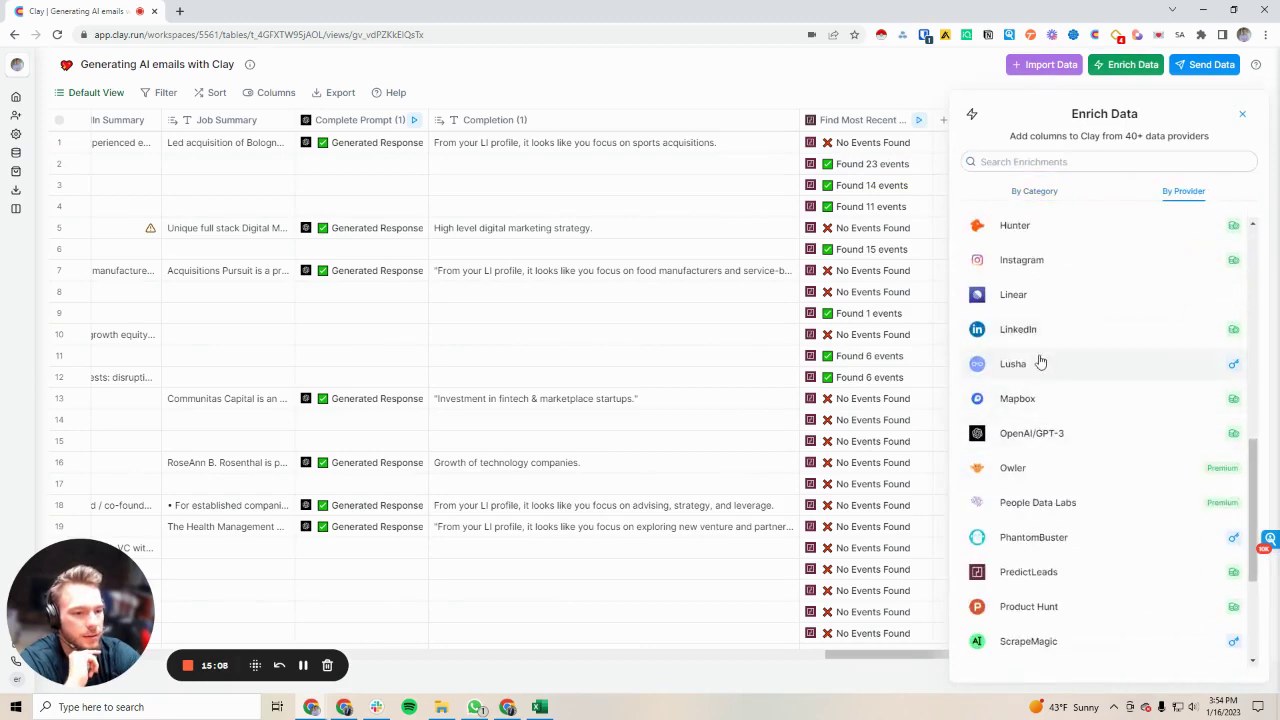
left_click(1043, 434)
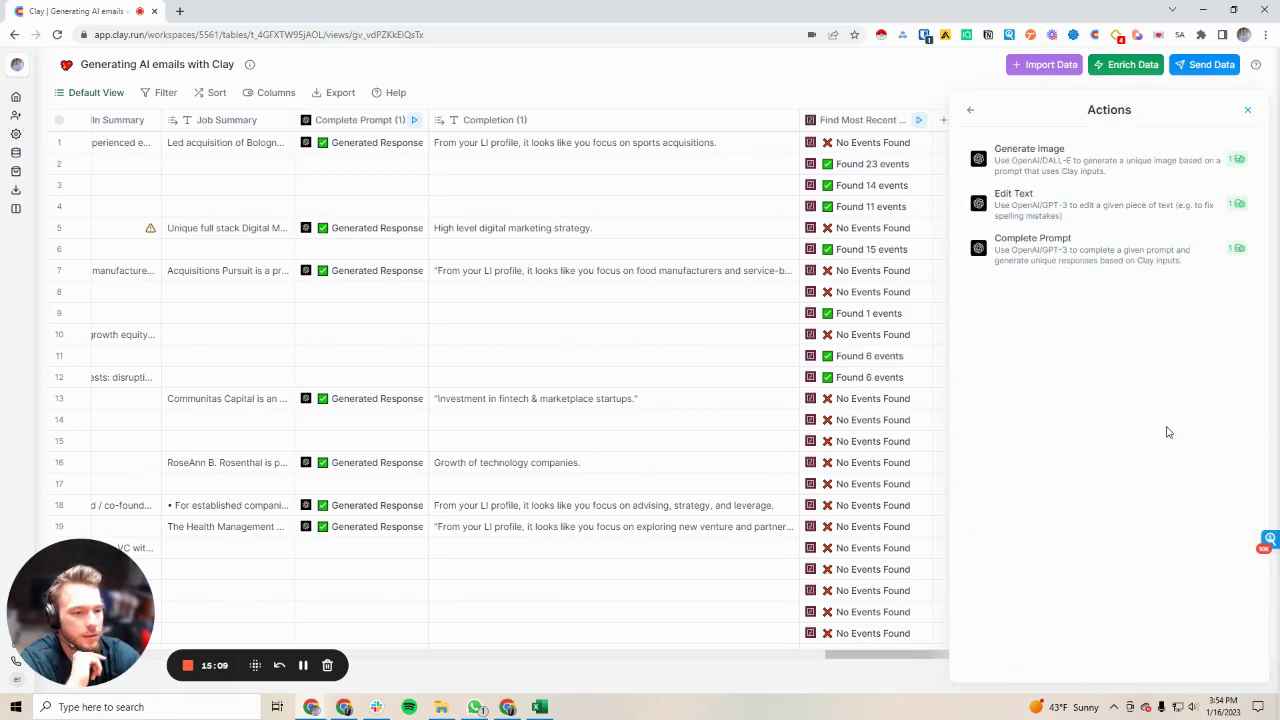
left_click(1040, 248)
left_click(975, 293)
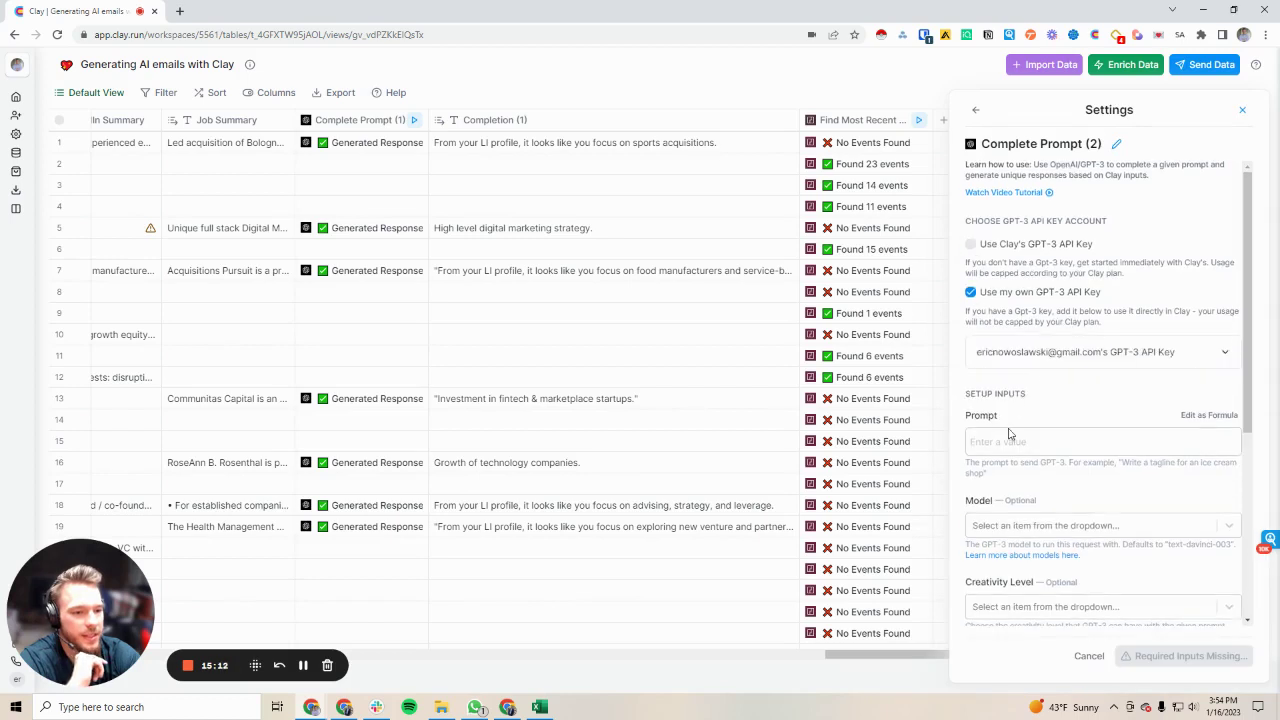
- Start the prompt with "From the input, help me complete my prompt. This is the input:"
left_click(1000, 440)
type("Fro")
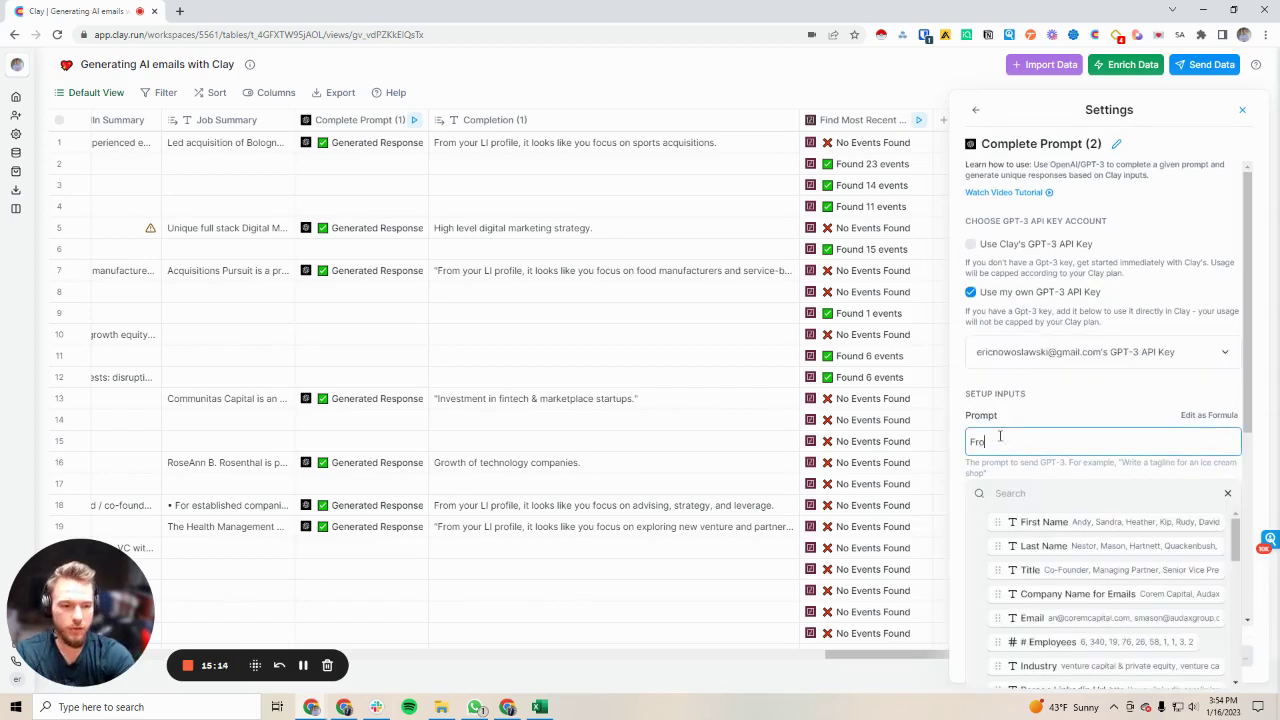
type("m the input")
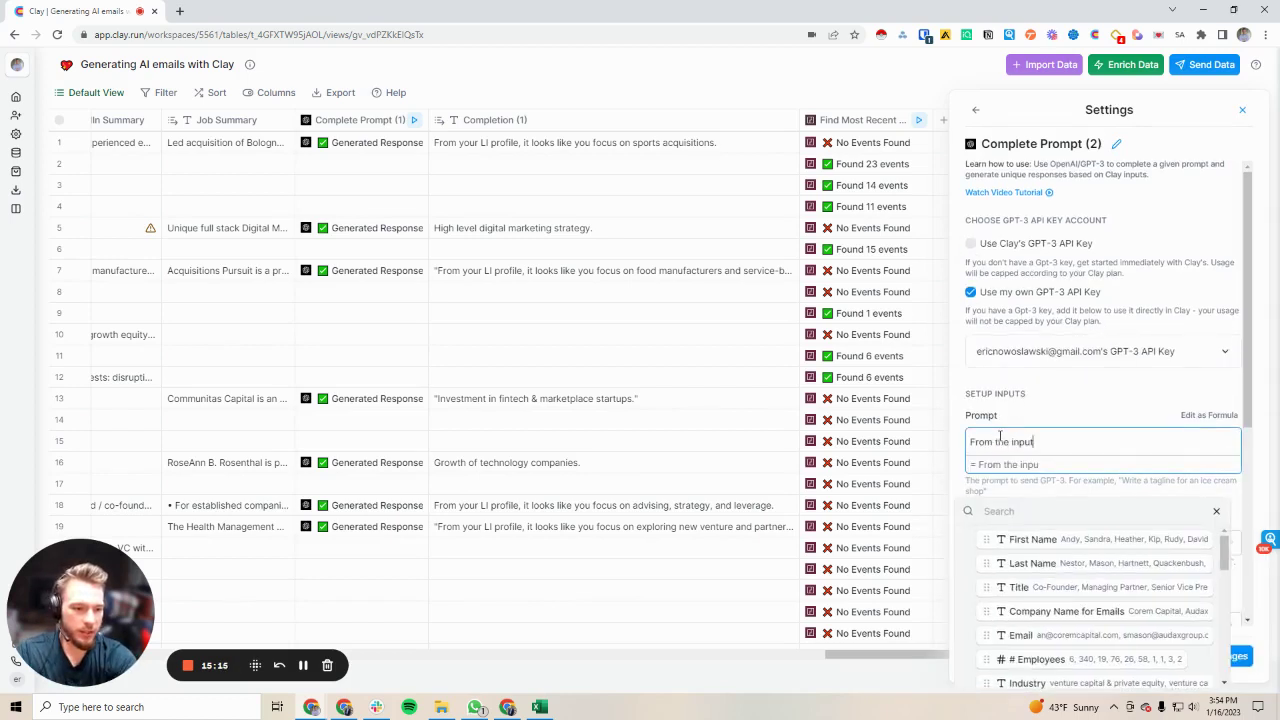
type(", help me co")
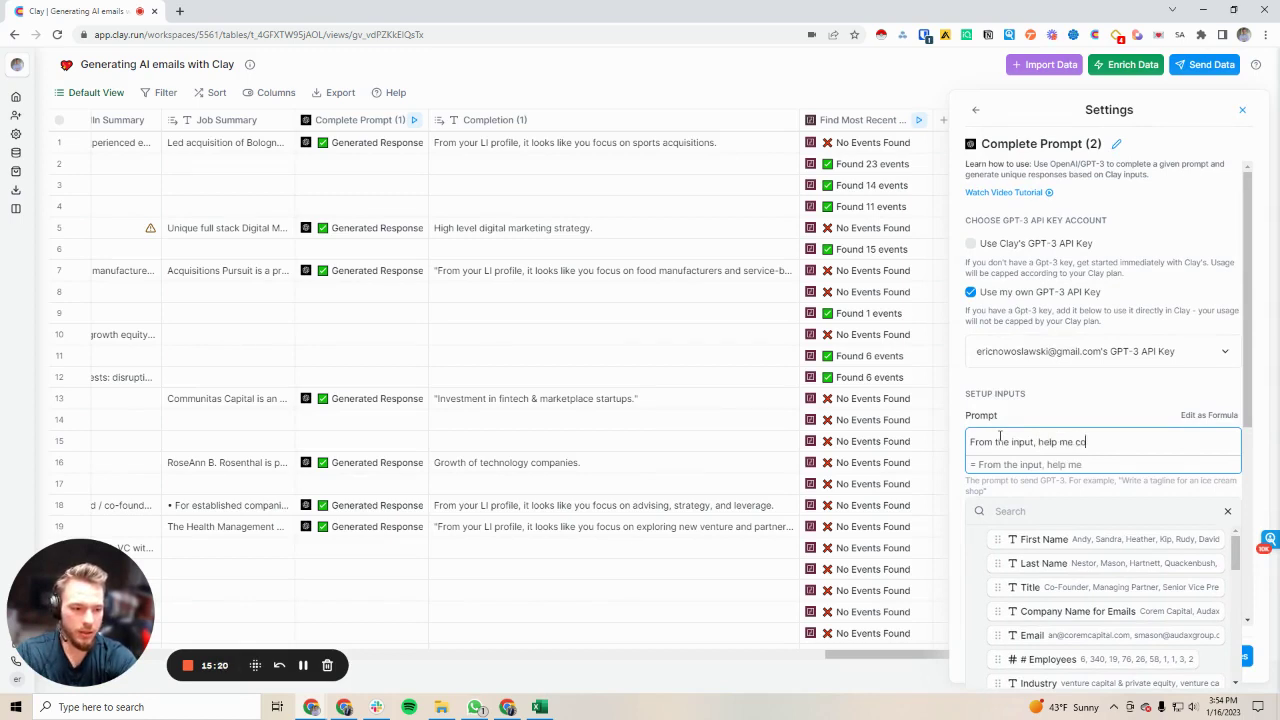
type("mplete my prompt")
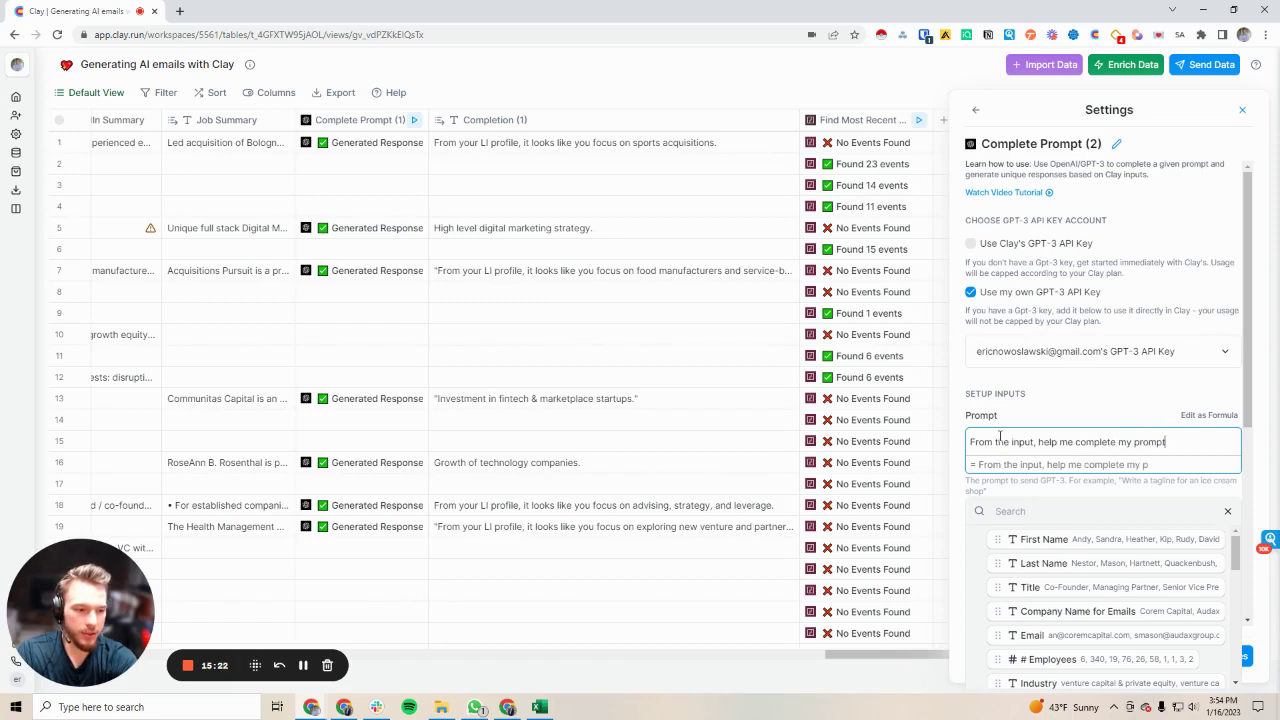
type(". This is the ")
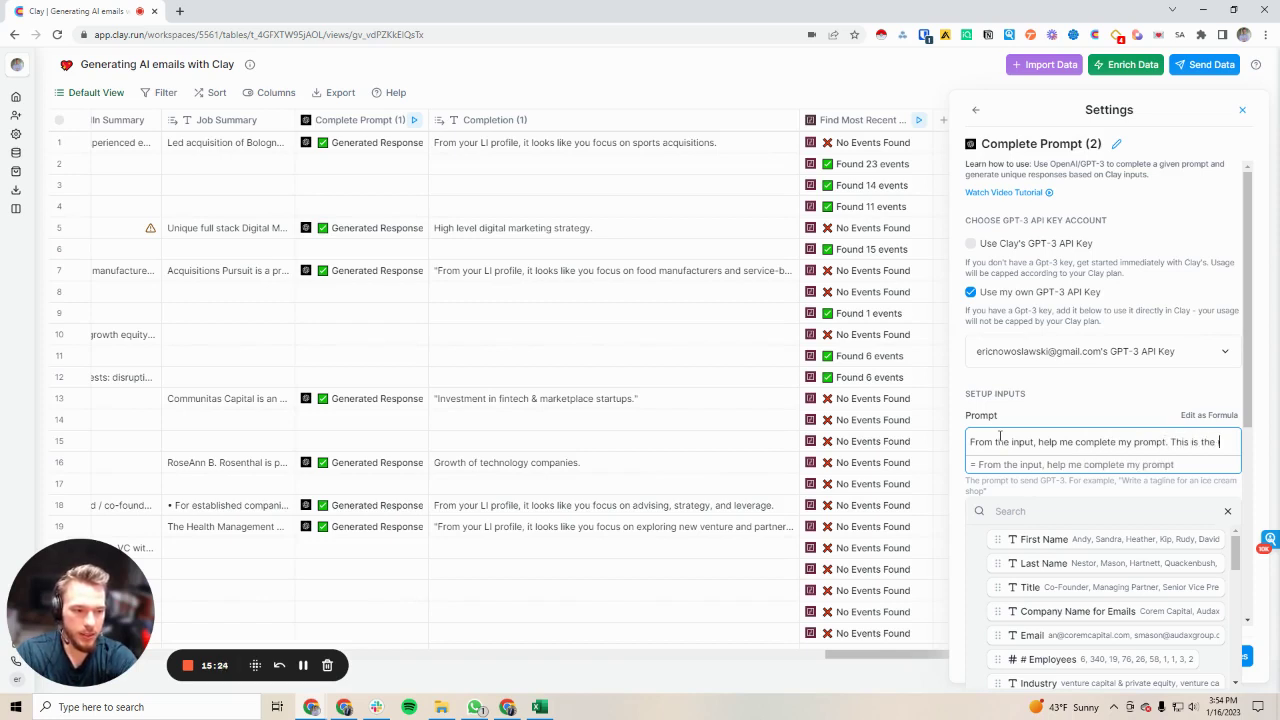
type("input:")
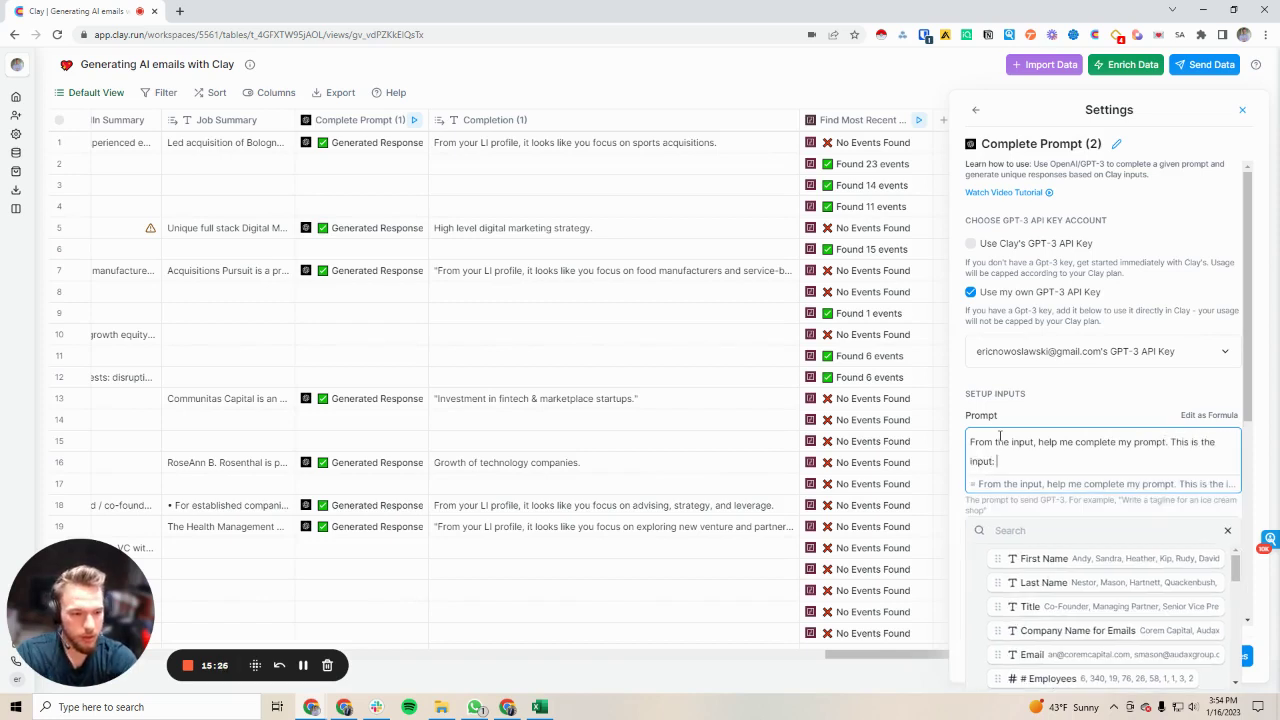
- Insert the article_body of event 0 from Find Most Recent News By Domain after "input:" in the prompt, enclosed in double quotes
scroll(1050, 610, "down", 10)
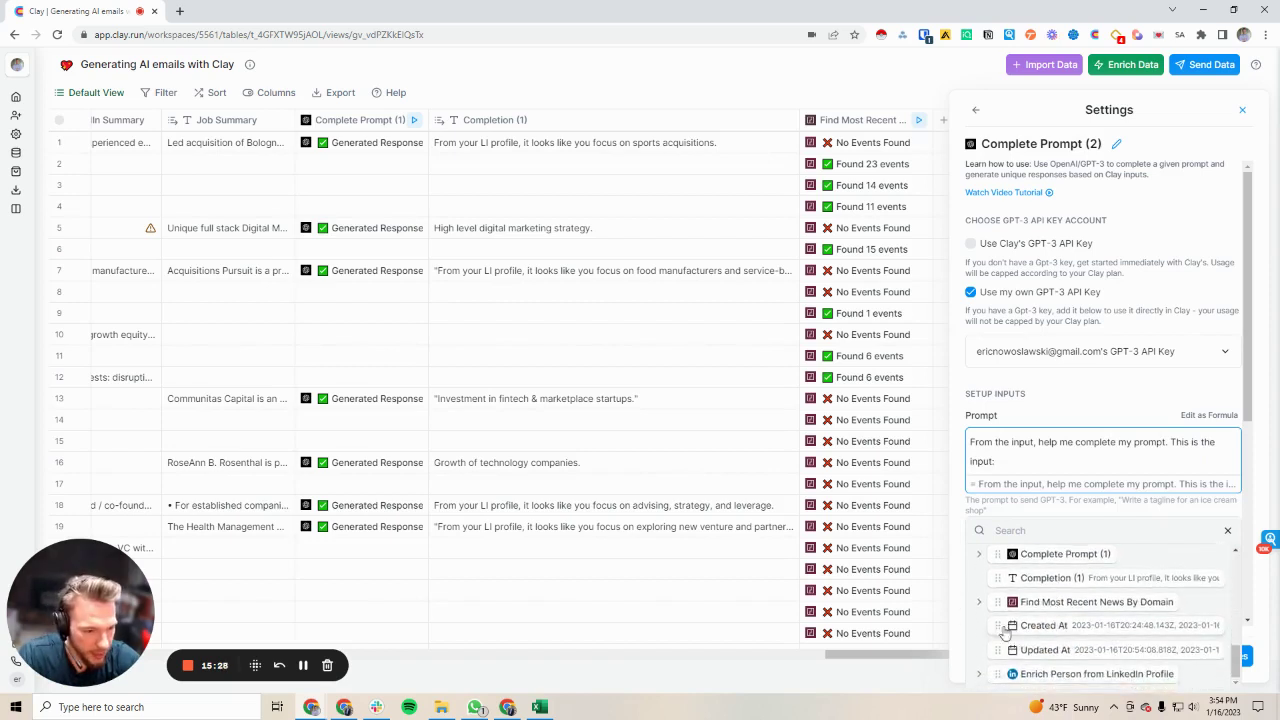
scroll(985, 600, "up", 1)
left_click(980, 666)
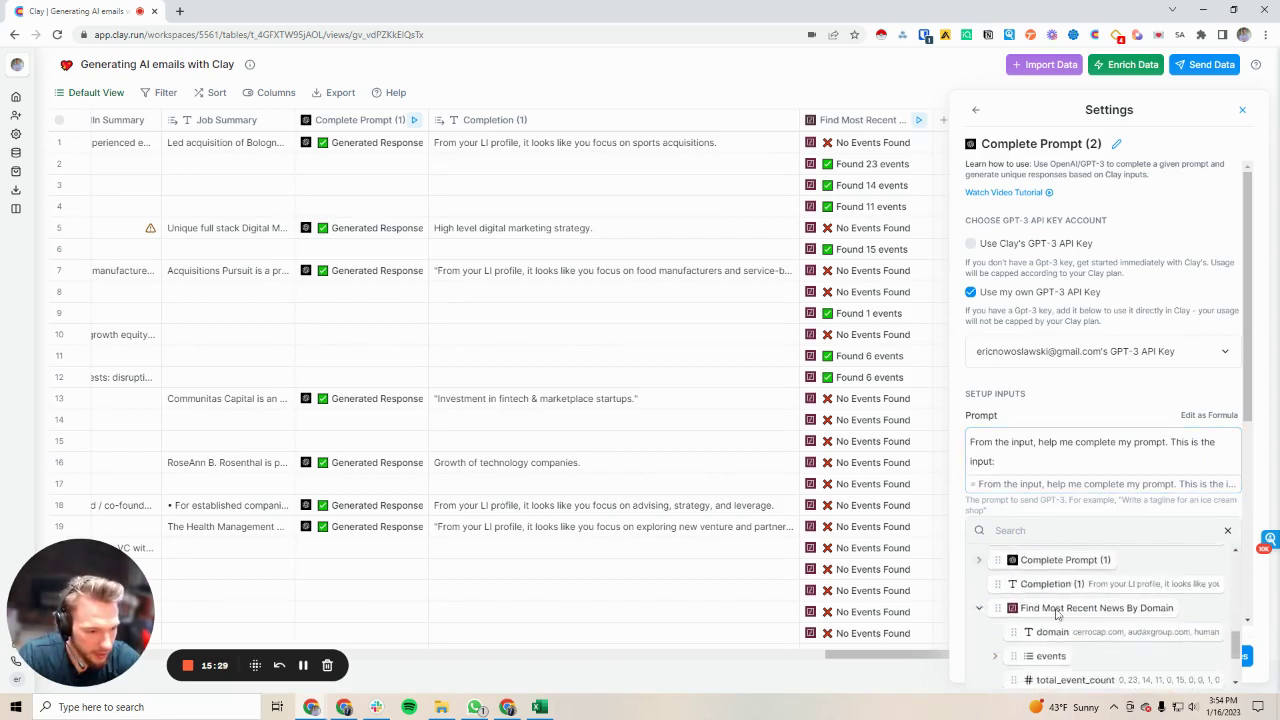
scroll(1050, 600, "down", 2)
left_click(995, 578)
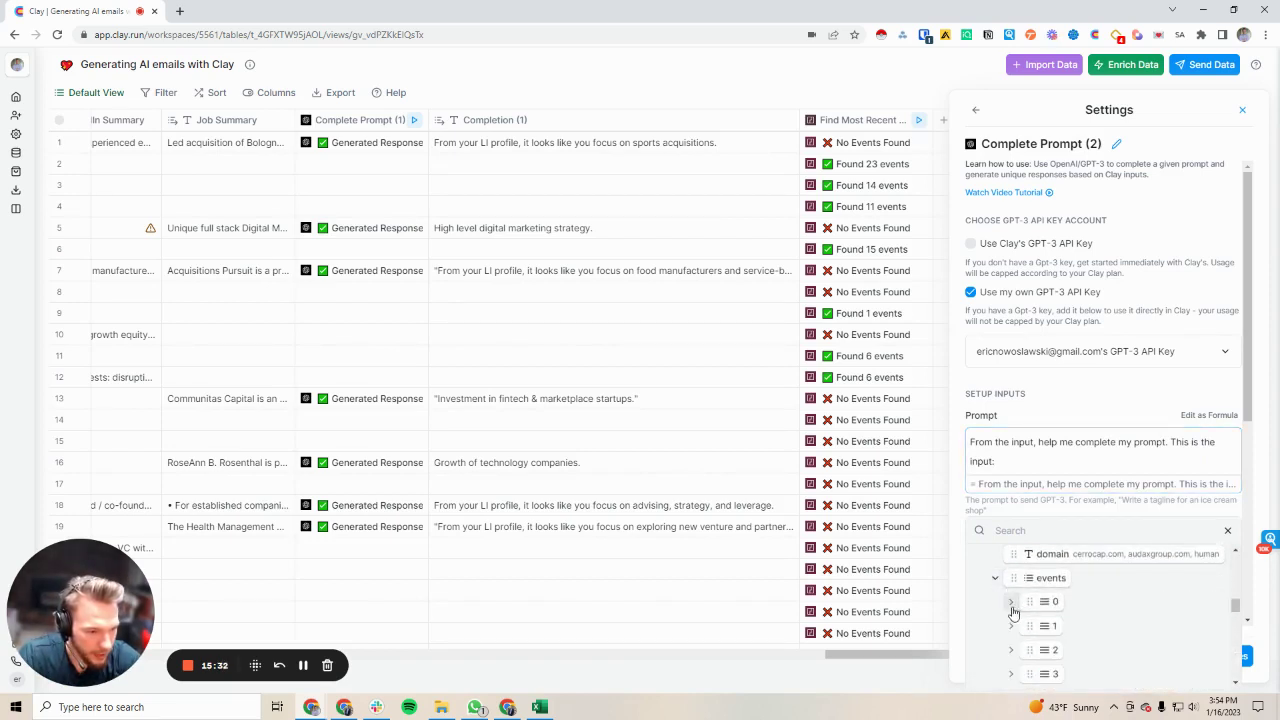
left_click(1011, 602)
scroll(1045, 608, "down", 6)
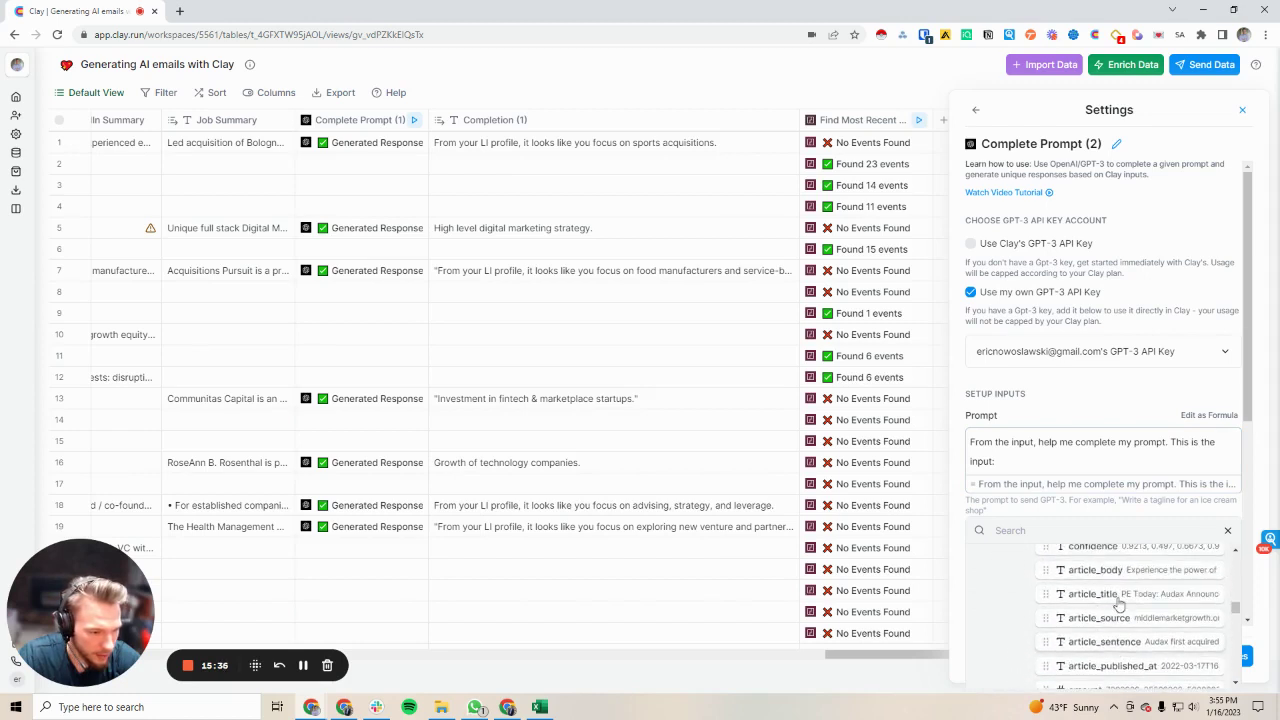
left_click_drag(1113, 581, 1061, 484)
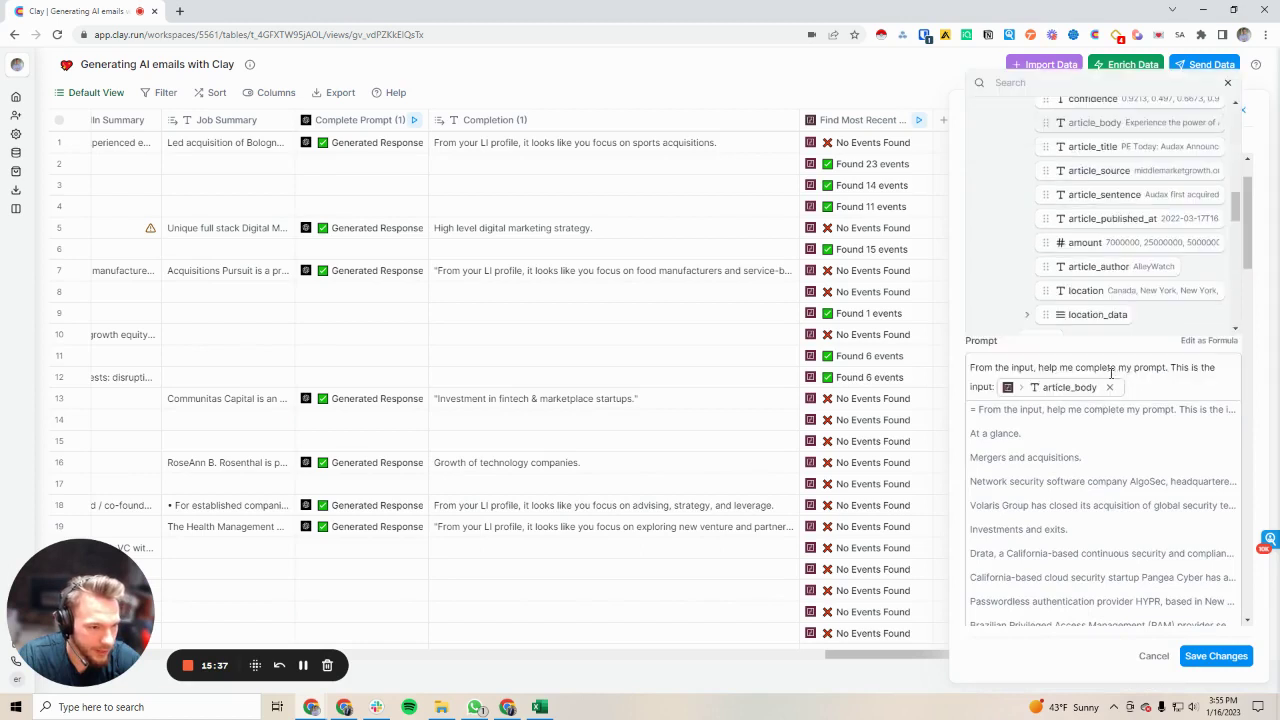
left_click(1181, 385)
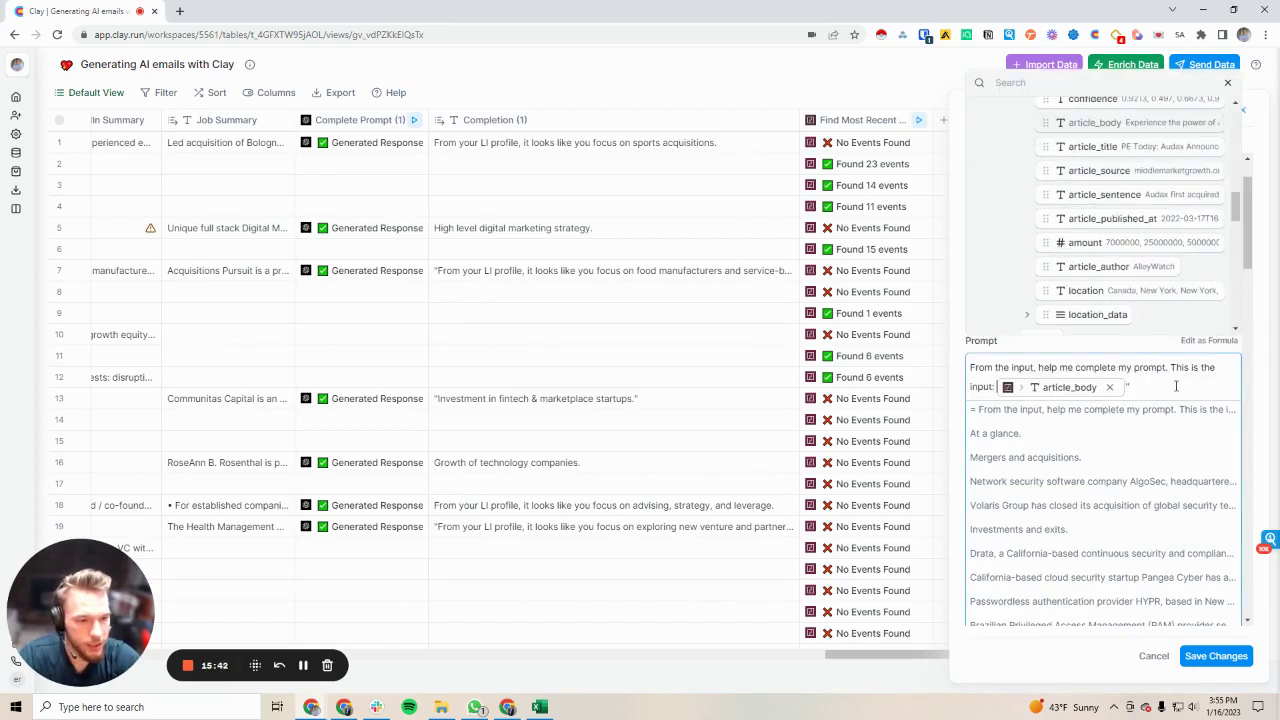
type("\"")
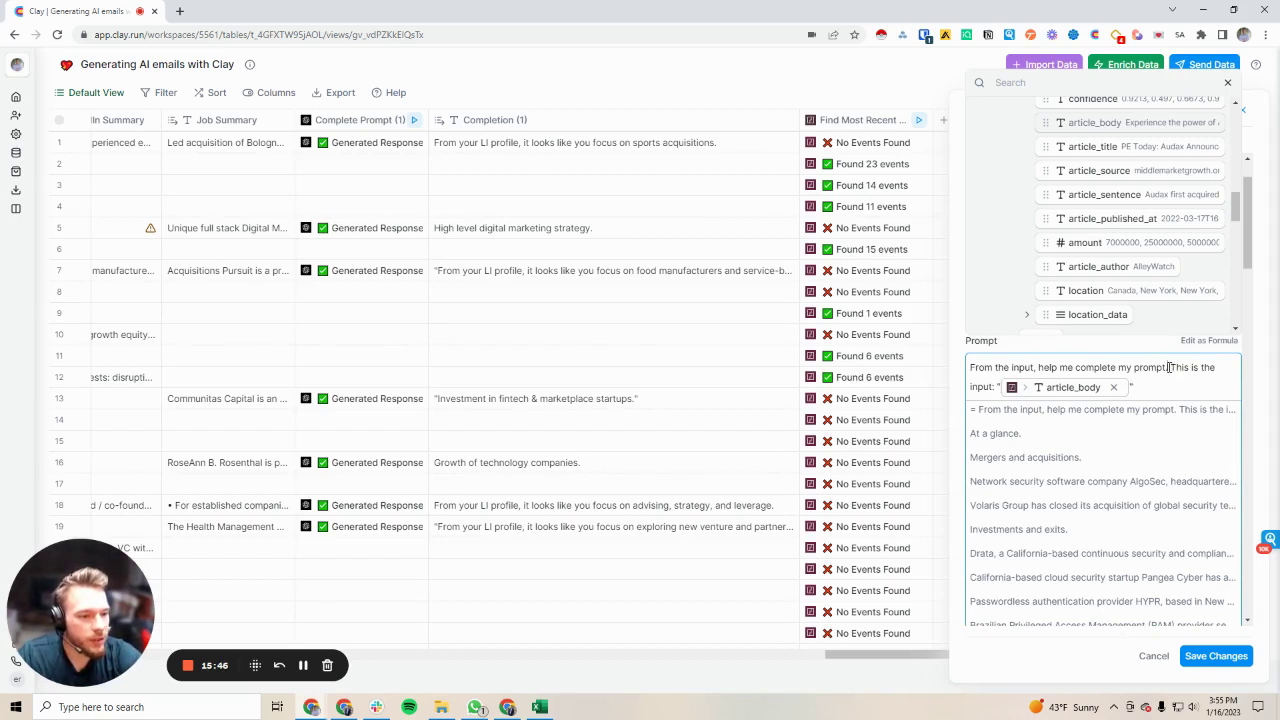
- Insert "I want to know specifically what this news article is about." into the prompt before "This is the input"
left_click(1169, 367)
type("I want to know")
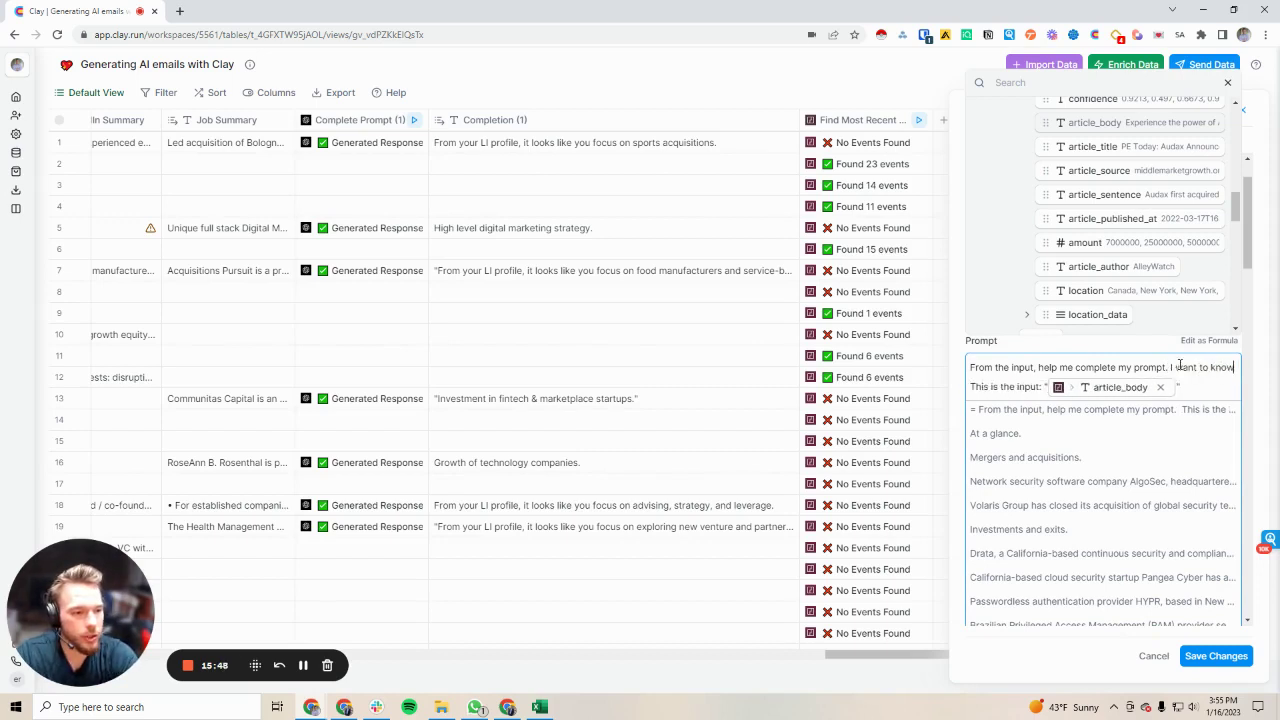
type(" specifically wh")
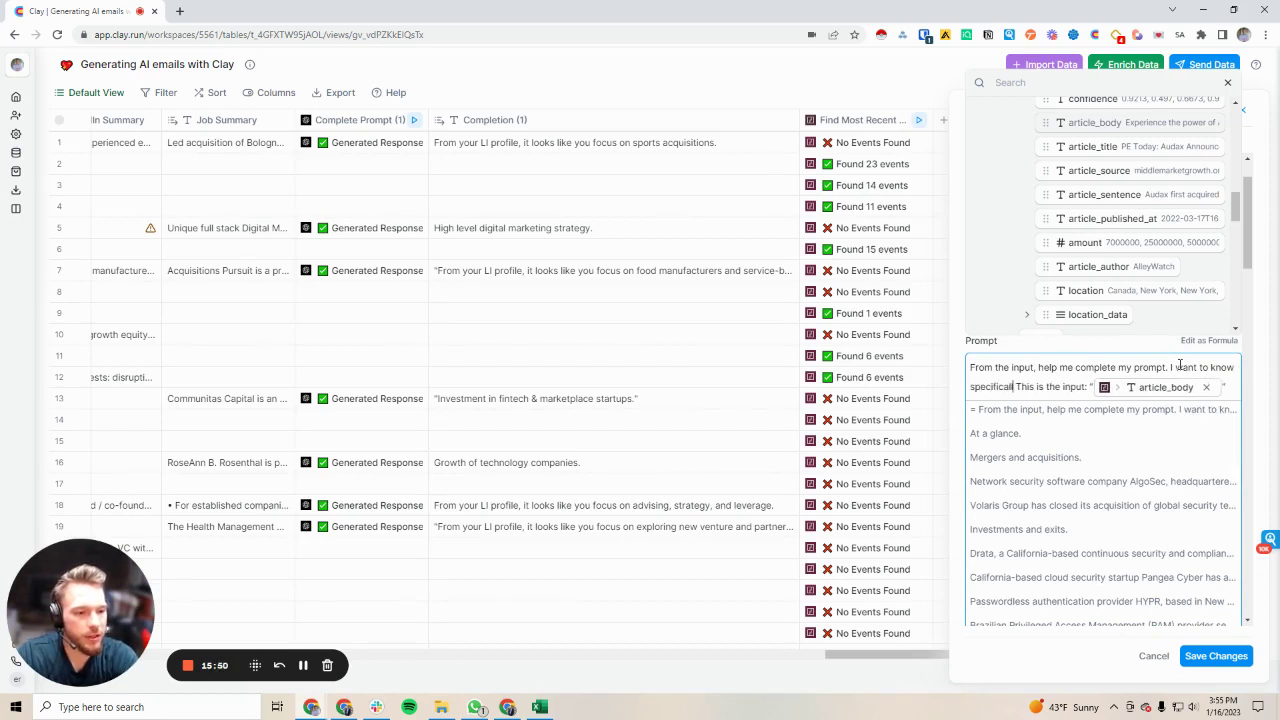
type("at this article is a")
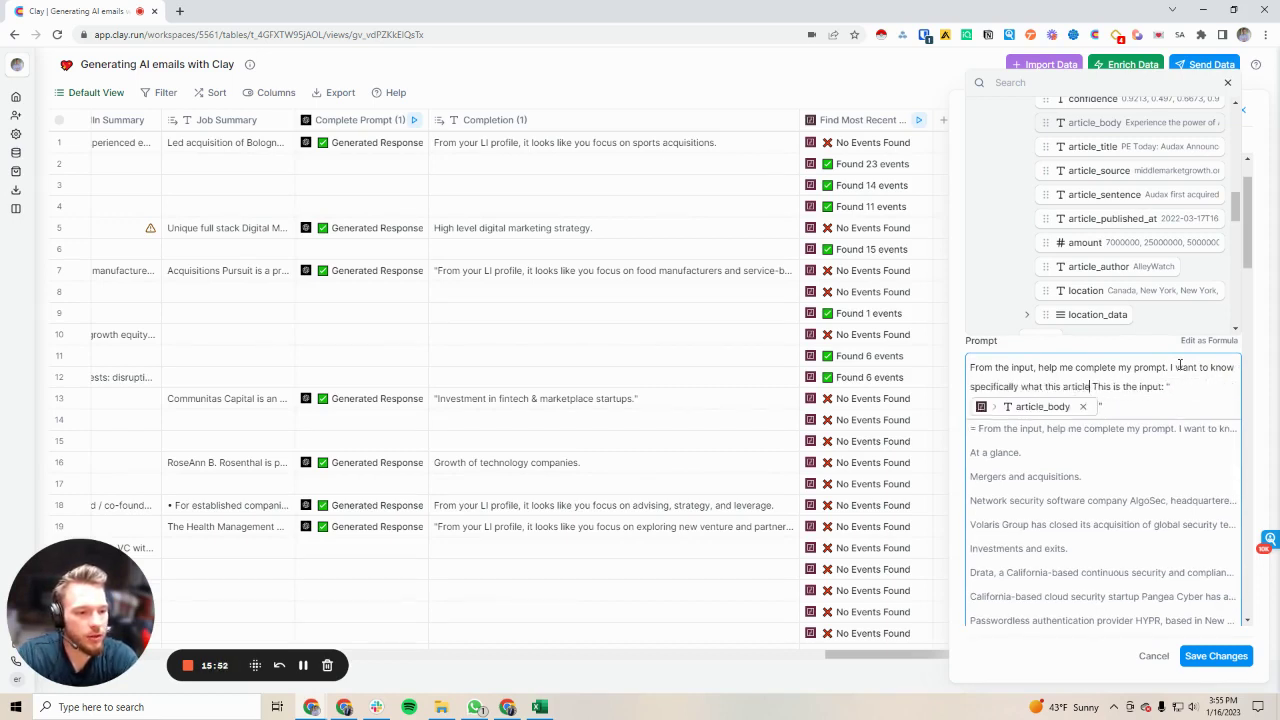
type("bout.")
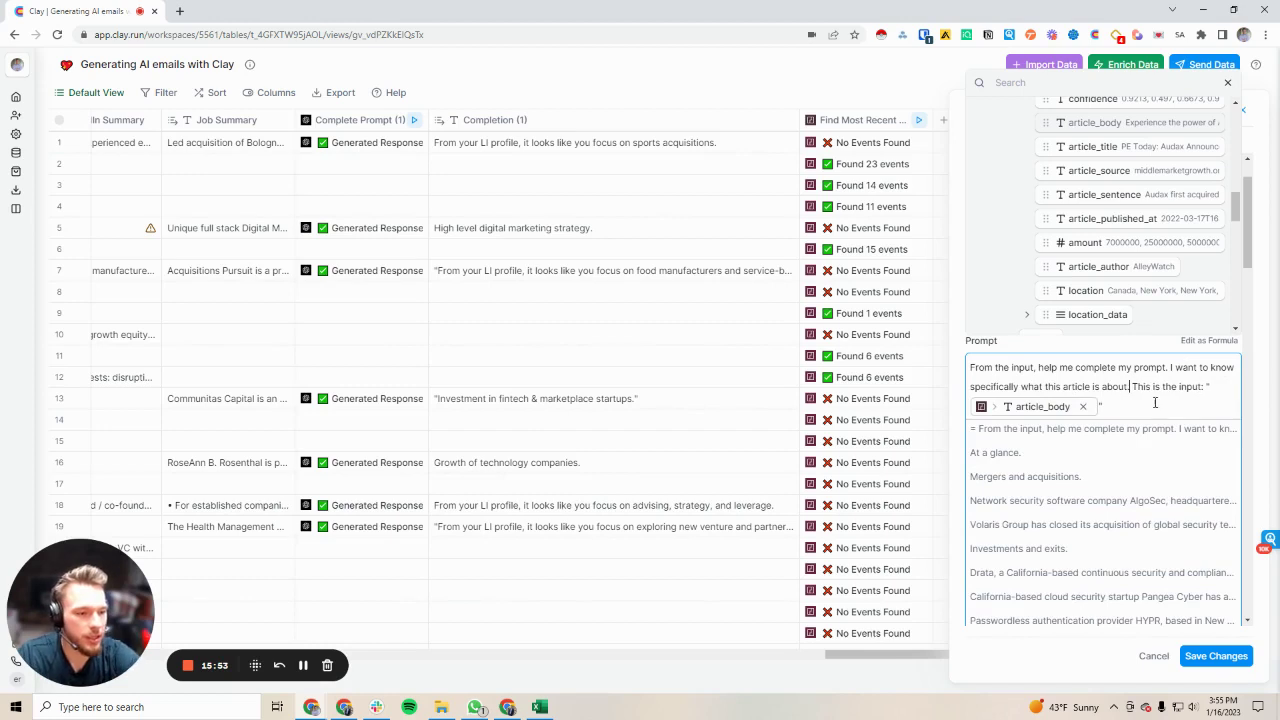
left_click(1063, 386)
type("es ")
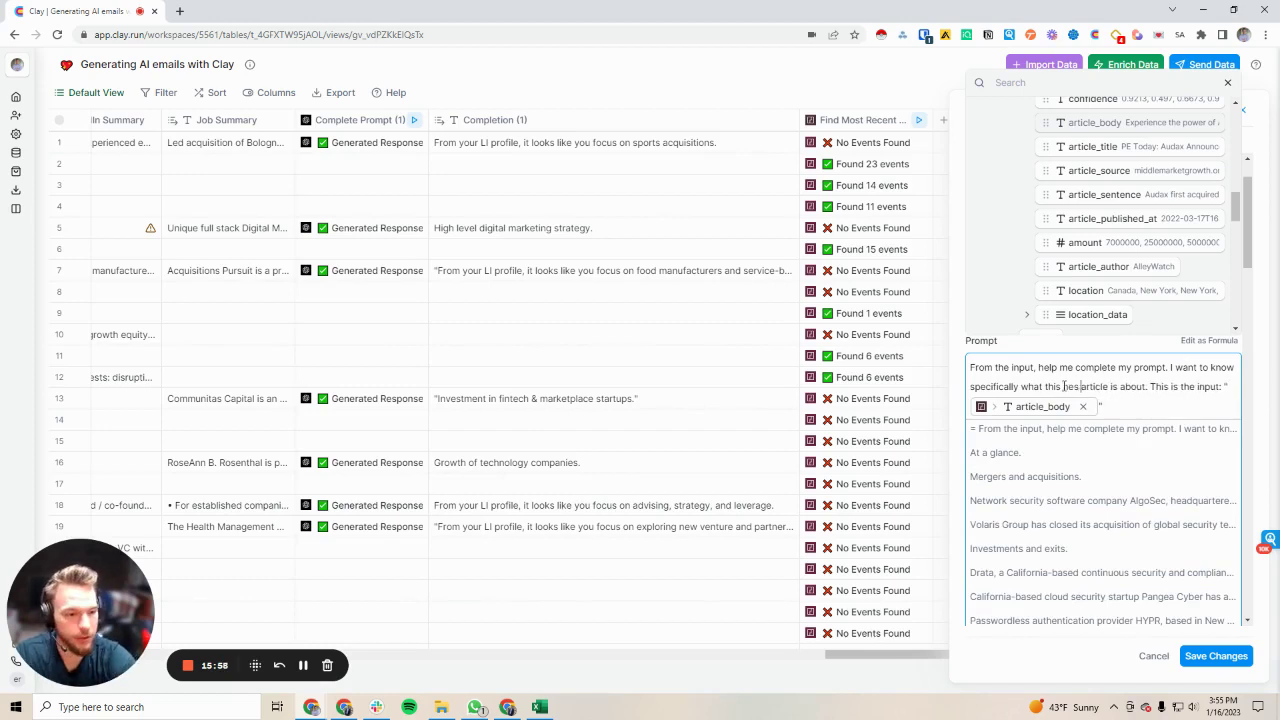
type("w")
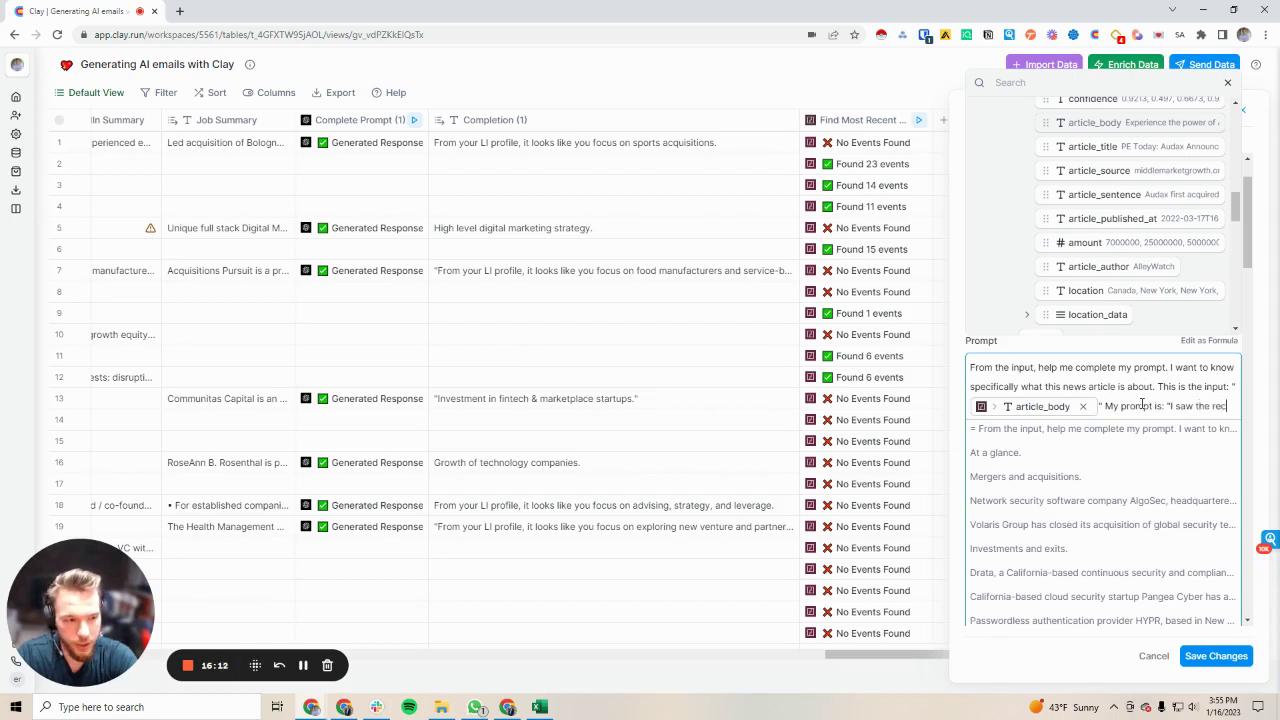
- End the prompt with My prompt is: "I saw the recent news article about" and save the new column
type("ent new")
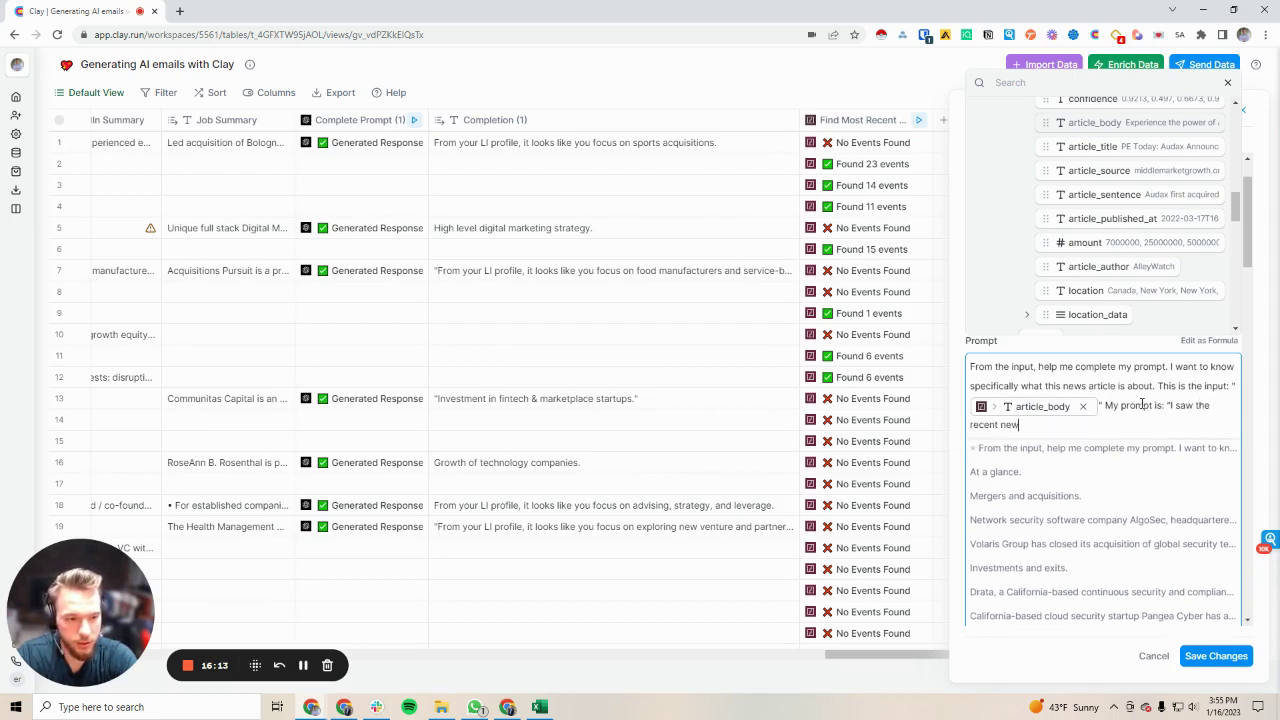
type("s article about\"")
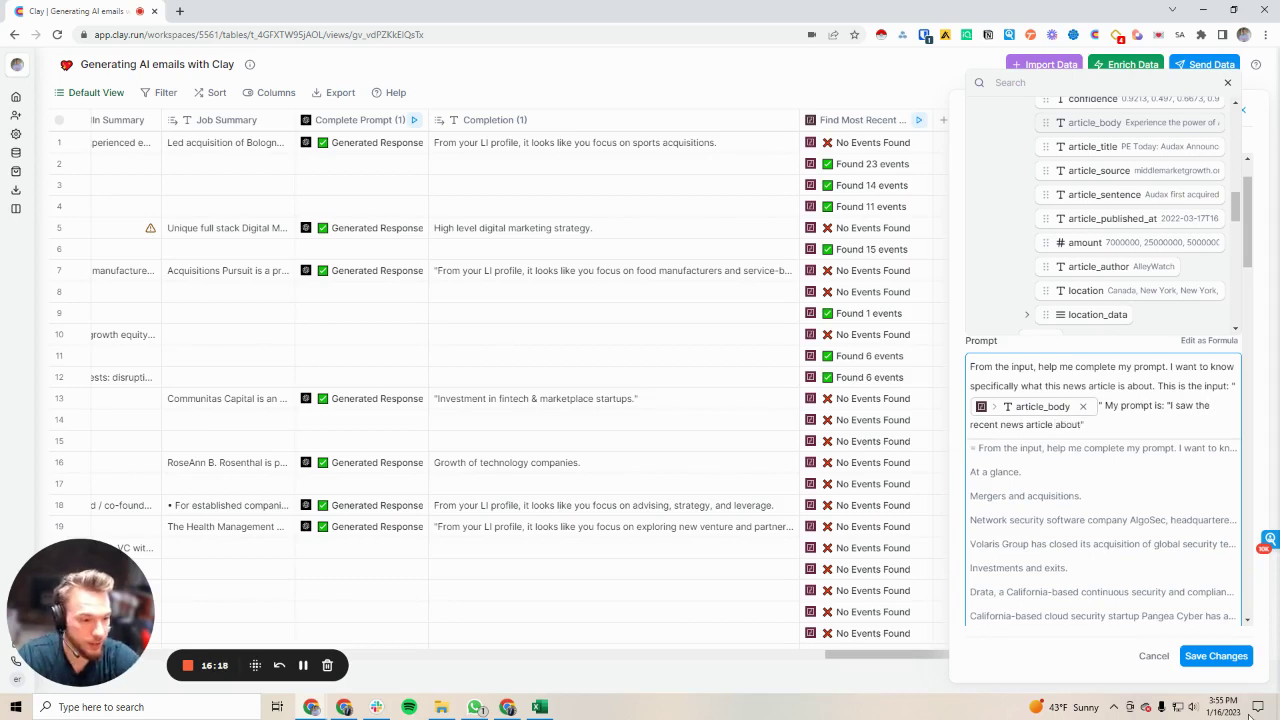
left_click(1216, 656)
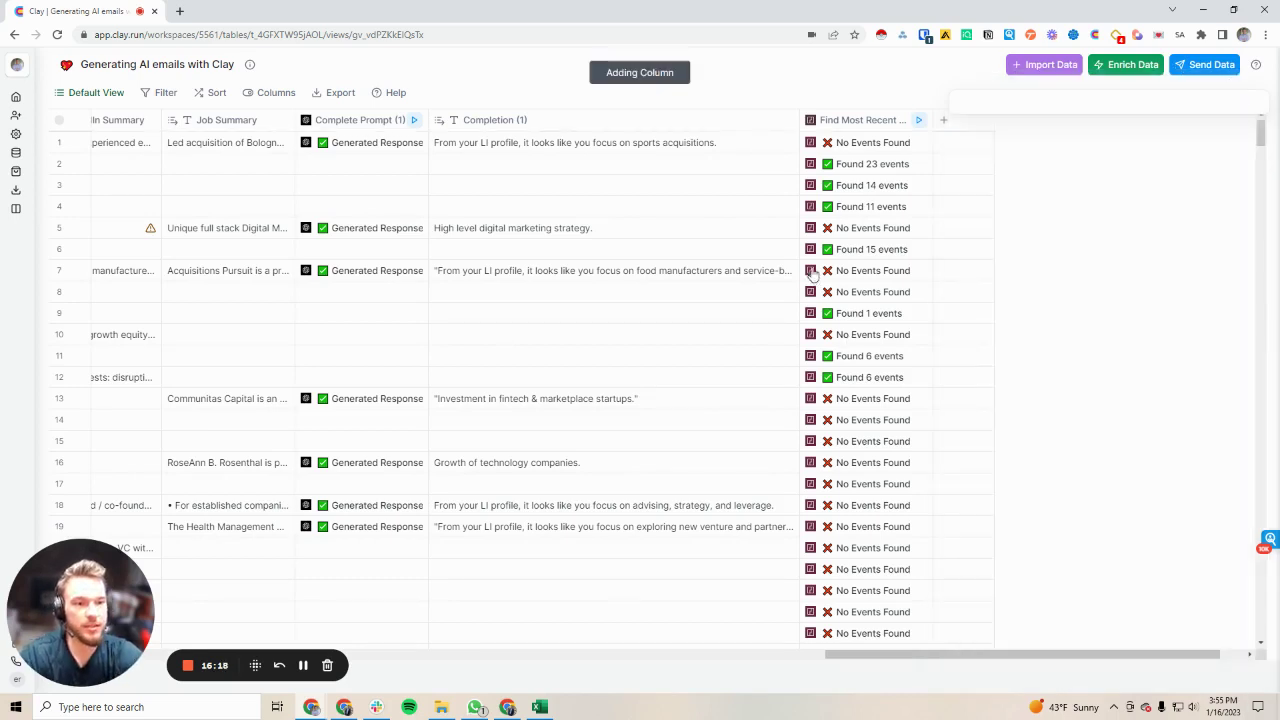
- Run the new Complete Prompt column for the rows with found news events: 2, 3, 4, 6, 9, 11 and 12
left_click(836, 168)
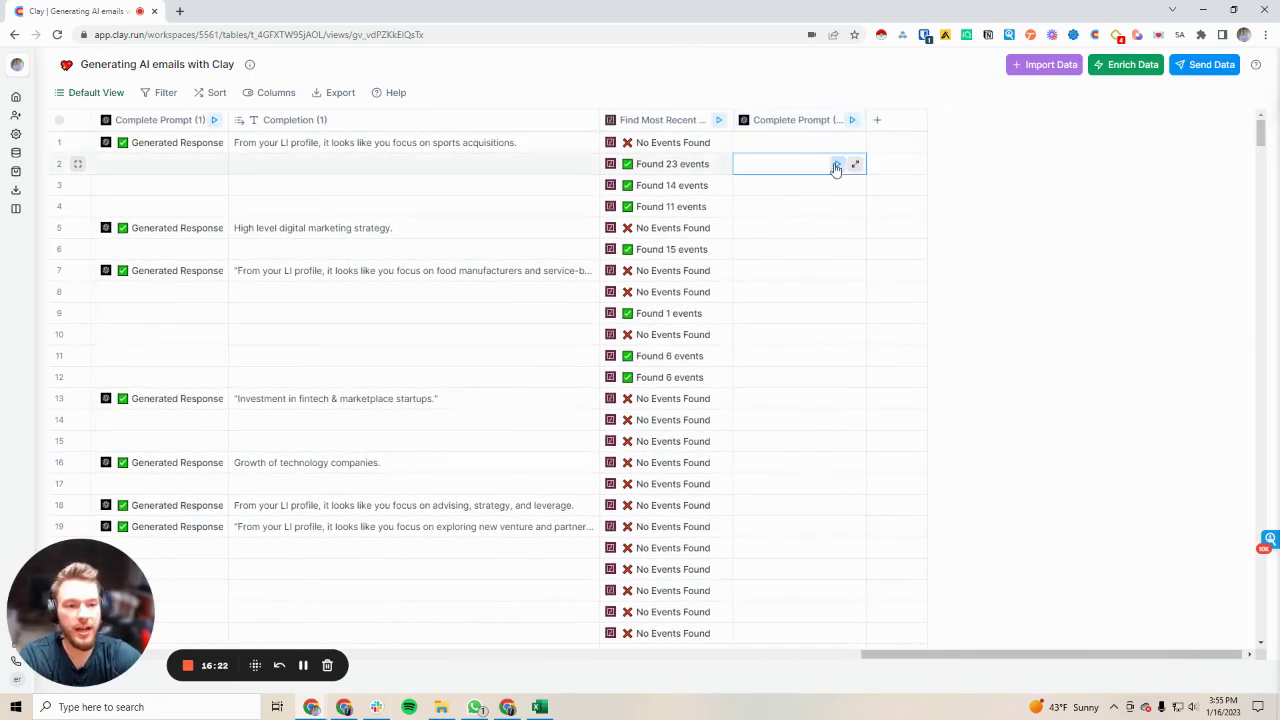
left_click(836, 206)
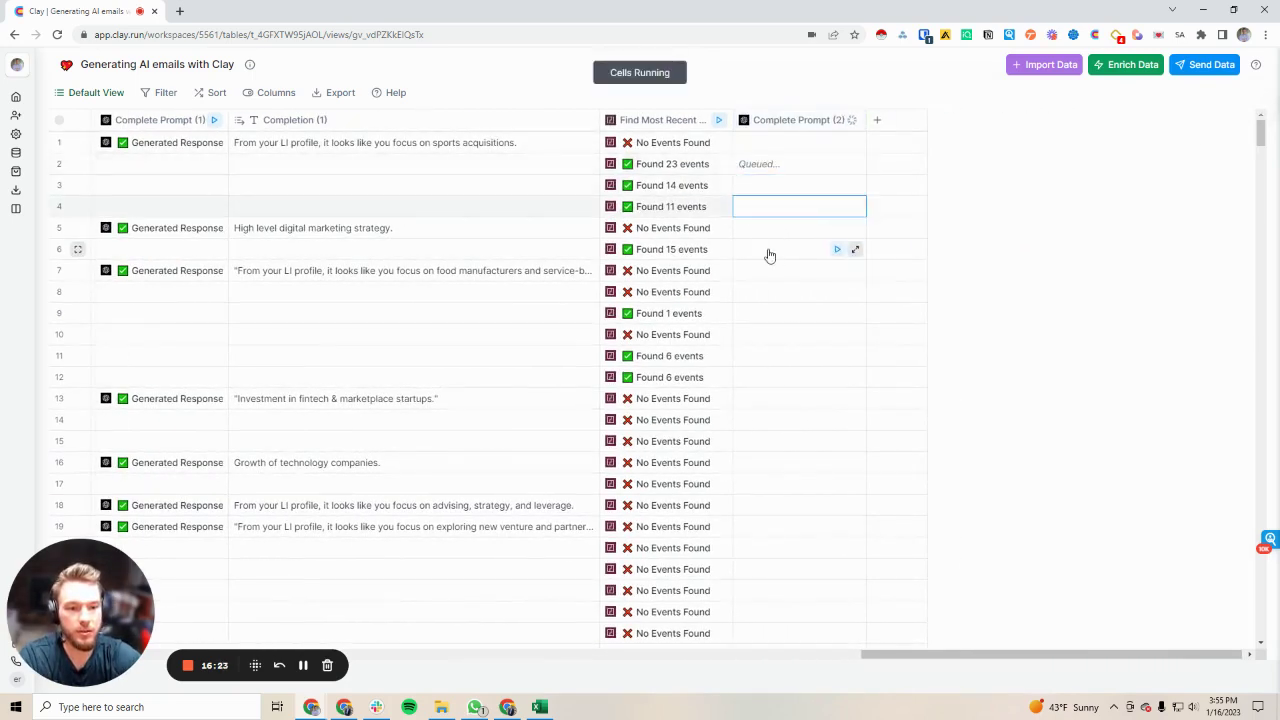
left_click(837, 249)
left_click(837, 313)
left_click(837, 355)
left_click(837, 377)
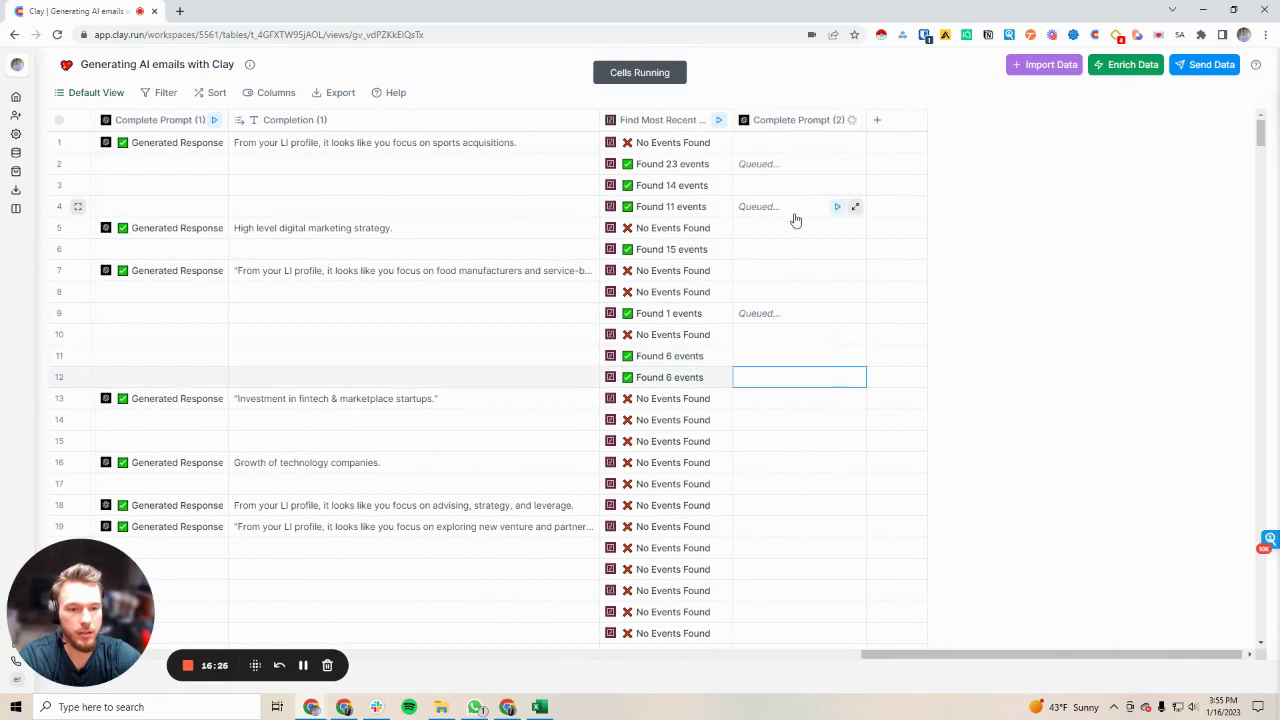
- Map the Completion output from row 9's generated response to a new table column and close the cell details
scroll(720, 350, "down", 1)
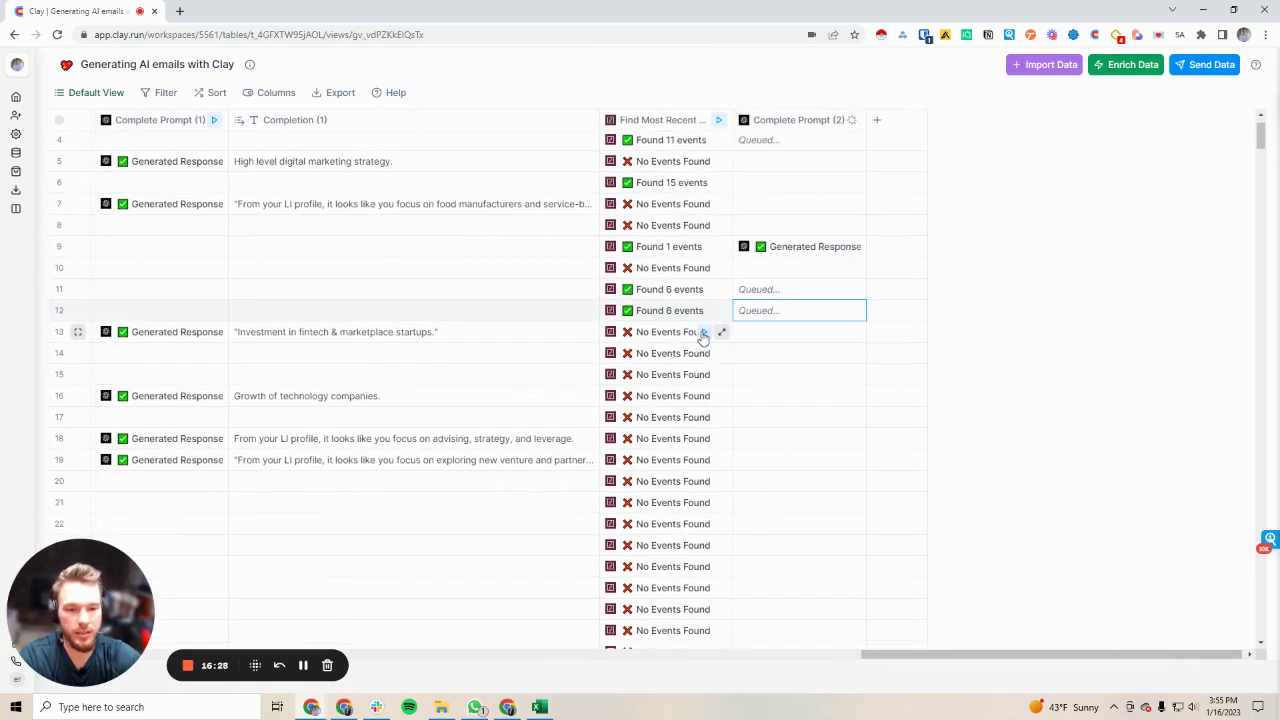
left_click(795, 247)
left_click(1192, 177)
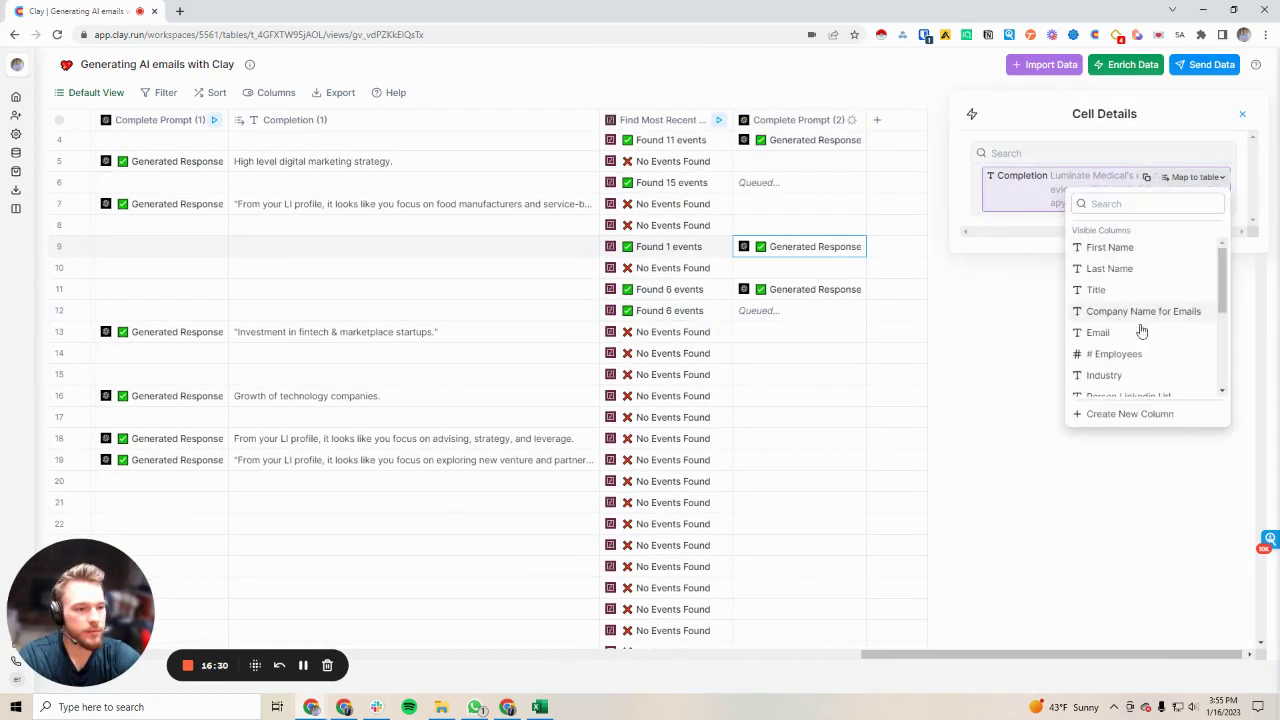
left_click(1117, 413)
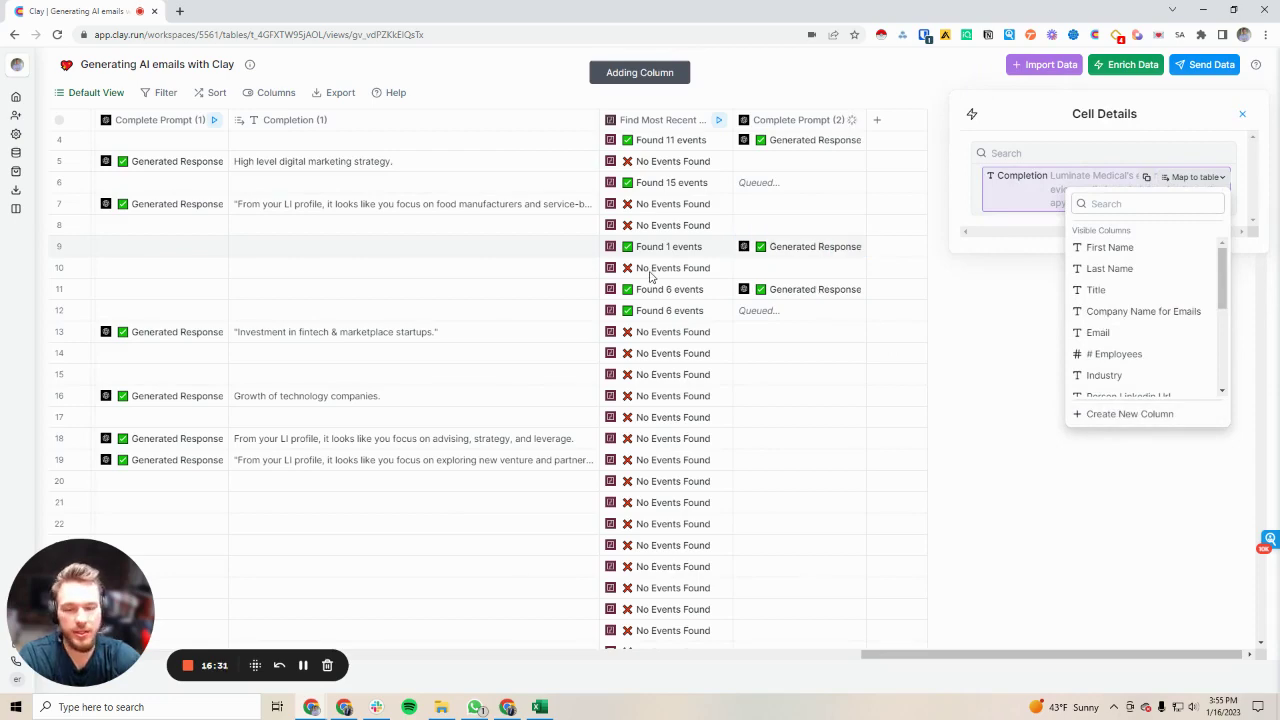
left_click(1240, 117)
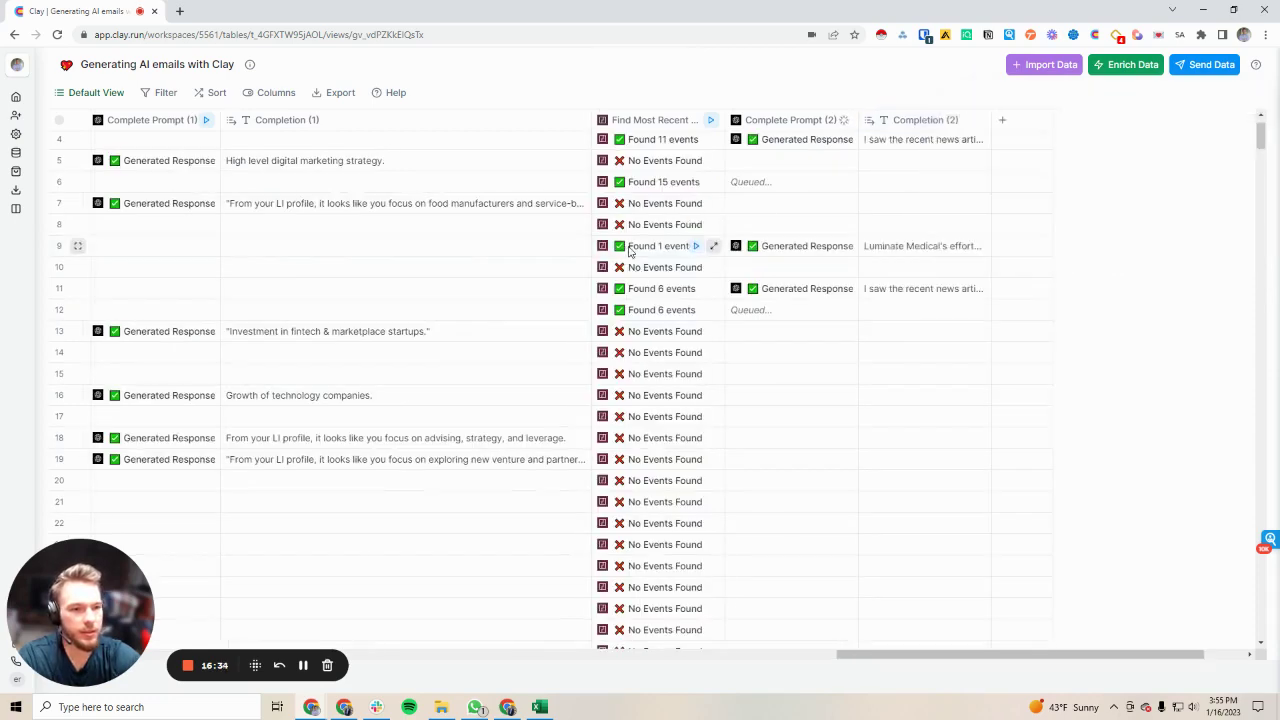
- Widen the new completion column beside the news prompt and expand row 2's text to read the full generated line
scroll(691, 243, "right", 3)
scroll(691, 243, "up", 2)
left_click_drag(860, 119, 1222, 120)
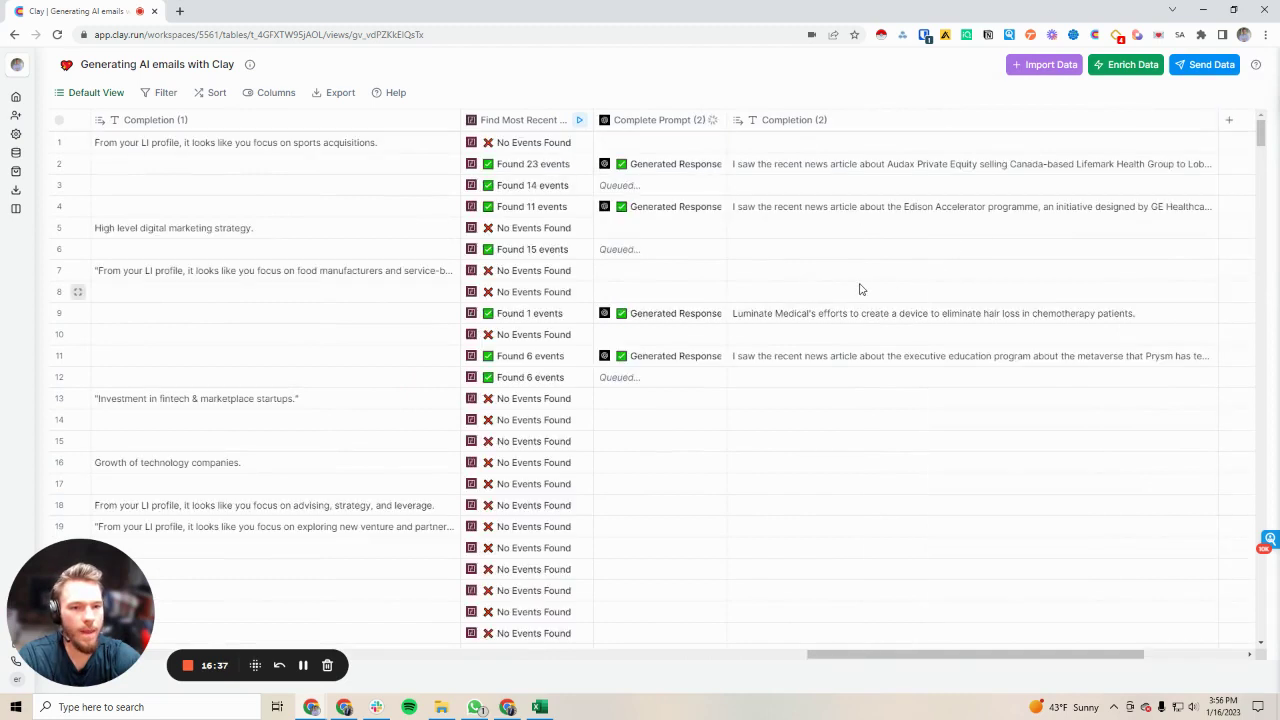
left_click(927, 170)
double_click(927, 168)
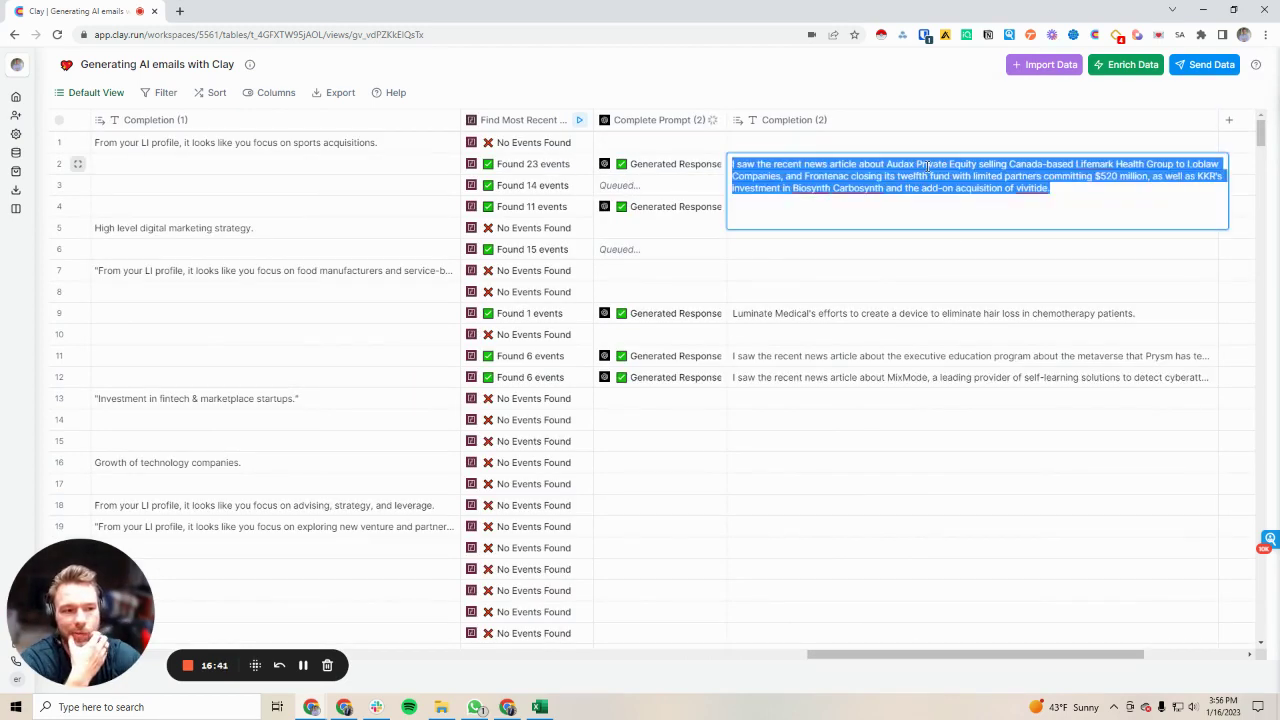
- In the news column's prompt, replace "My prompt is" with "Complete this prompt in less than 8 words" before the quoted opener and save the changes
left_click(660, 120)
left_click(838, 173)
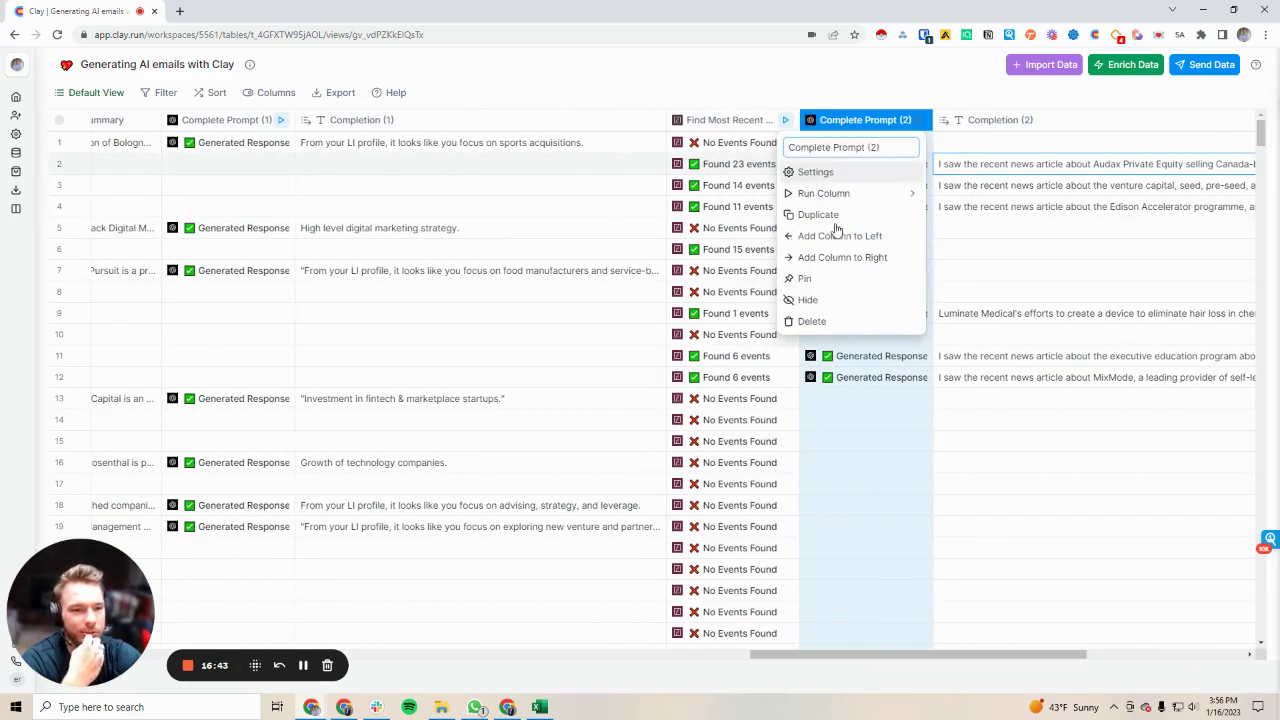
scroll(1121, 388, "down", 1)
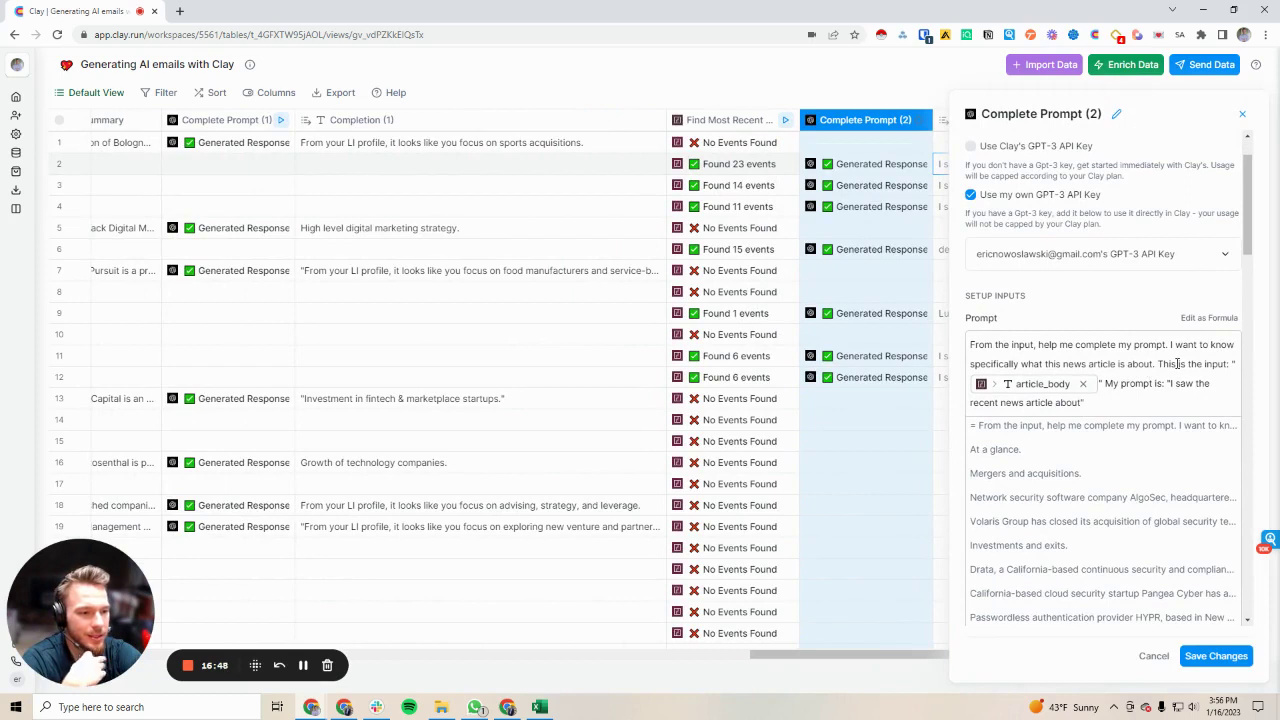
left_click_drag(1162, 385, 1105, 384)
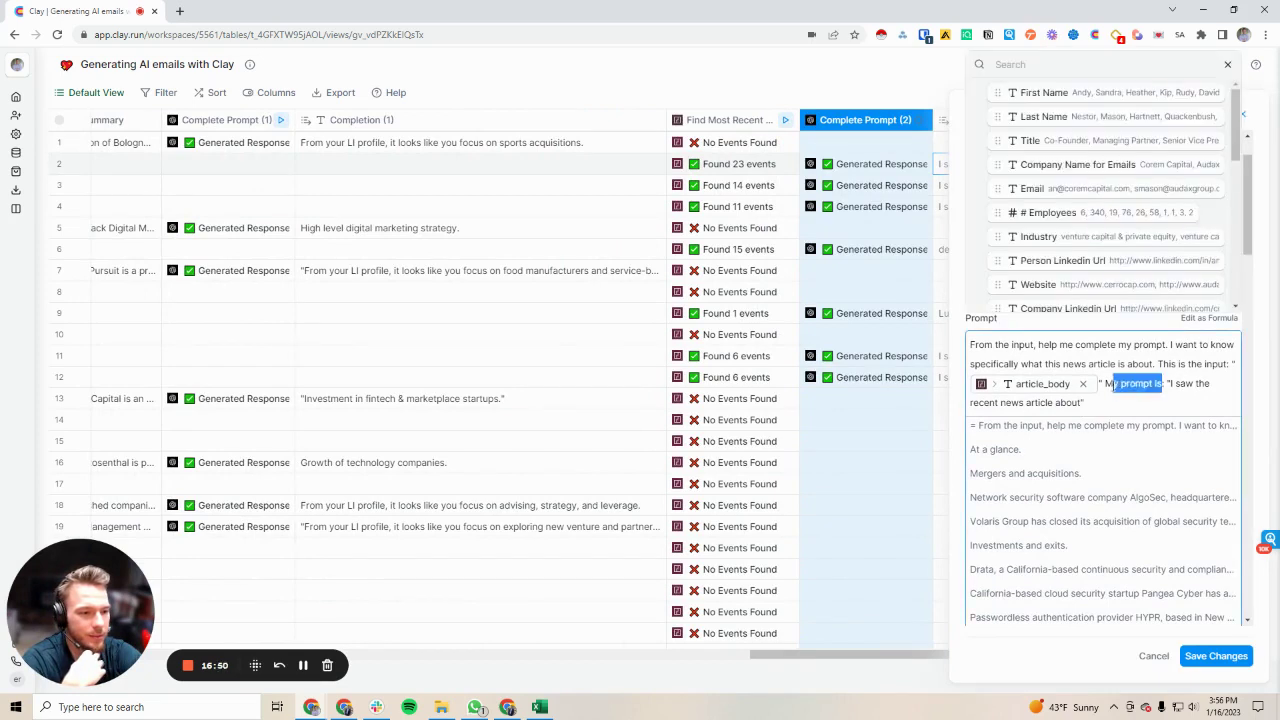
key("BackSpace")
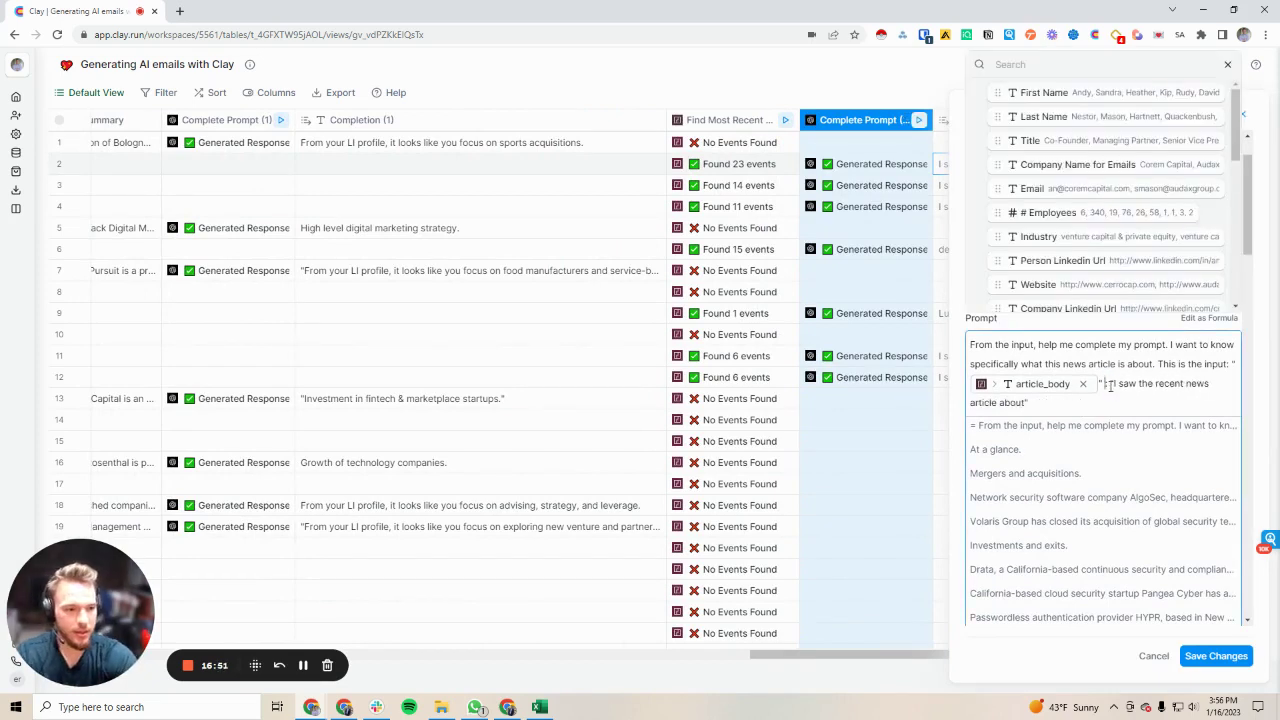
type("Complete this prompt:")
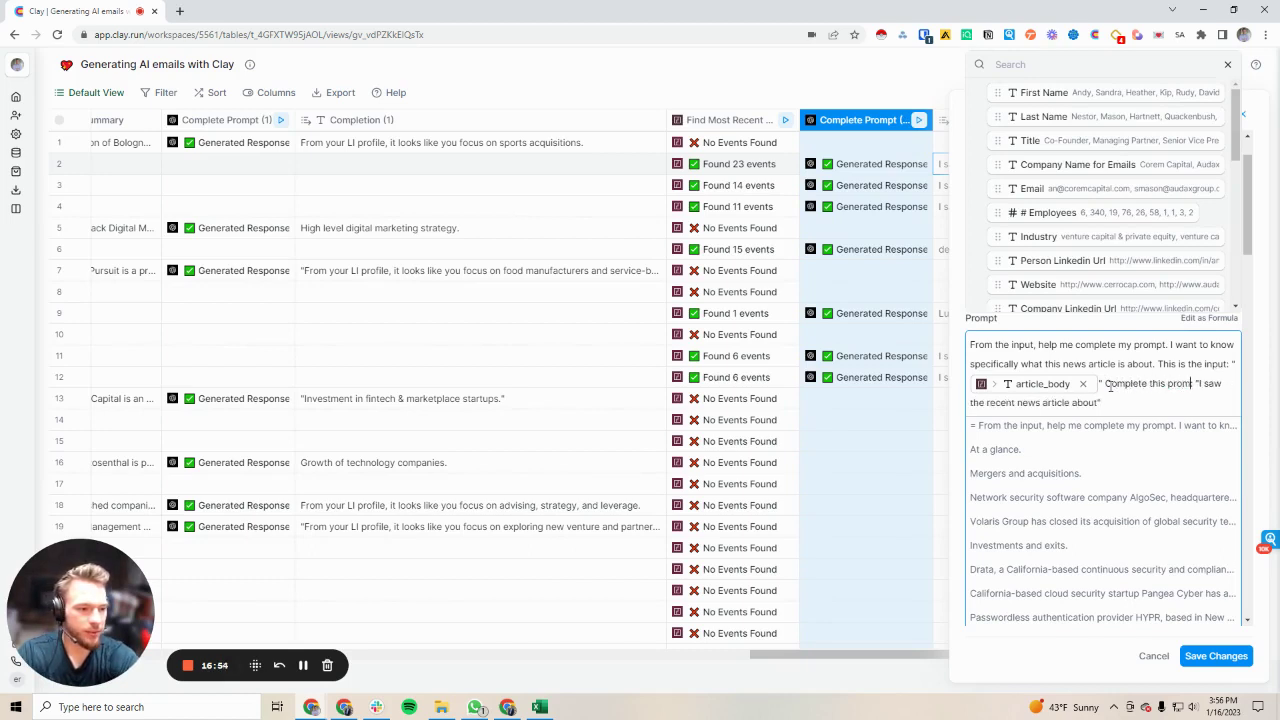
type(" in less than")
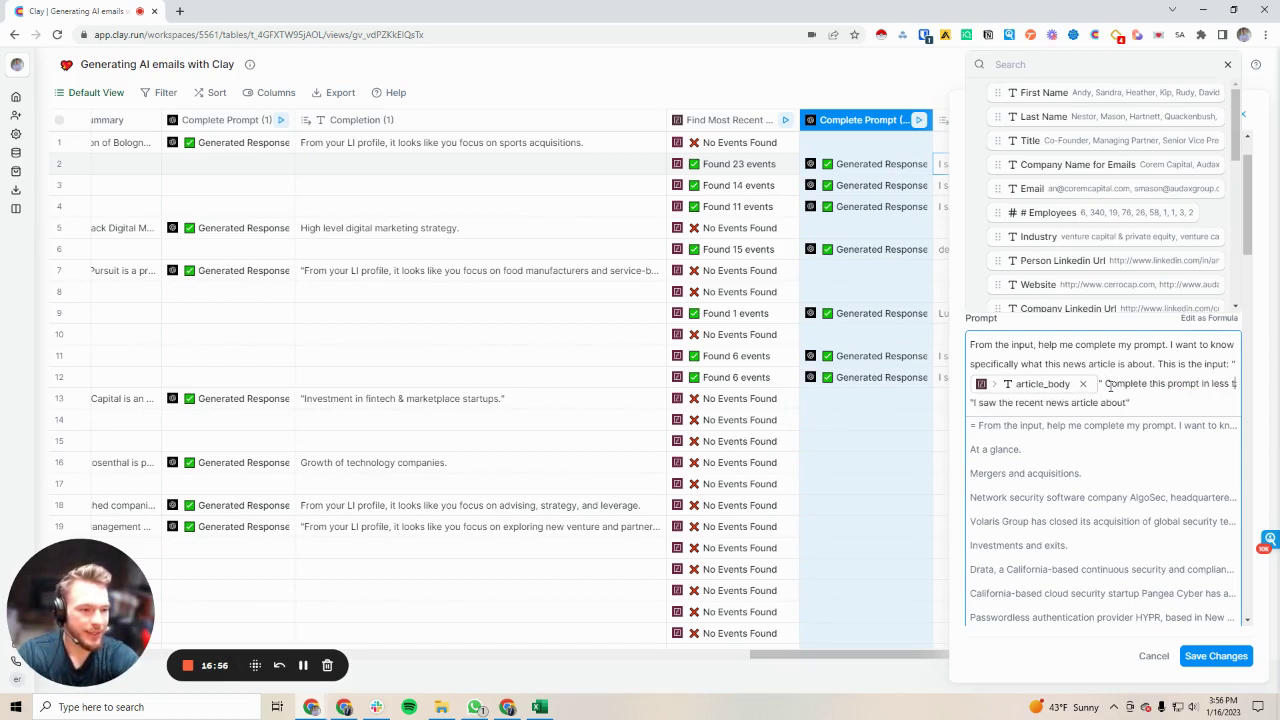
type(" 8 words")
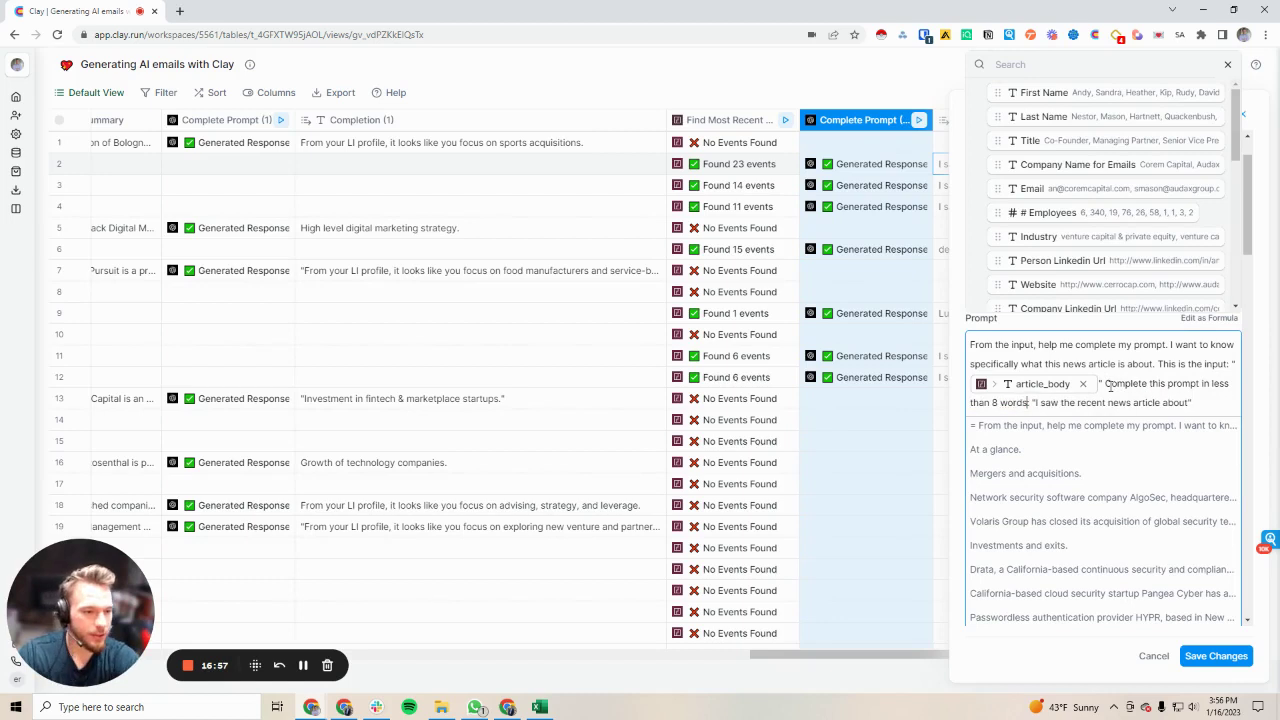
type(":")
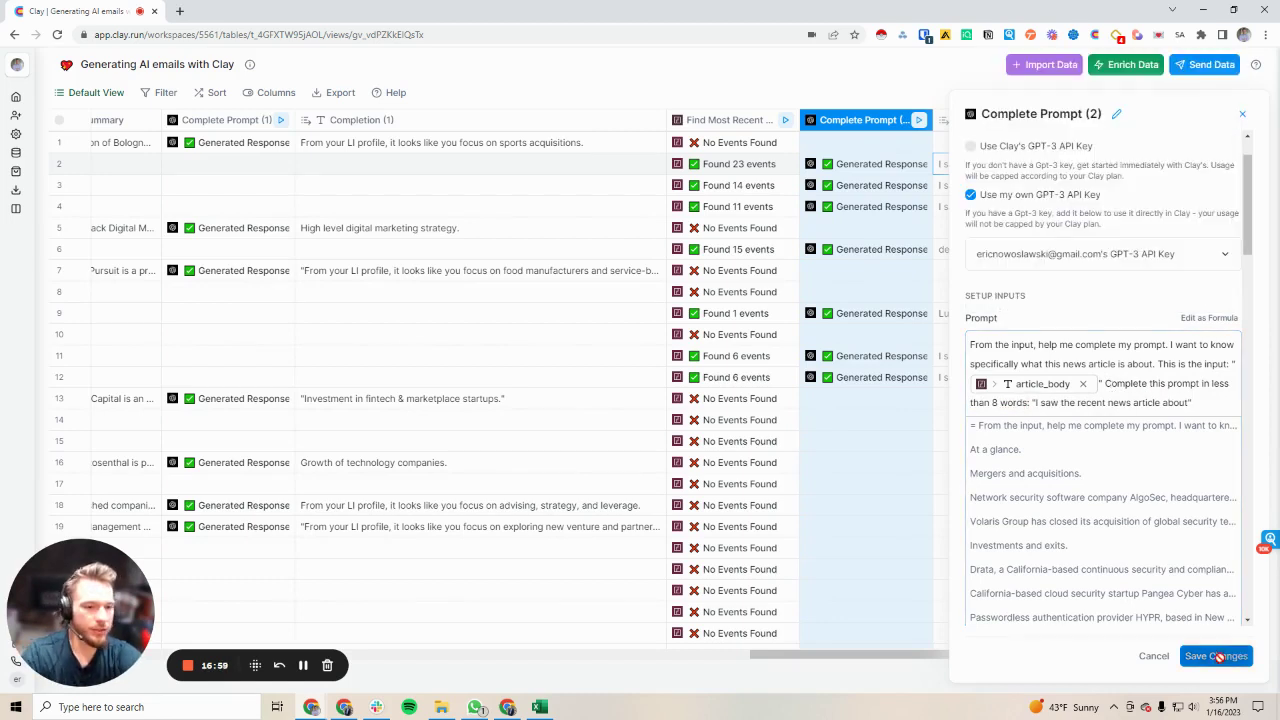
left_click(1218, 656)
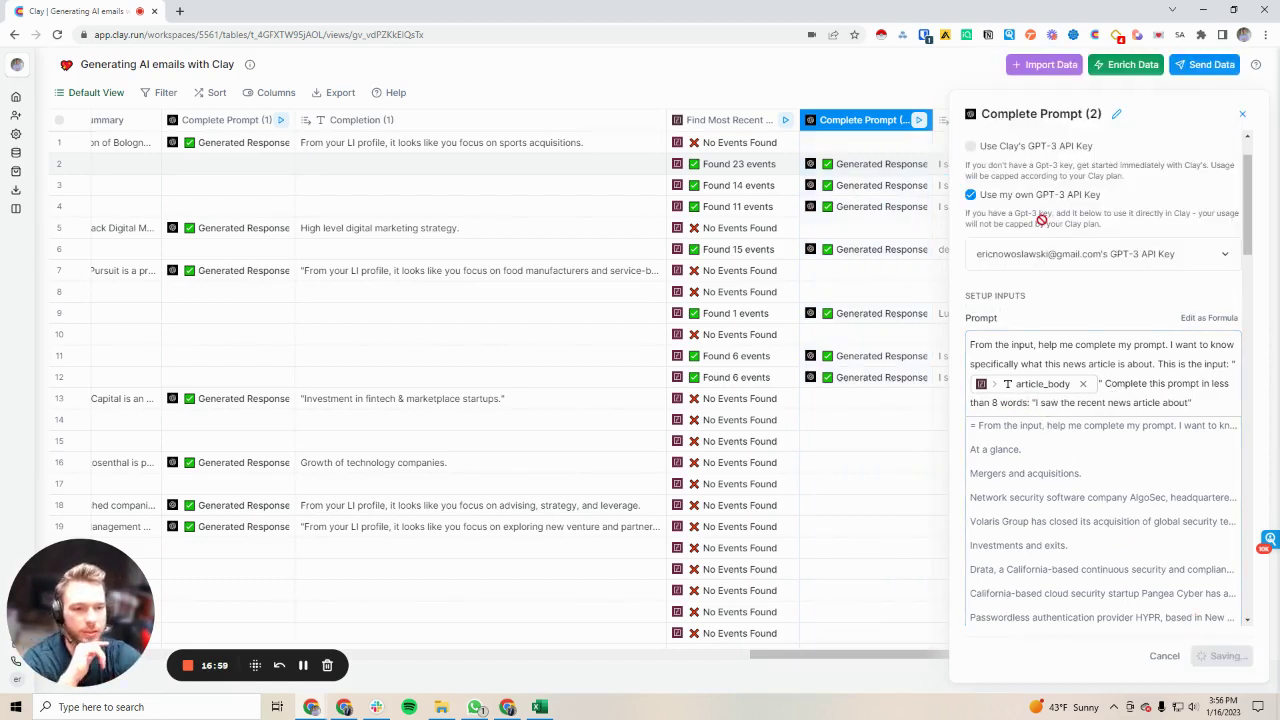
- Re-run the news Complete Prompt column with the eight-word limit for rows 2, 3, 4, 6, 9, 11 and 12
left_click(903, 164)
left_click(903, 185)
left_click(905, 206)
left_click(906, 249)
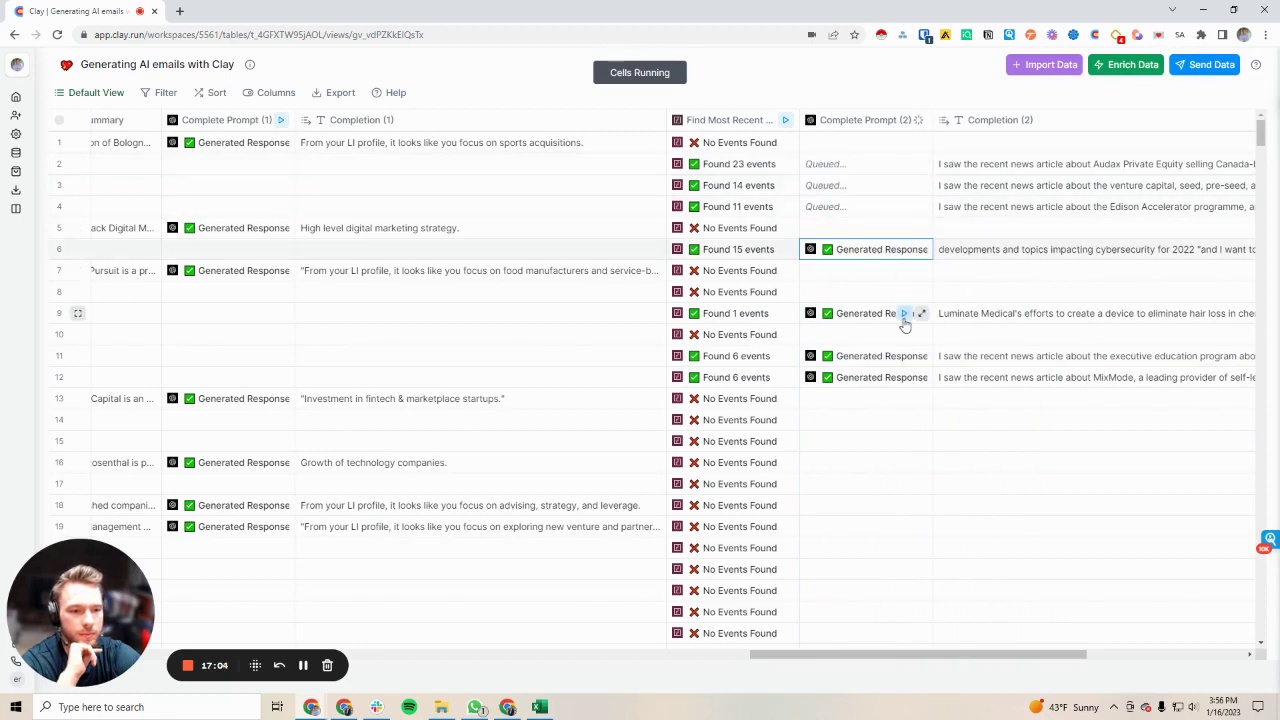
left_click(903, 313)
left_click(905, 356)
left_click(905, 377)
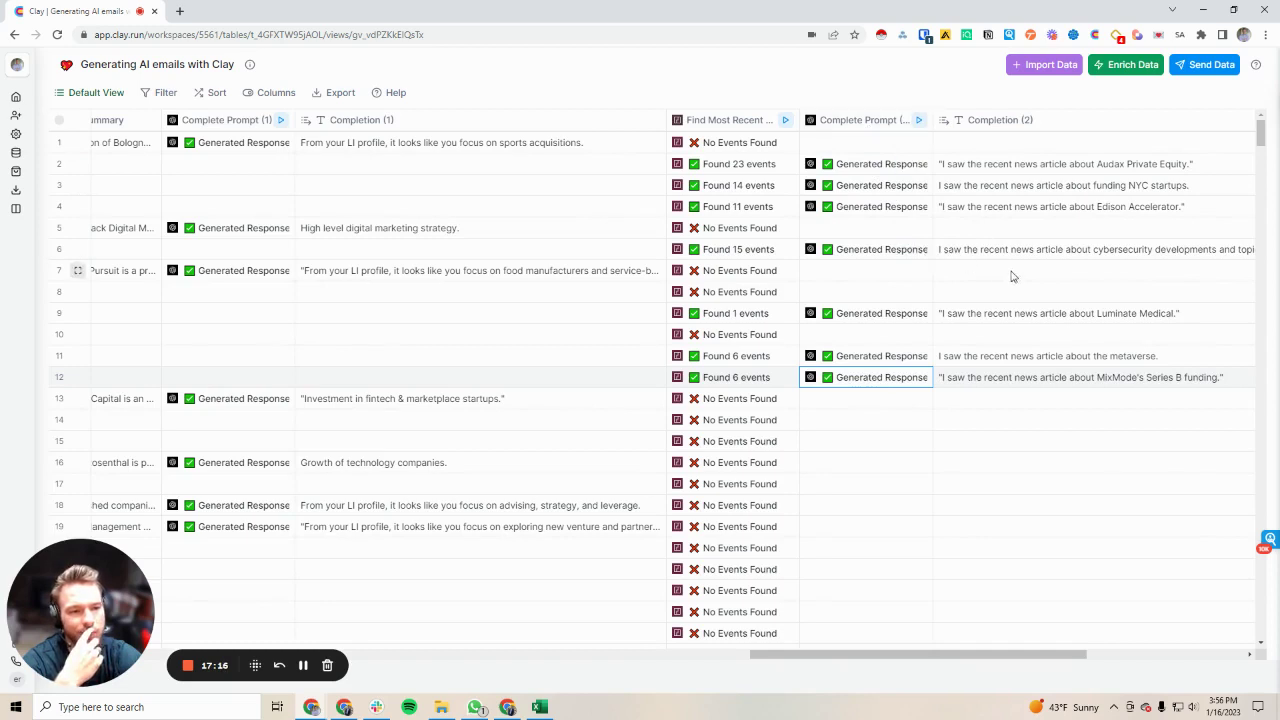
scroll(1000, 290, "right", 3)
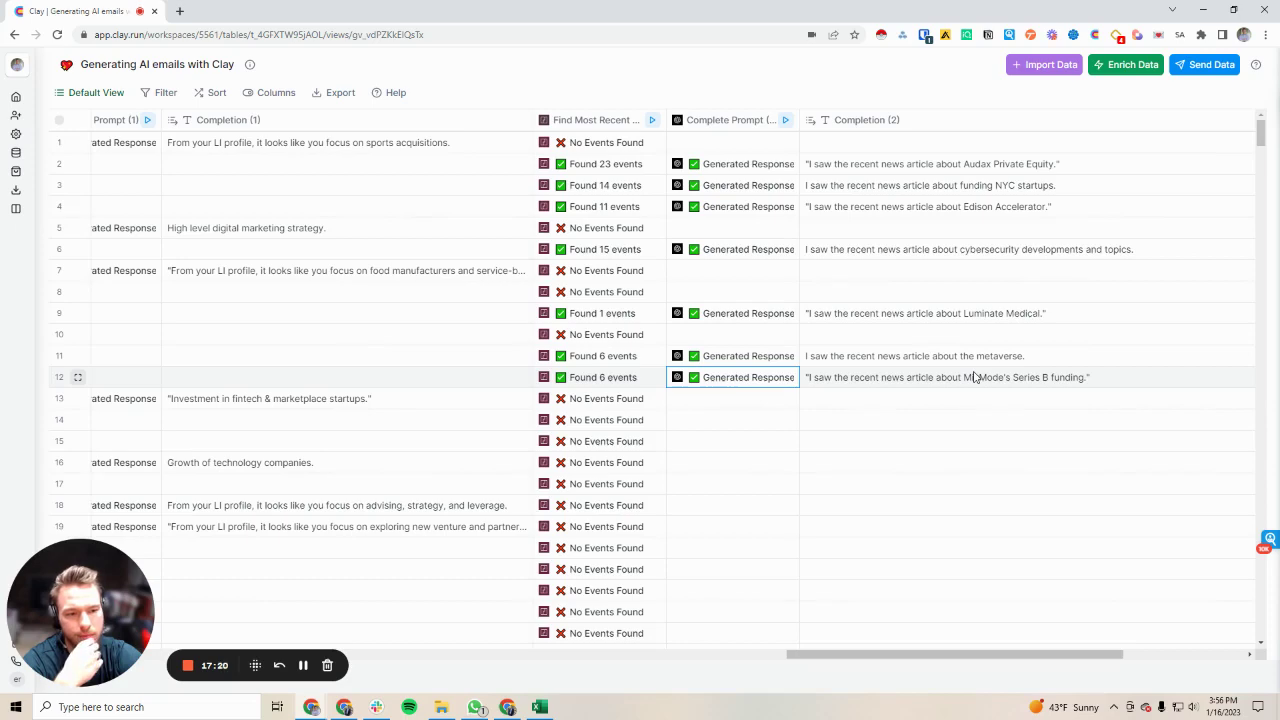
- Add "and why it is important" after "what this news article is about" in the news column's prompt and save the changes
left_click(705, 120)
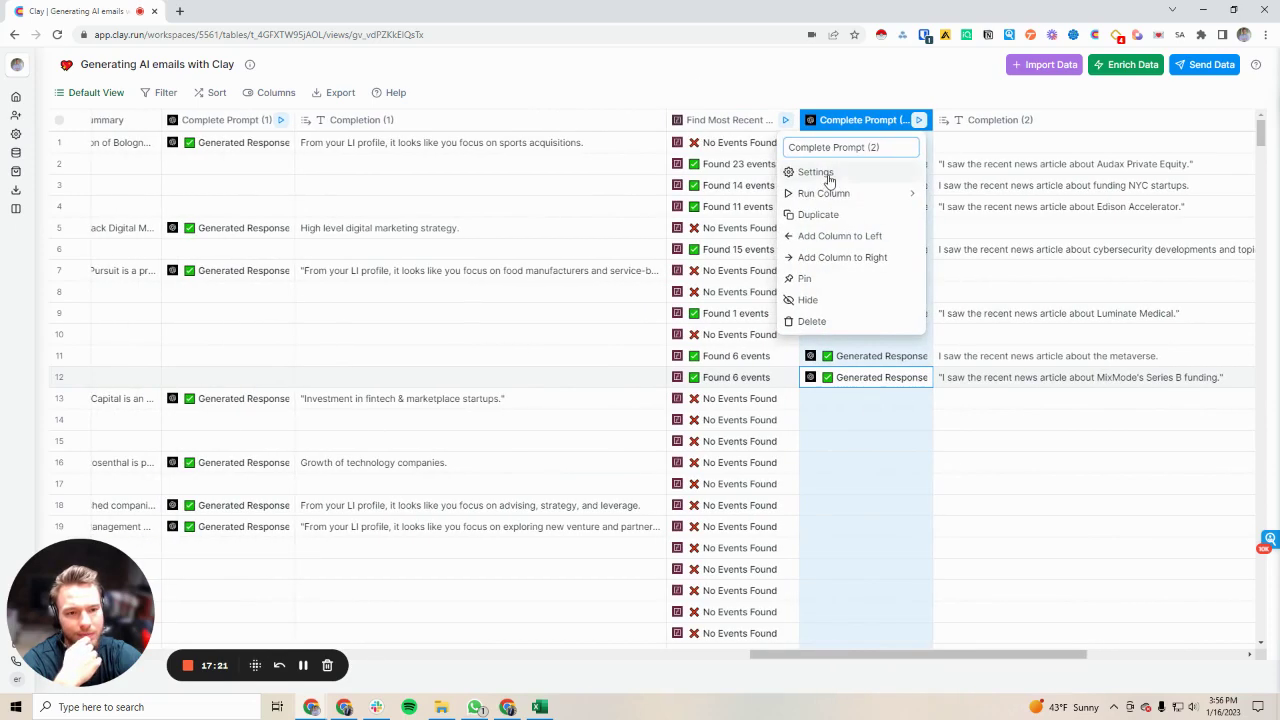
left_click(818, 173)
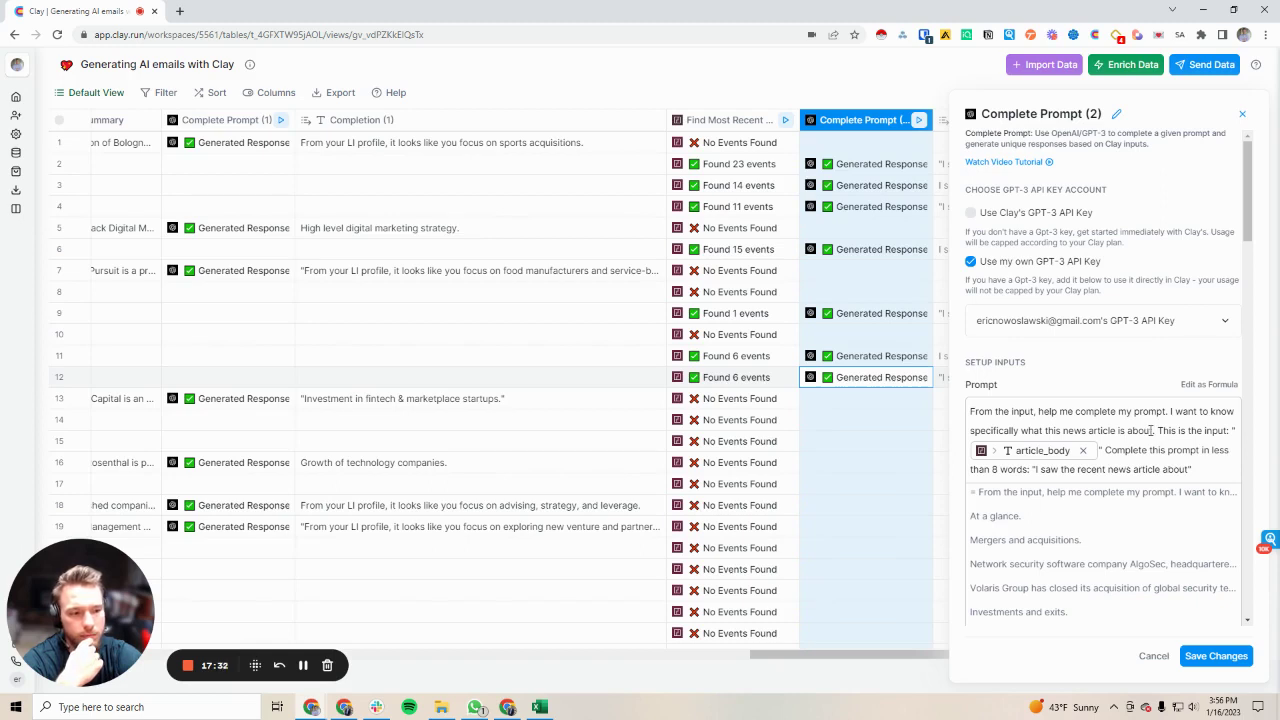
left_click(1153, 432)
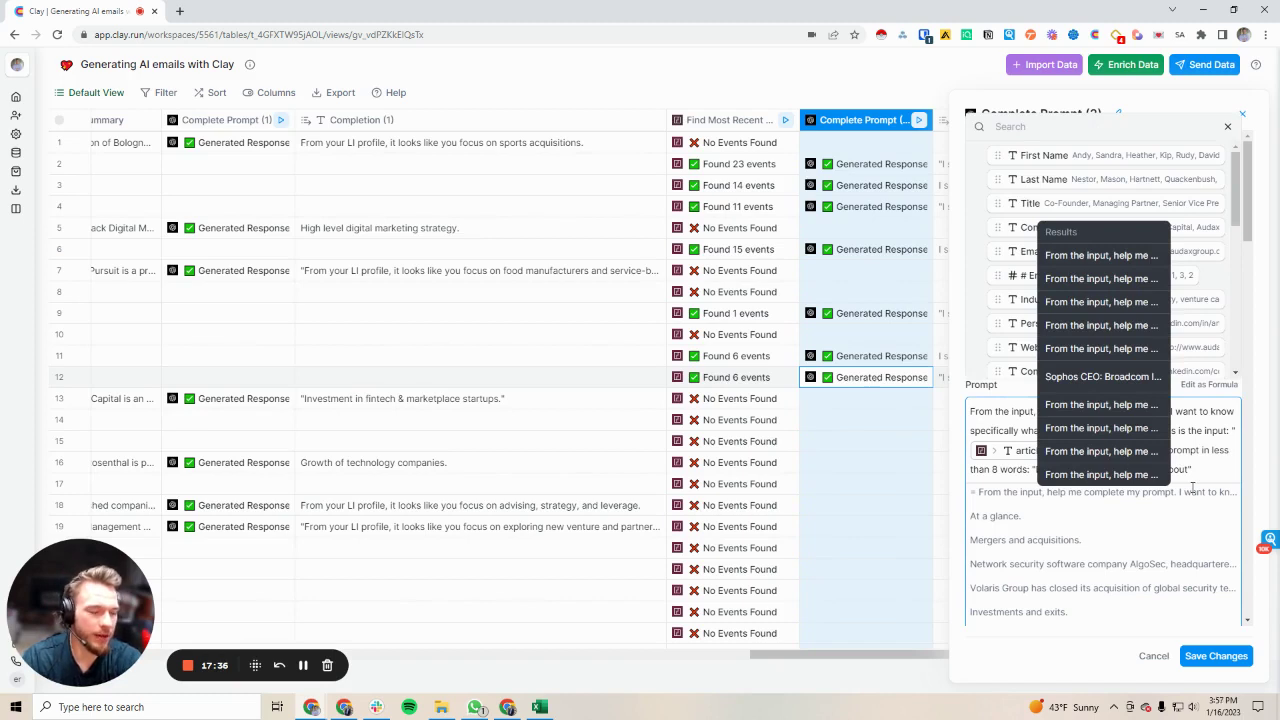
type("and whay")
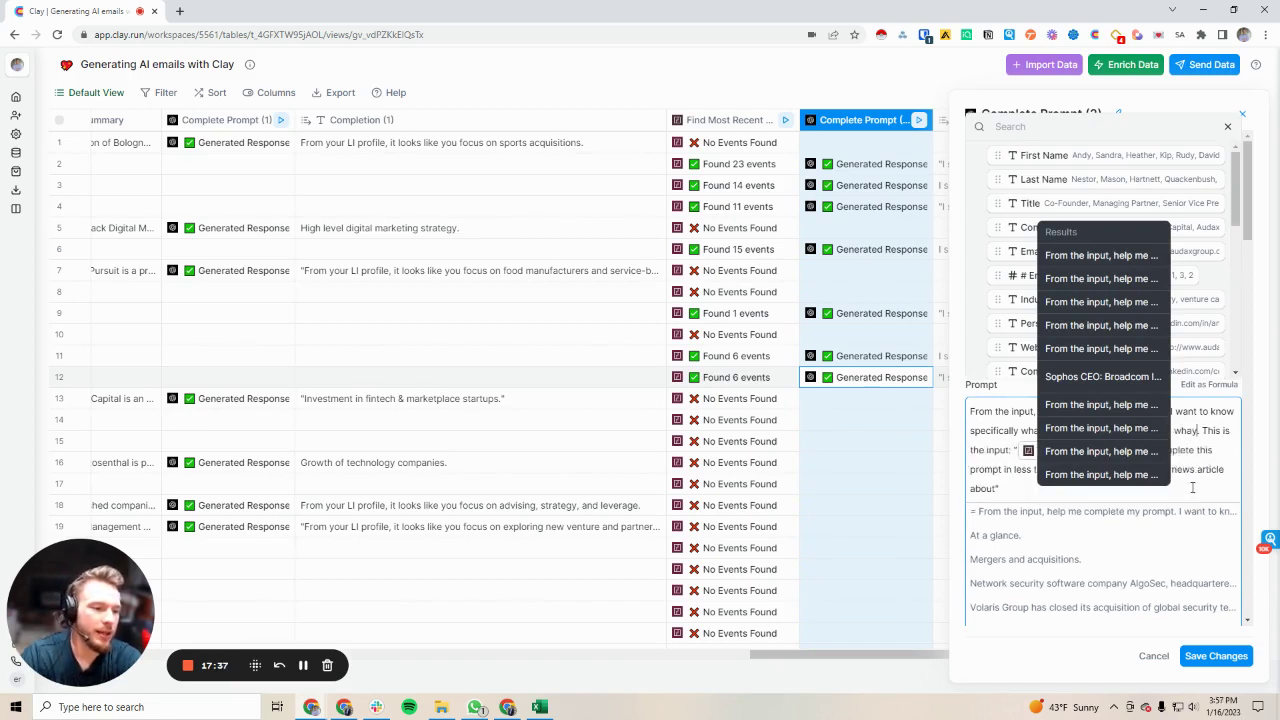
key("BackSpace")
key("BackSpace")
type("y it is imp")
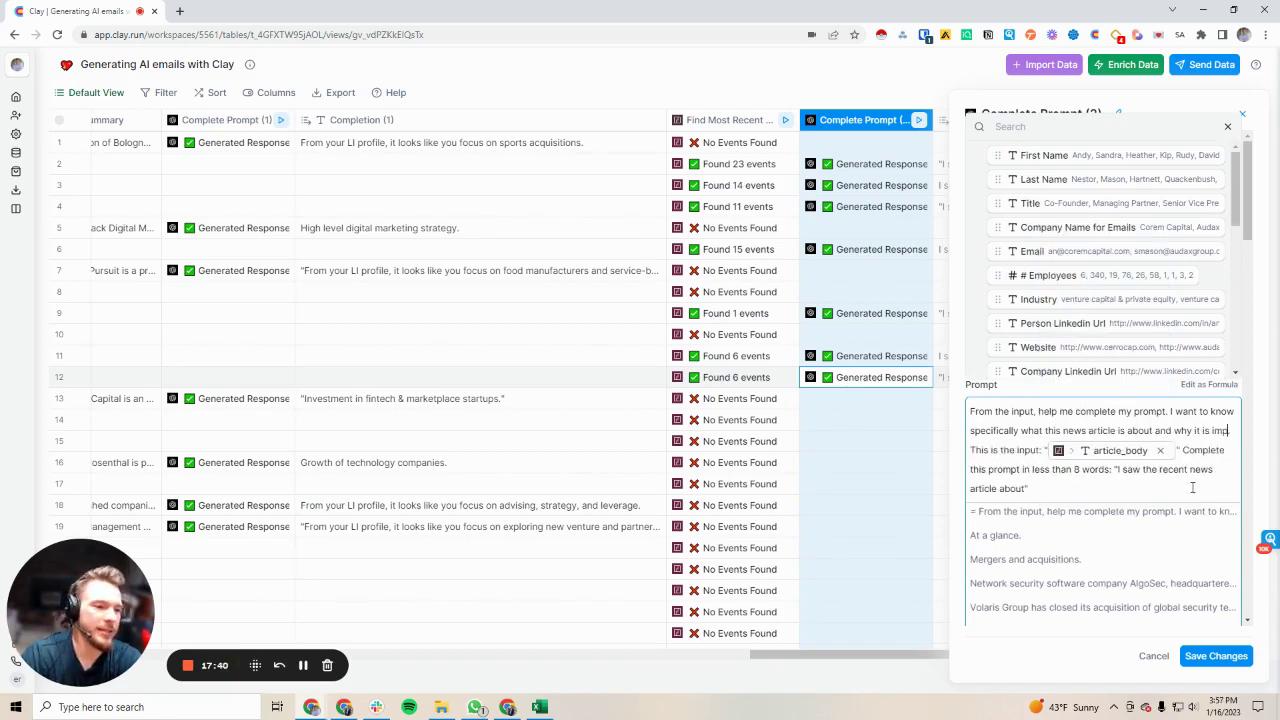
type("ortant. This is the input: \"")
left_click(1216, 656)
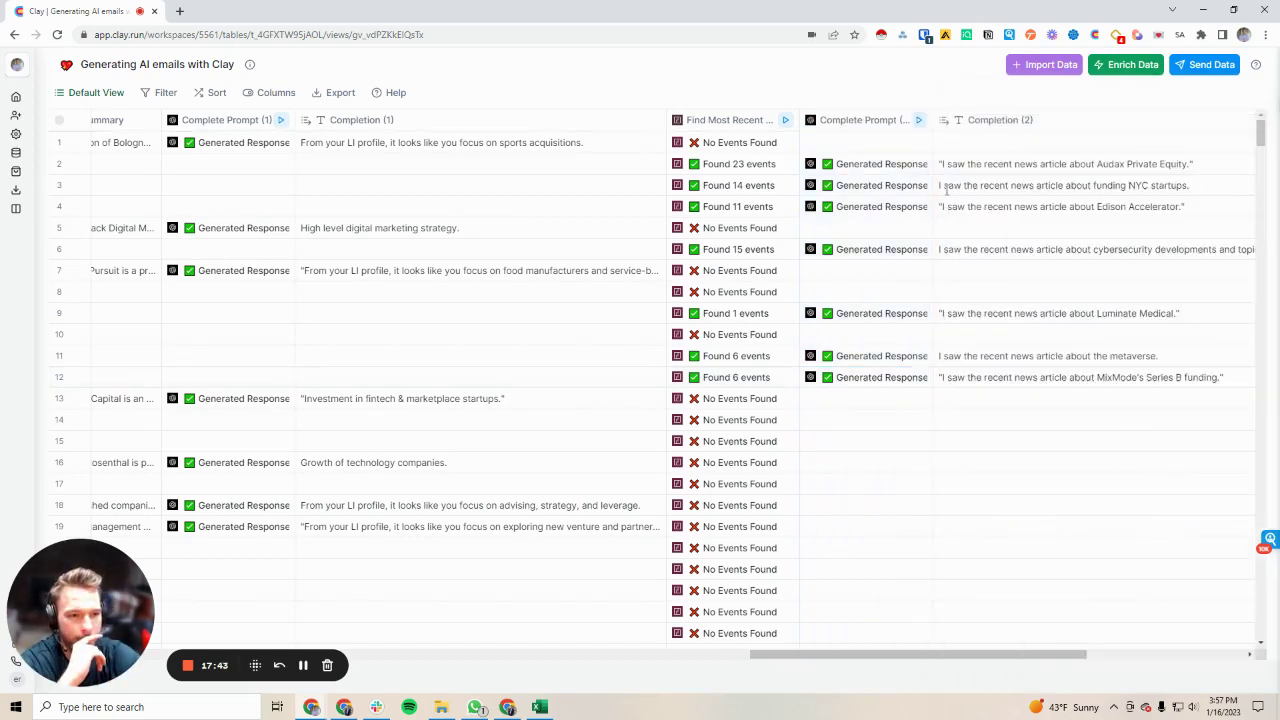
- Re-run the news Complete Prompt cells in rows 2, 3, 4, 6, 9, 11 and 12 with the extended prompt
left_click(903, 185)
left_click(903, 206)
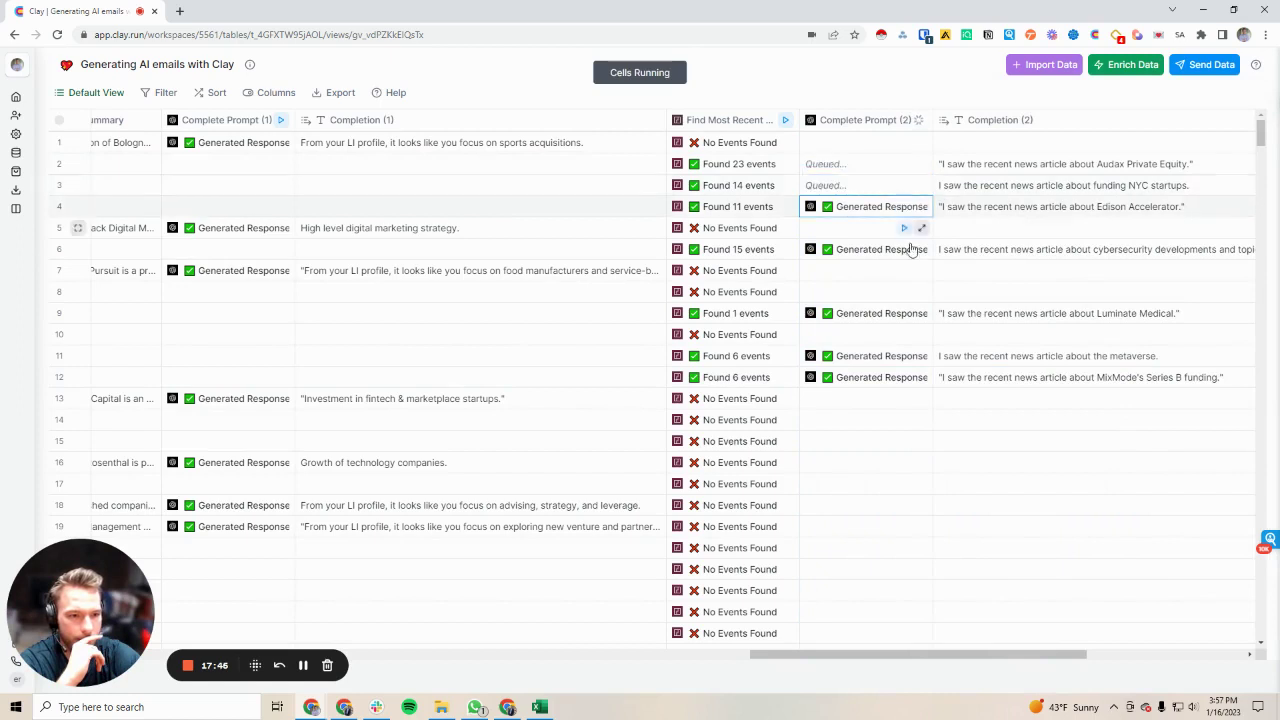
left_click(903, 249)
left_click(903, 313)
left_click(904, 356)
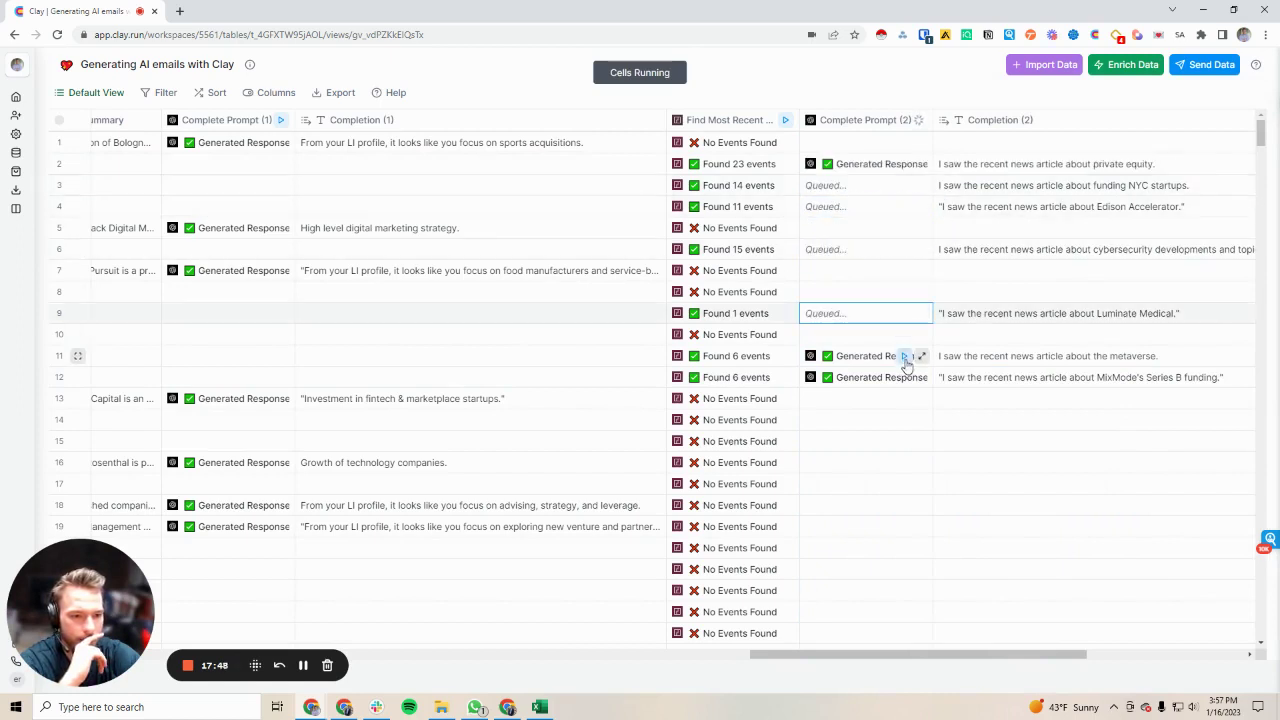
left_click(904, 377)
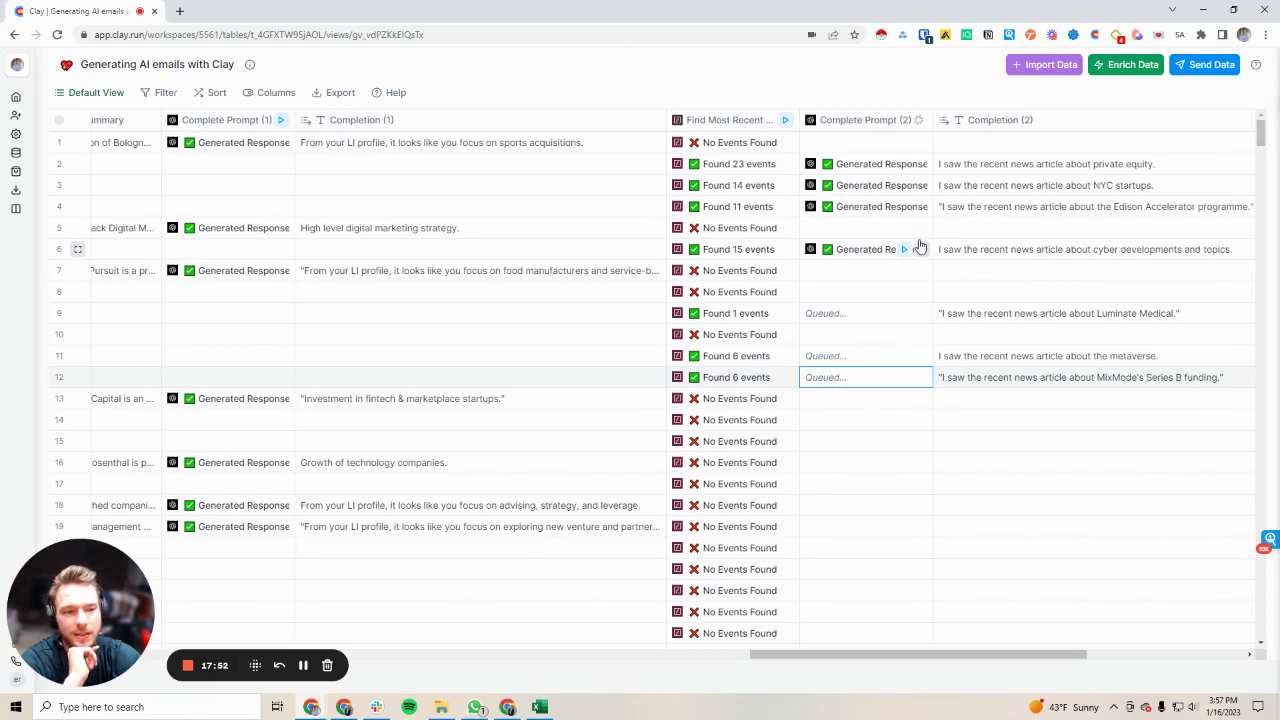
scroll(920, 247, "right", 3)
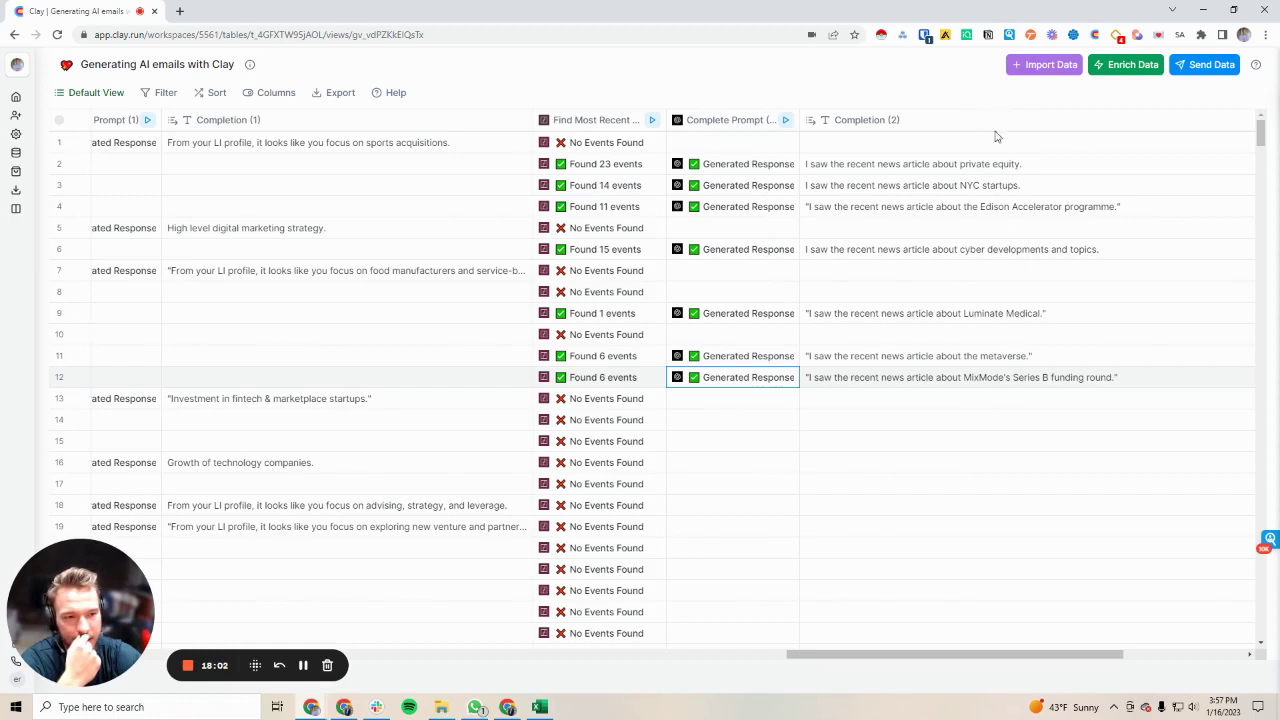
- Examine the first news event's details and article body in row 3's Find Most Recent result, and close the cell details
left_click(614, 190)
left_click(1025, 198)
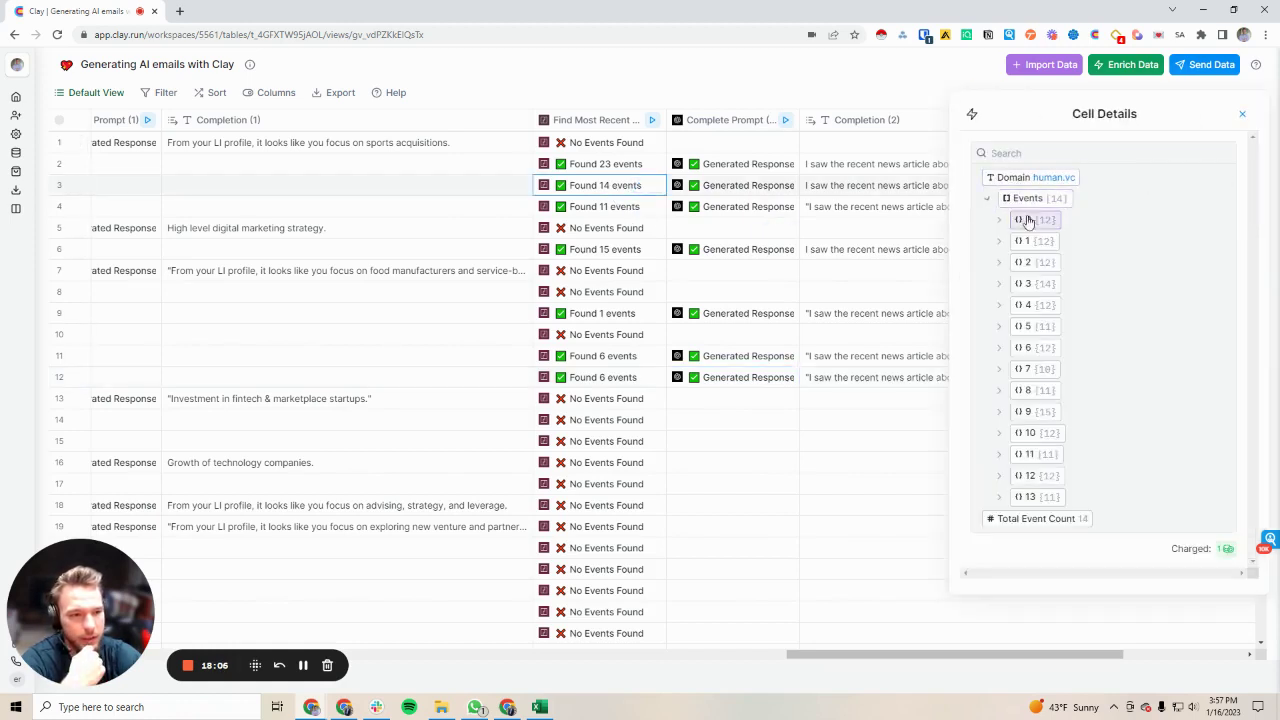
left_click(1022, 219)
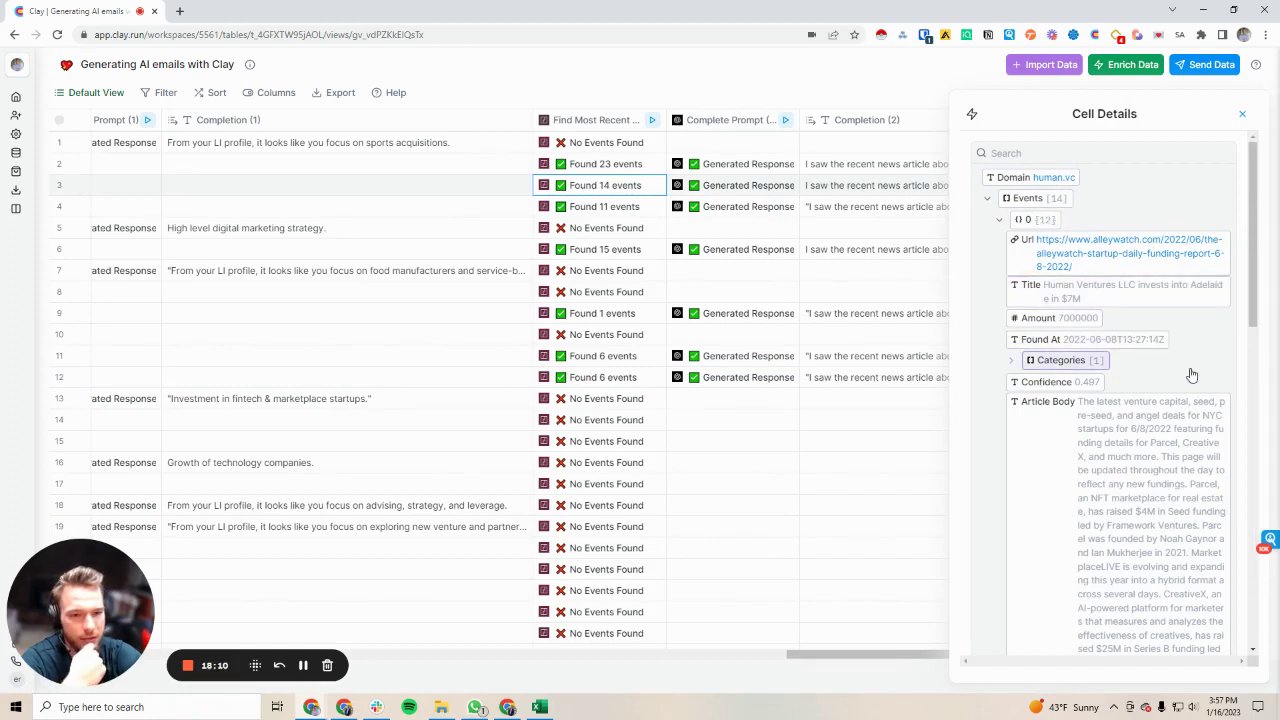
left_click(1242, 113)
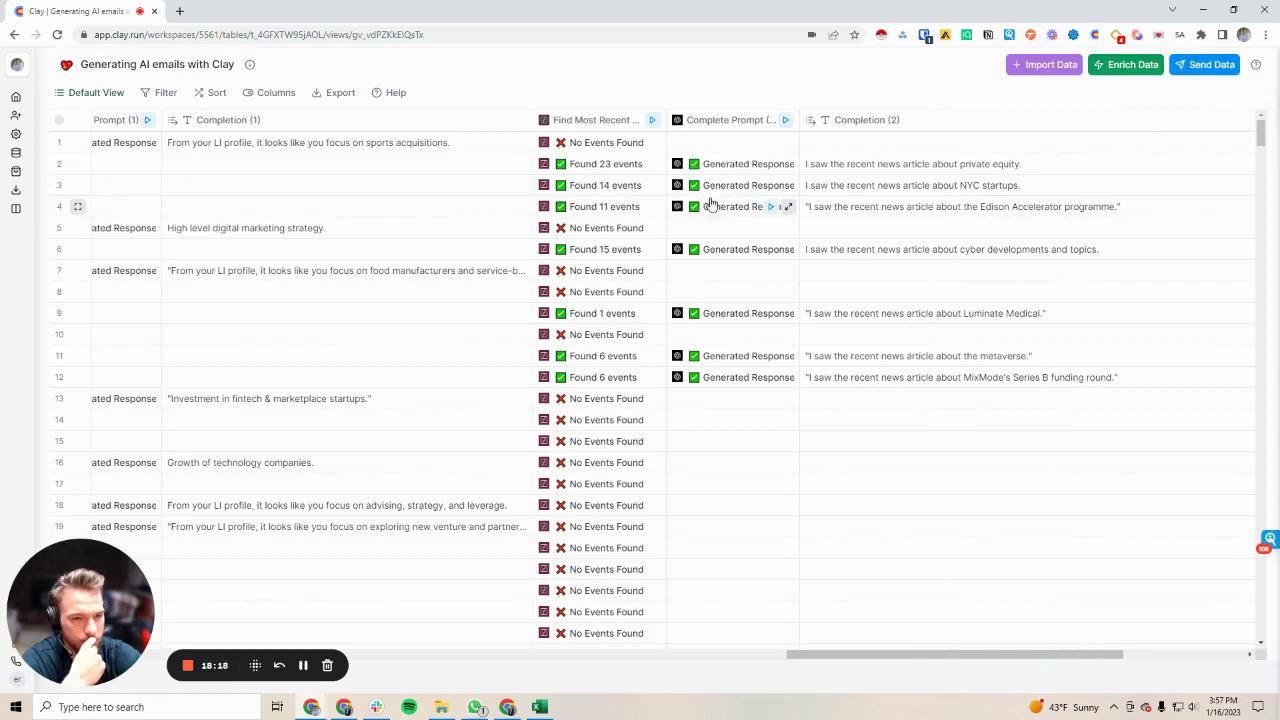
- Replace the prompt's "what this news article is about and why it is important" with "is the main announcement in this news article" and save the changes
left_click(752, 120)
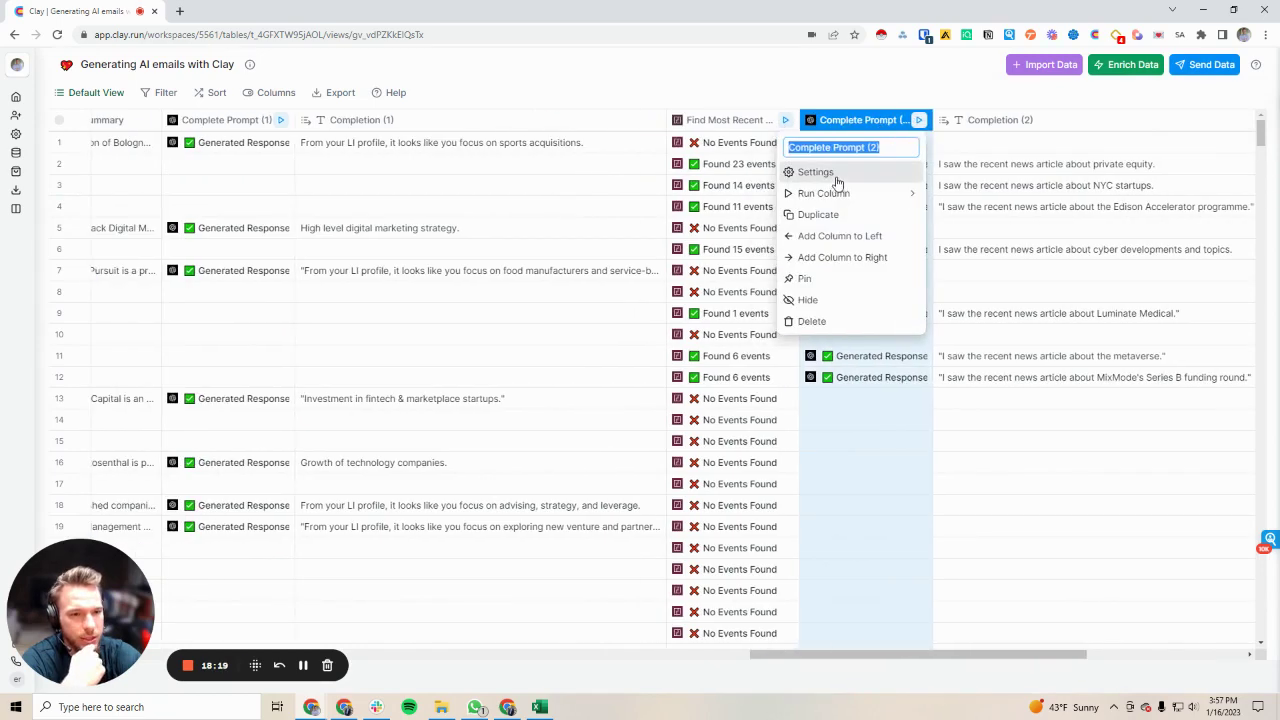
left_click(830, 174)
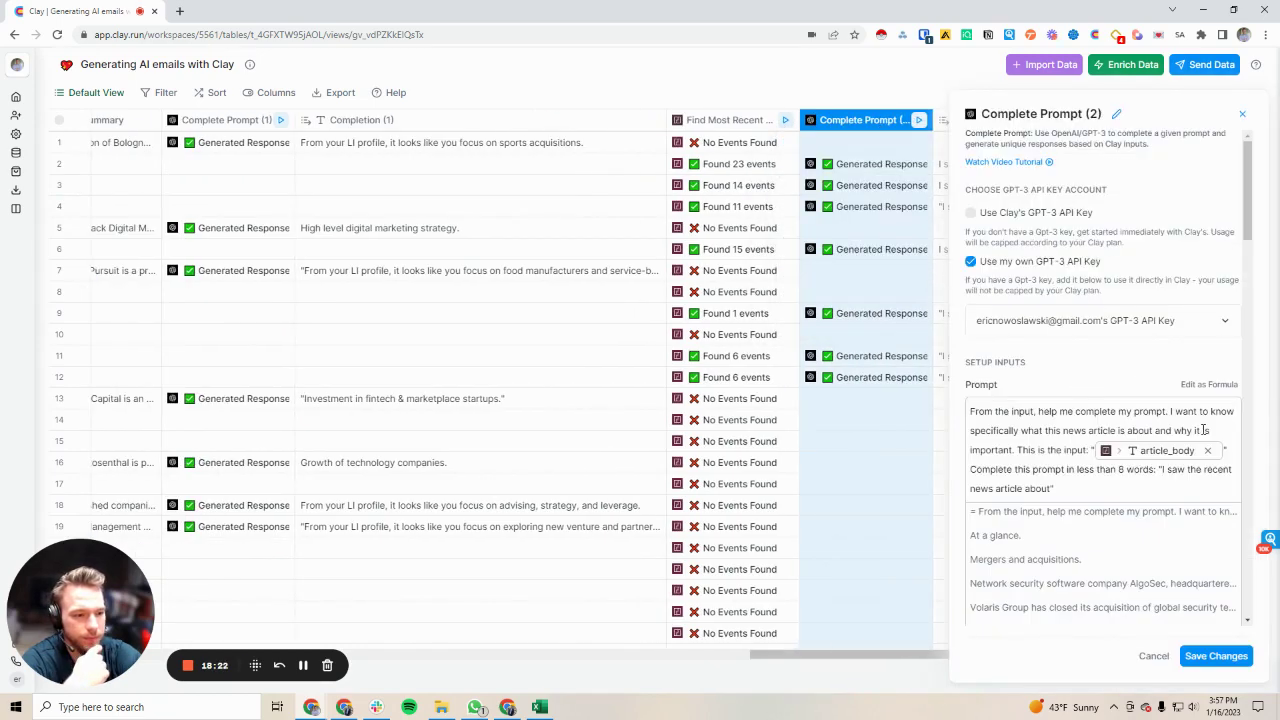
left_click_drag(1016, 452, 1030, 428)
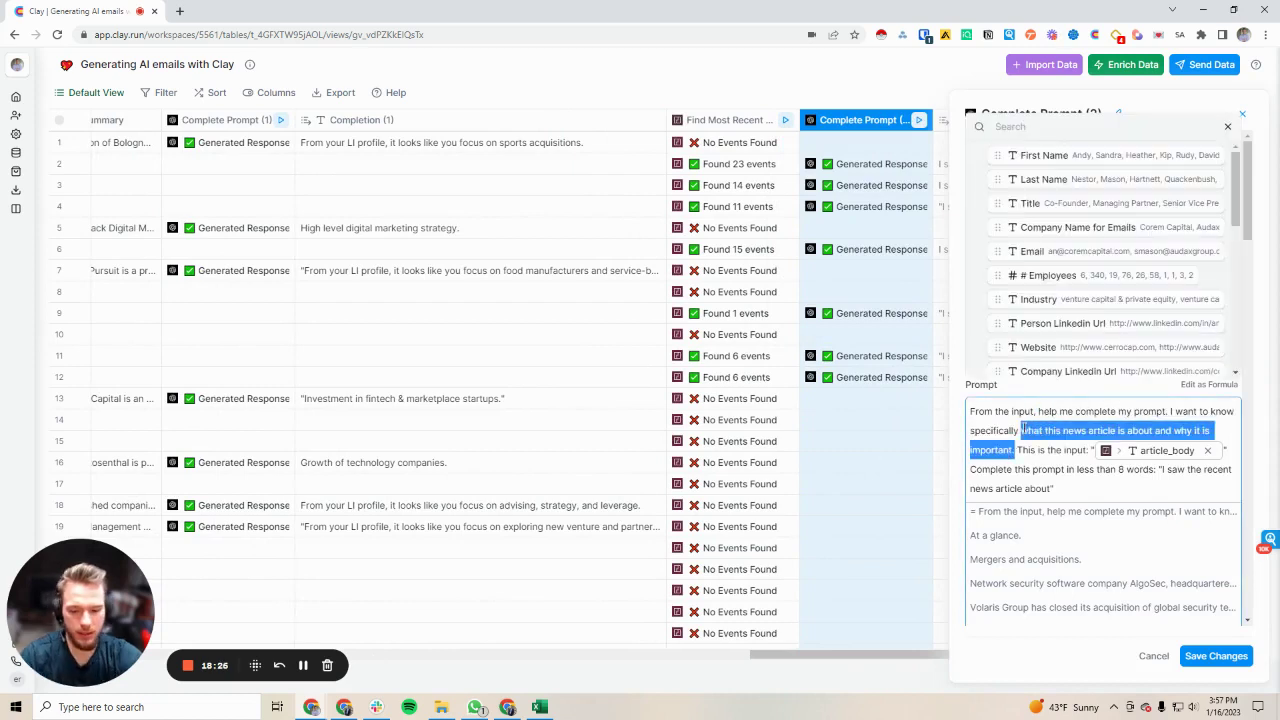
type("the main")
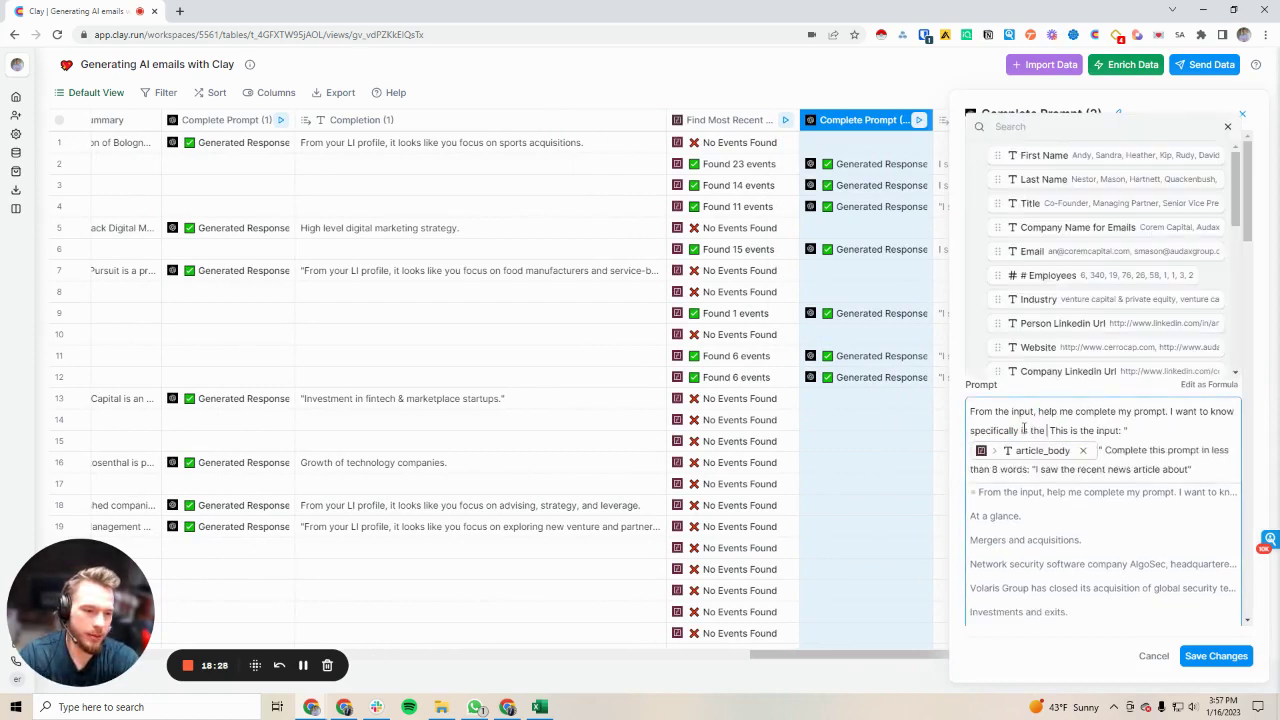
type(" announcement in th")
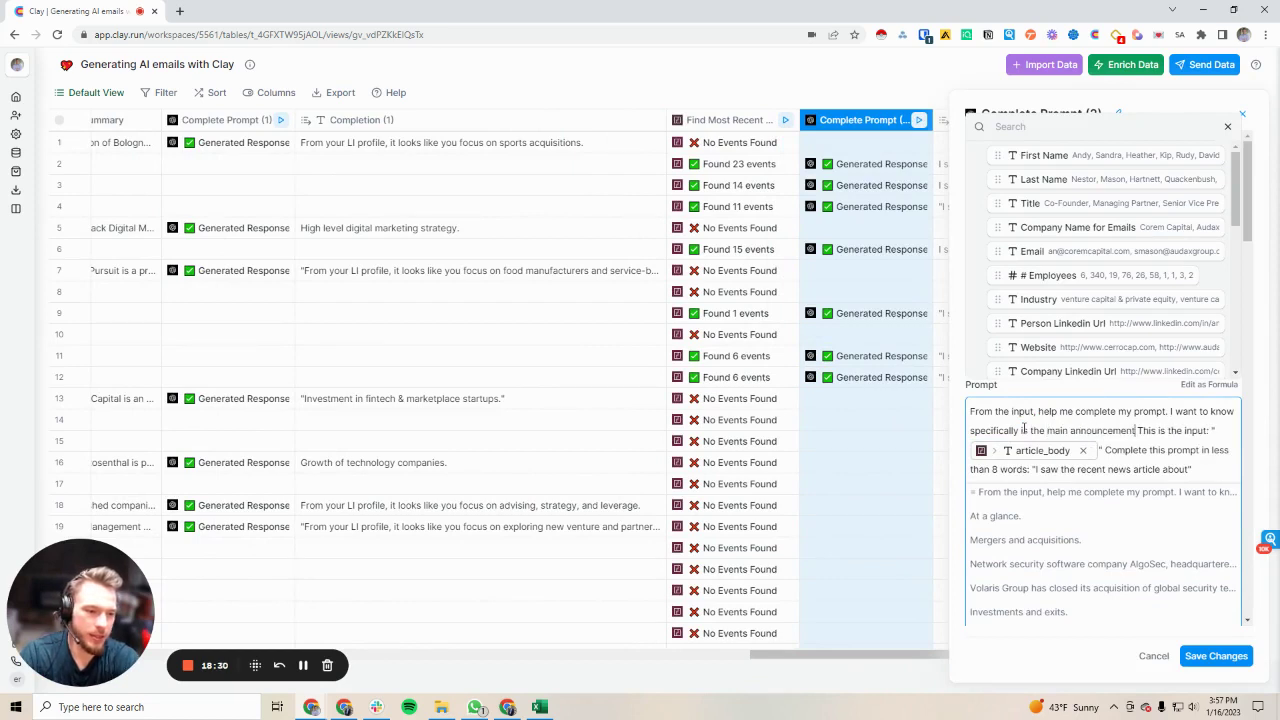
type("is article.")
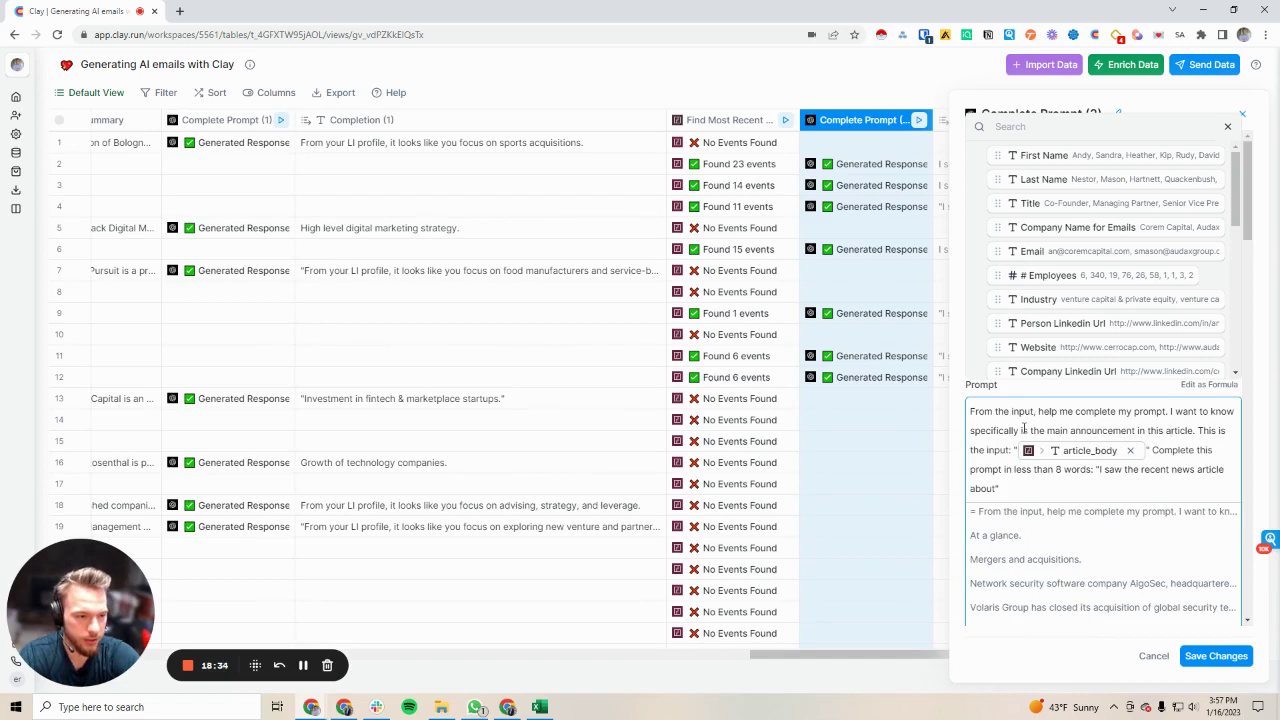
type("news")
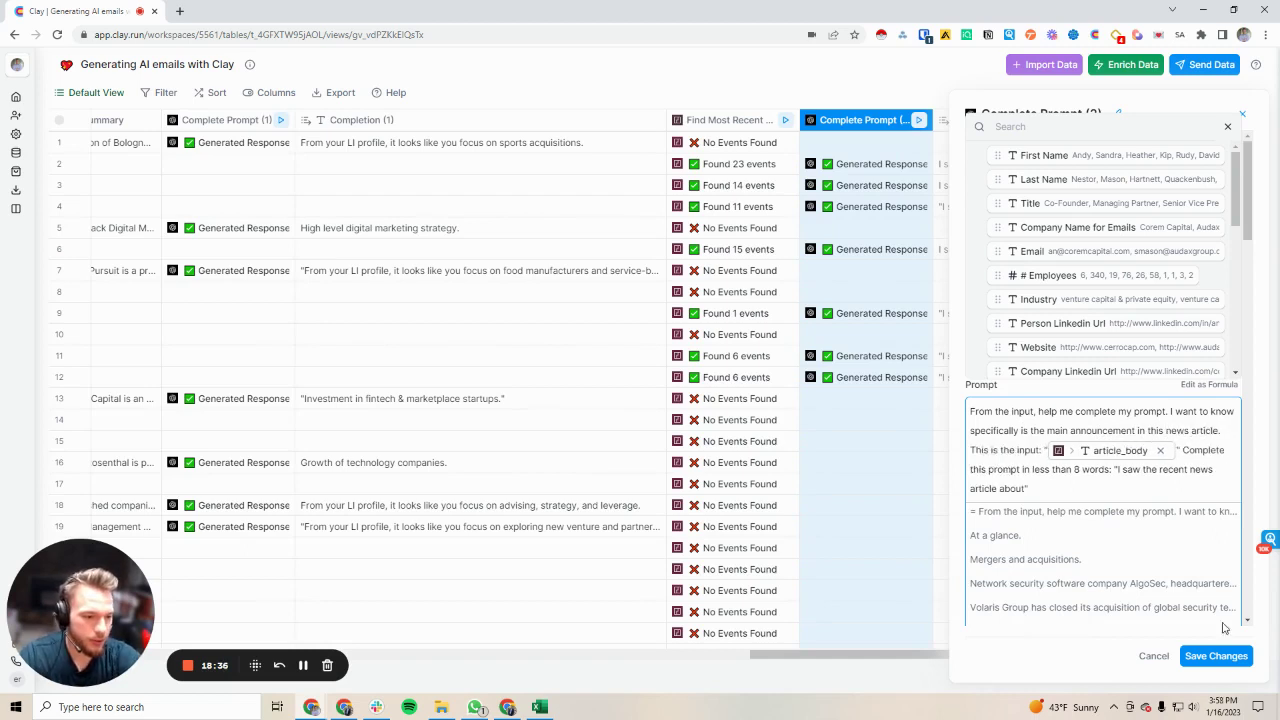
left_click(1216, 656)
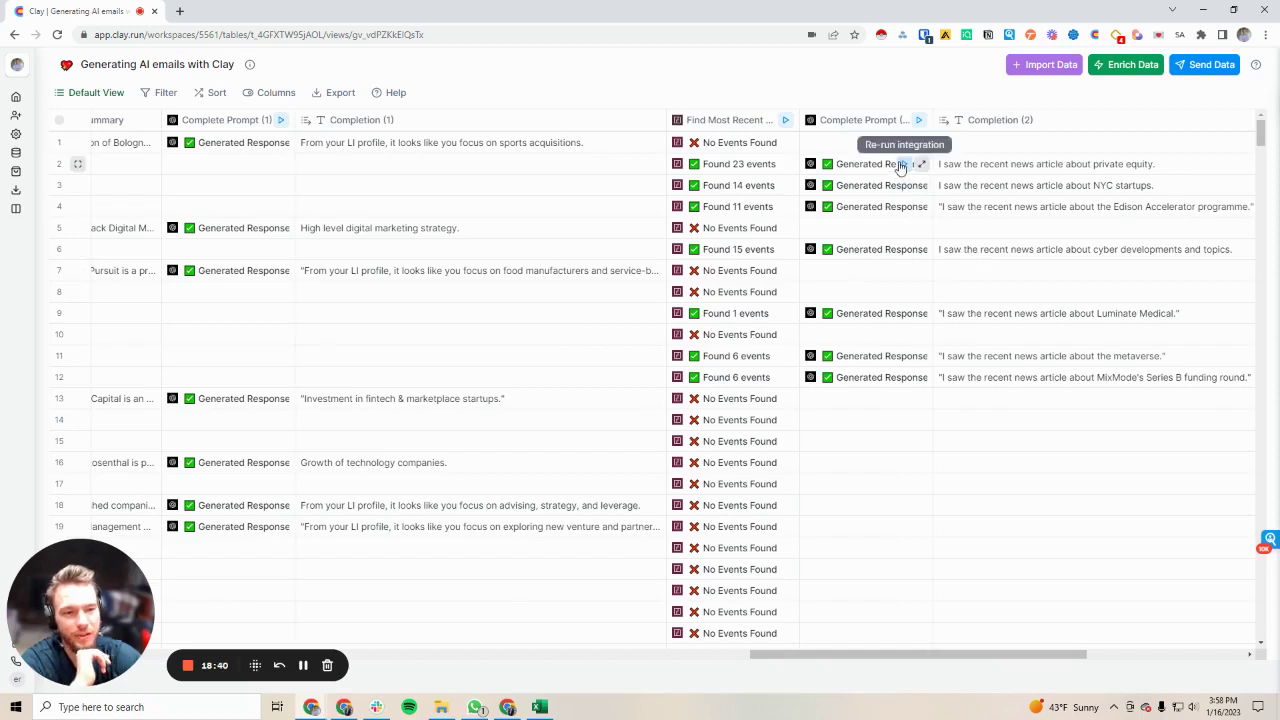
- Re-run the news Complete Prompt column with the main-announcement wording for rows 2, 3, 4, 6, 9, 11 and 12
left_click(903, 164)
left_click(903, 185)
left_click(903, 206)
left_click(903, 249)
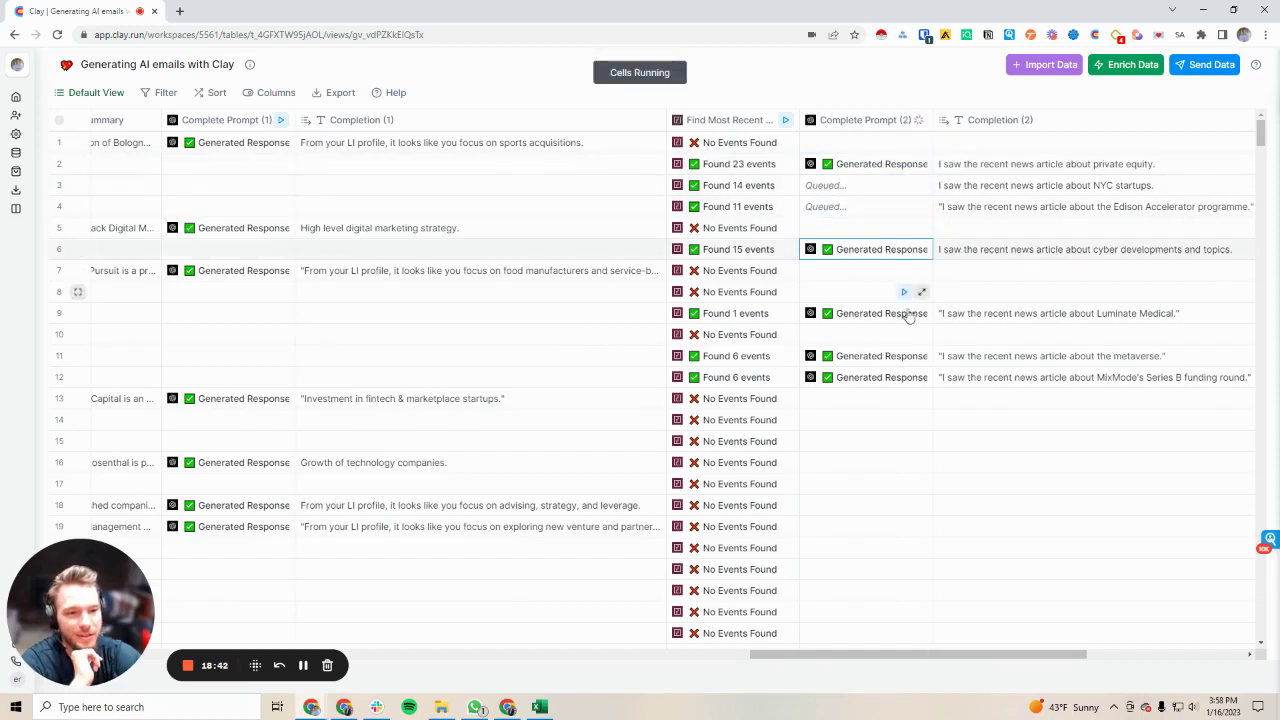
left_click(903, 313)
left_click(903, 356)
left_click(903, 377)
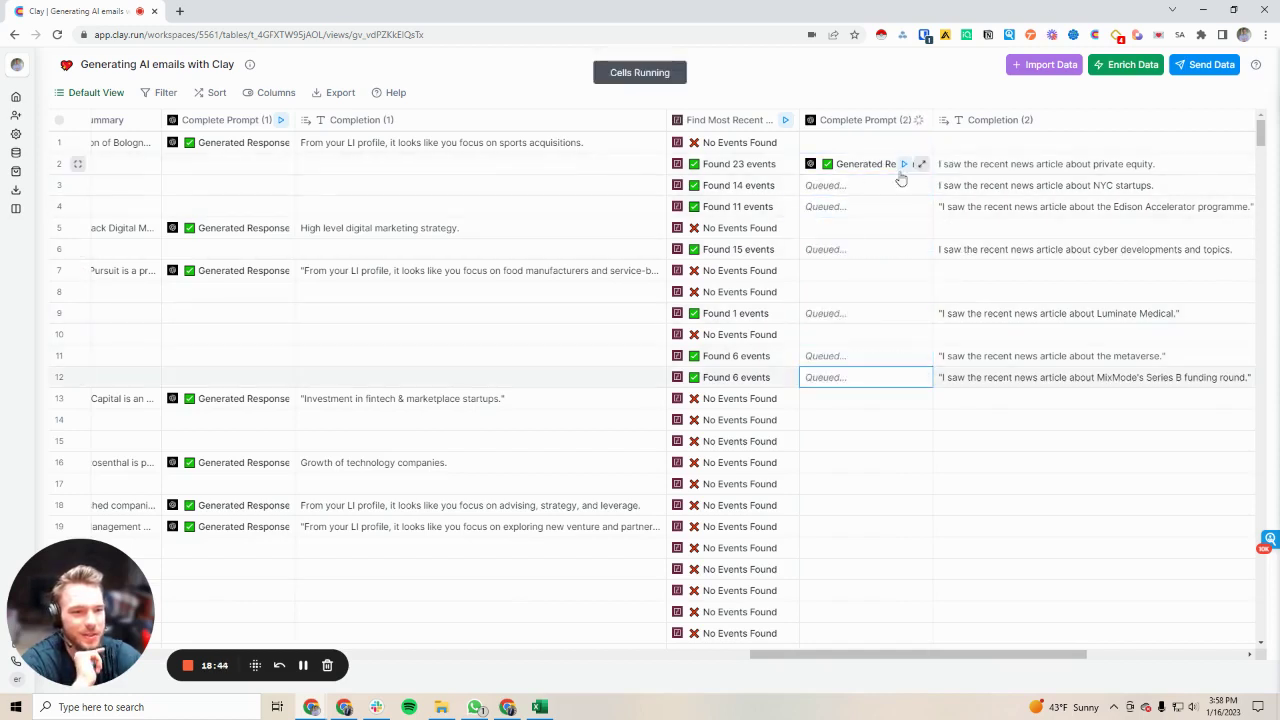
- Re-run the news Complete Prompt cell in row 2 and open the Complete Prompt (2) column's settings
left_click(903, 164)
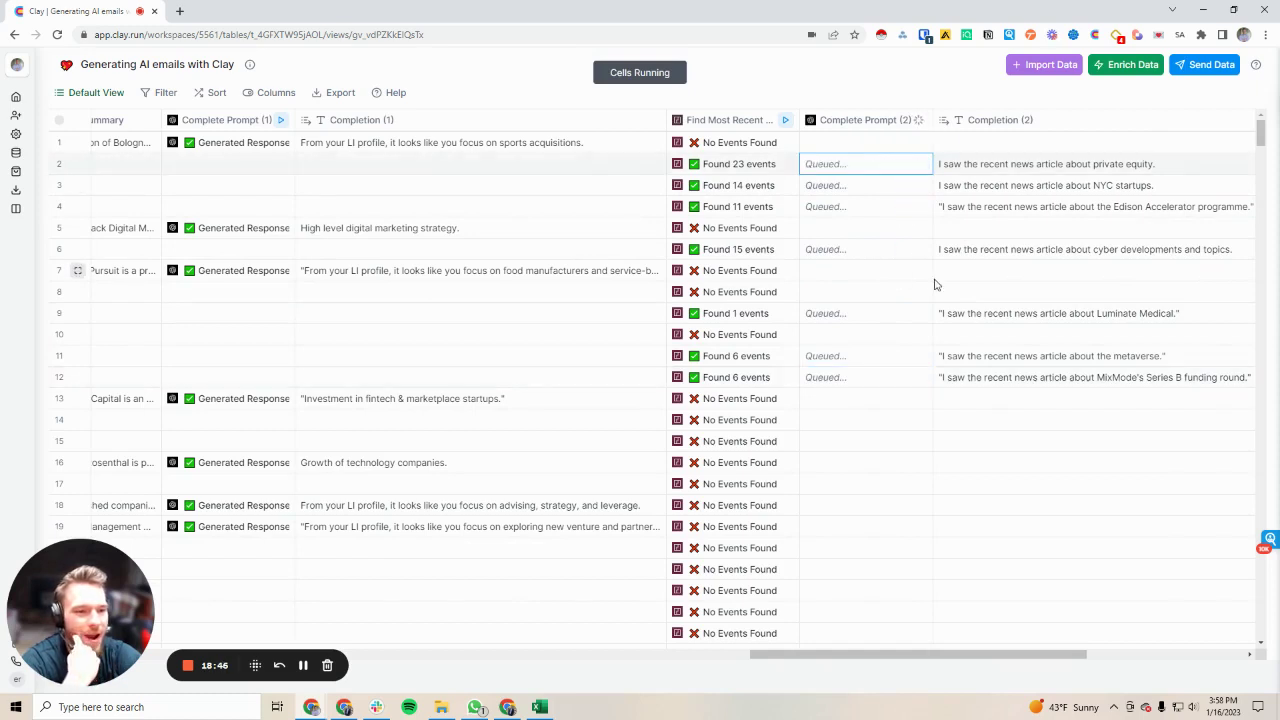
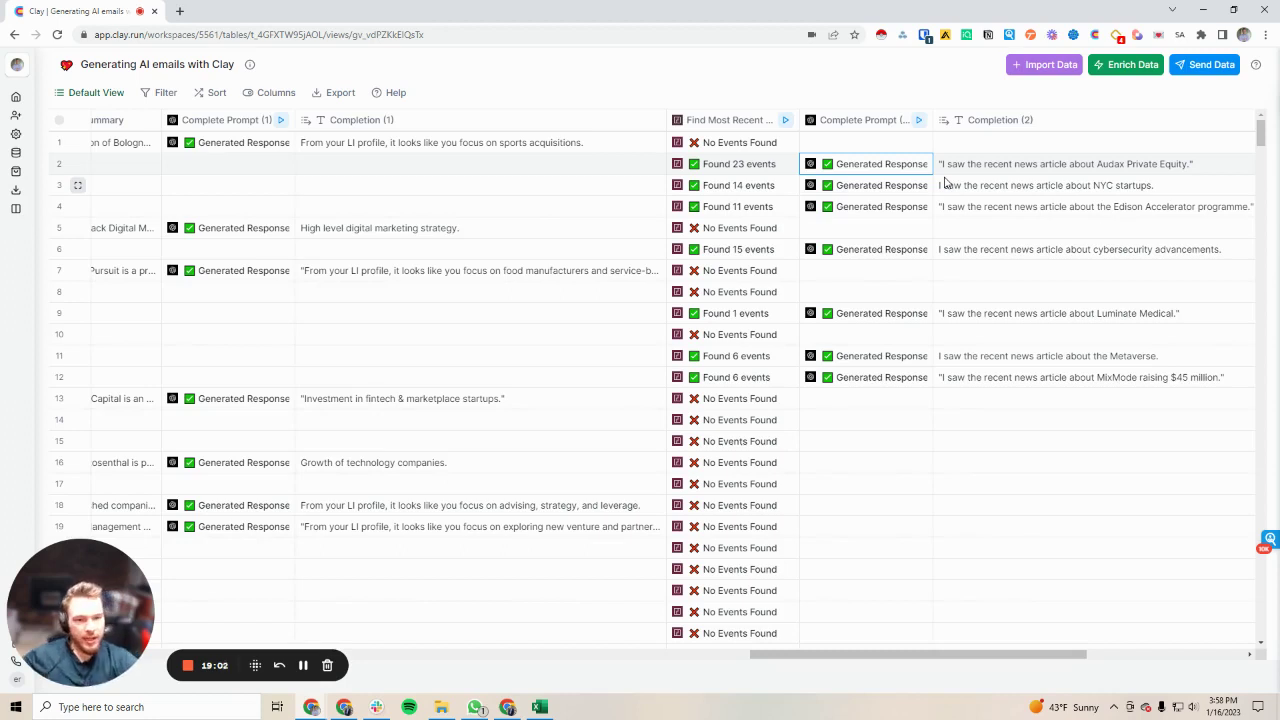
left_click(848, 131)
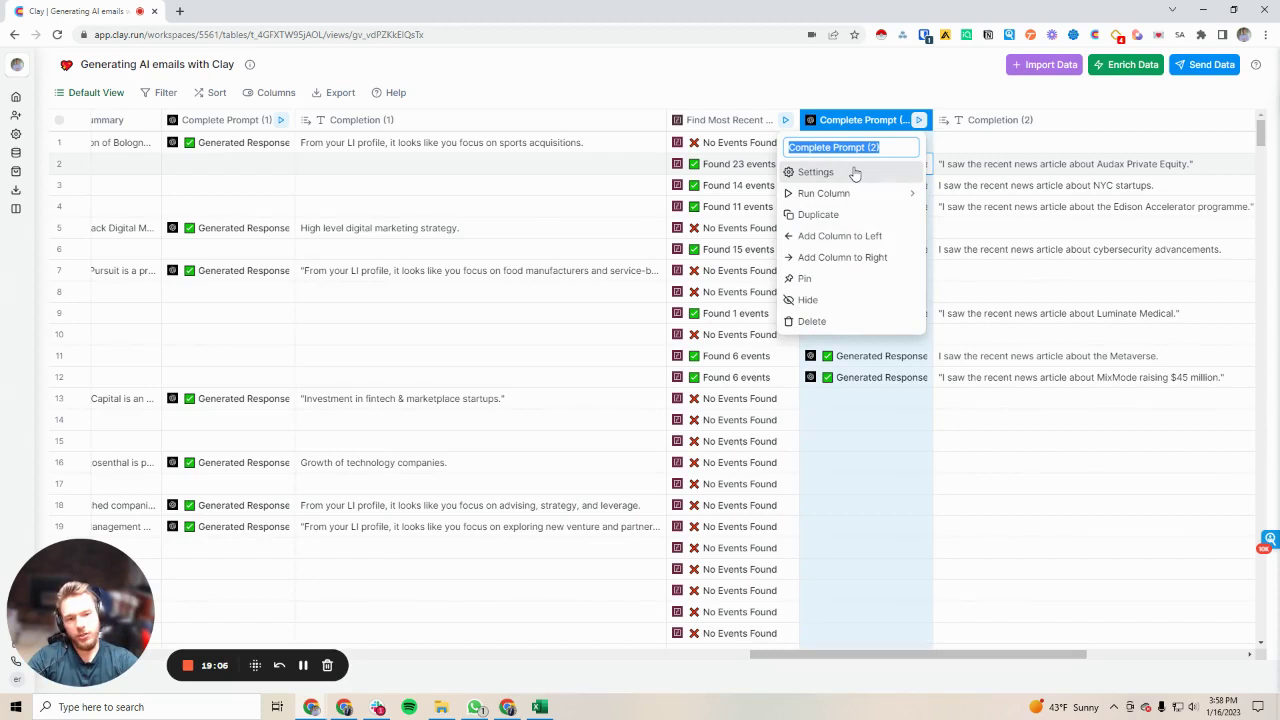
left_click(797, 174)
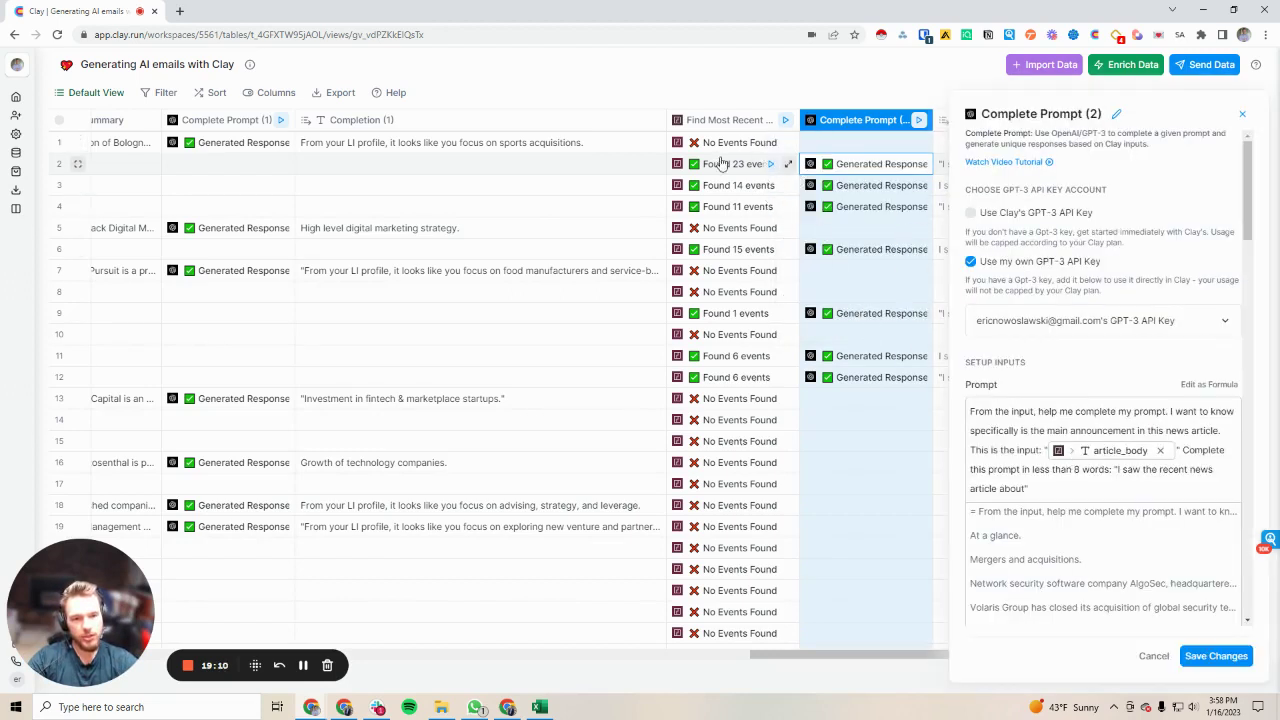
- Examine the second news event's article body, title and sentence in row 3's Find Most Recent result, and close the cell details
left_click(735, 165)
left_click(730, 195)
left_click(1022, 198)
left_click(1022, 240)
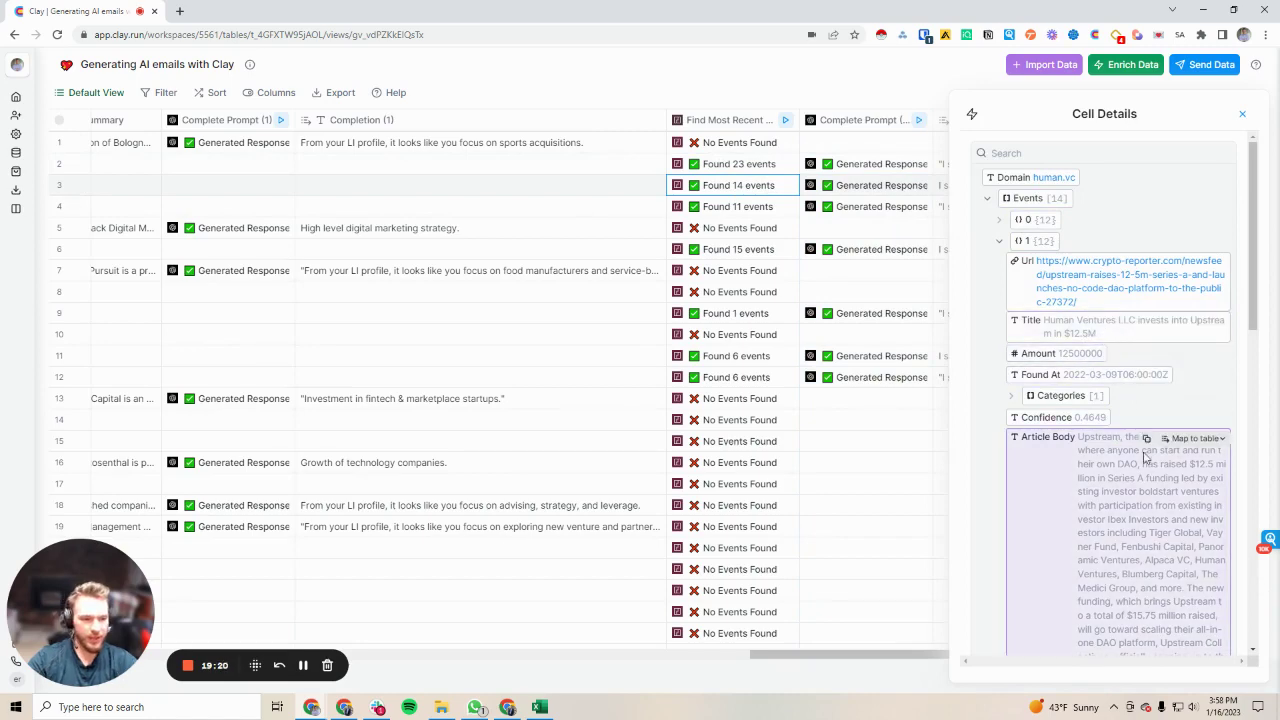
scroll(1137, 480, "down", 3)
scroll(1137, 483, "down", 2)
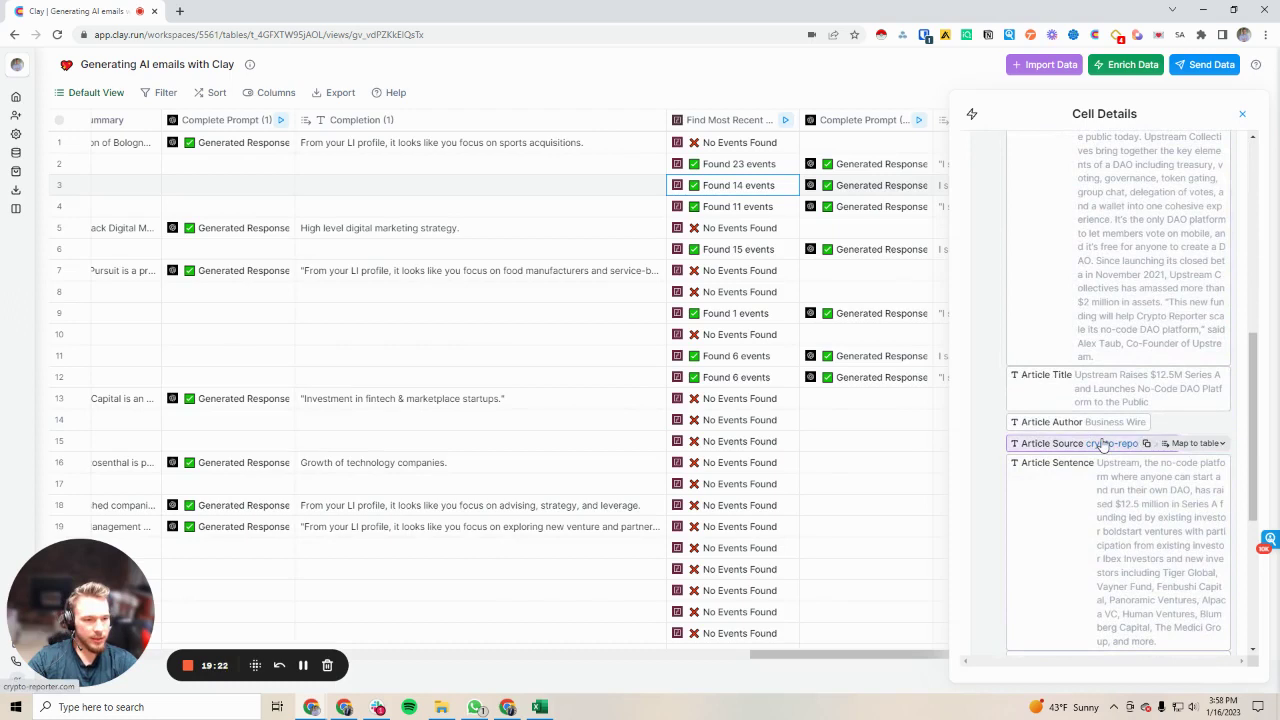
scroll(1105, 460, "down", 1)
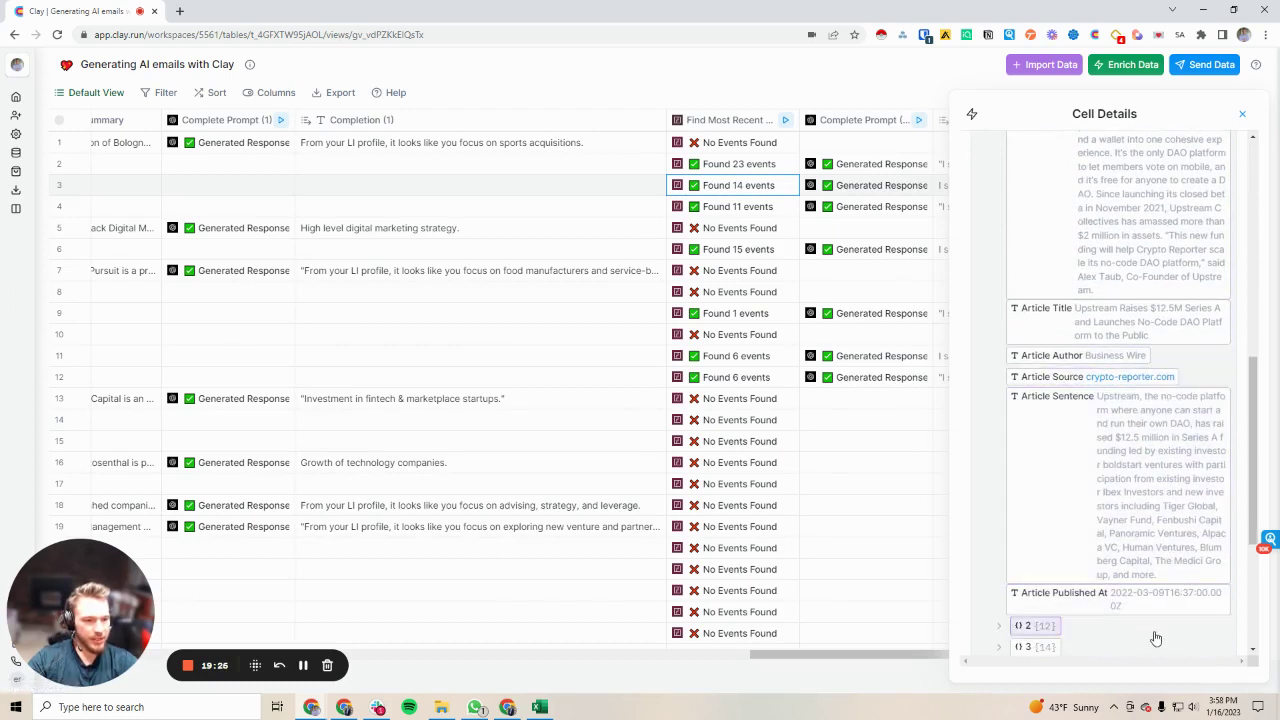
left_click(1242, 113)
- Remove the article_body input from the Complete Prompt (2) column's prompt
left_click(850, 119)
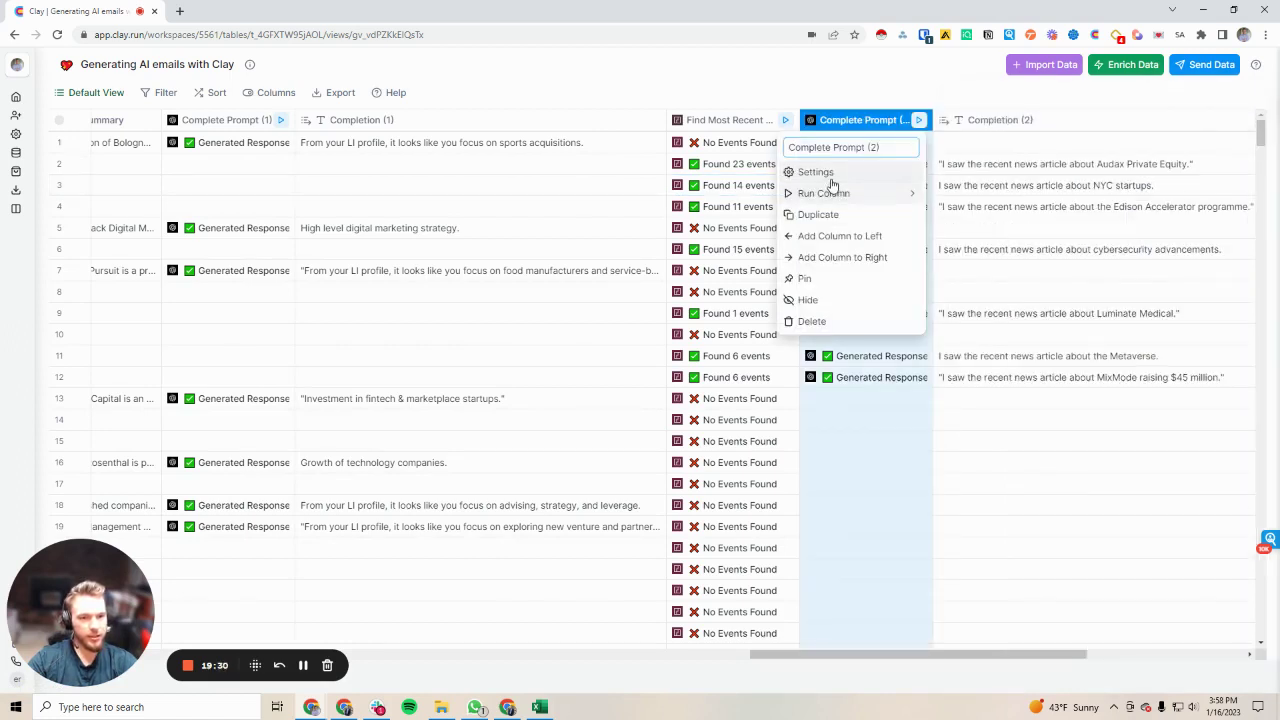
left_click(889, 279)
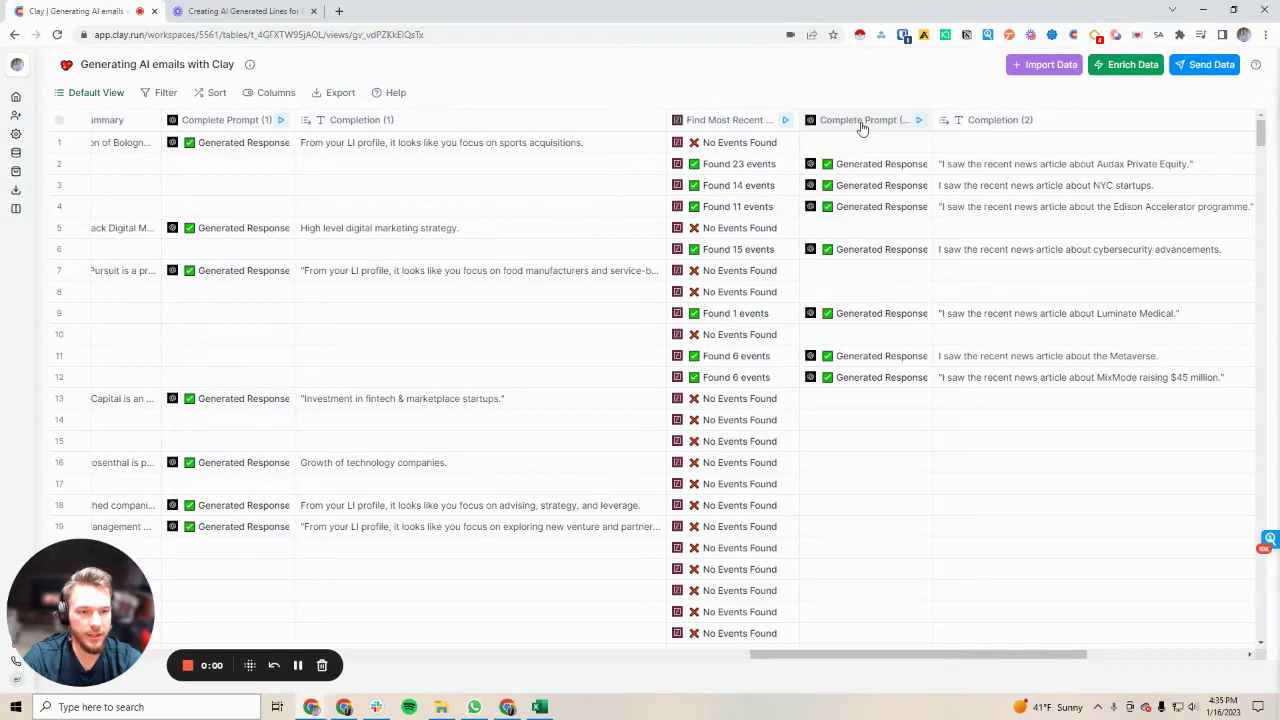
left_click(862, 122)
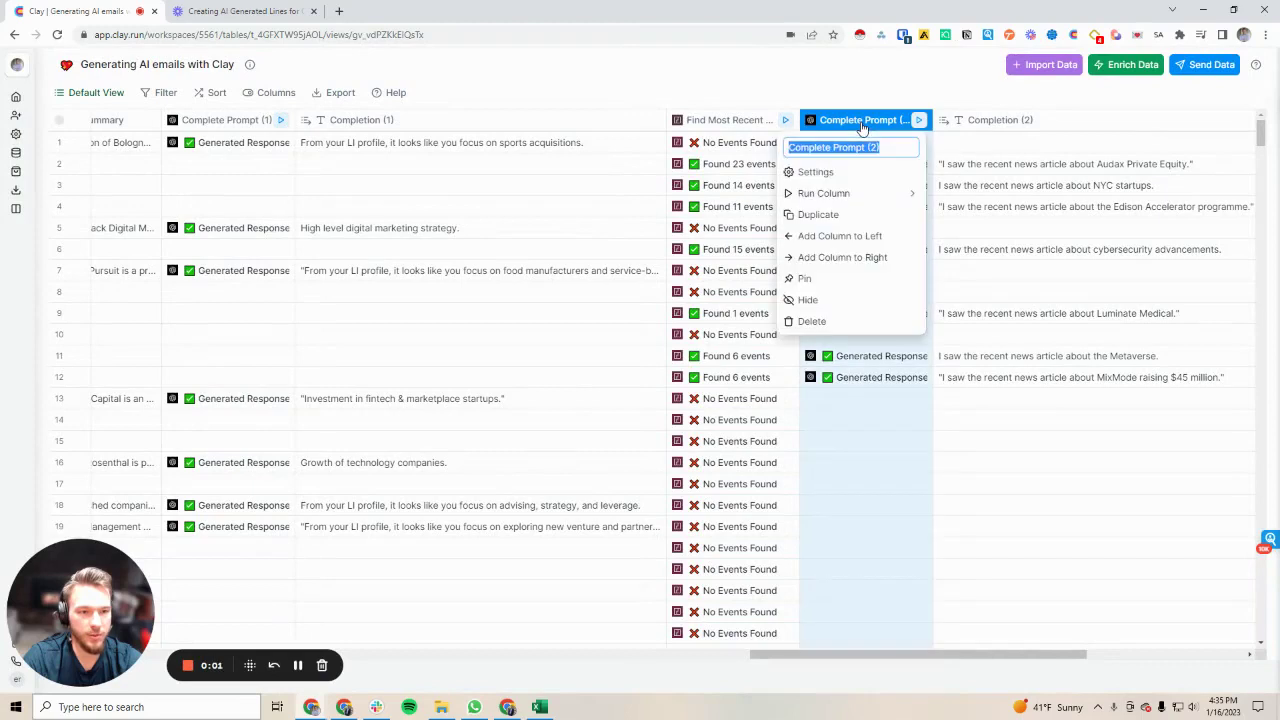
left_click(834, 177)
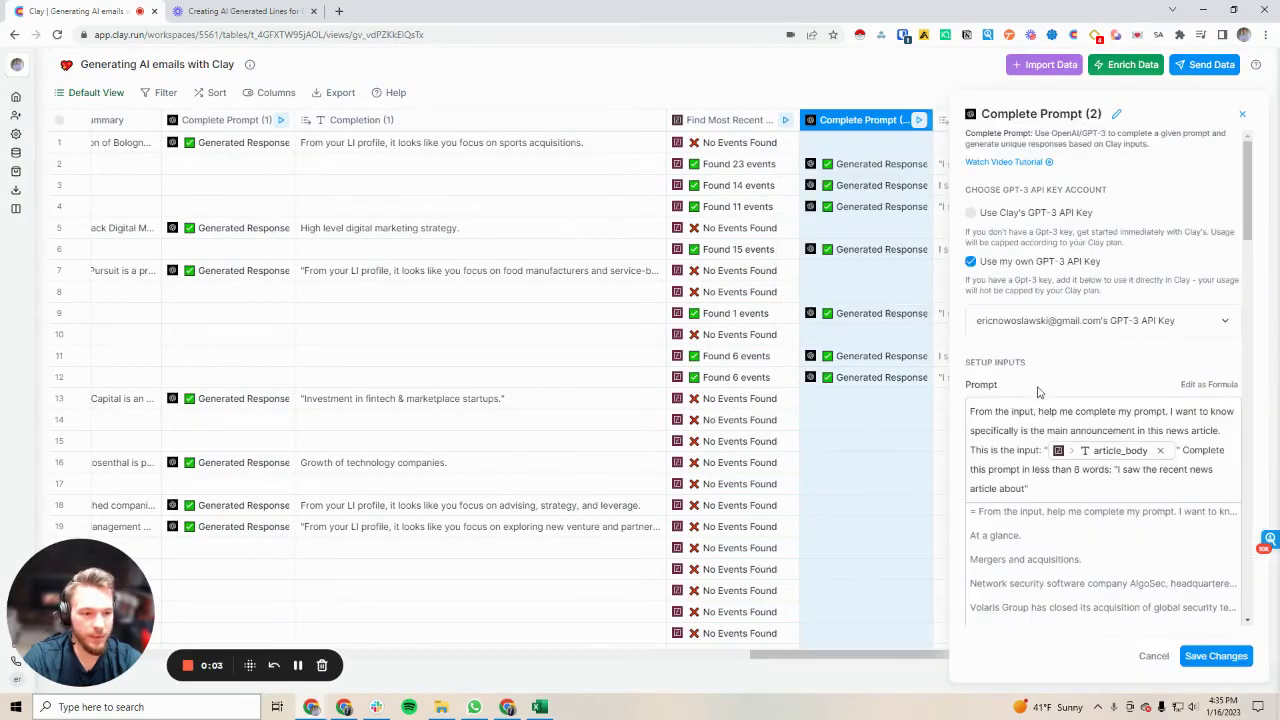
scroll(1057, 345, "down", 2)
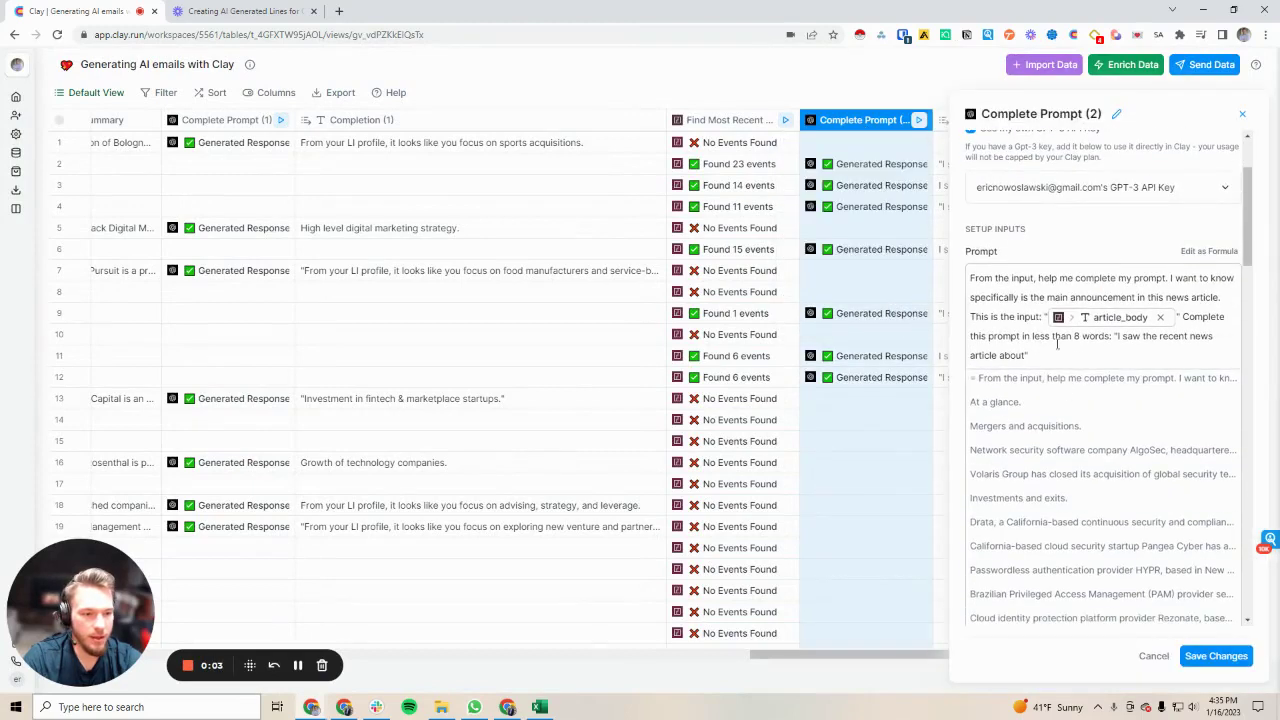
left_click(1158, 319)
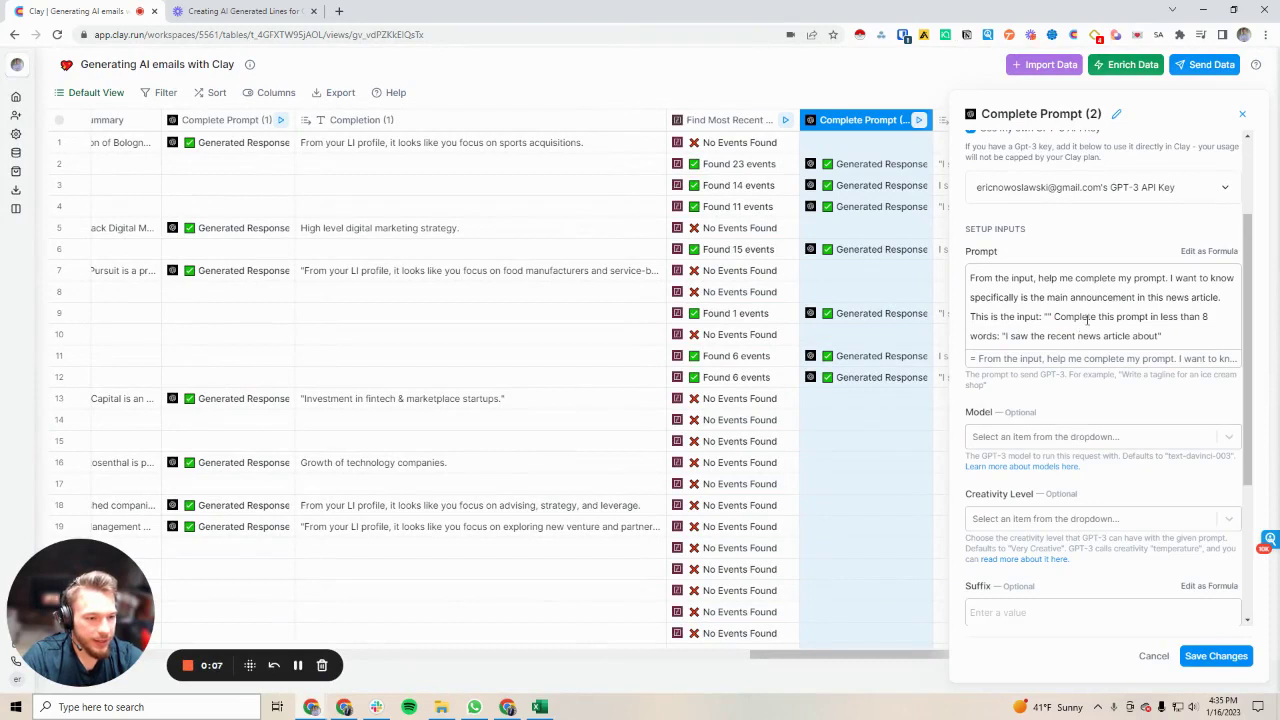
- Insert the first news event's article_sentence from Find Most Recent News By Domain between the prompt's empty input quotes and save the changes
left_click(1052, 318)
scroll(1060, 540, "down", 10)
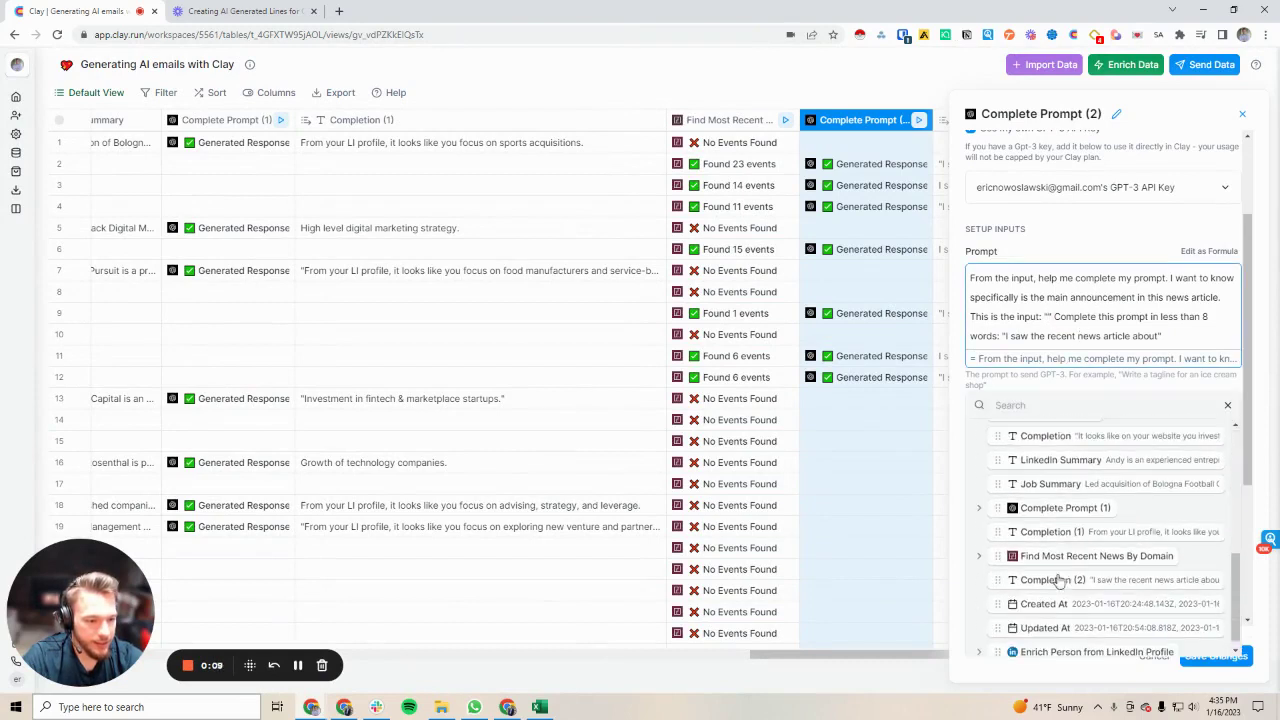
left_click(979, 556)
scroll(980, 580, "down", 2)
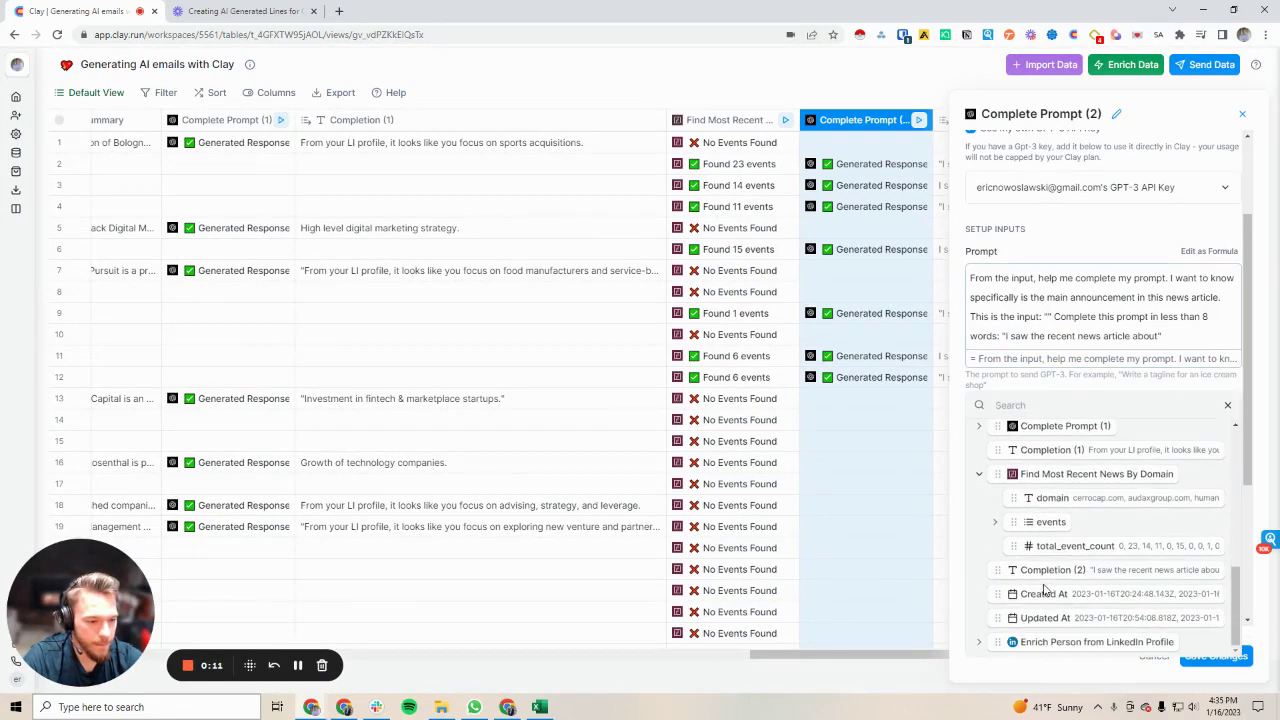
left_click(997, 527)
left_click(1011, 546)
scroll(1085, 573, "down", 5)
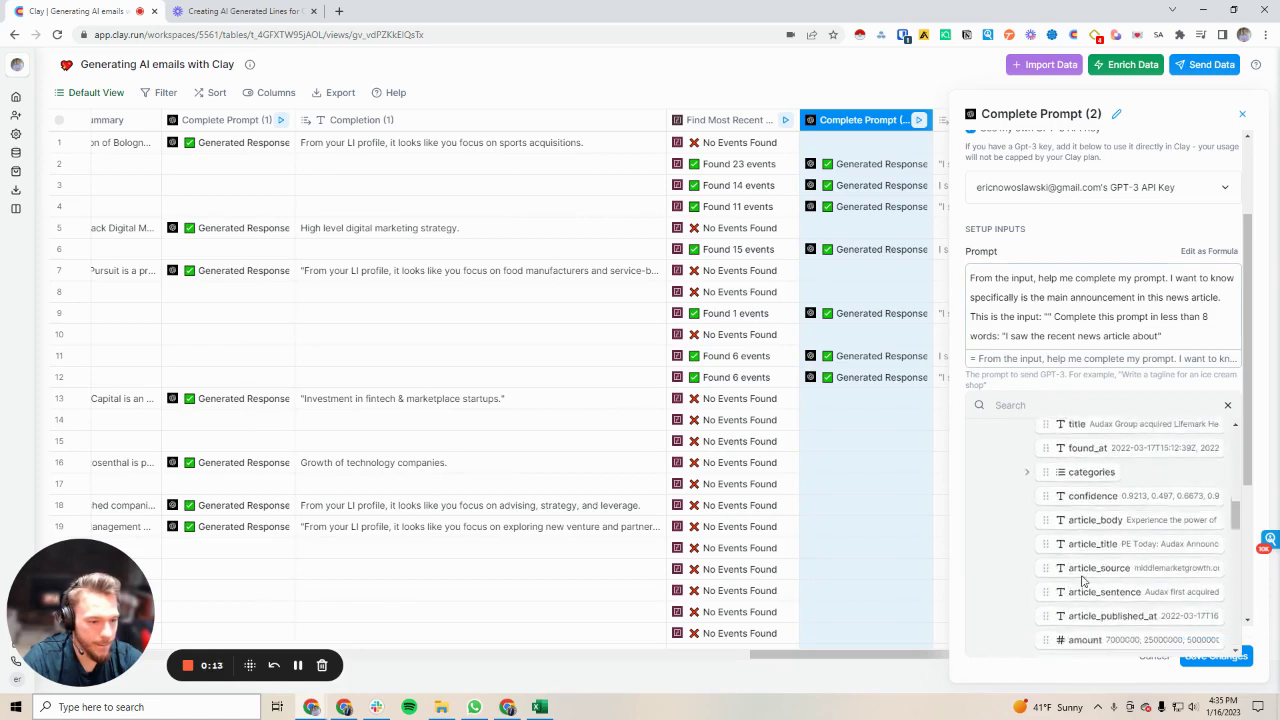
left_click_drag(1080, 457, 1042, 318)
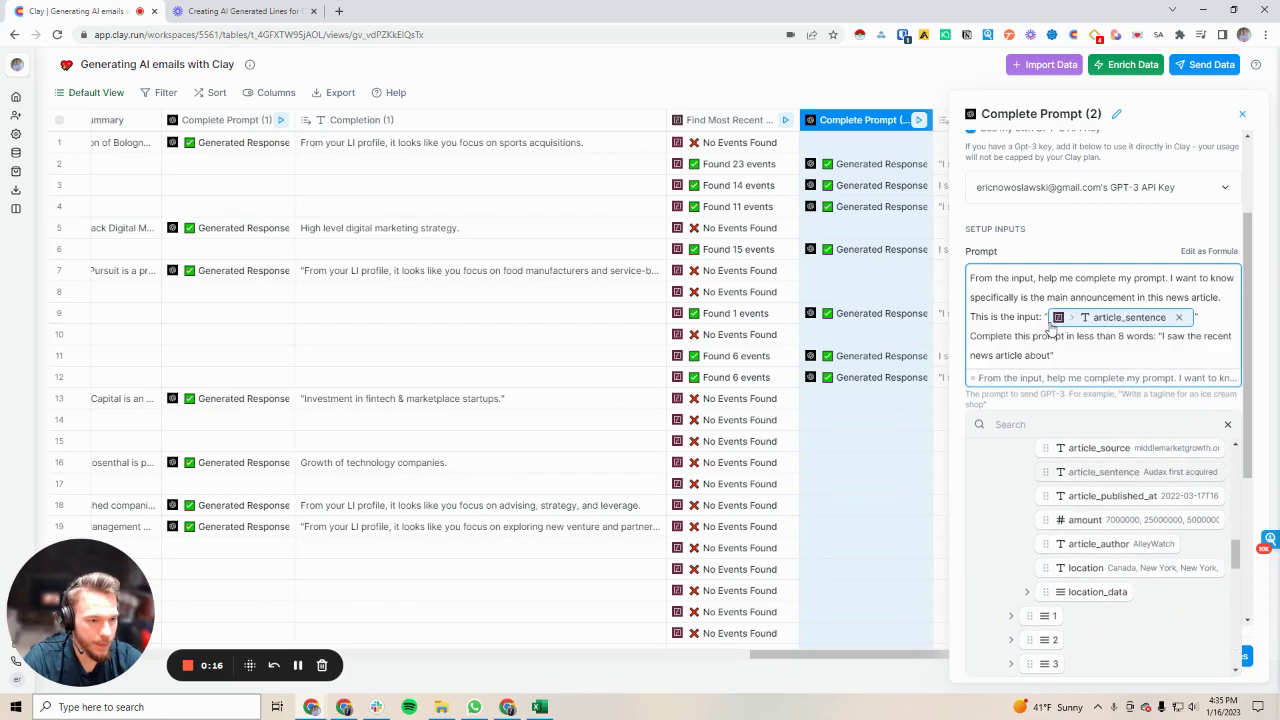
left_click(1228, 424)
left_click(1222, 656)
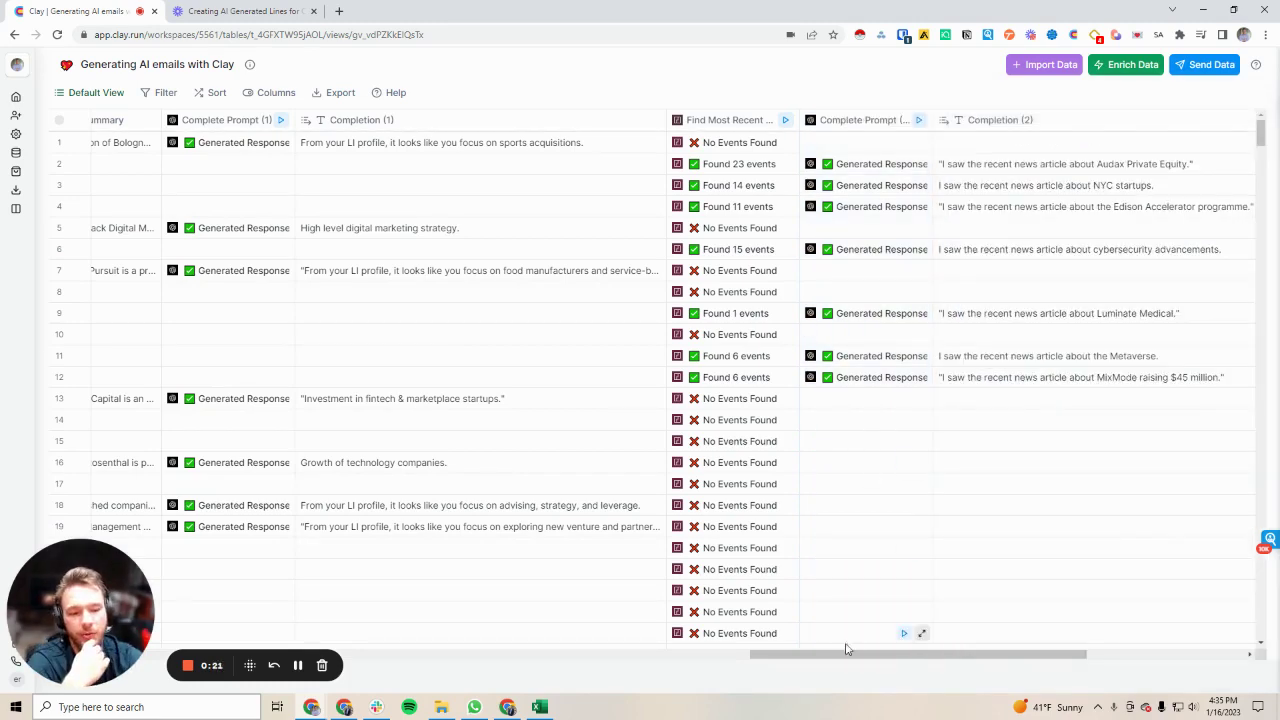
- Re-run the news Complete Prompt cells in rows 2, 3, 4, 6, 9, 11 and 12 with the article_sentence input
left_click_drag(843, 652, 1091, 646)
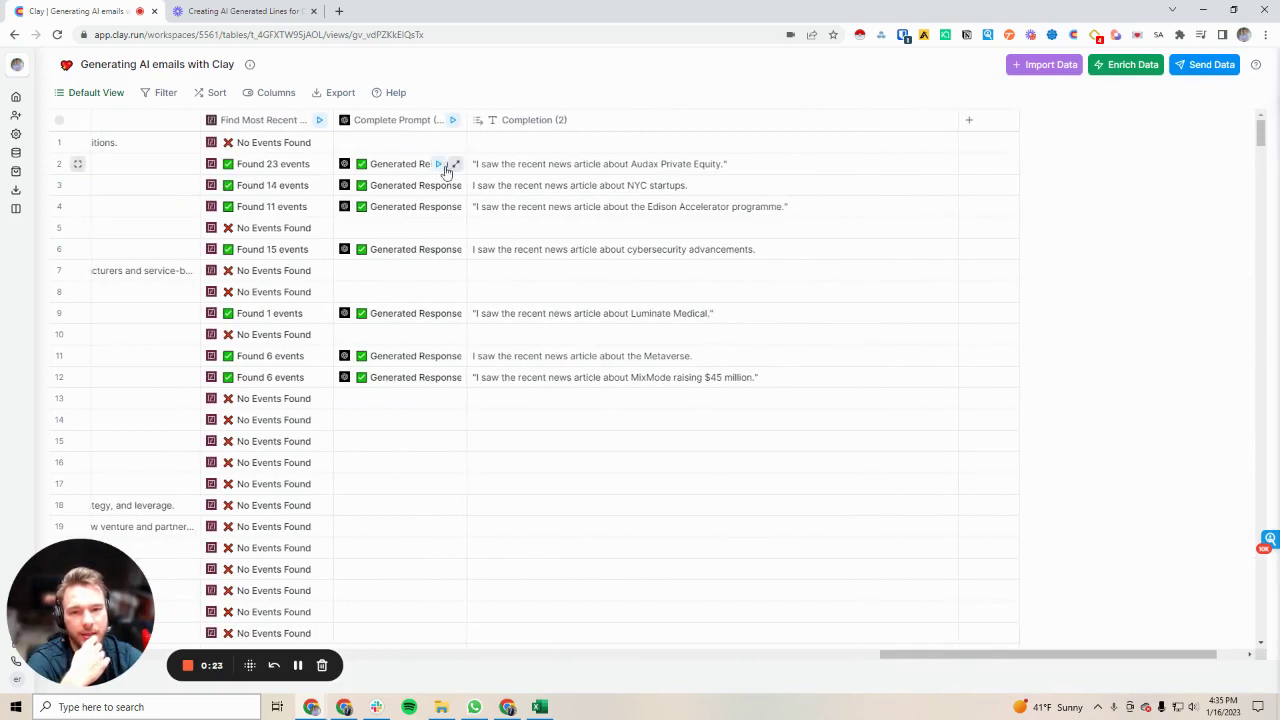
left_click(440, 164)
left_click(439, 185)
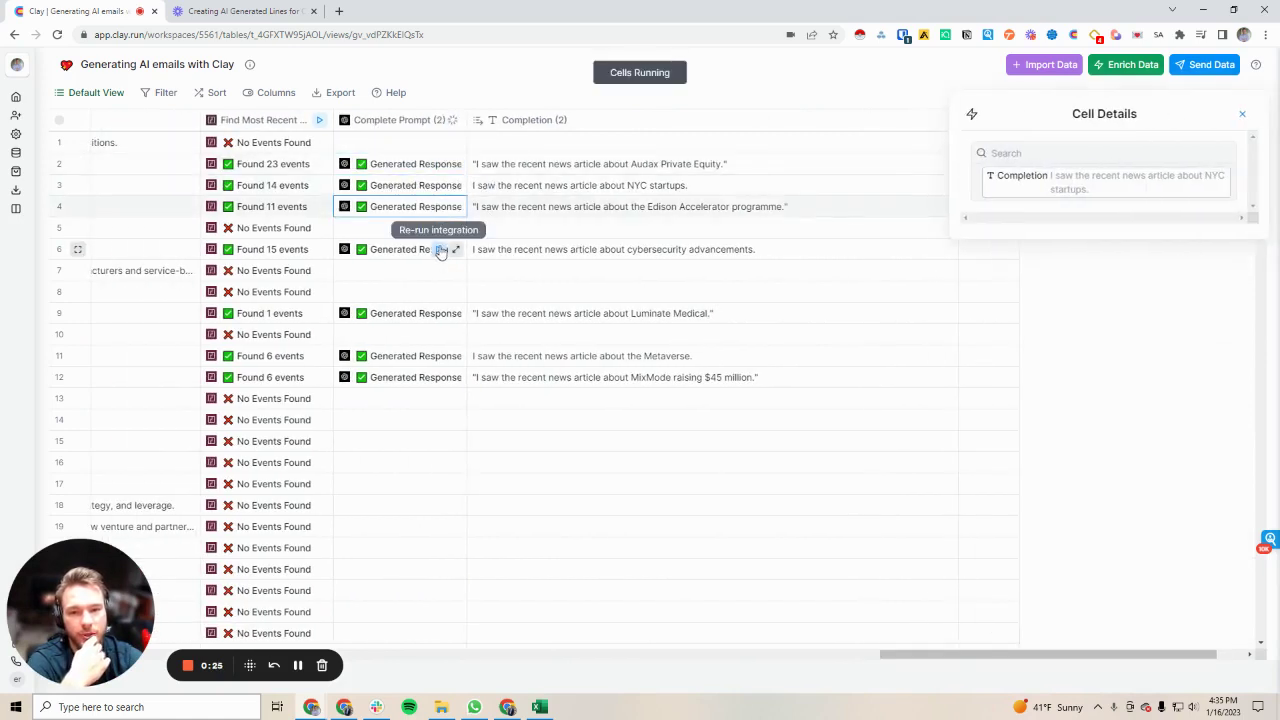
left_click(440, 249)
left_click(440, 313)
left_click(440, 356)
left_click(445, 377)
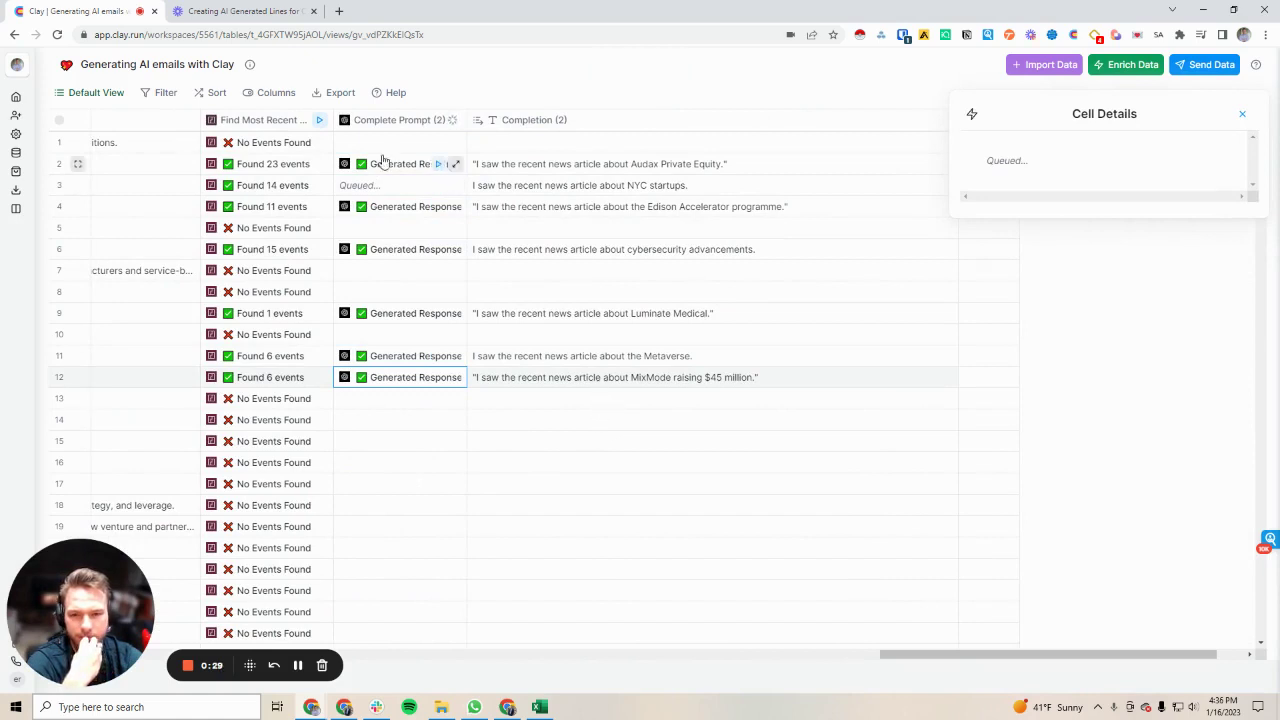
left_click(440, 166)
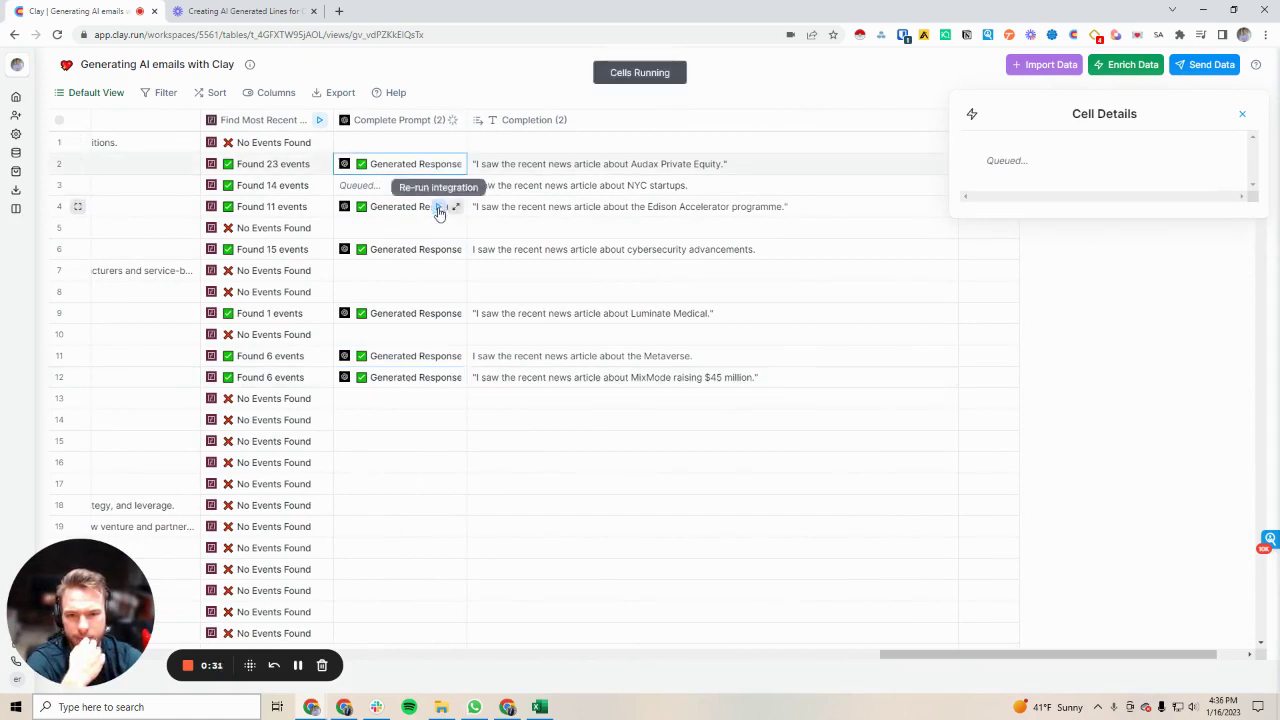
left_click(443, 249)
left_click(440, 314)
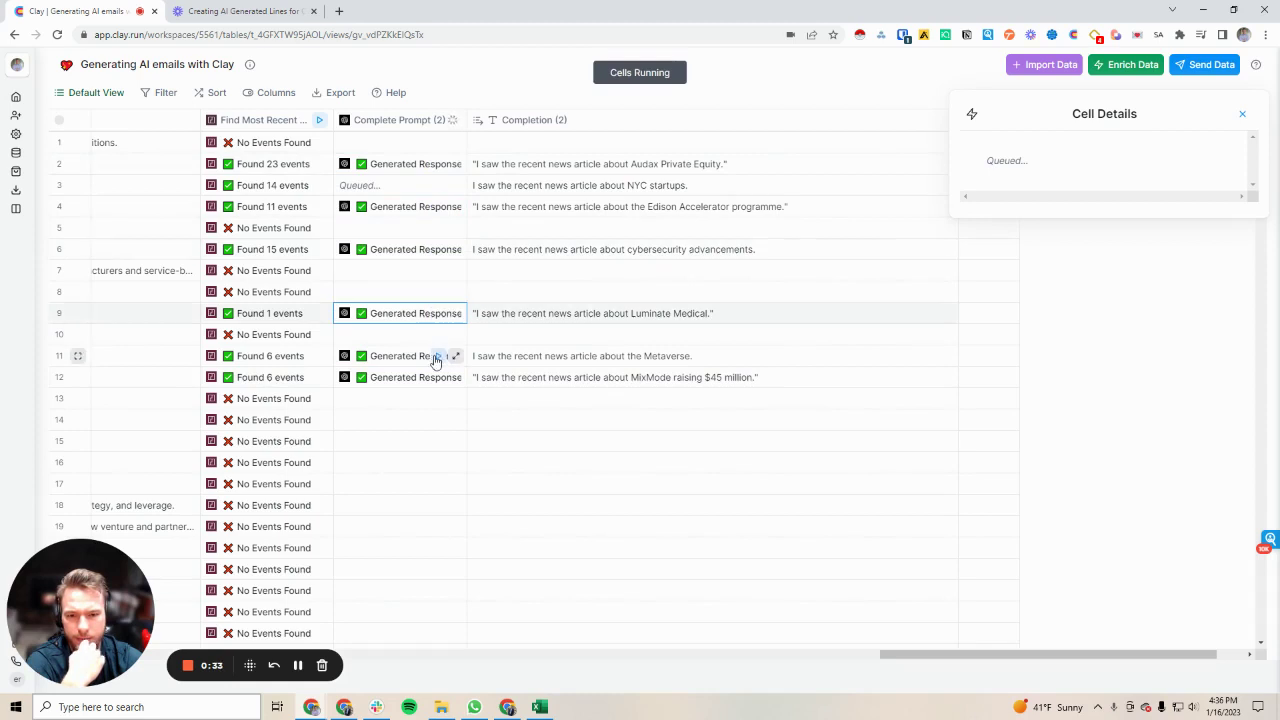
left_click(437, 356)
left_click(437, 377)
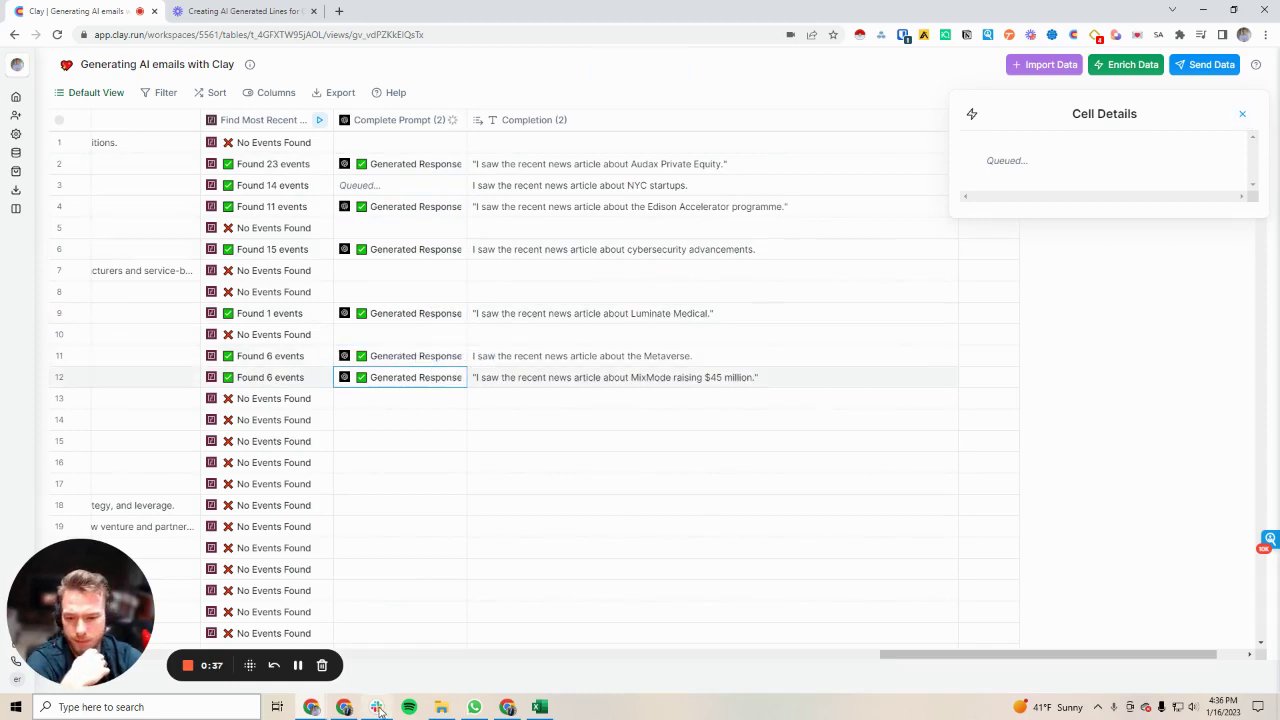
left_click(298, 668)
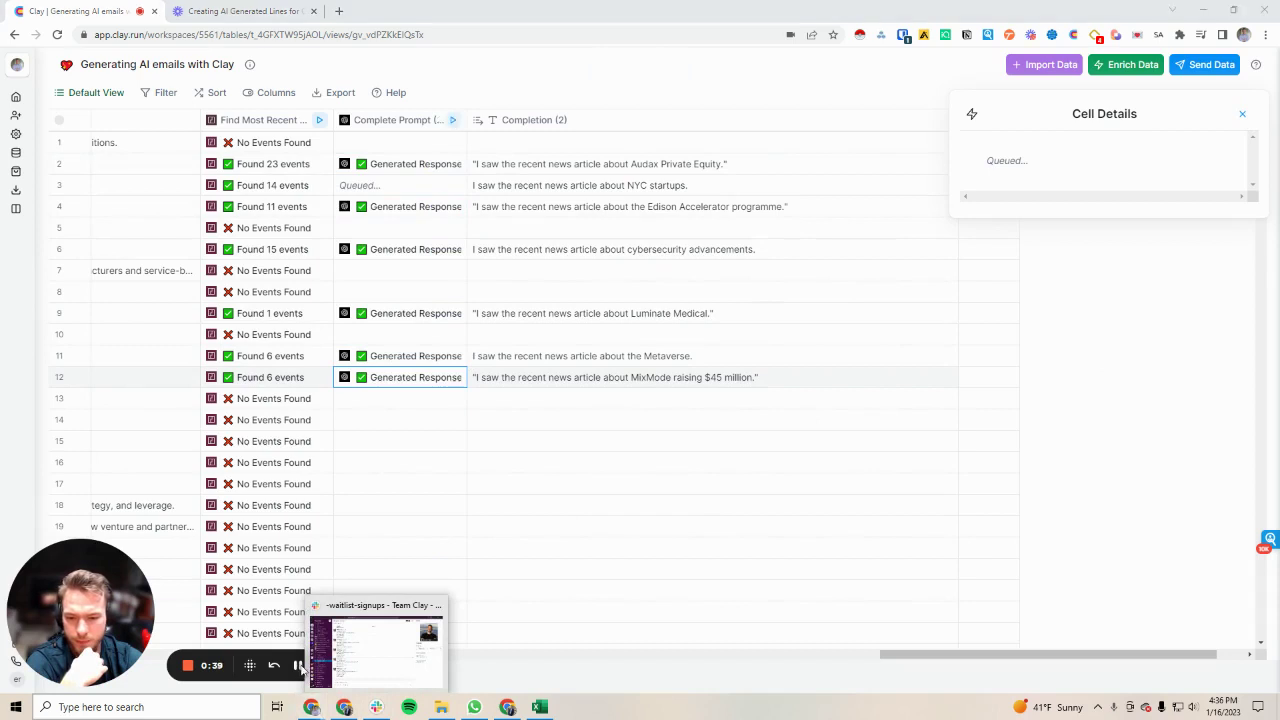
left_click(578, 681)
left_click(299, 668)
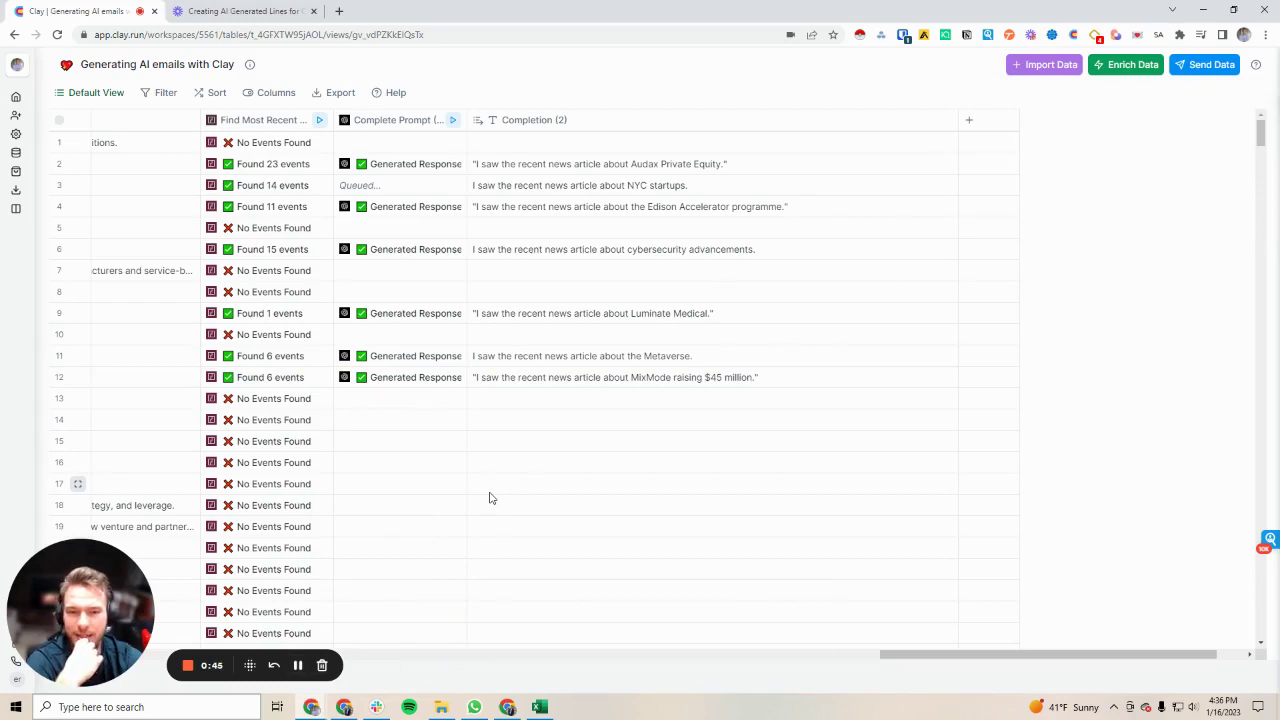
scroll(449, 377, "left", 5)
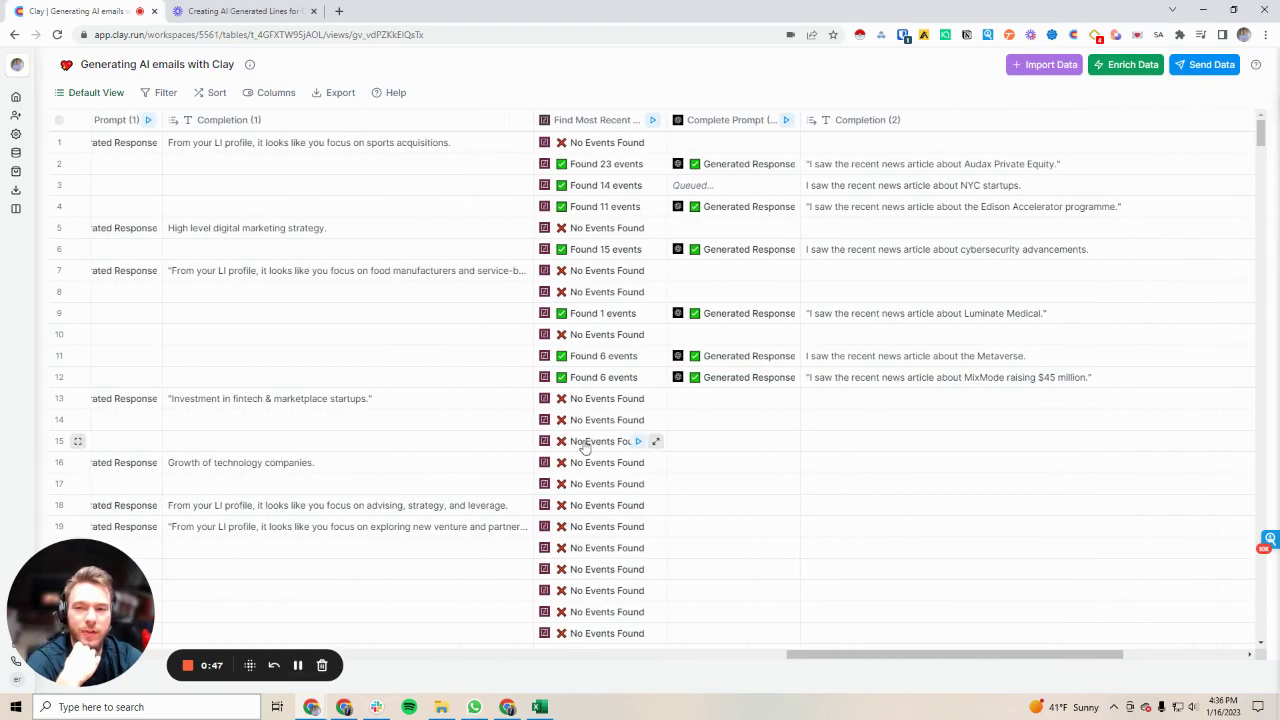
scroll(773, 305, "left", 3)
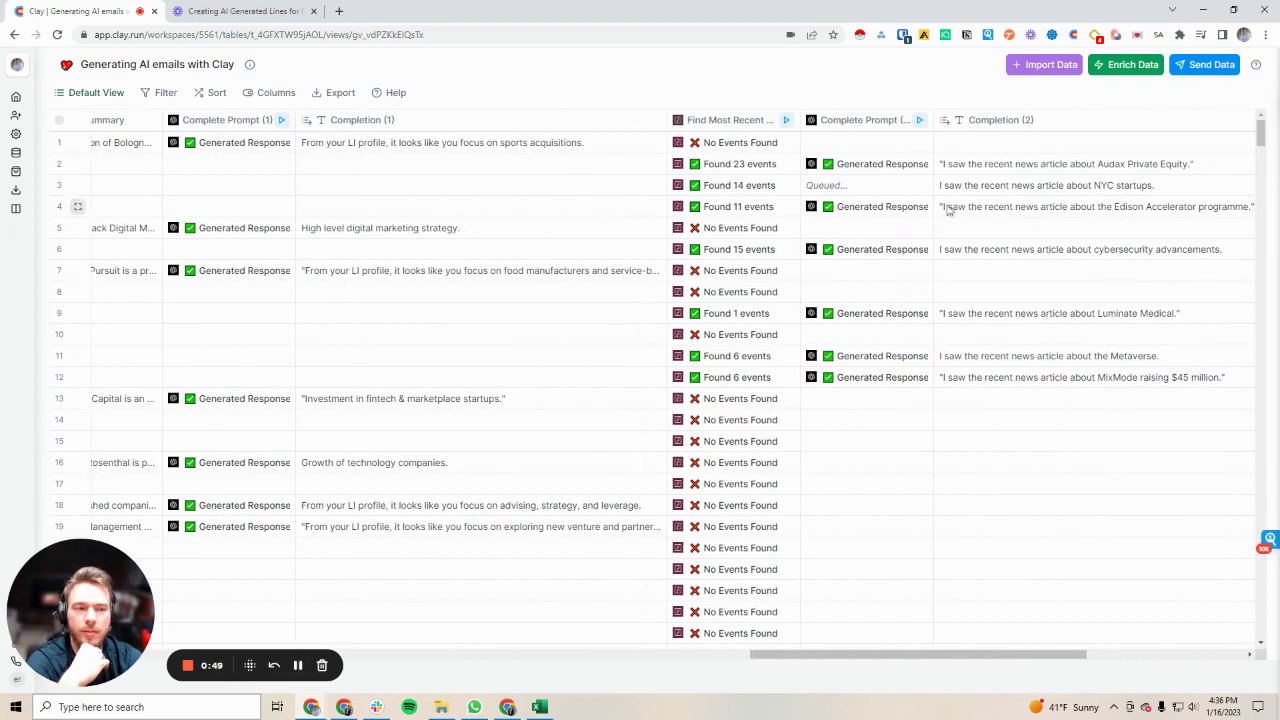